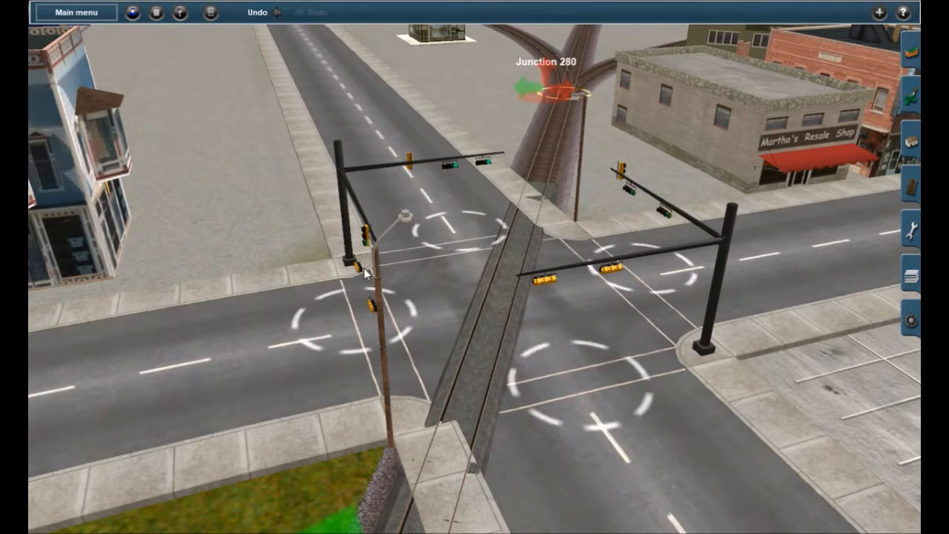
# Step: Examine the signalled street intersection and the diagonal track crossing it from all sides
pyautogui.rightClick(427, 272)
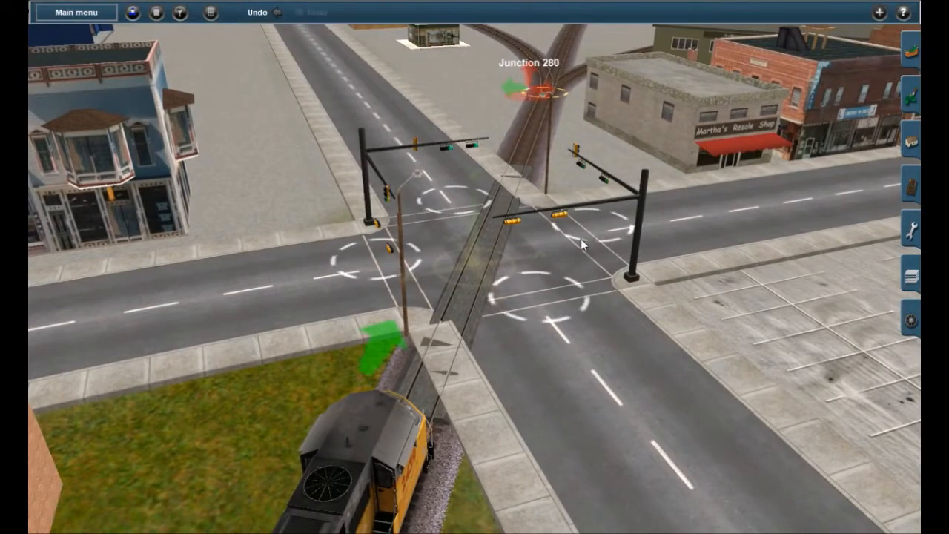
pyautogui.moveTo(580, 239); pyautogui.dragTo(578, 240, button='right')
pyautogui.press('Right')
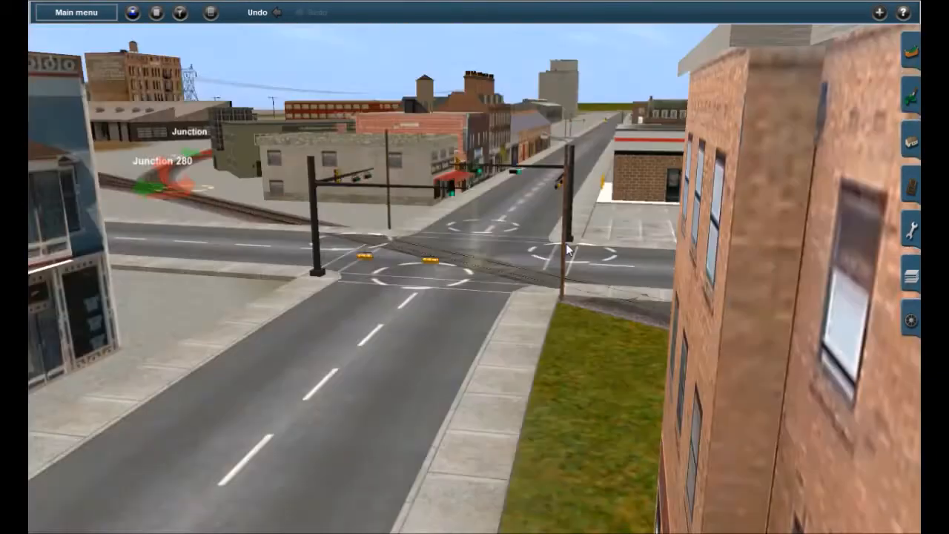
pyautogui.press('Up')
pyautogui.press('Right')
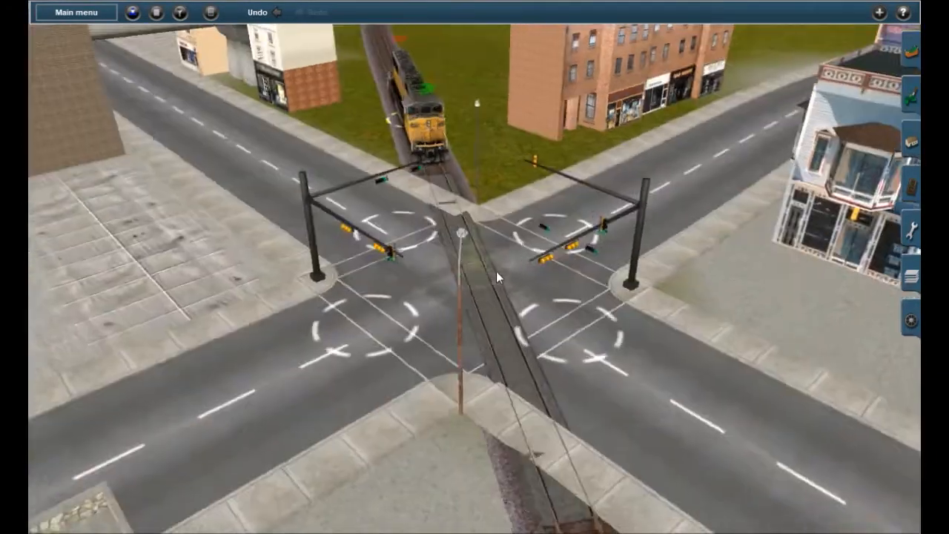
pyautogui.press('Right')
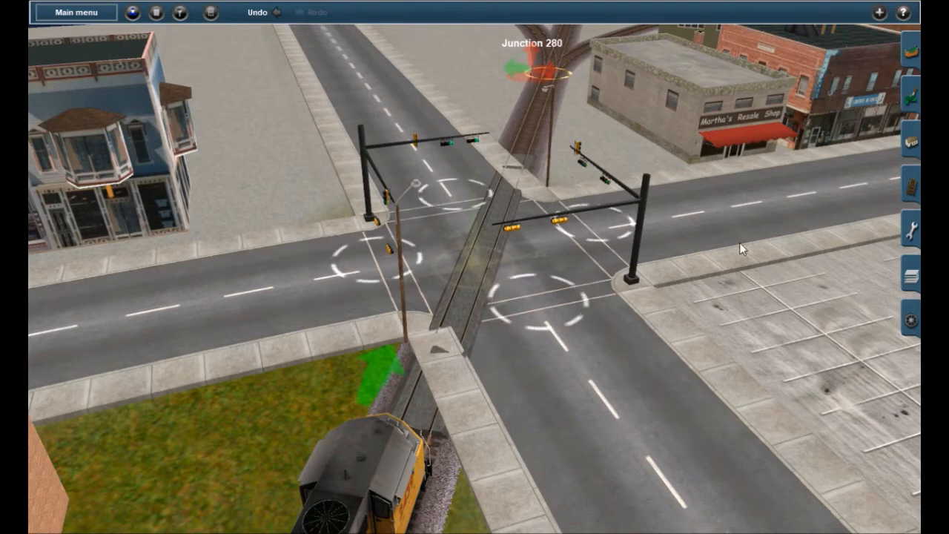
# Step: Identify the horizontal ATLS three-light signal and the L-shaped traffic signal gantry by sampling them at the intersection
pyautogui.click(911, 140)
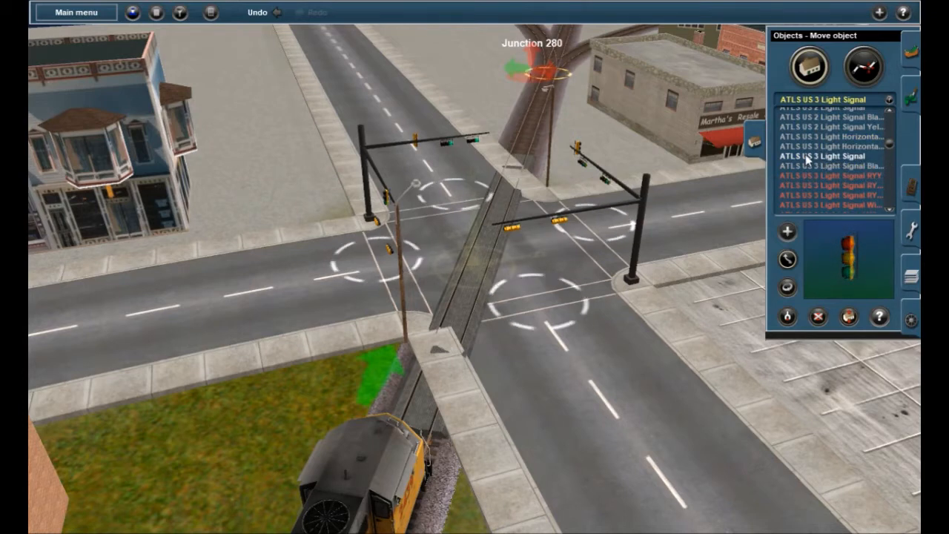
pyautogui.click(787, 317)
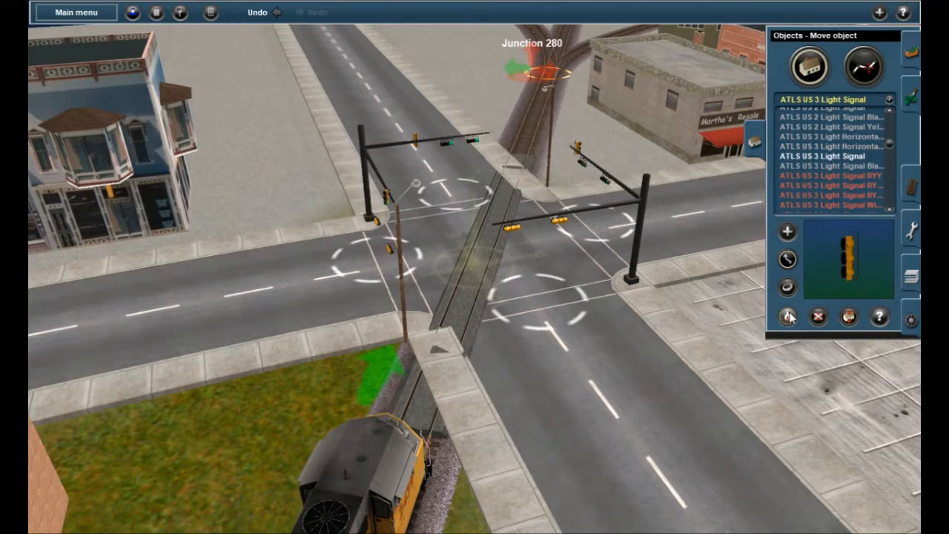
pyautogui.click(512, 230)
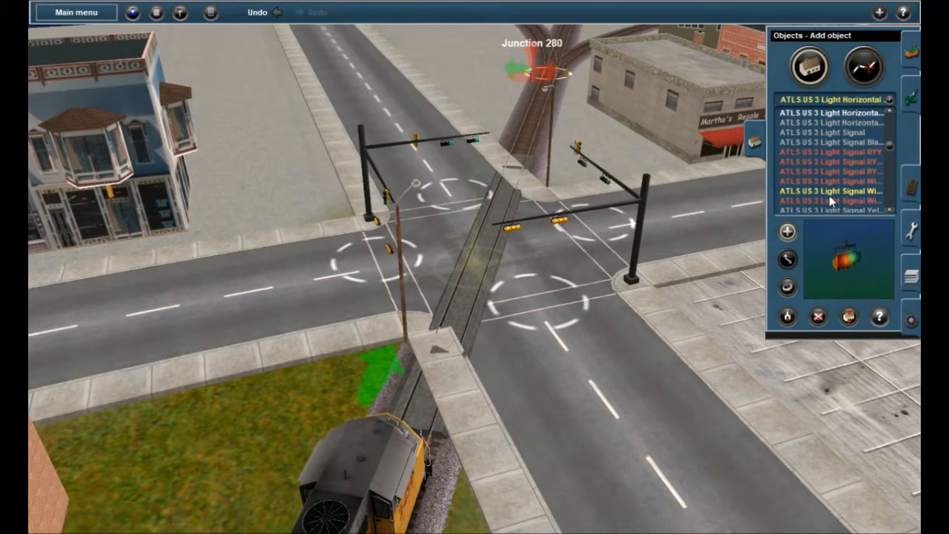
pyautogui.click(787, 317)
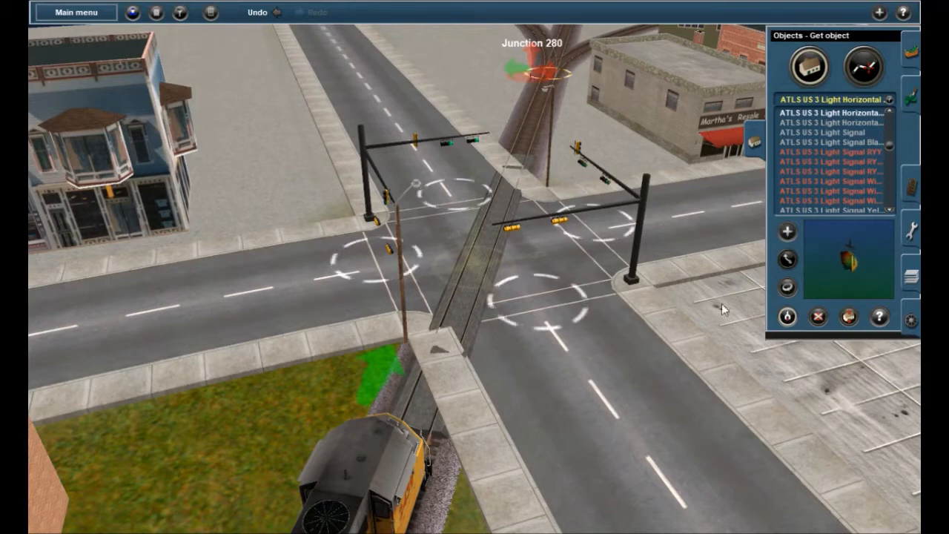
pyautogui.click(633, 280)
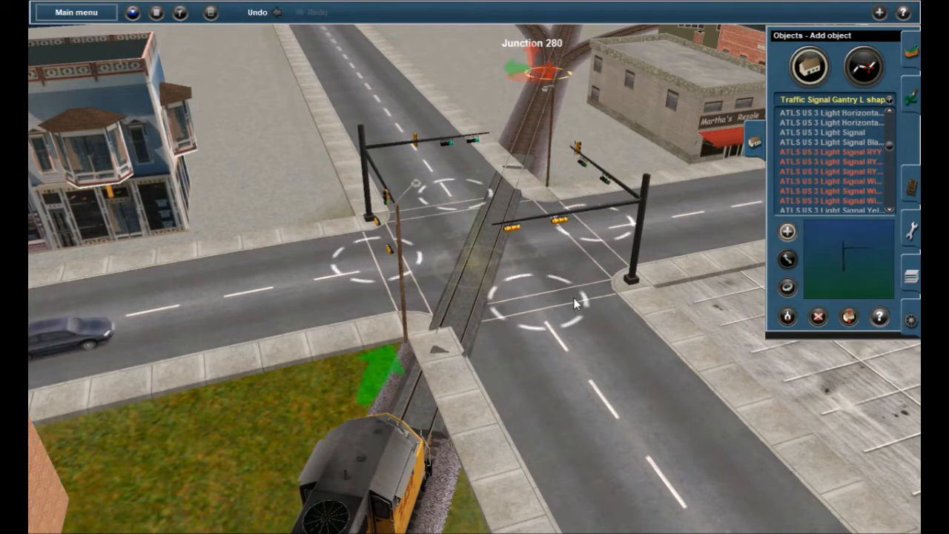
pyautogui.click(753, 140)
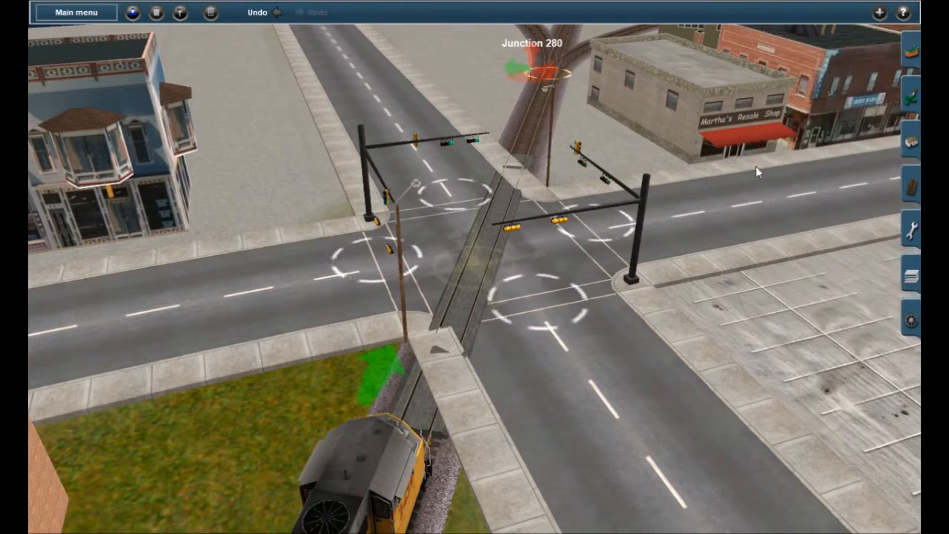
# Step: Move the locomotive along the track through the intersection, and back until it stands across the crossing
pyautogui.click(910, 320)
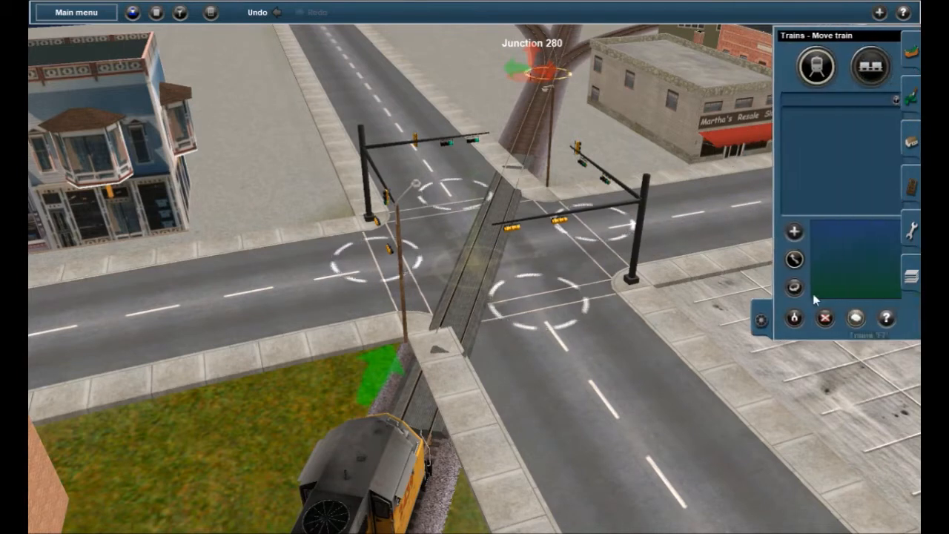
pyautogui.moveTo(381, 488); pyautogui.dragTo(426, 288)
pyautogui.moveTo(484, 216); pyautogui.dragTo(525, 133)
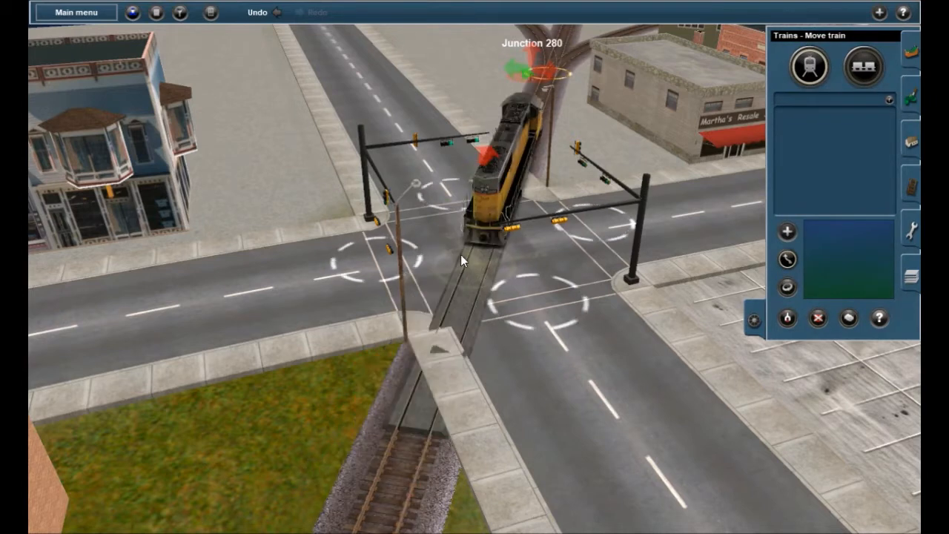
pyautogui.moveTo(499, 180); pyautogui.dragTo(474, 262)
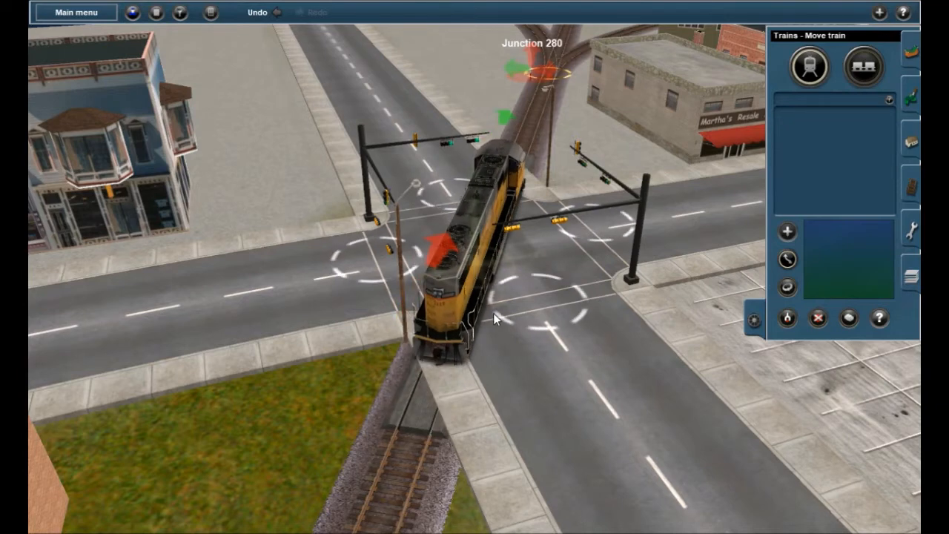
# Step: Examine the locomotive on the crossing and the surrounding traffic signals from the street approaches
pyautogui.press('Left')
pyautogui.press('Left')
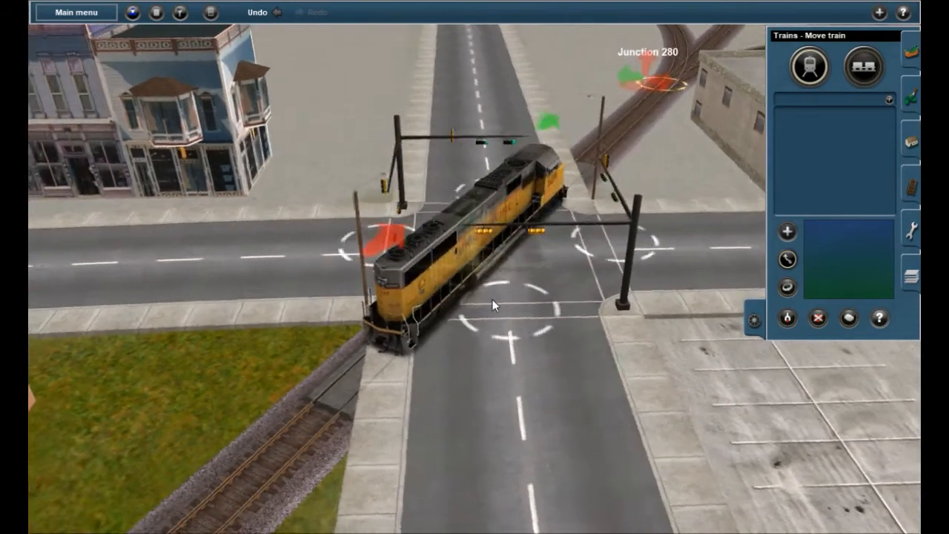
pyautogui.rightClick(483, 287)
pyautogui.press('Down')
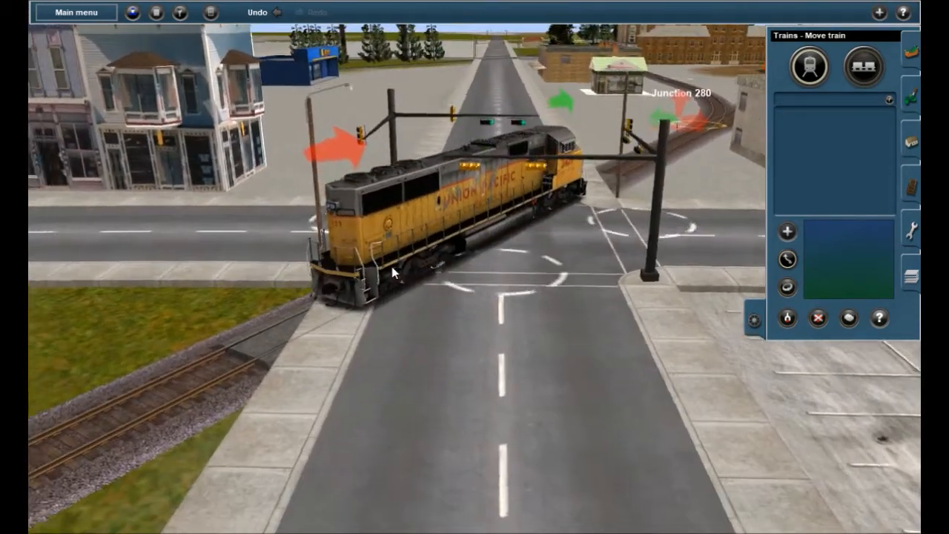
pyautogui.rightClick(391, 266)
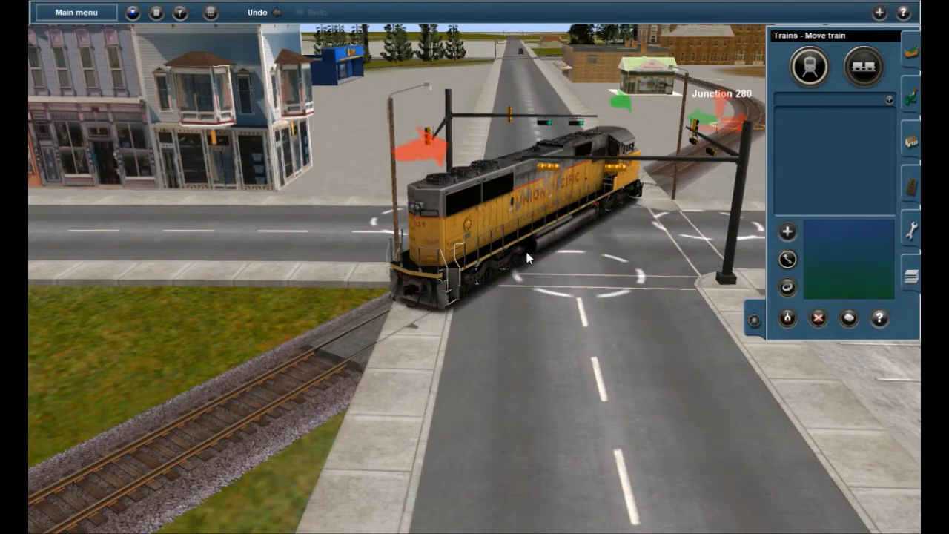
pyautogui.rightClick(556, 231)
pyautogui.press('Left')
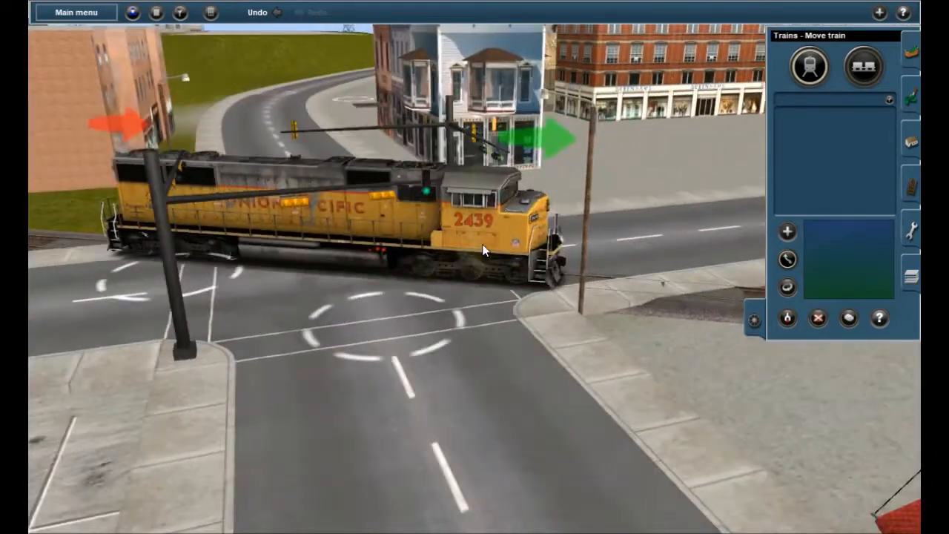
pyautogui.press('Left')
pyautogui.press('Up')
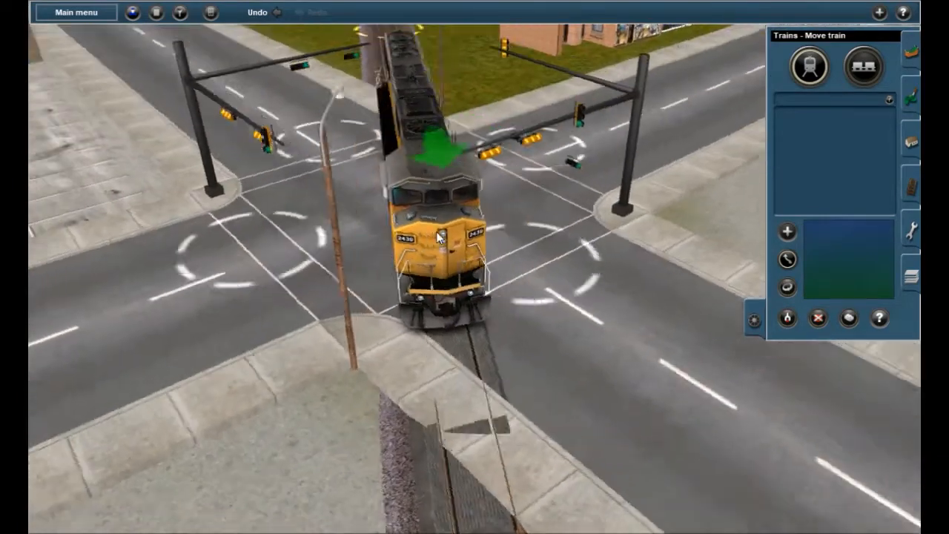
# Step: Inspect the signals around the locomotive's cab end and along its roof from close up
pyautogui.press('Left')
pyautogui.scroll(3, 429, 236)
pyautogui.rightClick(424, 236)
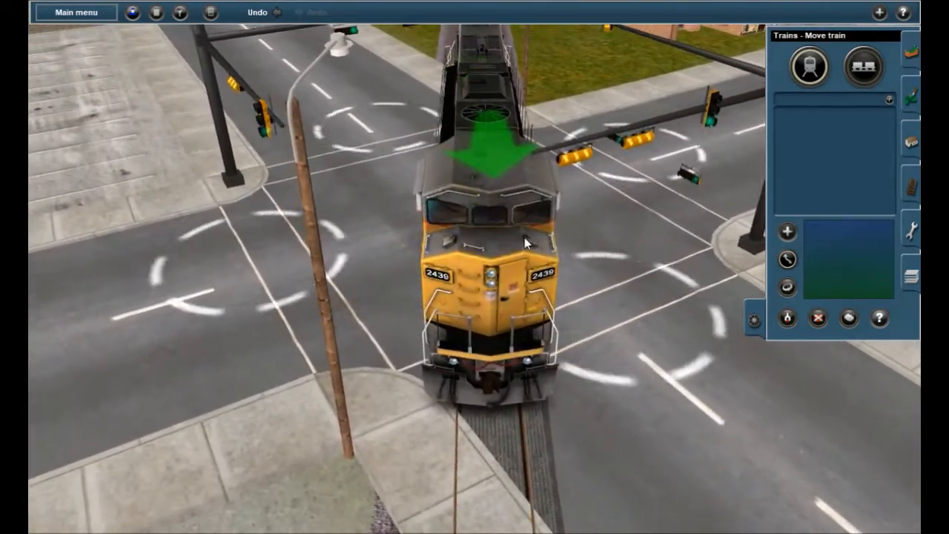
pyautogui.rightClick(524, 237)
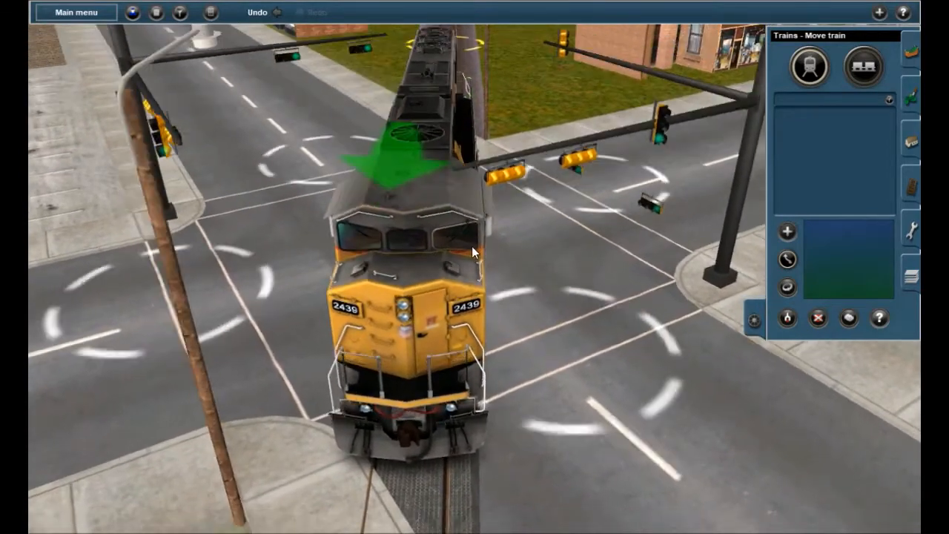
pyautogui.press('Down')
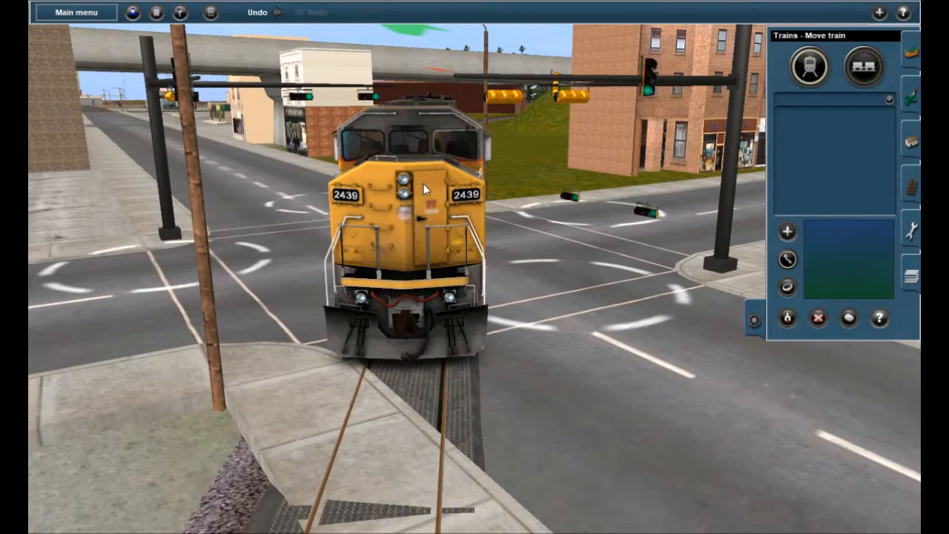
pyautogui.press('Up')
pyautogui.moveTo(440, 243); pyautogui.dragTo(463, 249, button='right')
pyautogui.press('Right')
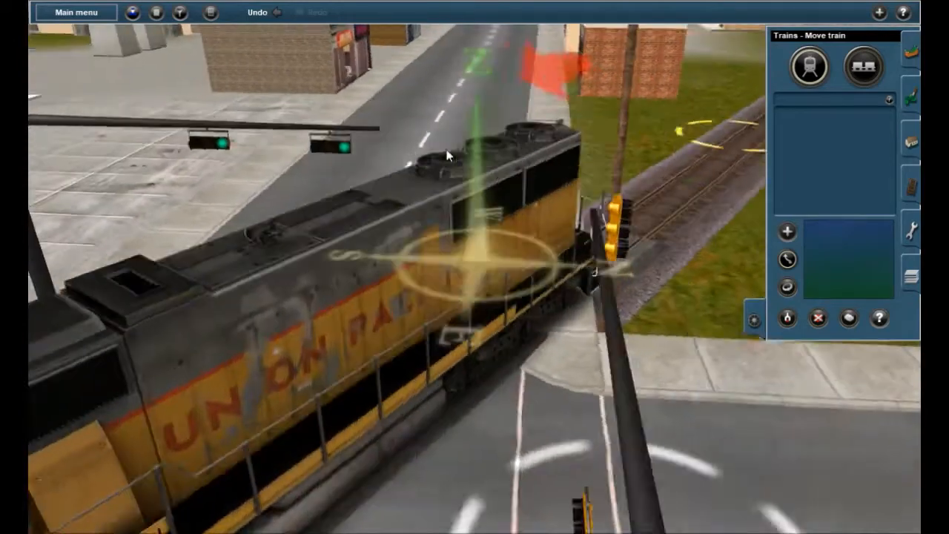
pyautogui.press('Up')
pyautogui.press('Right')
pyautogui.press('Left')
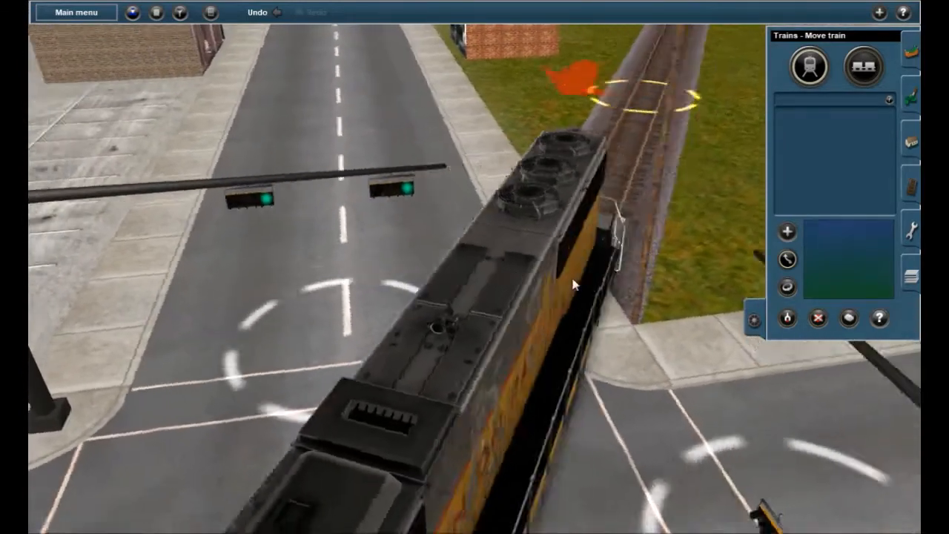
pyautogui.press('Left')
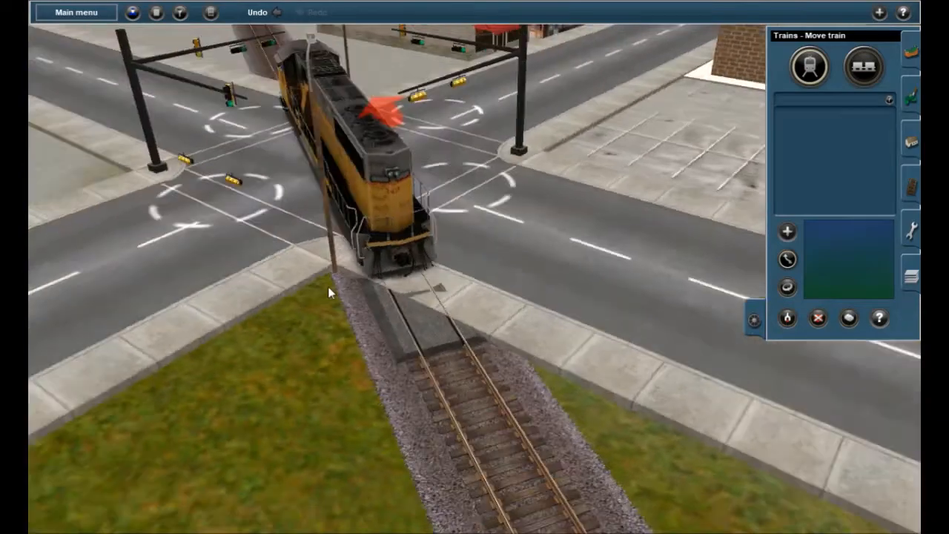
# Step: Examine the crossing from behind the locomotive, including the signals on both gantries
pyautogui.rightClick(329, 286)
pyautogui.moveTo(412, 234); pyautogui.dragTo(517, 294, button='right')
pyautogui.press('Right')
pyautogui.press('Down')
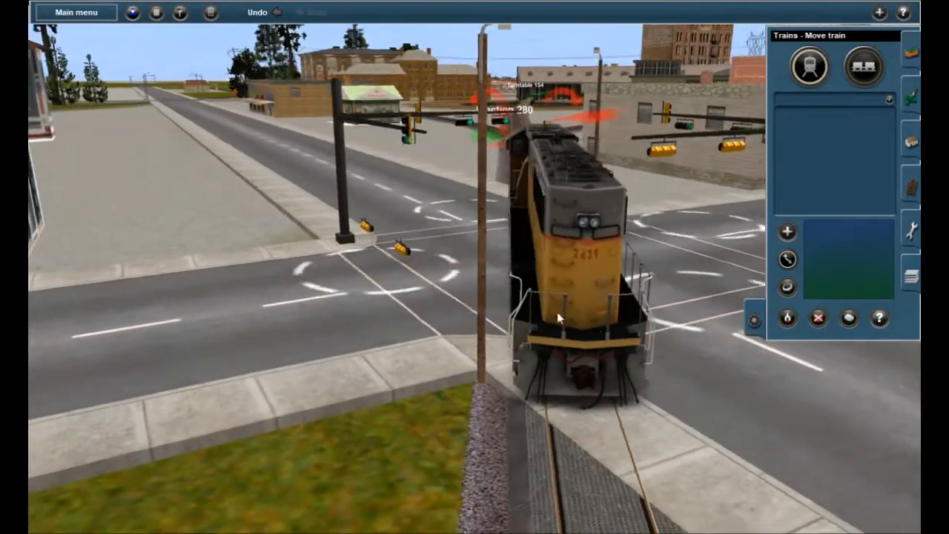
pyautogui.scroll(-1, 510, 325)
pyautogui.press('Up')
pyautogui.rightClick(507, 314)
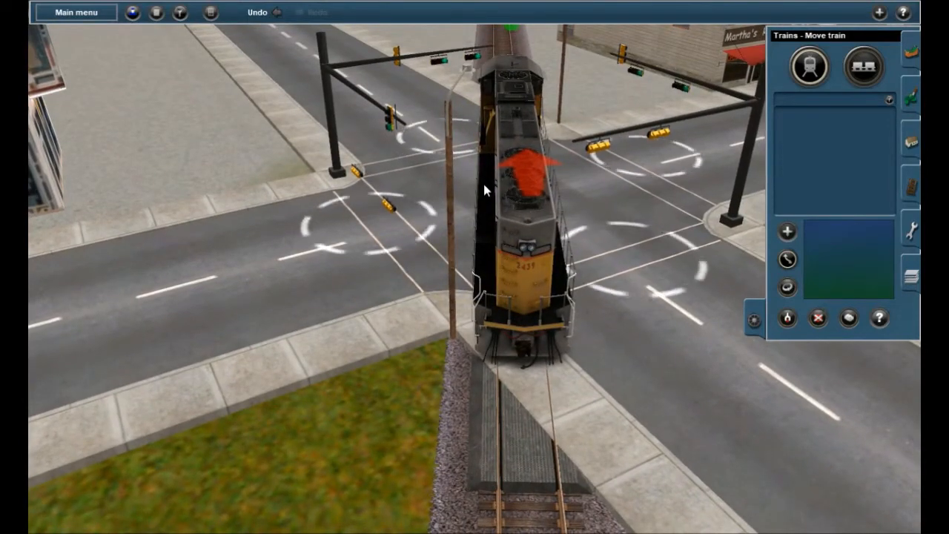
pyautogui.rightClick(619, 237)
pyautogui.press('Left')
pyautogui.rightClick(452, 186)
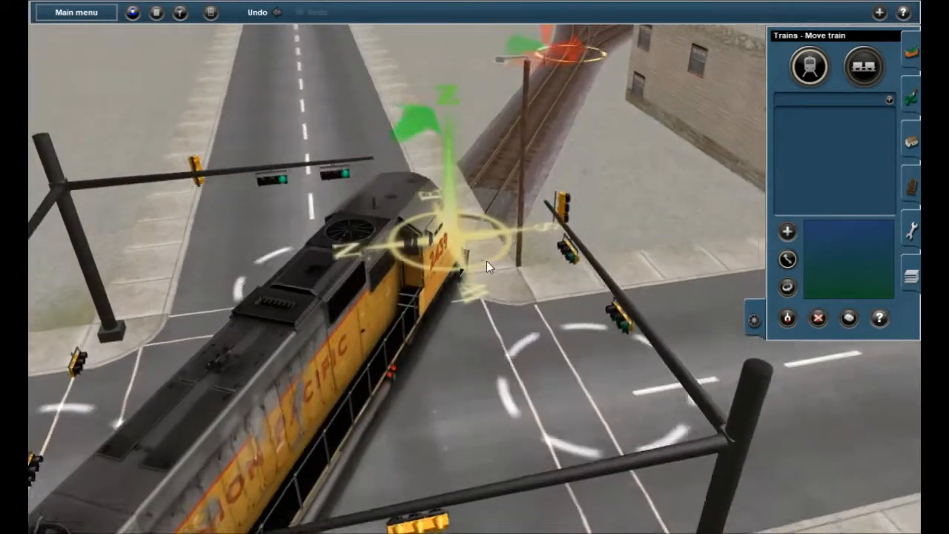
# Step: Move the locomotive forward along the track towards Junction 280 and delete it
pyautogui.press('Left')
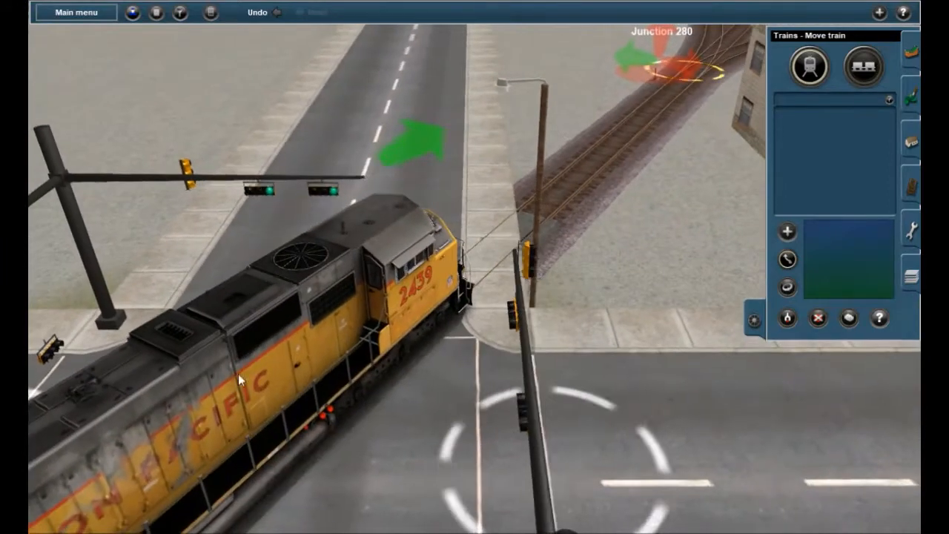
pyautogui.moveTo(398, 311); pyautogui.dragTo(477, 250)
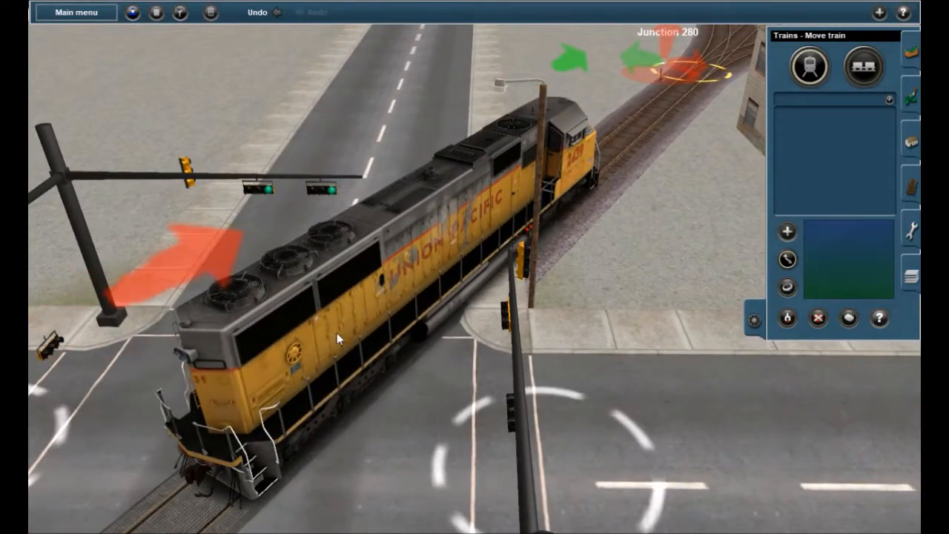
pyautogui.rightClick(228, 431)
pyautogui.press('Right')
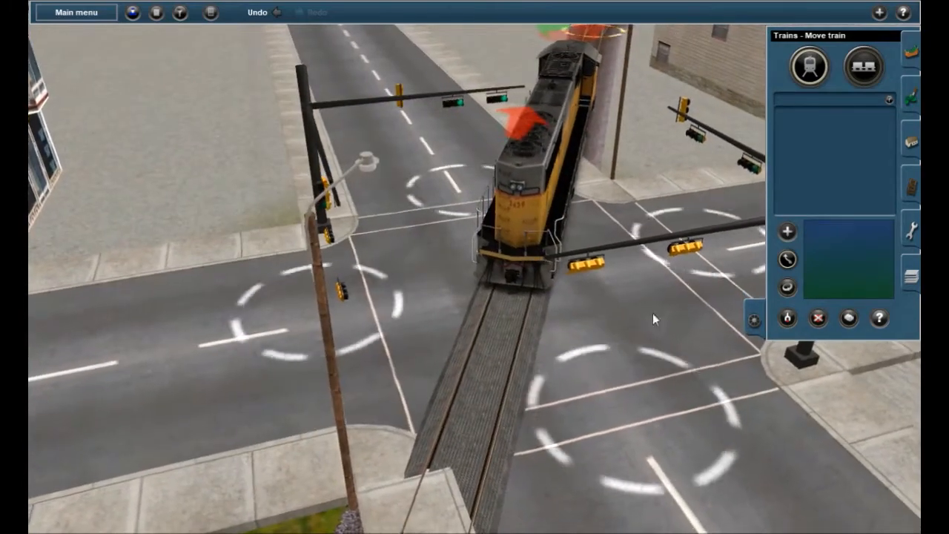
pyautogui.click(817, 318)
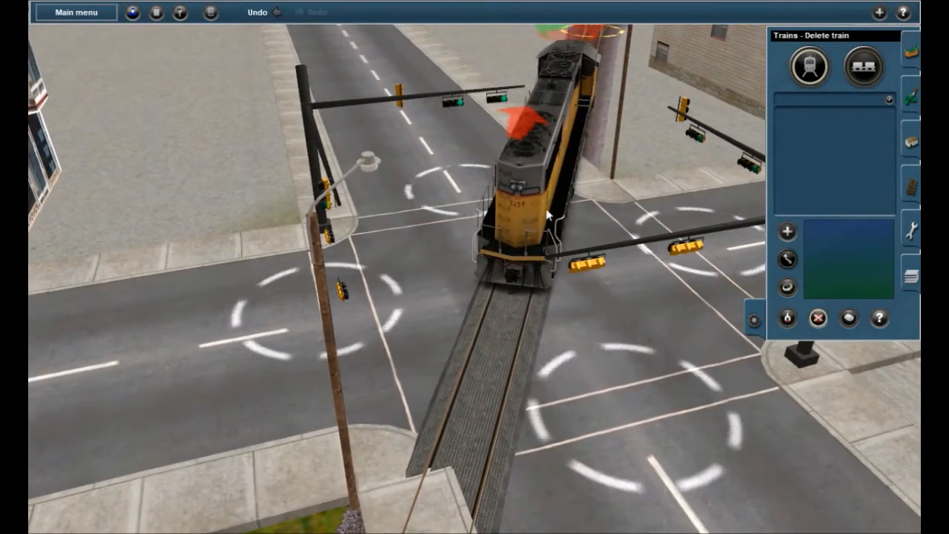
pyautogui.click(543, 168)
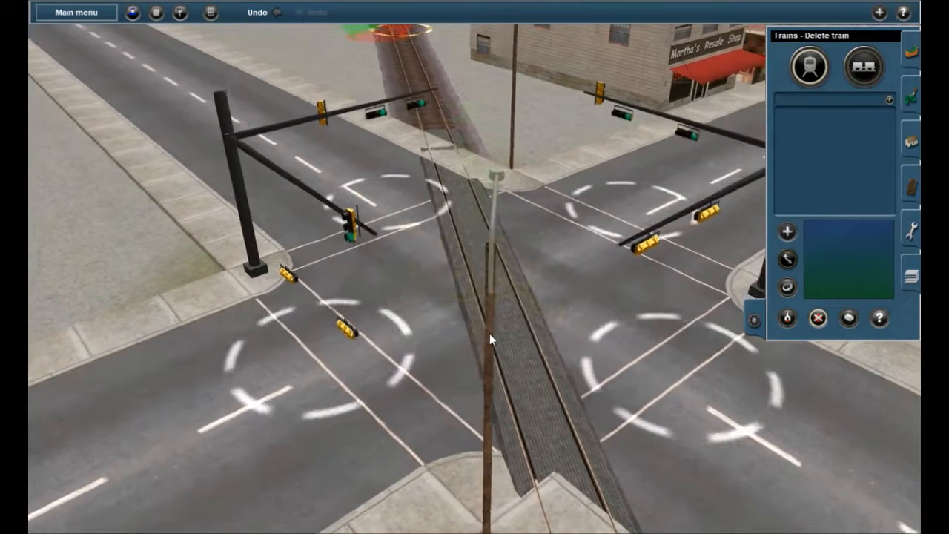
# Step: Inspect the cleared intersection's signal gantries and traffic lights from opposite sides
pyautogui.rightClick(490, 334)
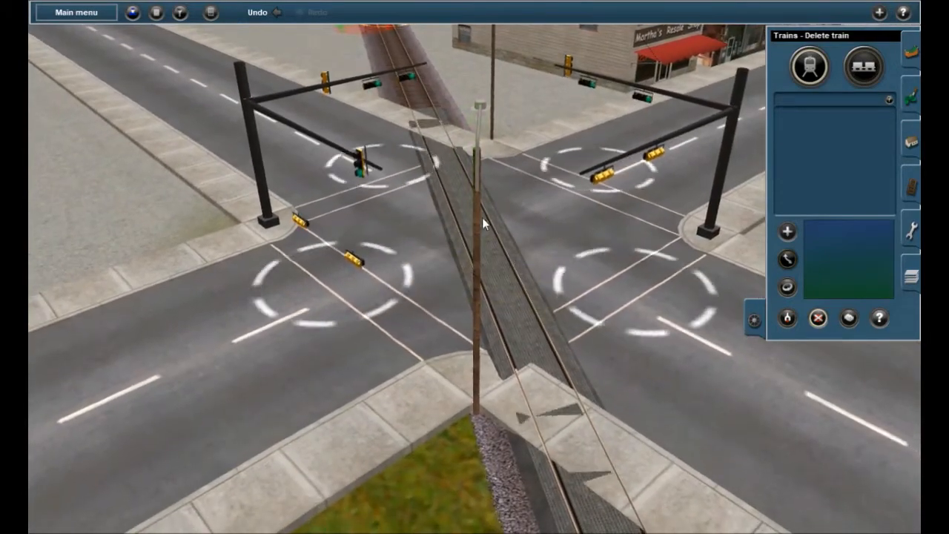
pyautogui.rightClick(504, 213)
pyautogui.press('Right')
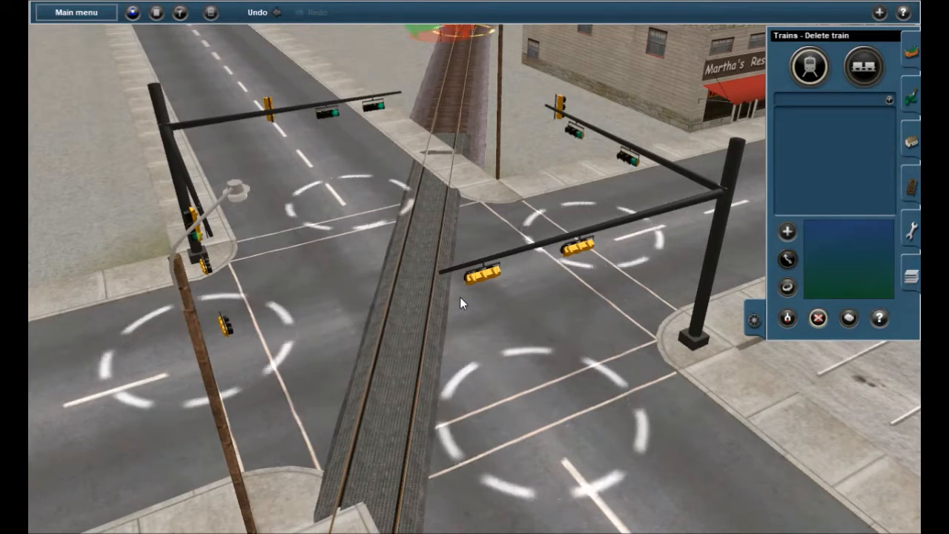
pyautogui.moveTo(413, 294); pyautogui.dragTo(484, 269, button='right')
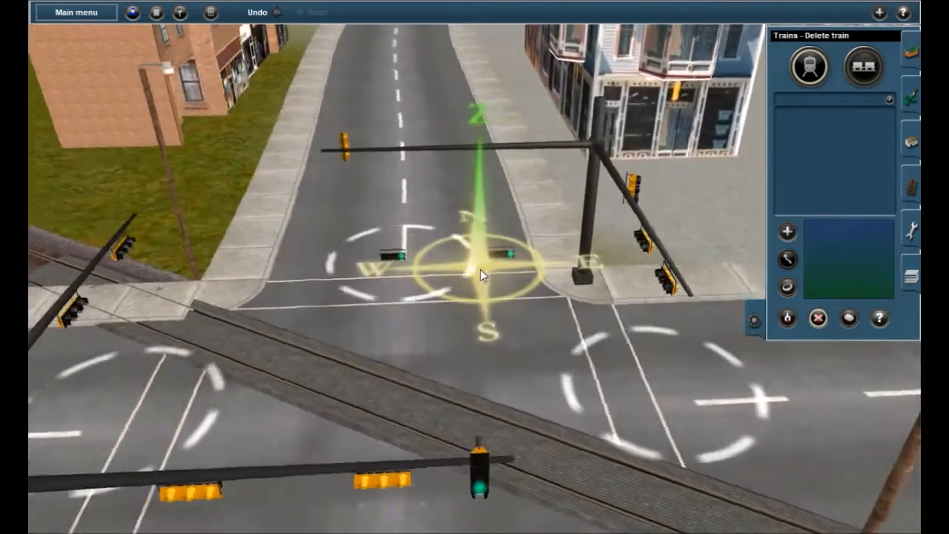
# Step: Try placing a third ATLS US 3 Light Horizontal signal at the crosswalk beside the two existing ones, and undo the placement
pyautogui.scroll(5, 475, 273)
pyautogui.scroll(-4, 467, 288)
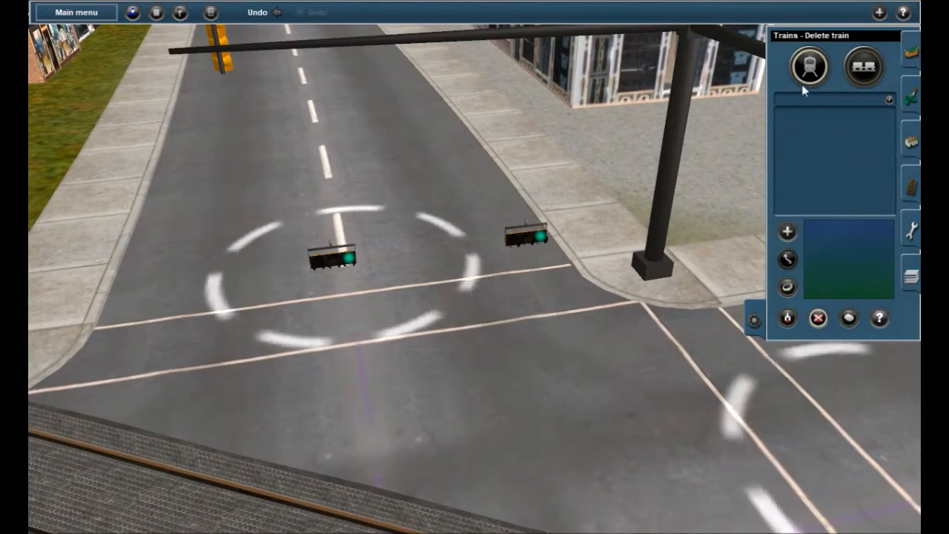
pyautogui.click(909, 140)
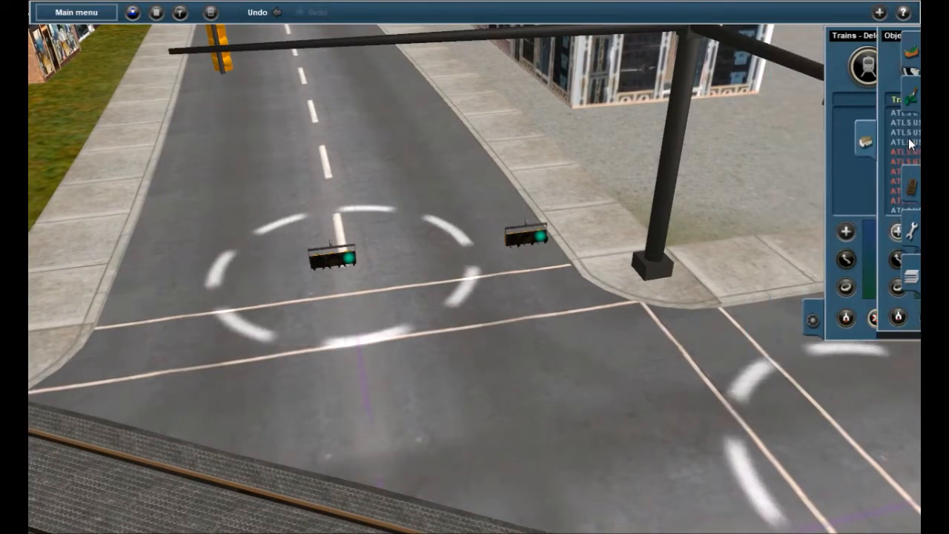
pyautogui.click(531, 237)
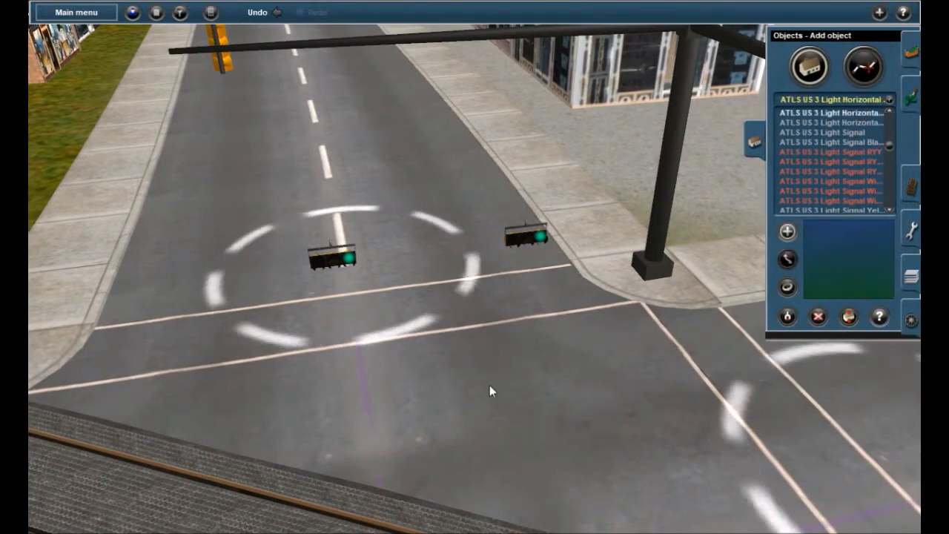
pyautogui.click(456, 381)
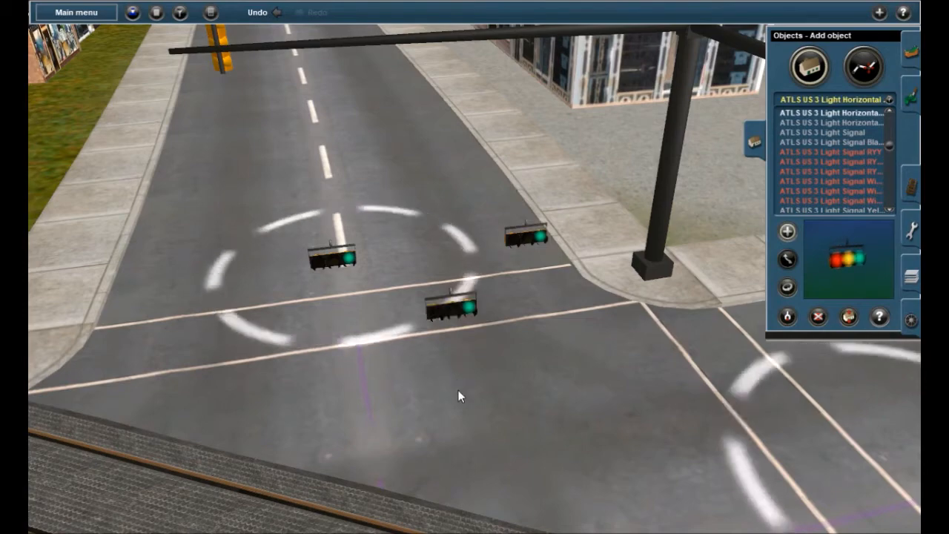
pyautogui.press('Left')
pyautogui.press('Right')
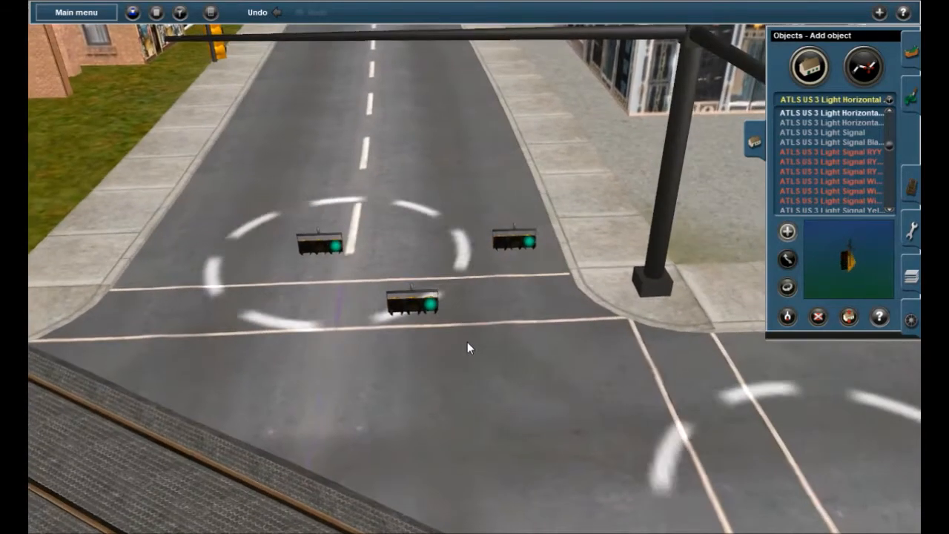
pyautogui.hotkey('ctrl', 'z')
# Step: Raise the two horizontal signals from the road to the north gantry arm, to an object height of about +3.60
pyautogui.rightClick(405, 277)
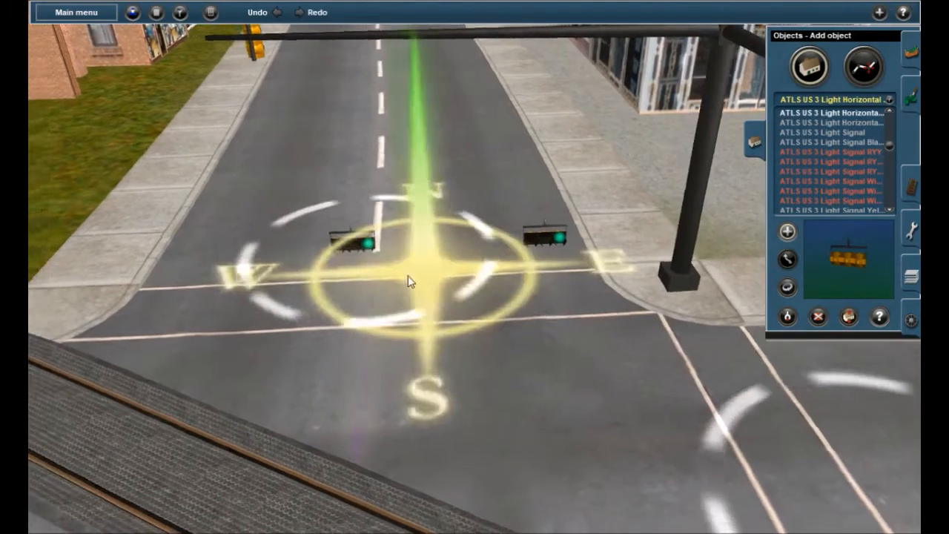
pyautogui.rightClick(514, 257)
pyautogui.rightClick(473, 245)
pyautogui.moveTo(517, 294); pyautogui.dragTo(607, 296, button='right')
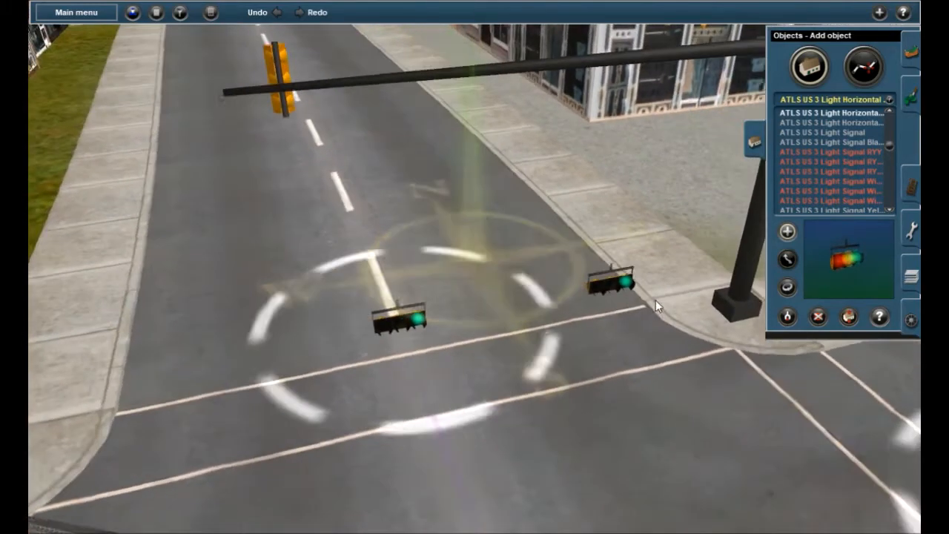
pyautogui.click(850, 317)
pyautogui.moveTo(618, 281); pyautogui.dragTo(618, 92)
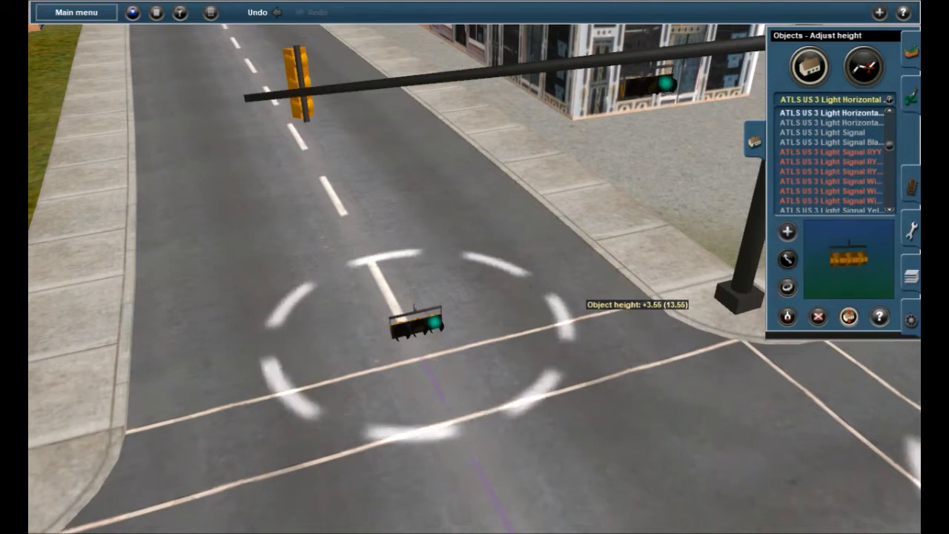
pyautogui.moveTo(617, 92); pyautogui.dragTo(617, 90)
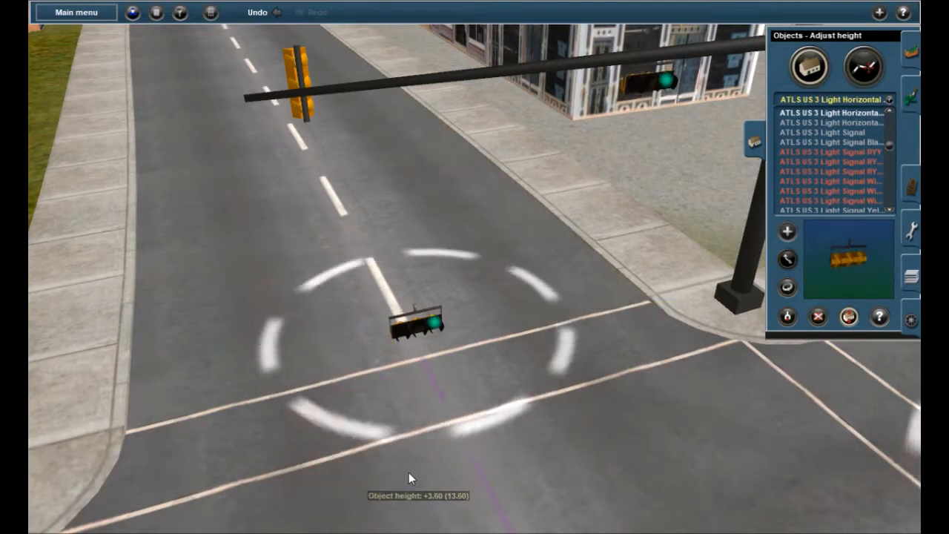
pyautogui.moveTo(404, 338); pyautogui.dragTo(400, 122)
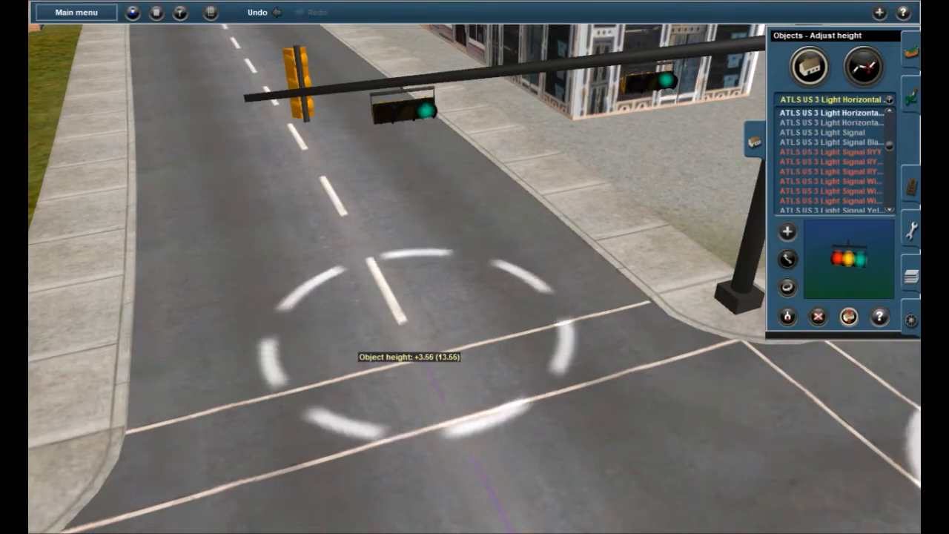
# Step: Move both raised horizontal signals east along the north gantry arm, lining them up along the arm's south side
pyautogui.press('Left')
pyautogui.press('Down')
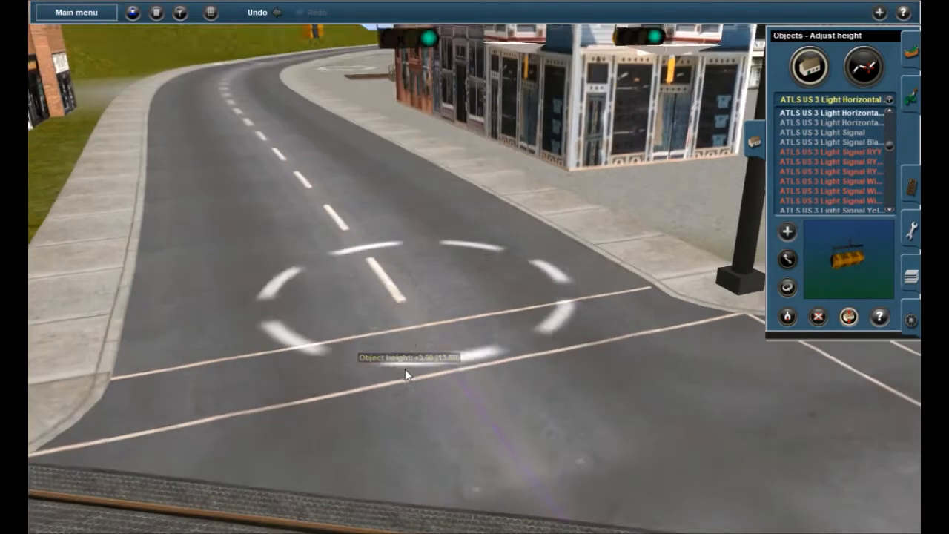
pyautogui.rightClick(357, 420)
pyautogui.press('Up')
pyautogui.scroll(-5, 421, 383)
pyautogui.moveTo(423, 379); pyautogui.dragTo(504, 292, button='right')
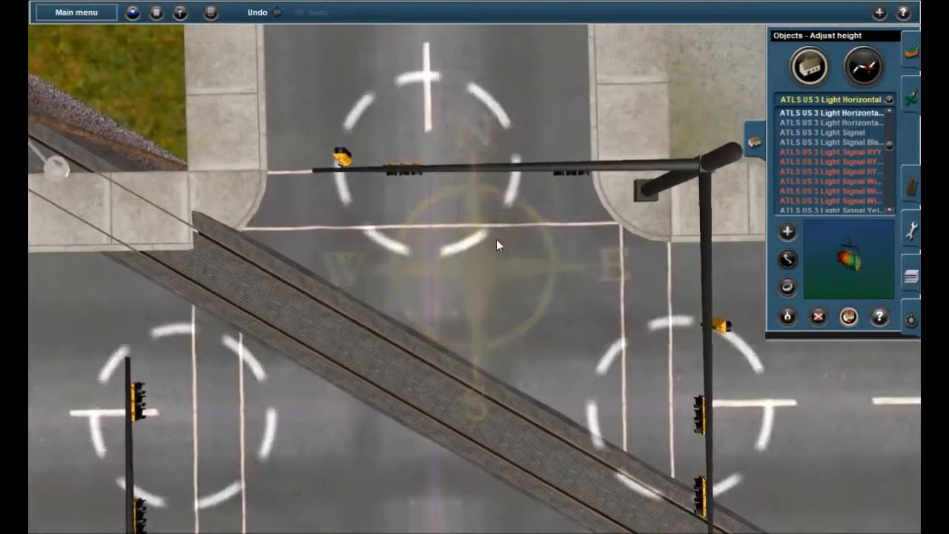
pyautogui.rightClick(495, 238)
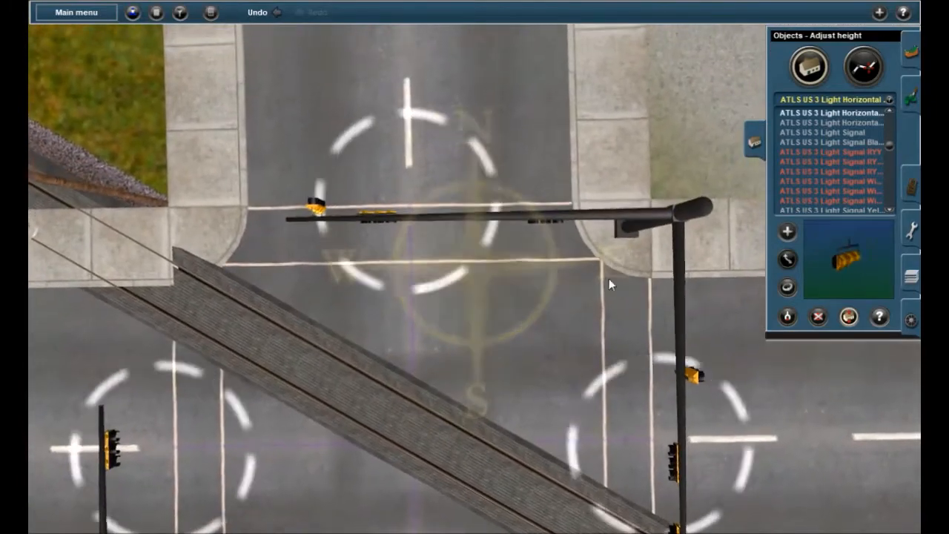
pyautogui.click(787, 259)
pyautogui.press('Left')
pyautogui.rightClick(485, 244)
pyautogui.moveTo(485, 245); pyautogui.dragTo(511, 253, button='right')
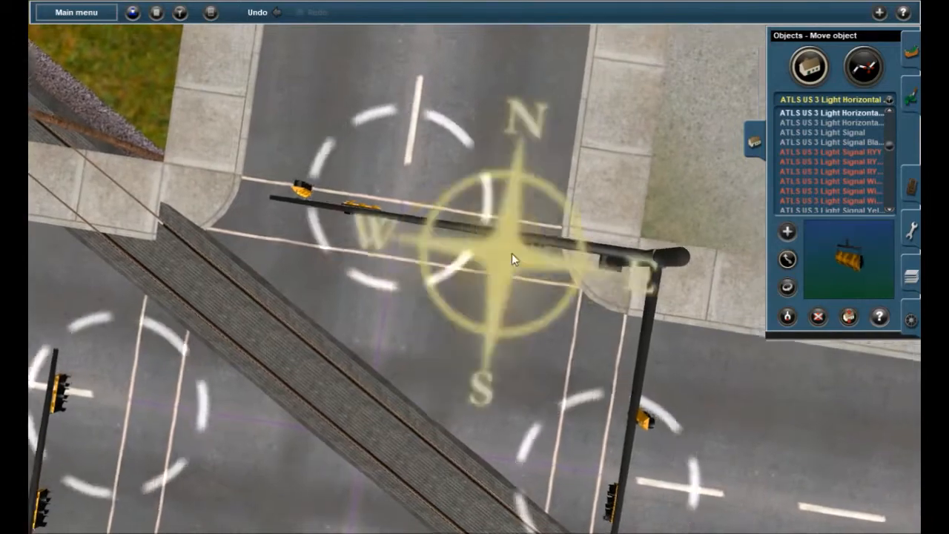
pyautogui.press('Right')
pyautogui.press('Left')
pyautogui.press('Right')
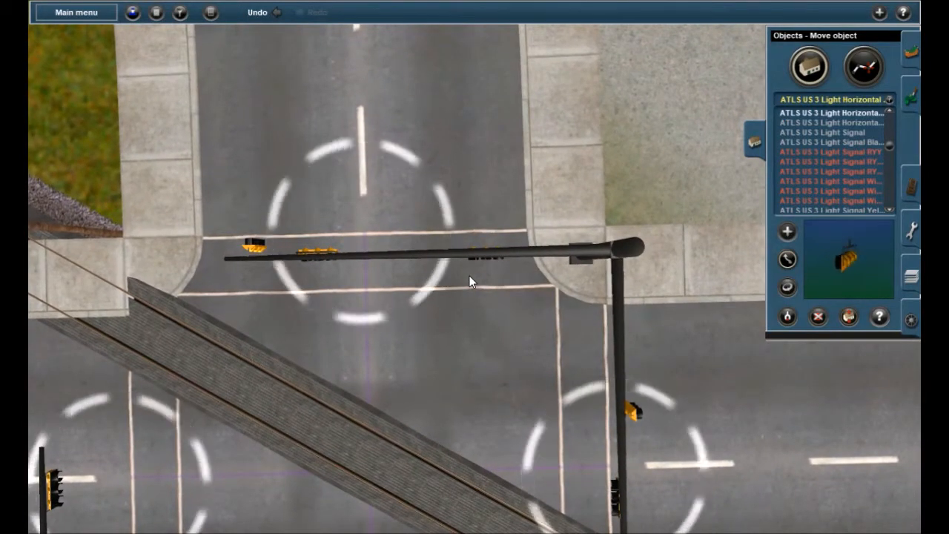
pyautogui.moveTo(483, 265); pyautogui.dragTo(384, 271, button='right')
pyautogui.rightClick(460, 263)
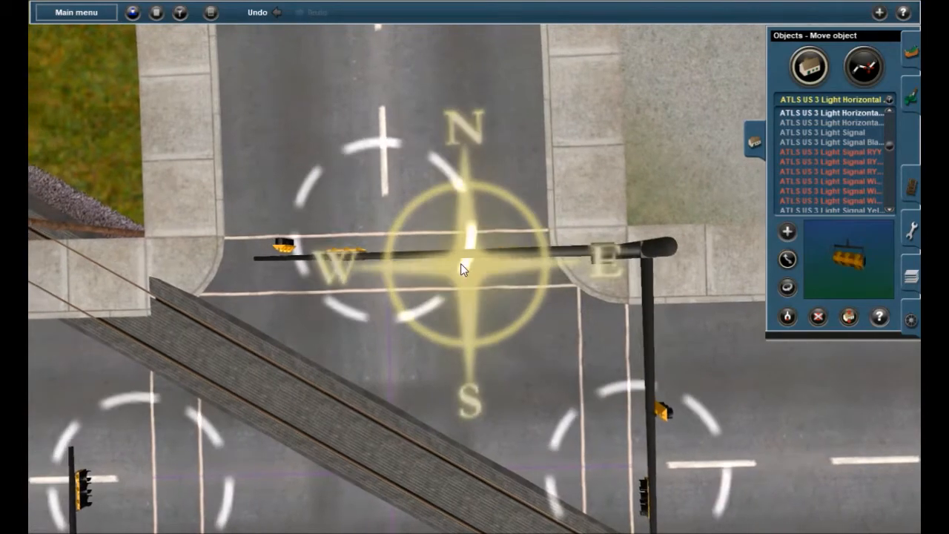
pyautogui.rightClick(474, 265)
pyautogui.rightClick(483, 266)
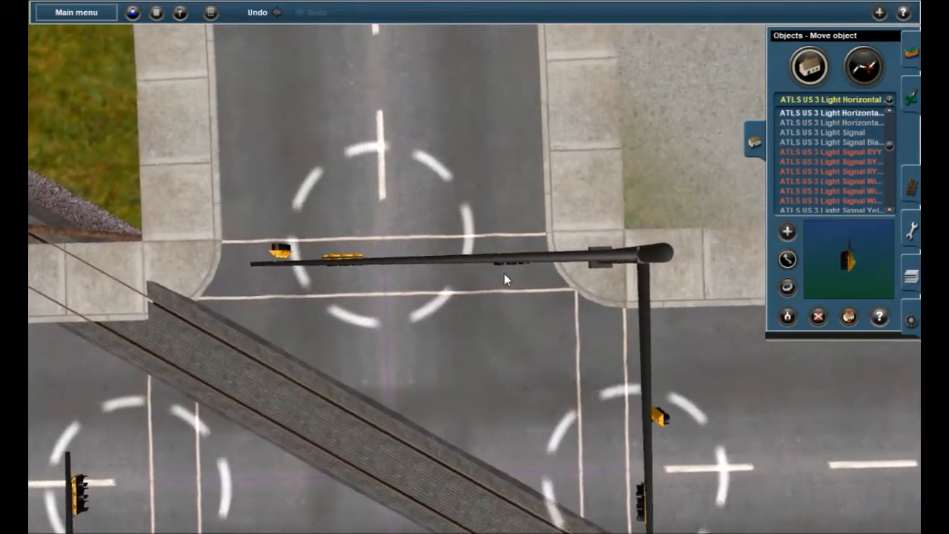
pyautogui.moveTo(507, 263)
pyautogui.mouseDown()
pyautogui.moveTo(492, 271)
pyautogui.moveTo(522, 263)
pyautogui.moveTo(513, 272)
pyautogui.mouseUp()
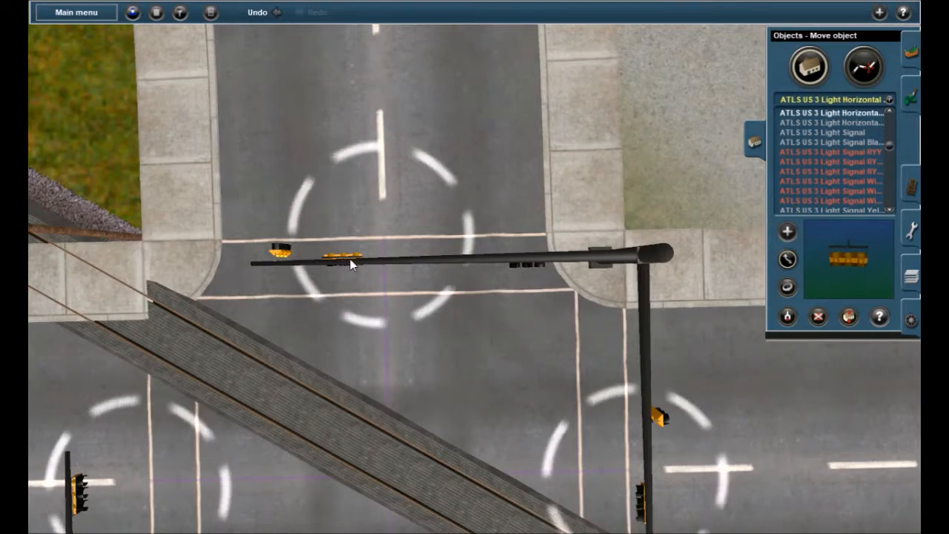
pyautogui.moveTo(432, 266); pyautogui.dragTo(417, 261)
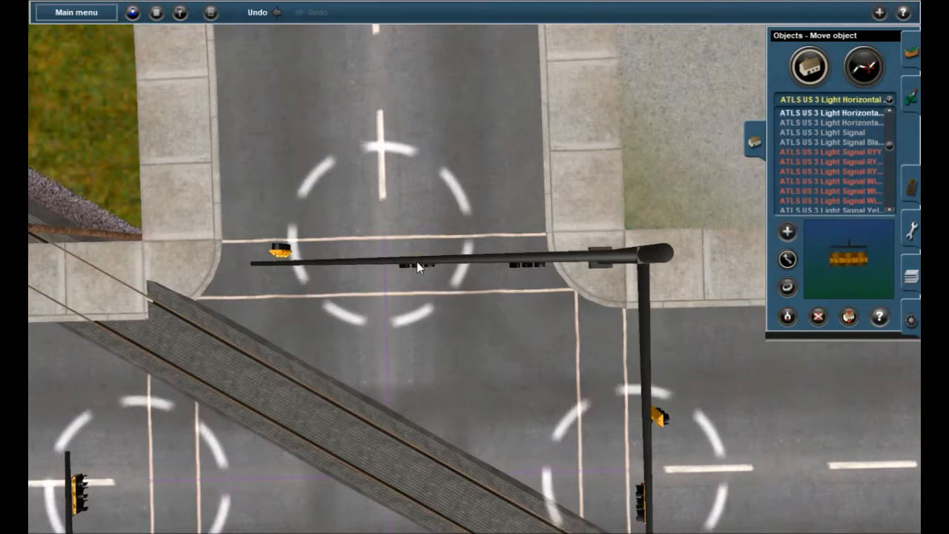
# Step: Inspect the repositioned horizontal signals on the north gantry from across the intersection
pyautogui.rightClick(479, 340)
pyautogui.press('Down')
pyautogui.press('Down')
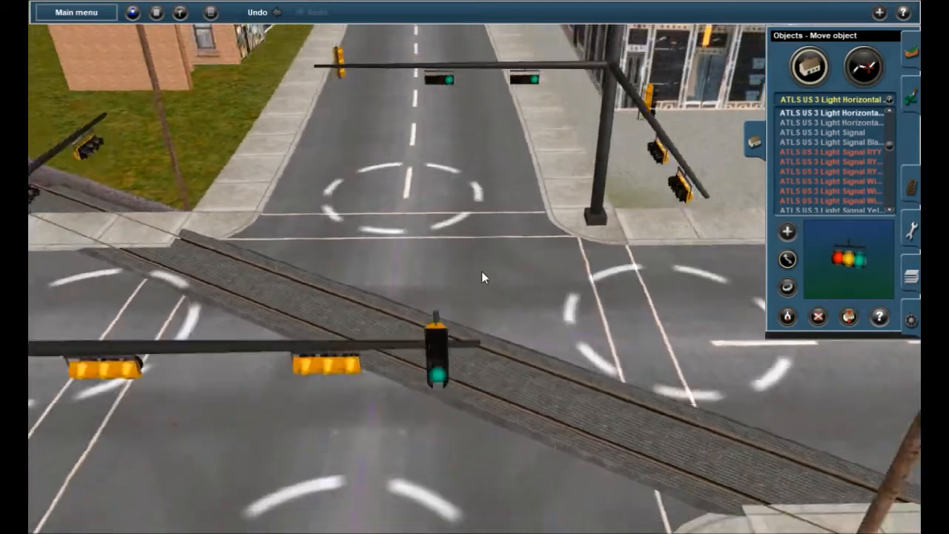
pyautogui.press('Up')
pyautogui.rightClick(390, 256)
pyautogui.rightClick(555, 288)
pyautogui.scroll(-3, 531, 296)
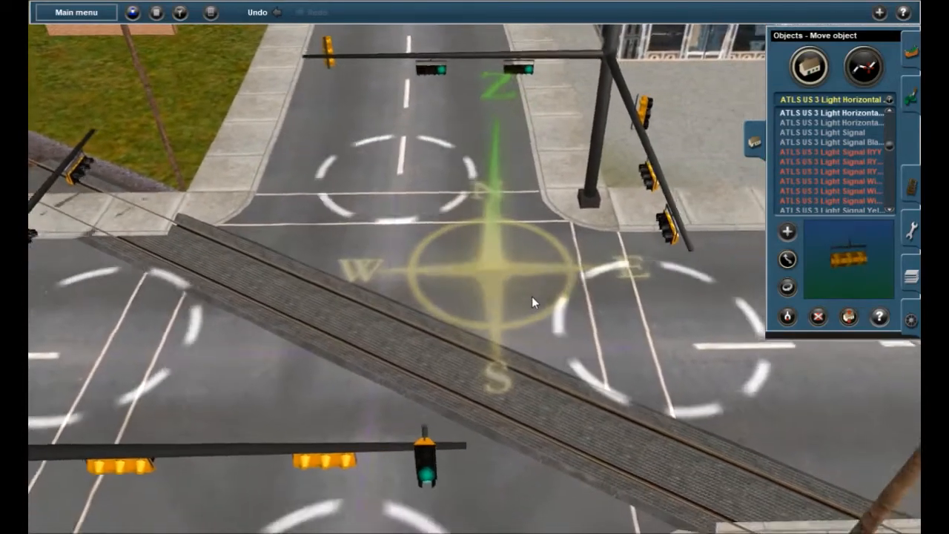
pyautogui.press('Down')
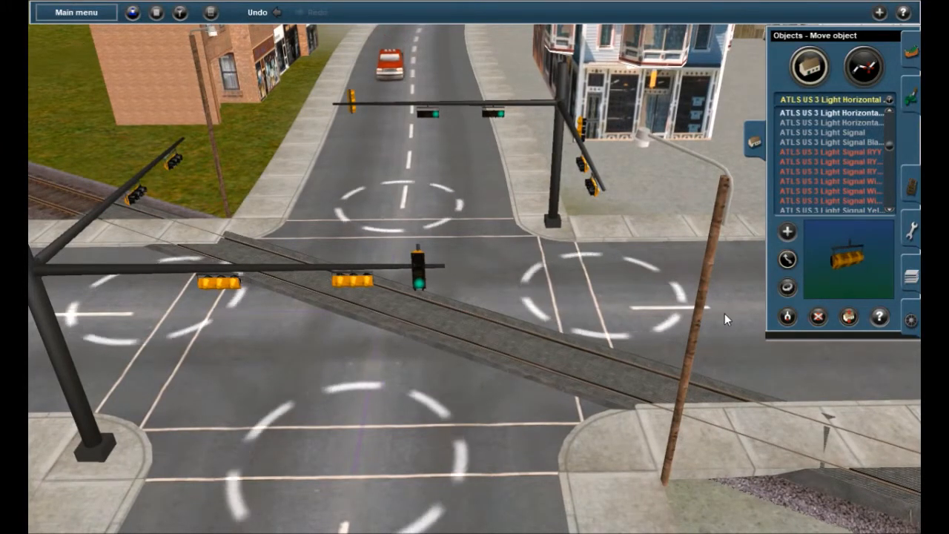
# Step: Pick the vertical ATLS US 3 Light Signal as the object type and place one on the road near the parking lot corner
pyautogui.click(788, 316)
pyautogui.click(418, 283)
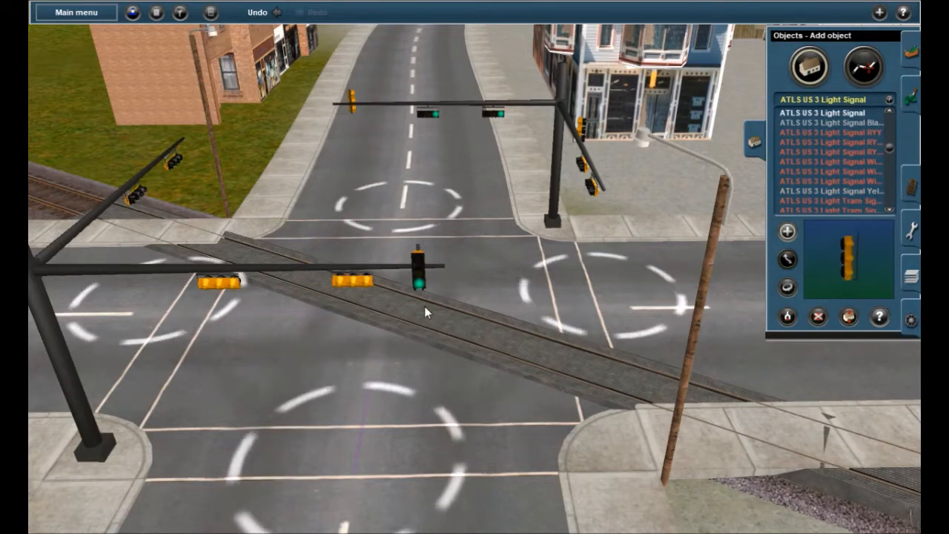
pyautogui.moveTo(442, 303); pyautogui.dragTo(404, 271, button='right')
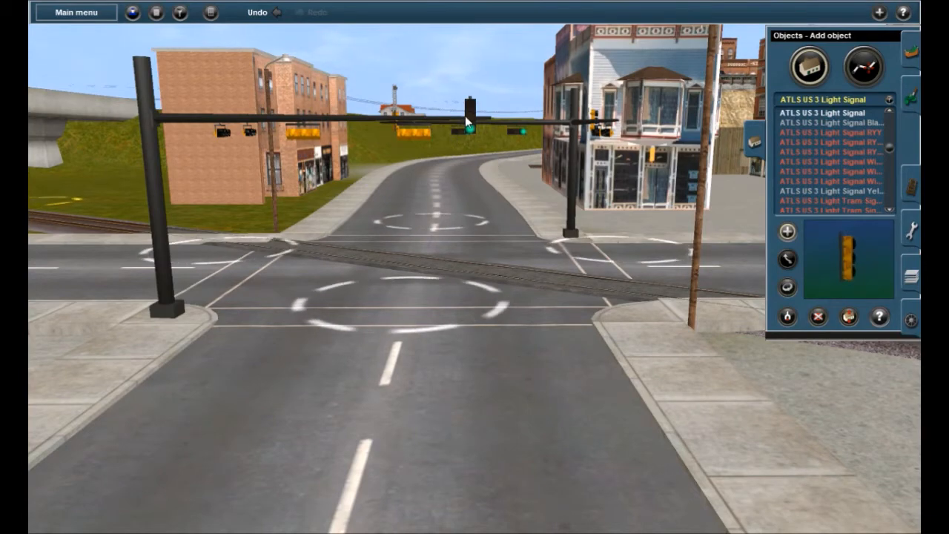
pyautogui.moveTo(541, 182); pyautogui.dragTo(544, 222, button='right')
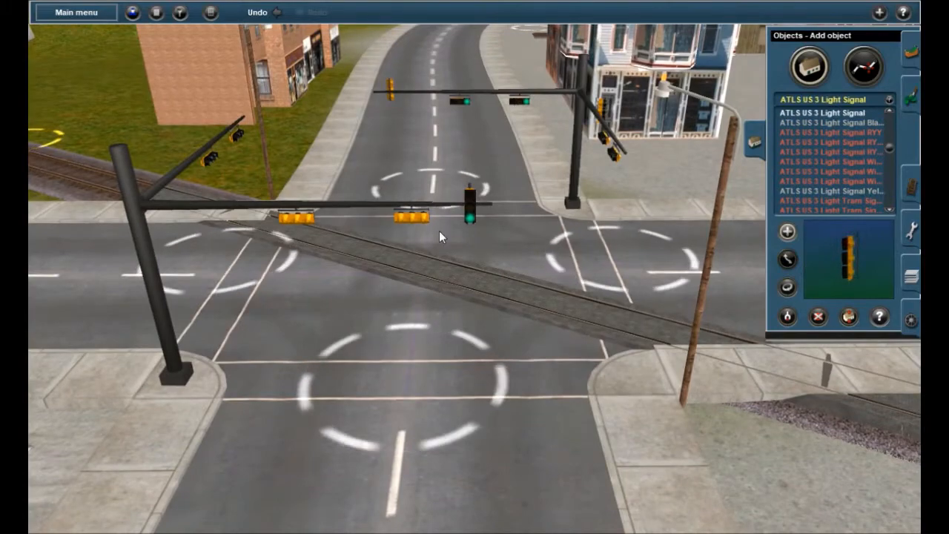
pyautogui.rightClick(406, 304)
pyautogui.press('Left')
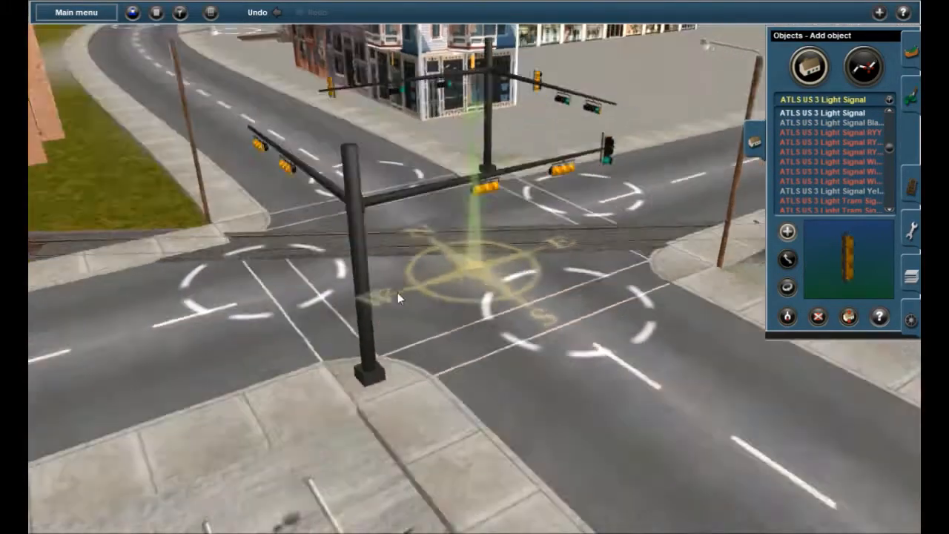
pyautogui.rightClick(384, 278)
pyautogui.rightClick(464, 226)
pyautogui.rightClick(531, 307)
pyautogui.press('Down')
pyautogui.press('Up')
pyautogui.click(515, 354)
pyautogui.rightClick(559, 330)
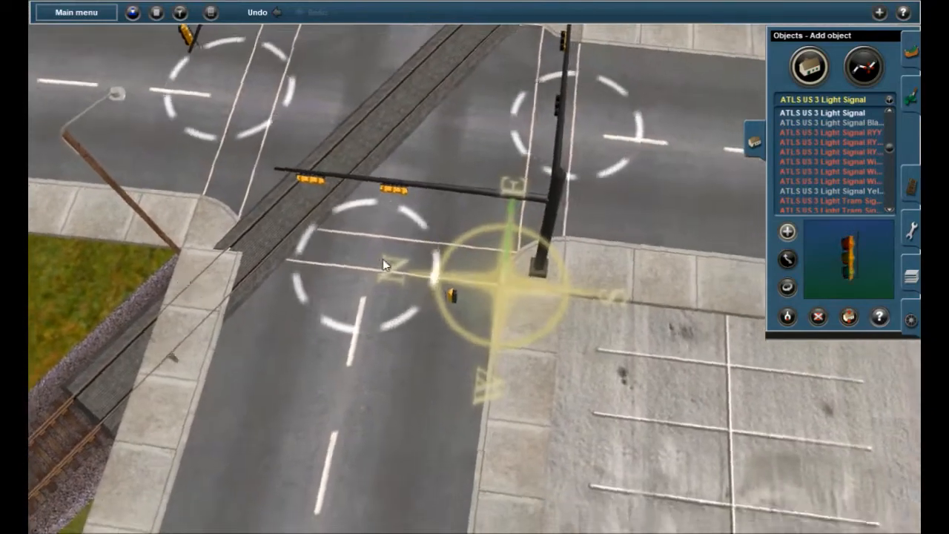
# Step: Rotate the newly placed vertical signal to about 271 degrees
pyautogui.scroll(5, 388, 262)
pyautogui.press('Down')
pyautogui.click(787, 288)
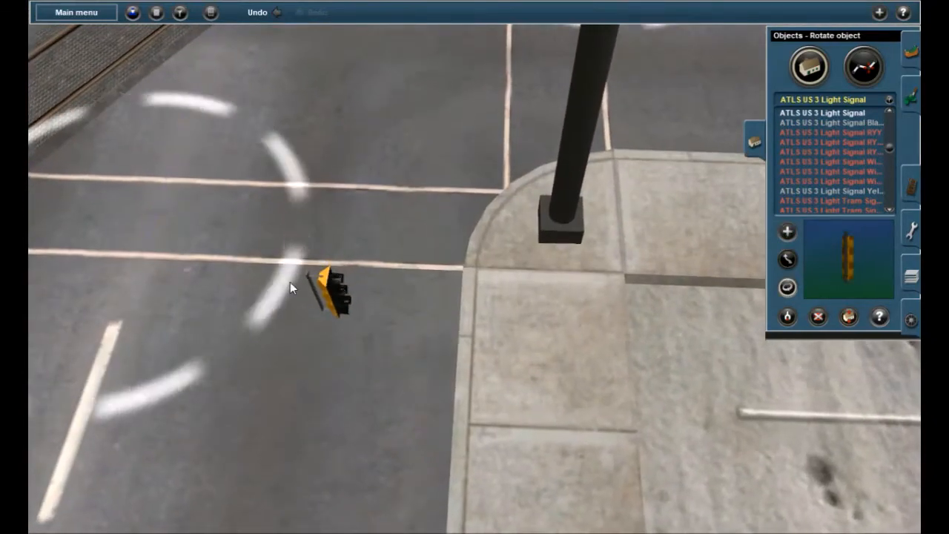
pyautogui.moveTo(341, 293); pyautogui.dragTo(319, 294)
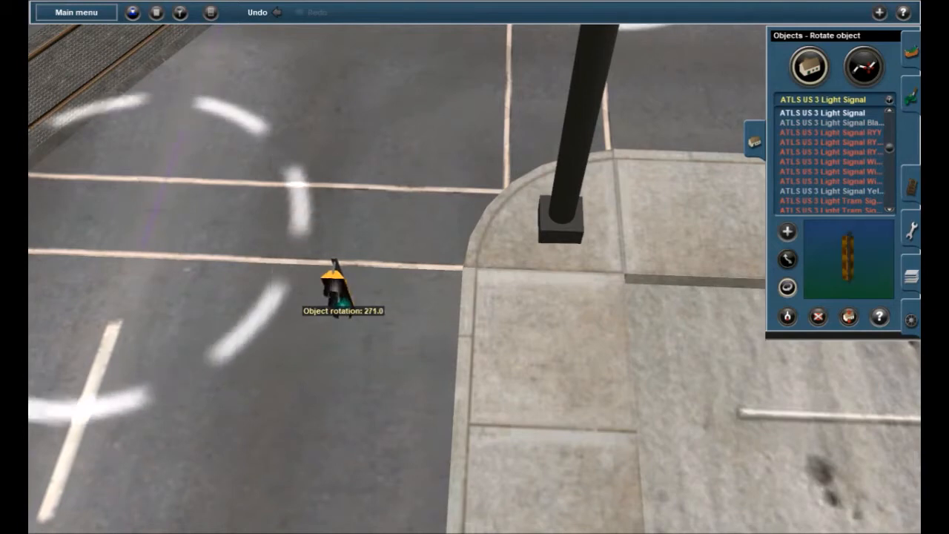
# Step: Raise the rotated vertical signal above the road to an object height of about +4.05
pyautogui.rightClick(280, 226)
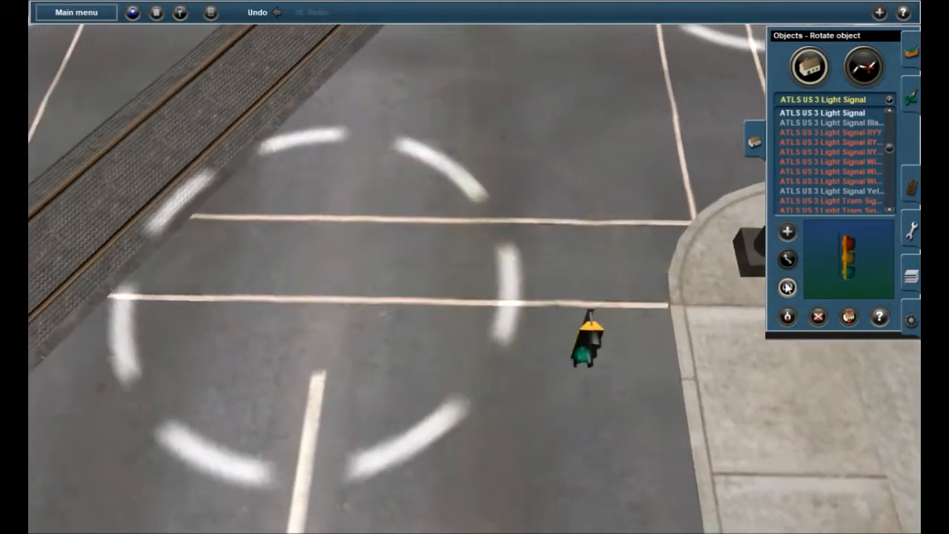
pyautogui.click(845, 317)
pyautogui.moveTo(586, 361)
pyautogui.mouseDown()
pyautogui.moveTo(586, 319)
pyautogui.moveTo(586, 333)
pyautogui.mouseUp()
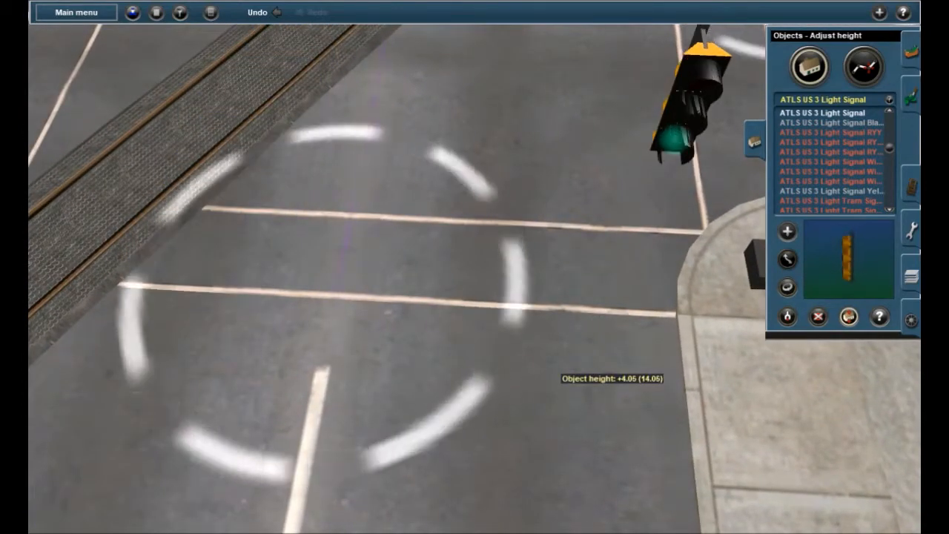
# Step: Move the raised vertical signal onto the gantry arm over the road, in line with the two horizontal signals
pyautogui.rightClick(526, 318)
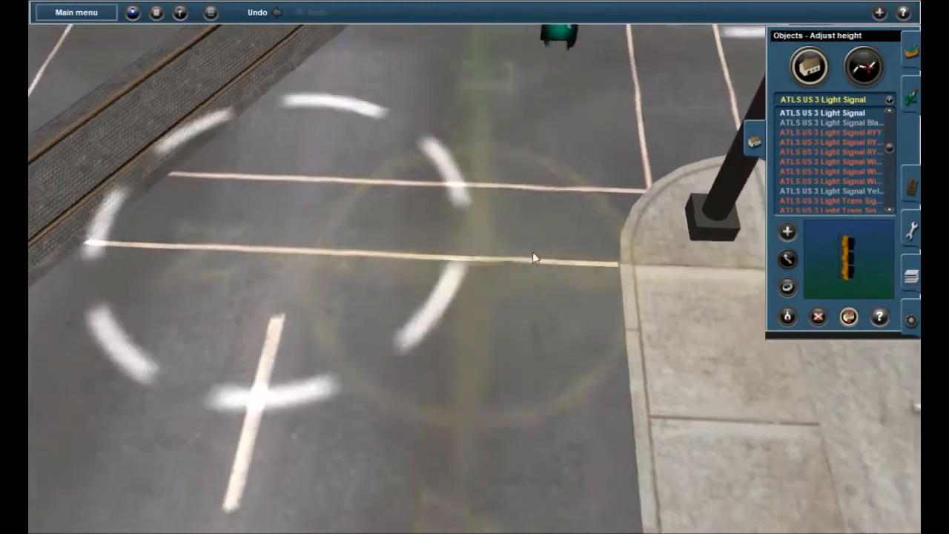
pyautogui.rightClick(539, 241)
pyautogui.scroll(-5, 540, 241)
pyautogui.press('Down')
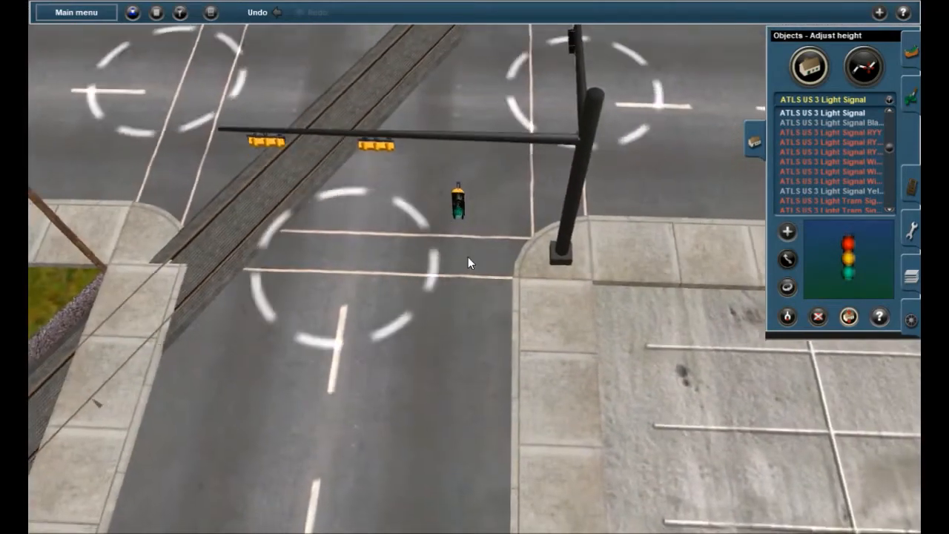
pyautogui.press('Up')
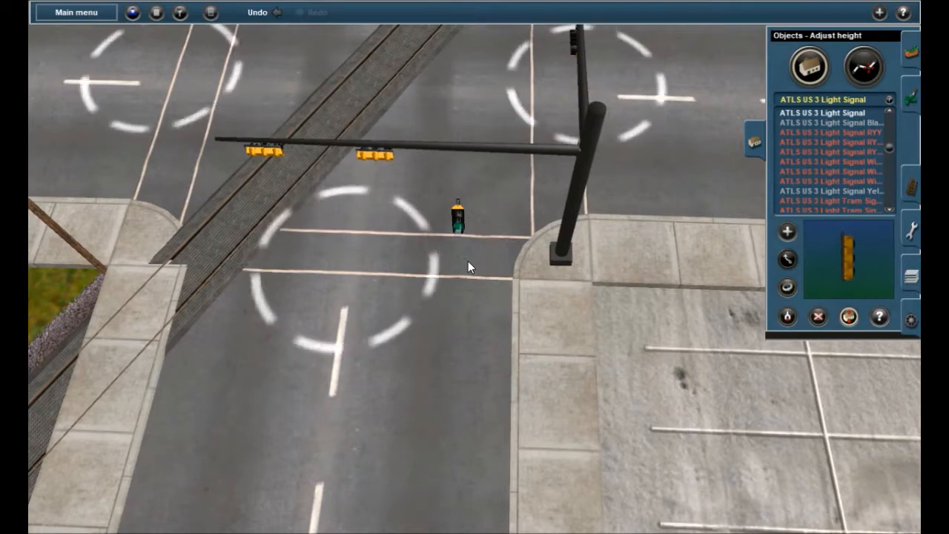
pyautogui.moveTo(470, 212); pyautogui.dragTo(458, 326, button='right')
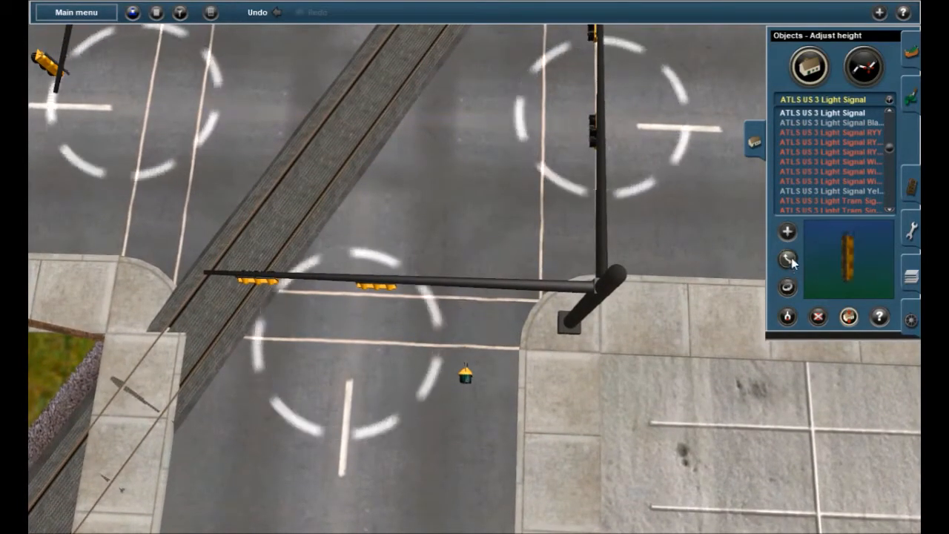
pyautogui.click(782, 318)
pyautogui.moveTo(463, 377); pyautogui.dragTo(446, 326)
pyautogui.rightClick(446, 326)
pyautogui.moveTo(467, 280)
pyautogui.mouseDown()
pyautogui.moveTo(465, 294)
pyautogui.moveTo(472, 264)
pyautogui.mouseUp()
pyautogui.press('Up')
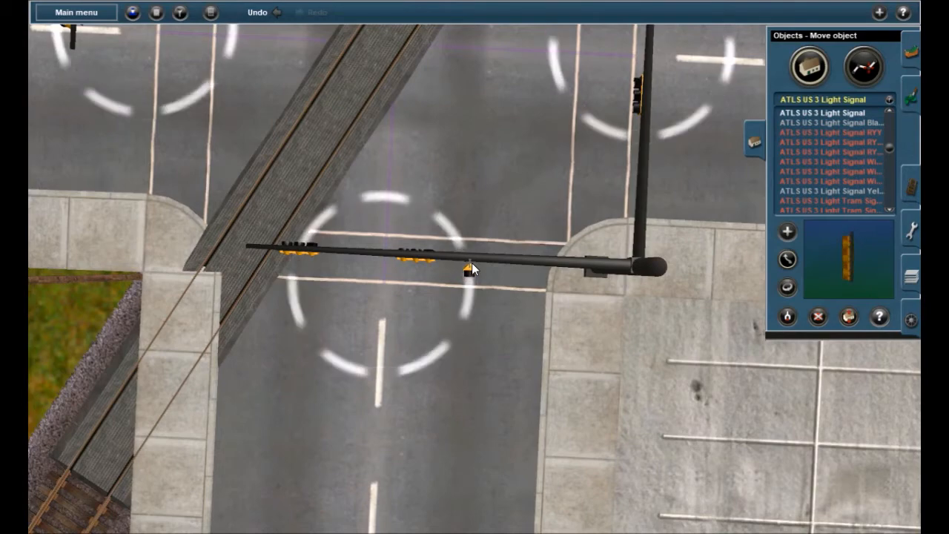
# Step: Examine the vertical signal's alignment on the gantry arm from several angles and heights around the intersection
pyautogui.press('Down')
pyautogui.rightClick(465, 245)
pyautogui.press('Down')
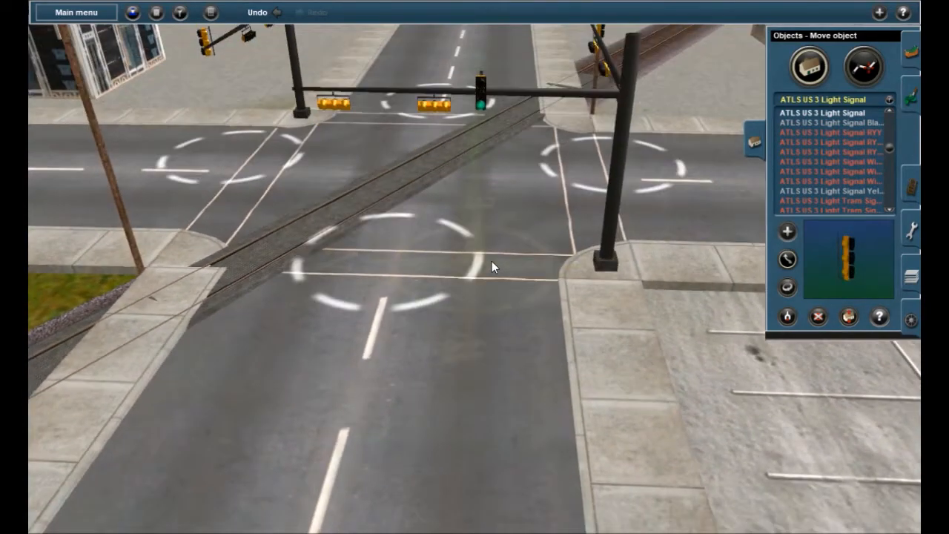
pyautogui.press('Down')
pyautogui.press('Up')
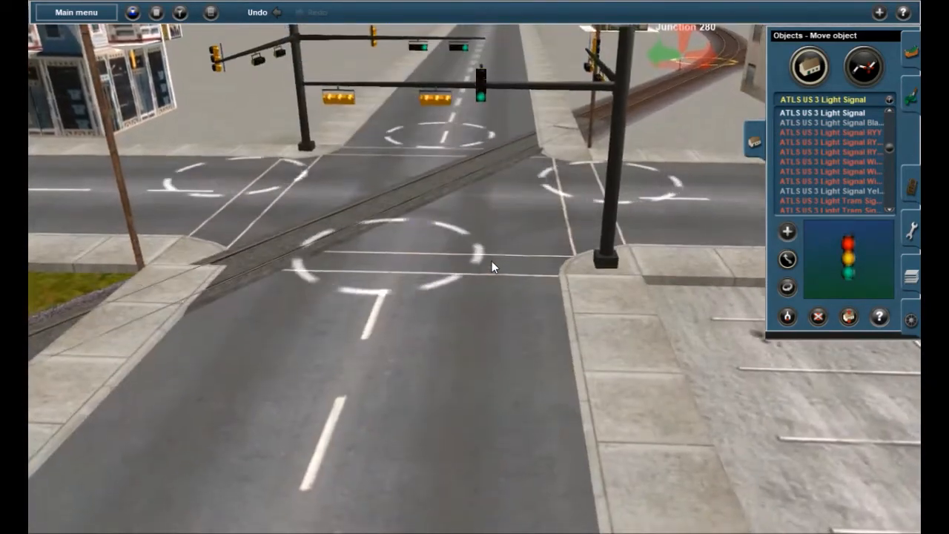
pyautogui.press('Left')
pyautogui.press('Left')
pyautogui.press('Up')
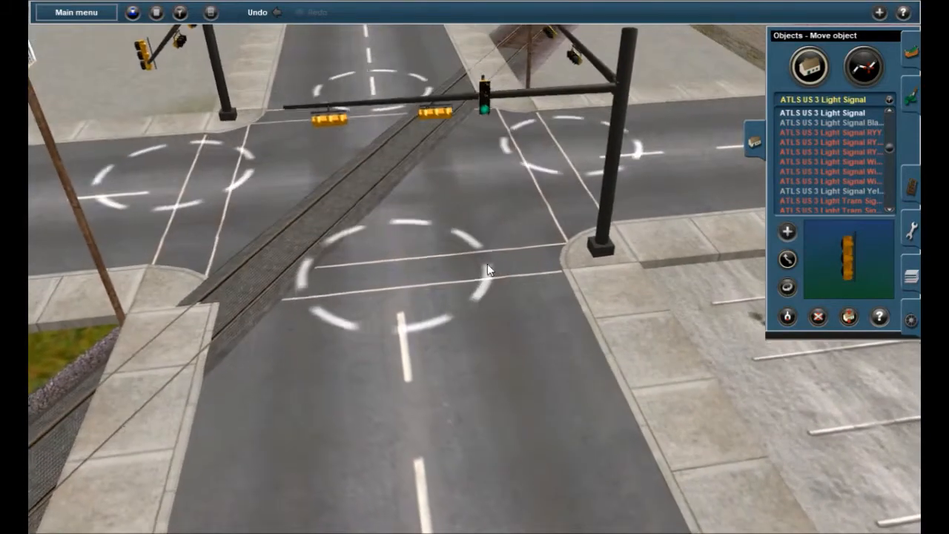
pyautogui.press('Right')
pyautogui.press('Down')
pyautogui.press('Left')
pyautogui.press('Down')
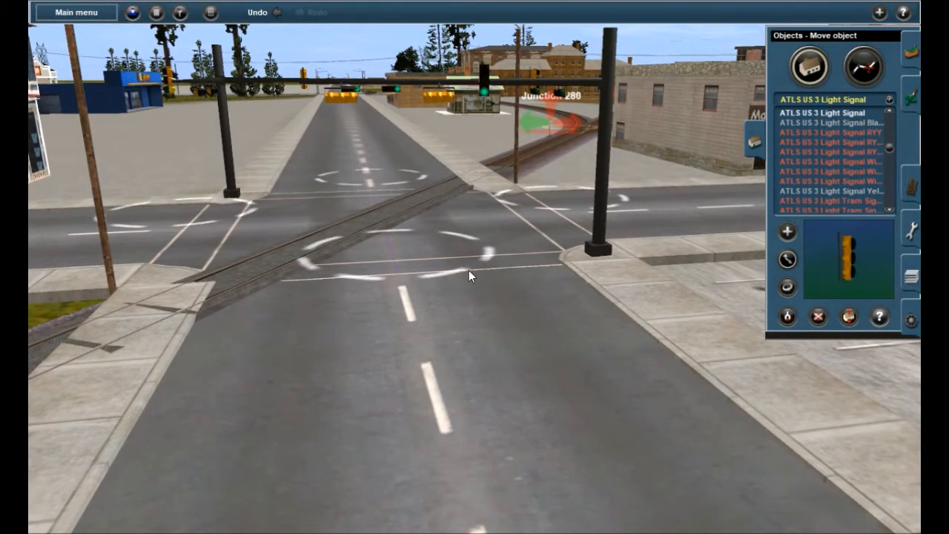
pyautogui.press('Left')
pyautogui.press('Right')
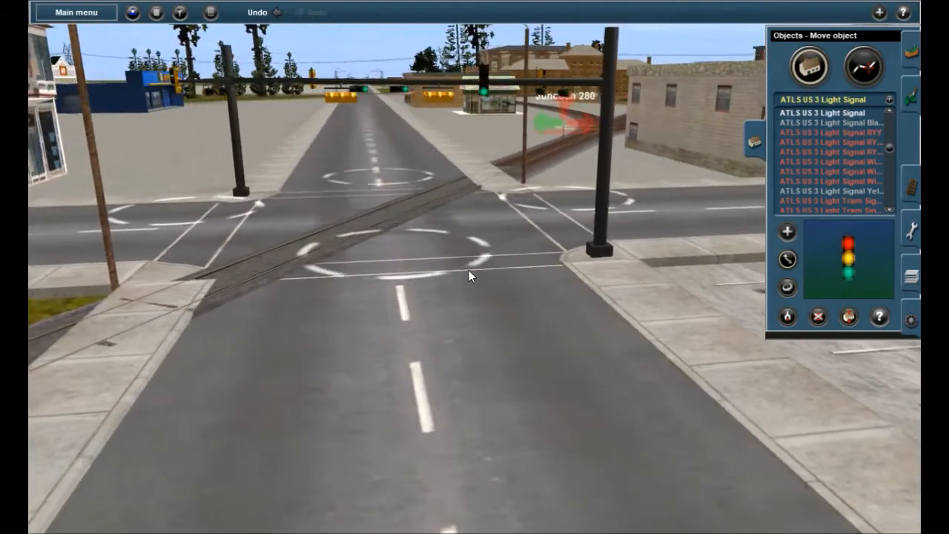
pyautogui.press('Left')
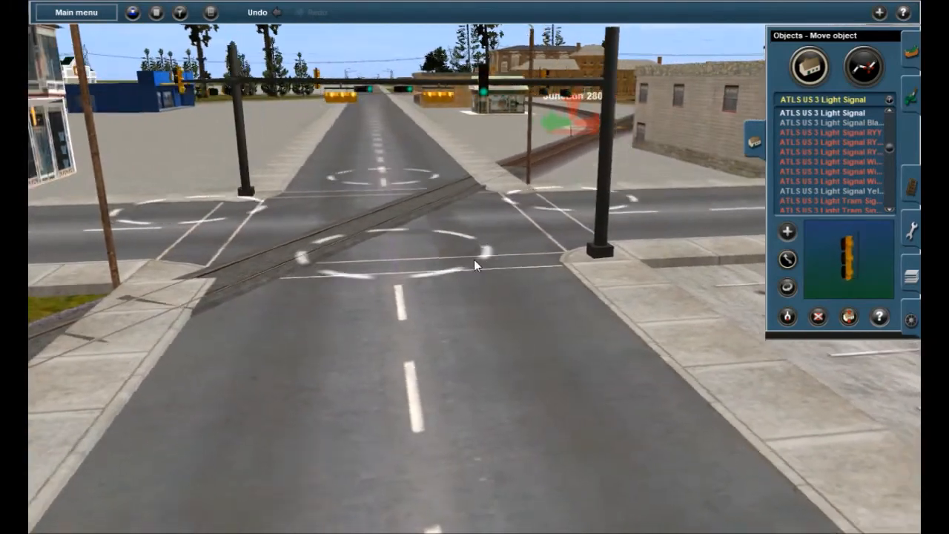
pyautogui.press('Left')
pyautogui.press('Up')
pyautogui.rightClick(494, 257)
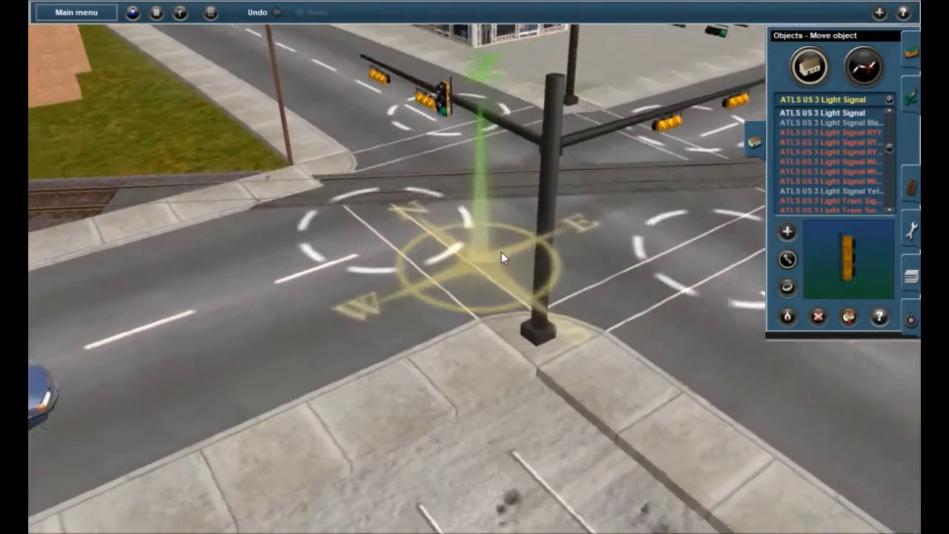
# Step: Choose ATLS CONTROLLER from the pick list and place one on the parking lot near the gantry corner
pyautogui.scroll(-5, 501, 252)
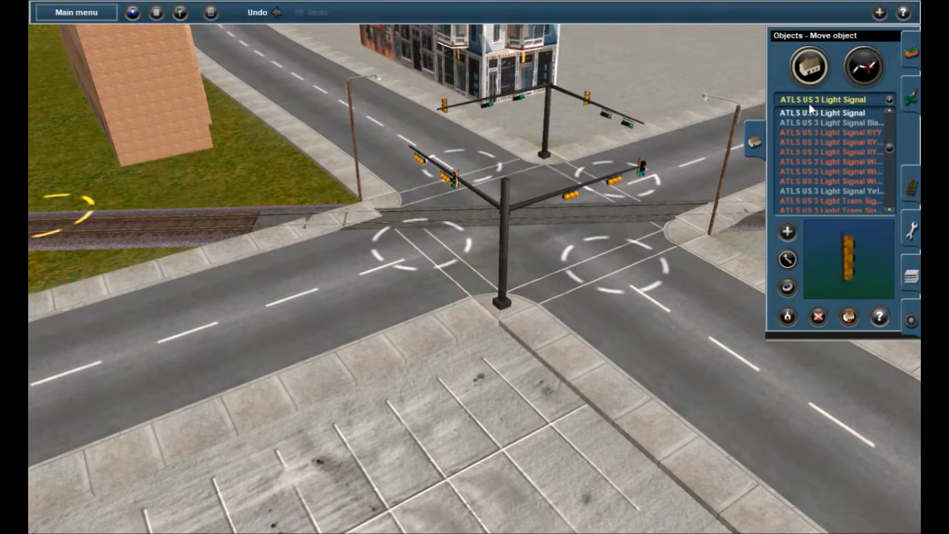
pyautogui.scroll(3, 834, 163)
pyautogui.scroll(3, 836, 178)
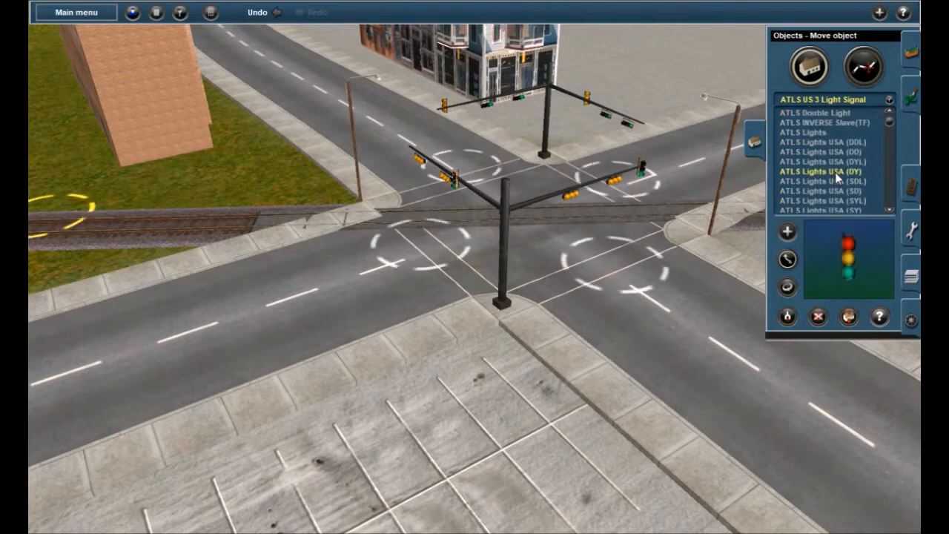
pyautogui.scroll(-1, 811, 178)
pyautogui.scroll(-1, 811, 178)
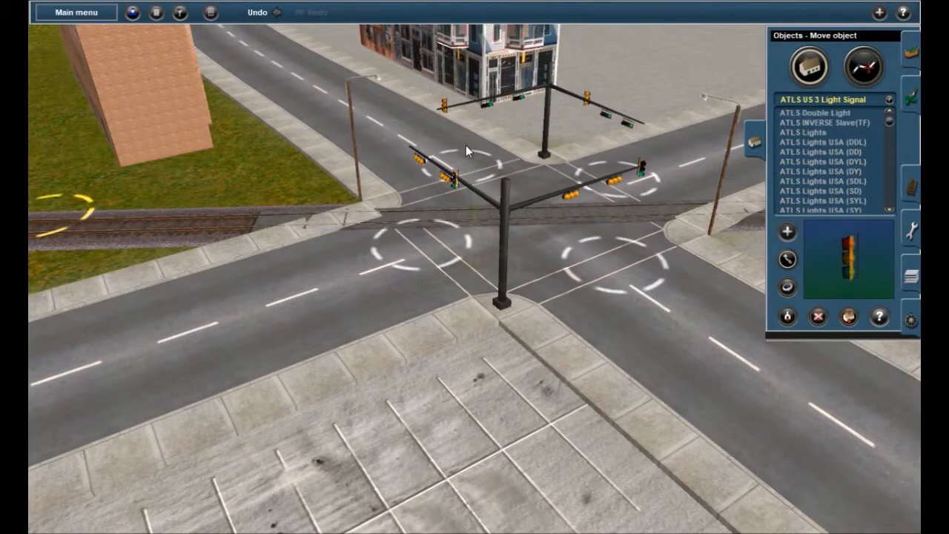
pyautogui.click(182, 15)
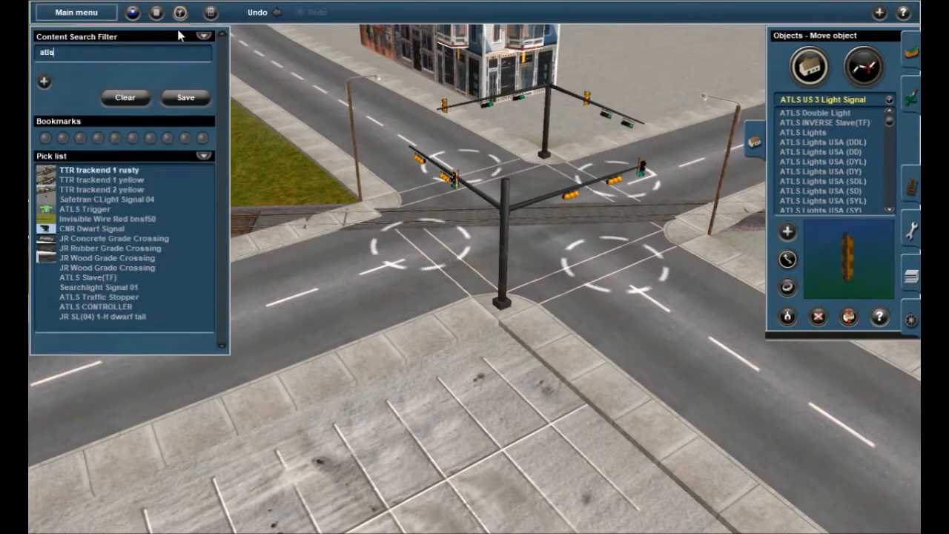
pyautogui.click(81, 307)
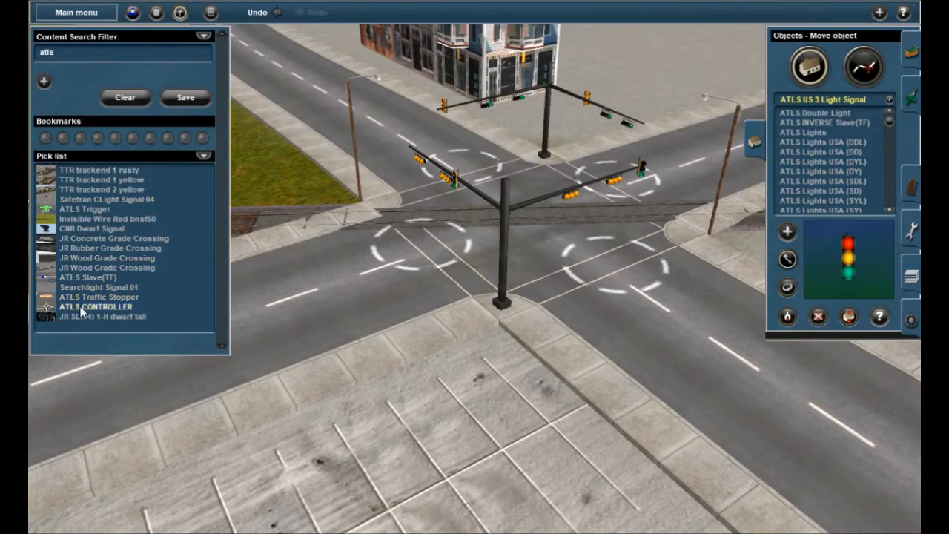
pyautogui.click(500, 394)
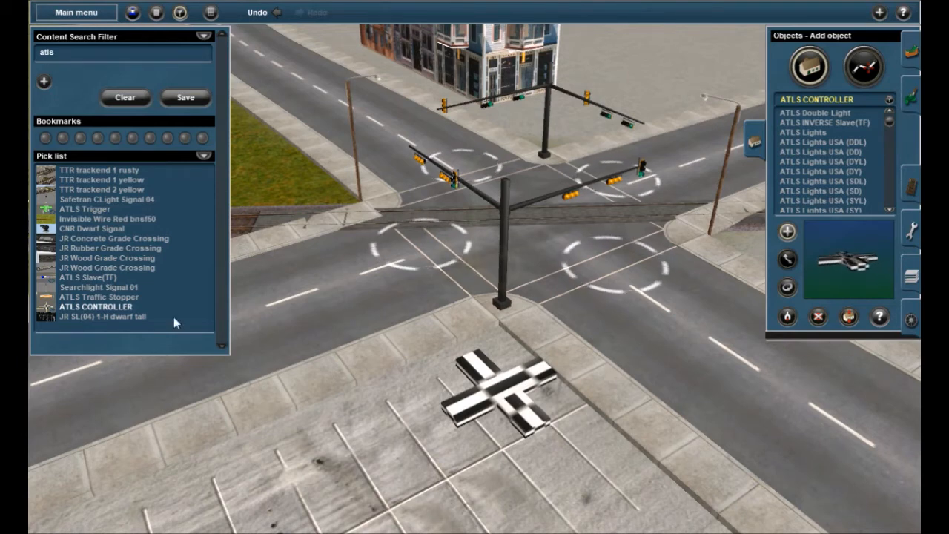
pyautogui.click(174, 13)
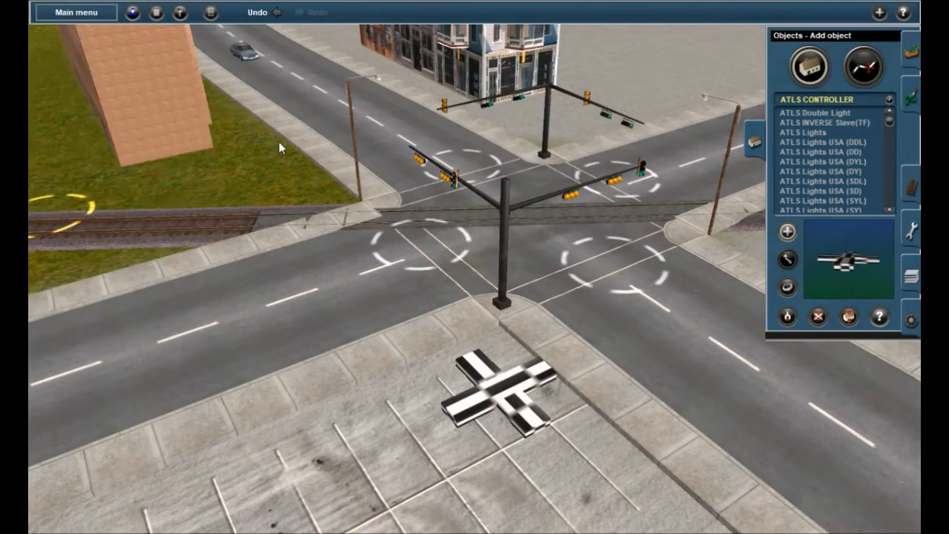
# Step: Open the ATLS controller's properties, give it 2 routes and set it to channel 6
pyautogui.click(878, 316)
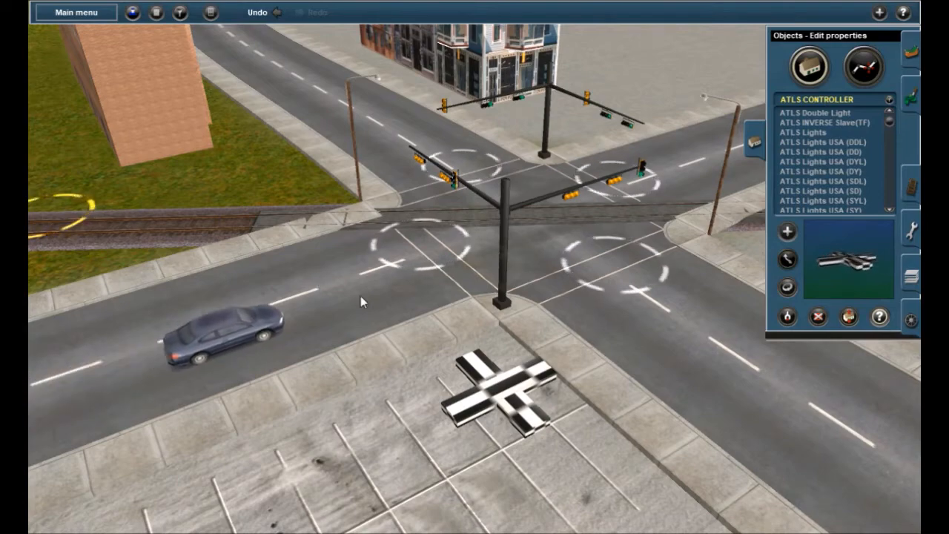
pyautogui.click(504, 396)
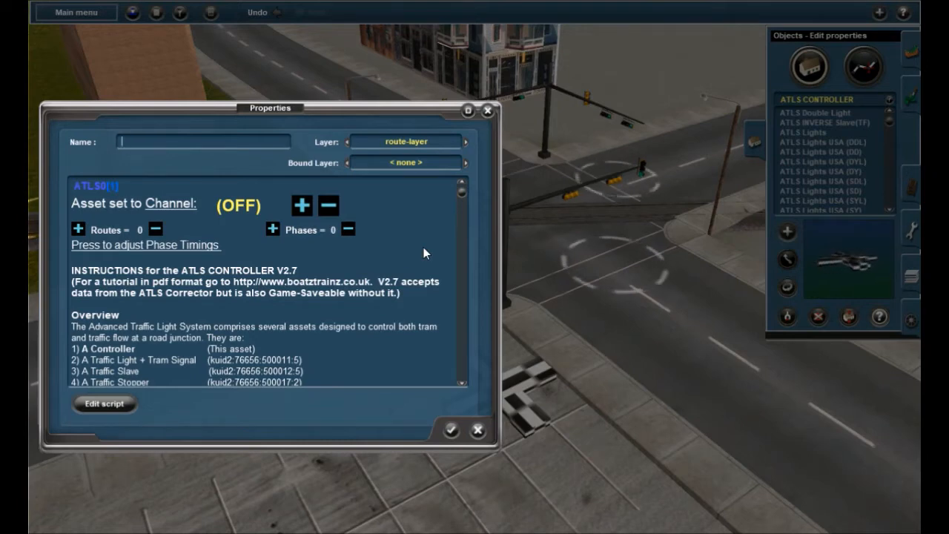
pyautogui.doubleClick(78, 230)
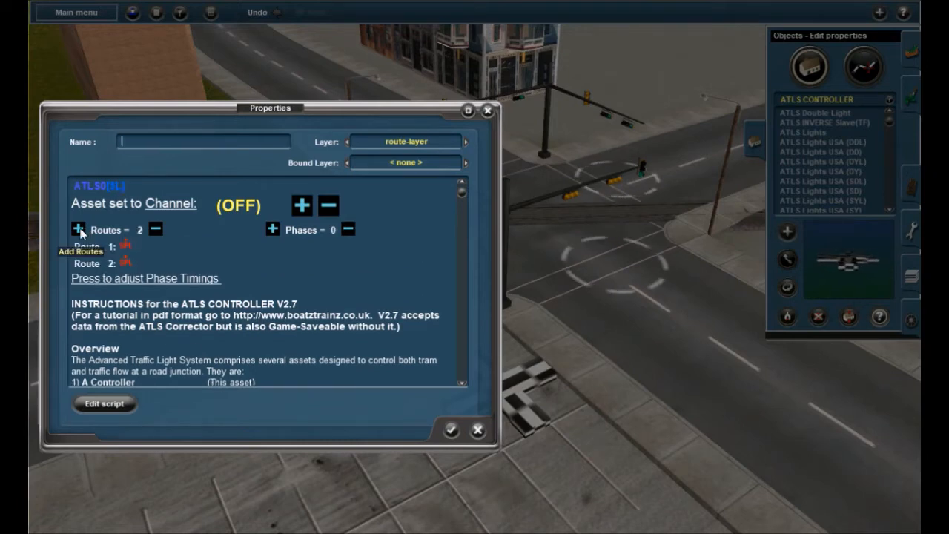
pyautogui.click(302, 207)
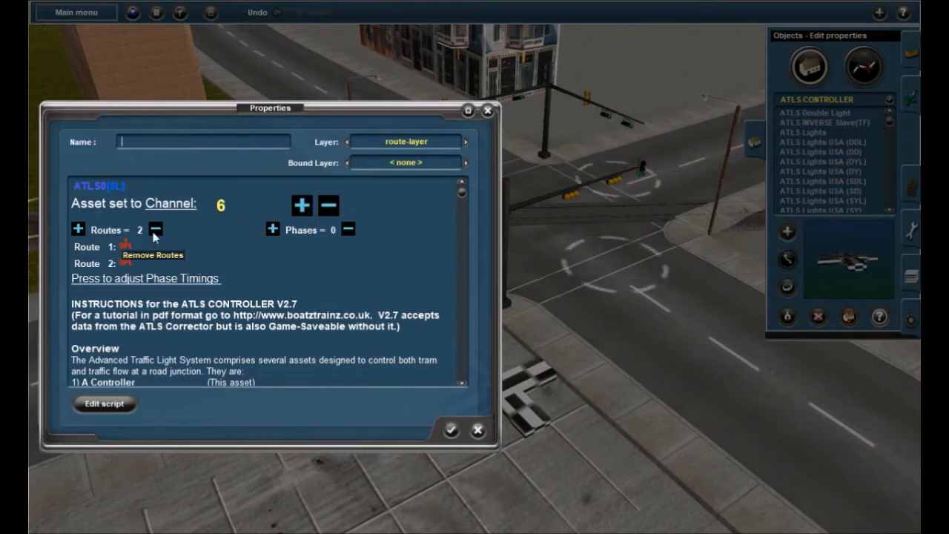
# Step: Check the controller's phase timing settings, remove and re-add one route, and set the number of phases to 2
pyautogui.click(152, 280)
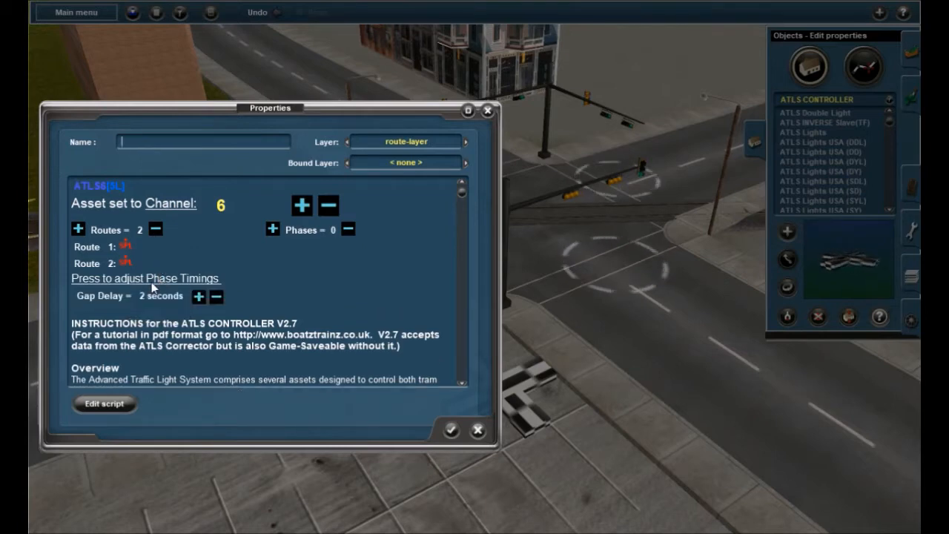
pyautogui.click(152, 279)
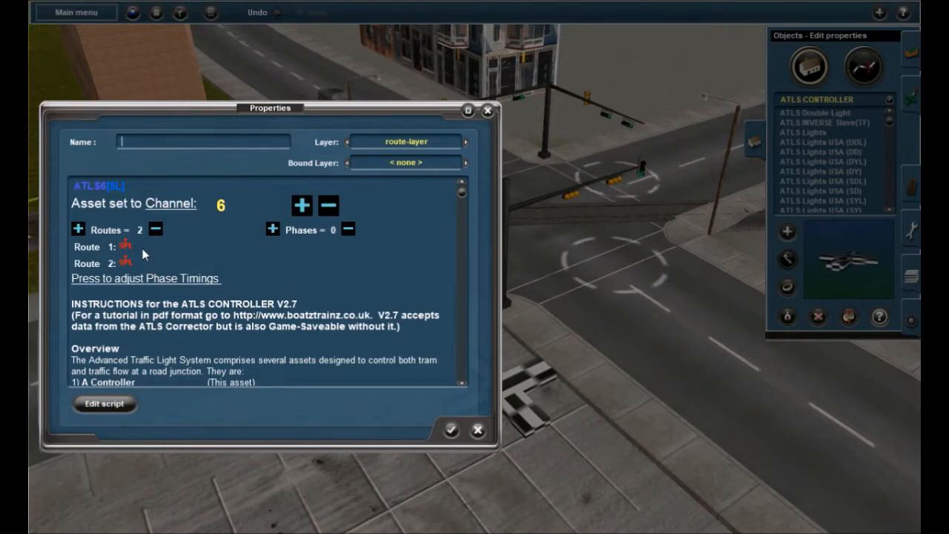
pyautogui.click(156, 229)
pyautogui.click(80, 229)
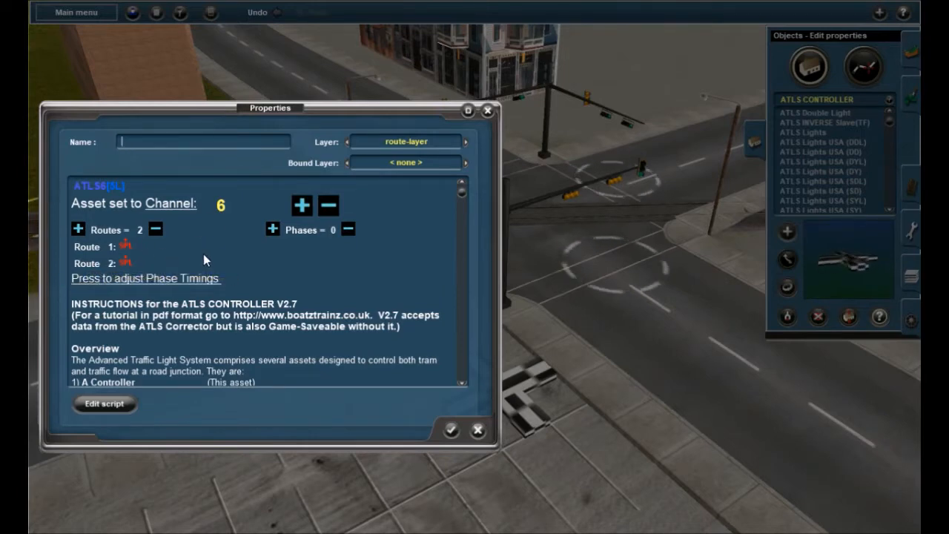
pyautogui.doubleClick(272, 229)
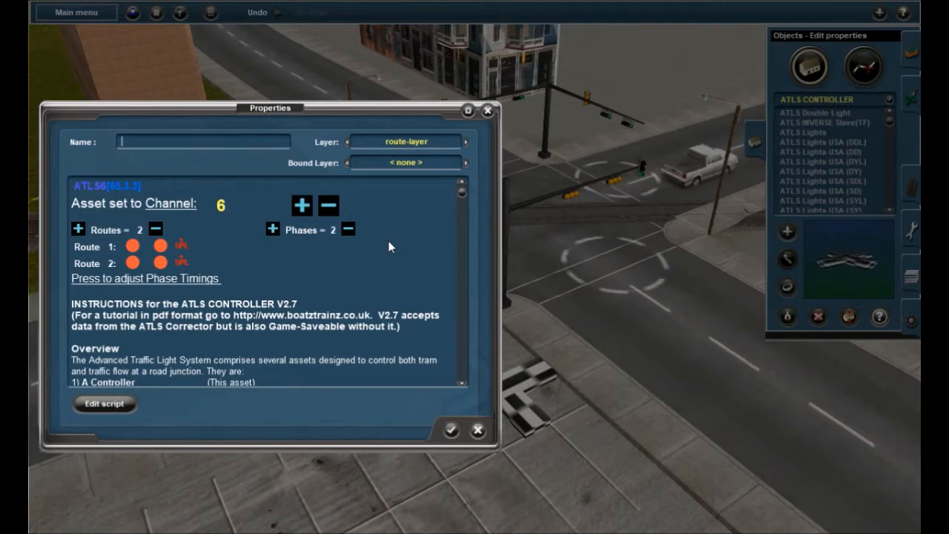
# Step: Try out raising the controller to 4 phases and 6 routes, and reduce it back to 2 of each
pyautogui.click(273, 230)
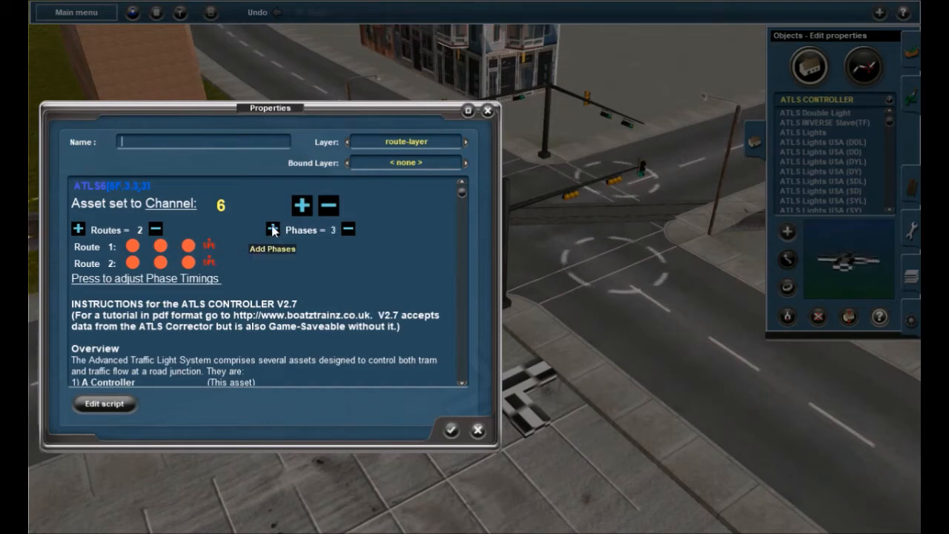
pyautogui.click(272, 230)
pyautogui.click(348, 232)
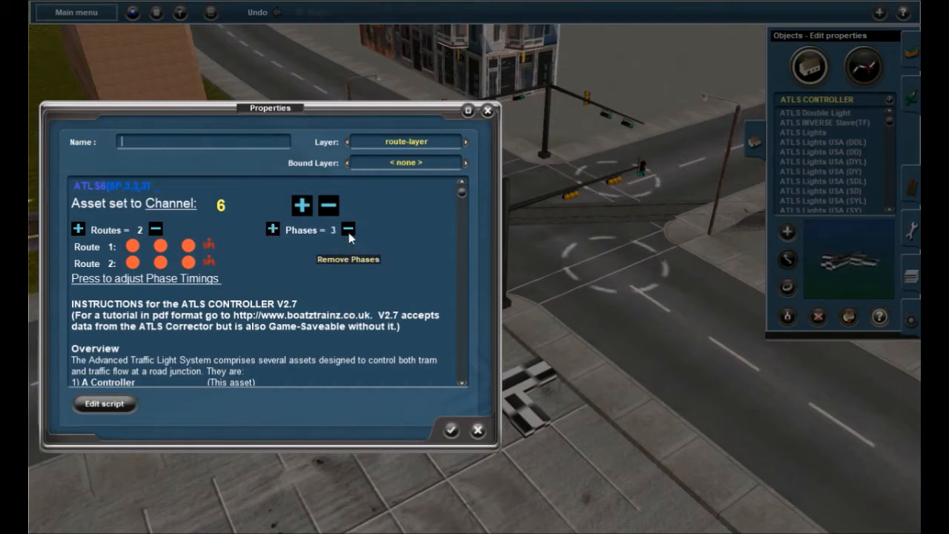
pyautogui.click(79, 230)
pyautogui.click(78, 230)
pyautogui.click(79, 230)
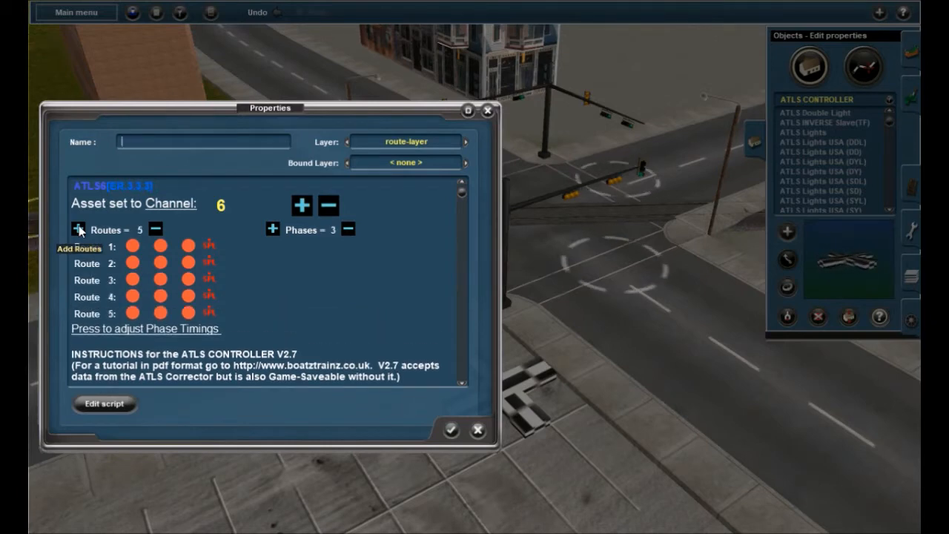
pyautogui.click(78, 230)
pyautogui.click(155, 230)
pyautogui.click(156, 230)
pyautogui.click(156, 230)
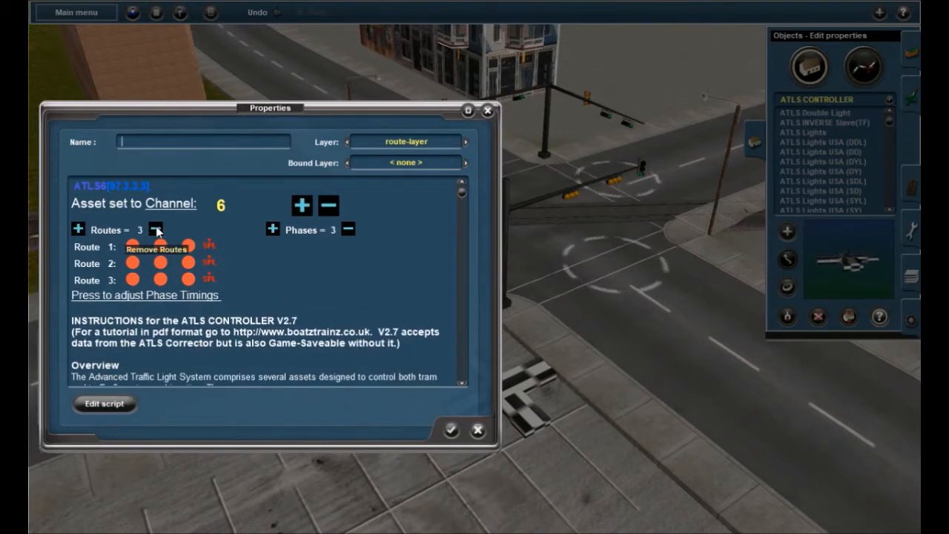
pyautogui.click(155, 231)
pyautogui.click(348, 230)
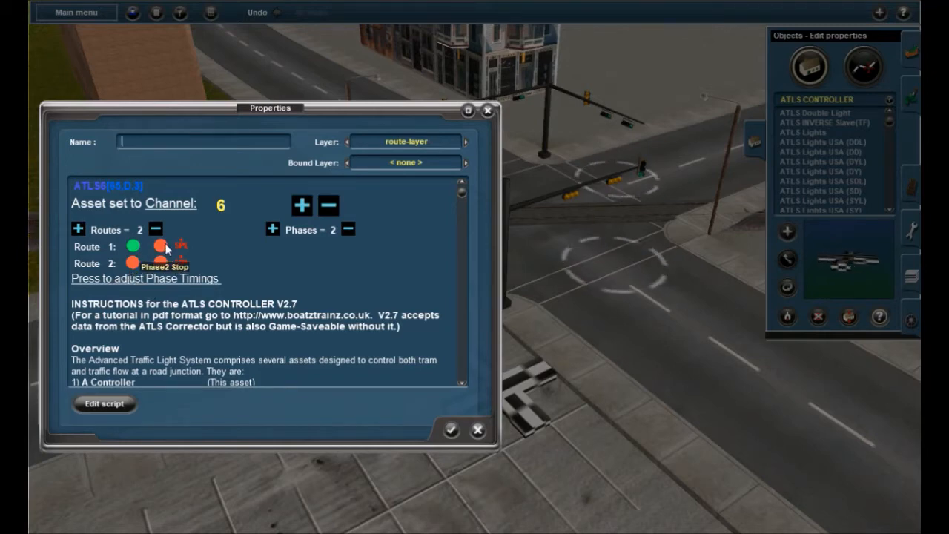
# Step: Set Route 1 to green in phase 1 and Route 2 to green in phase 2, and apply the controller properties
pyautogui.click(160, 263)
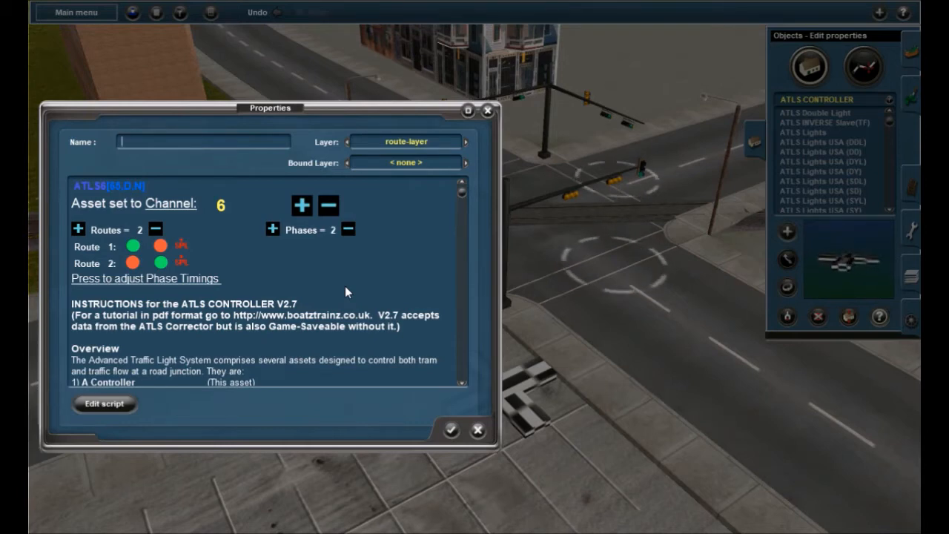
pyautogui.click(451, 433)
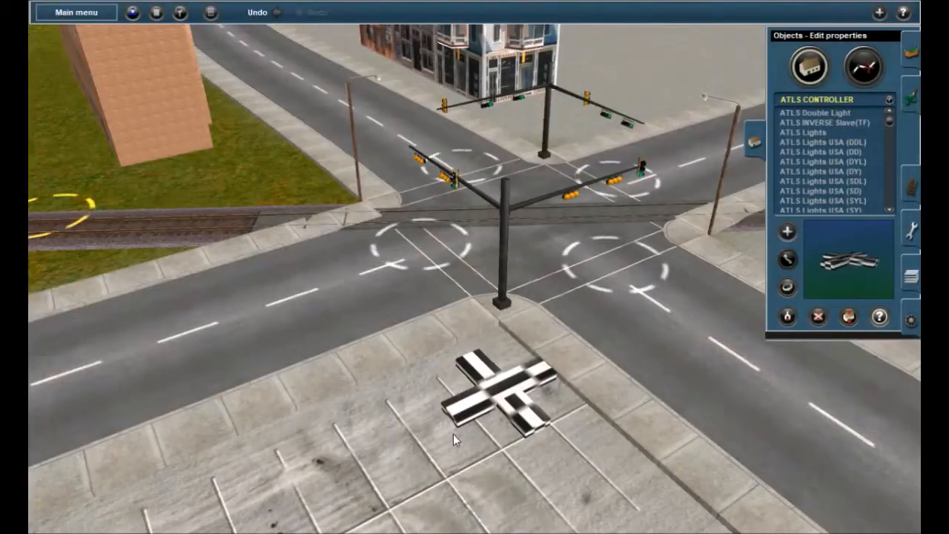
pyautogui.scroll(2, 510, 215)
pyautogui.press('Left')
pyautogui.moveTo(511, 215)
pyautogui.mouseDown(button='right')
pyautogui.moveTo(462, 269)
pyautogui.moveTo(496, 237)
pyautogui.moveTo(464, 266)
pyautogui.moveTo(482, 271)
pyautogui.moveTo(473, 257)
pyautogui.mouseUp(button='right')
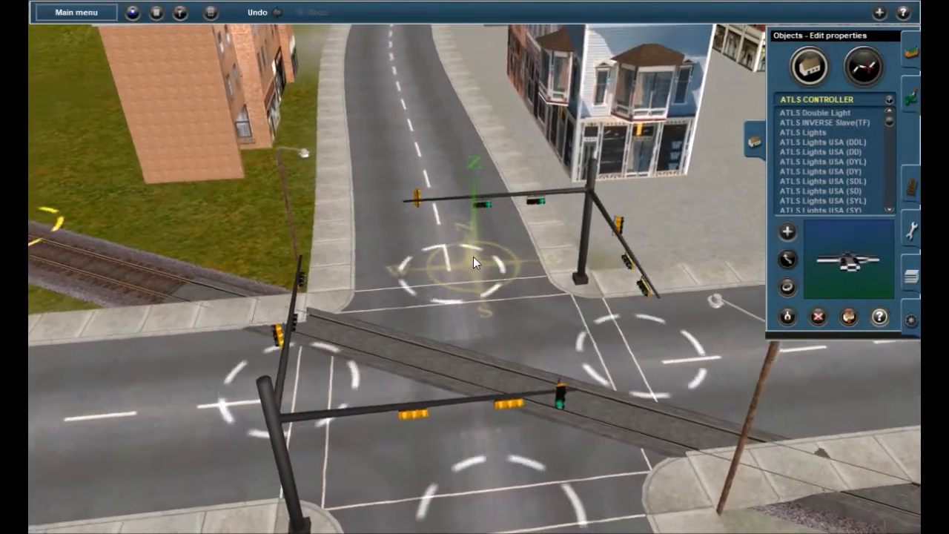
# Step: Assign the middle horizontal signal on the far gantry to ATLS channel 6 and Route 1
pyautogui.click(483, 206)
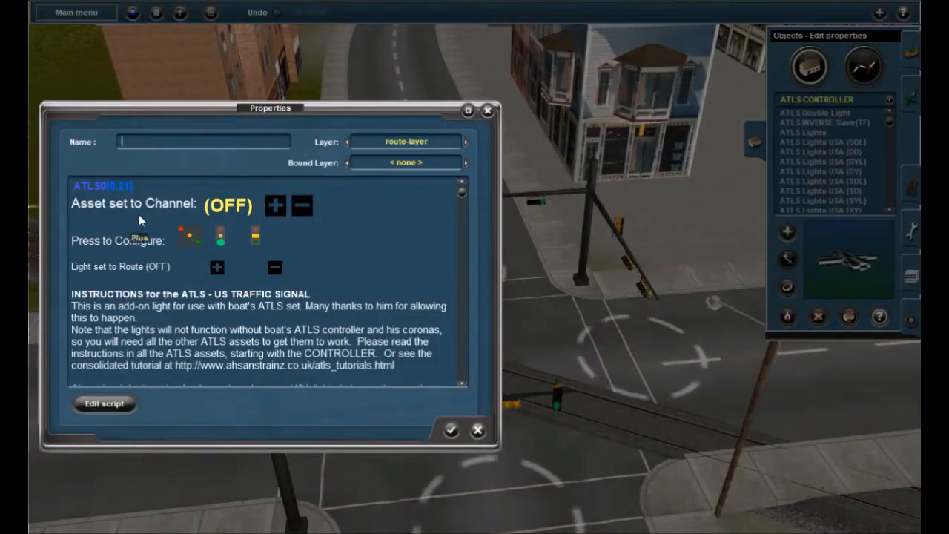
pyautogui.click(273, 206)
pyautogui.click(274, 206)
pyautogui.click(274, 206)
pyautogui.click(274, 206)
pyautogui.click(274, 206)
pyautogui.click(273, 206)
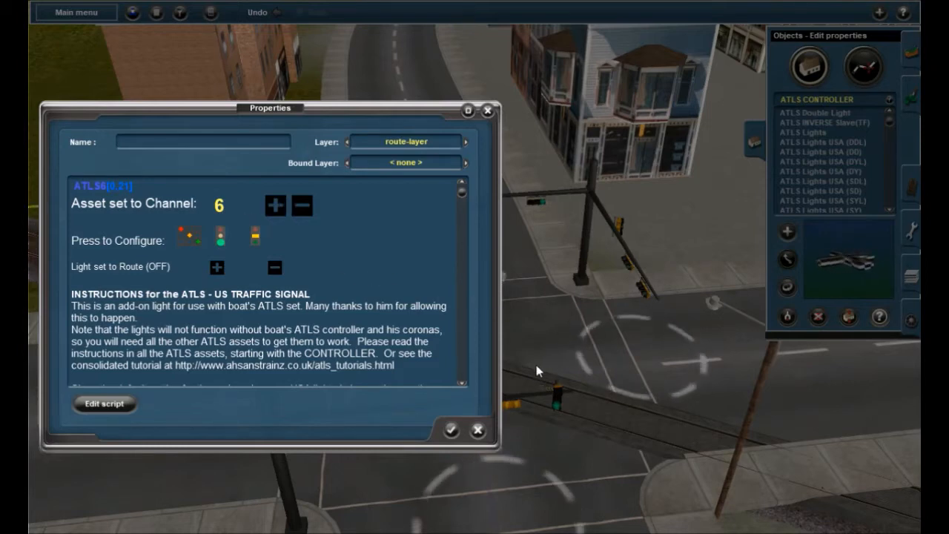
pyautogui.click(216, 268)
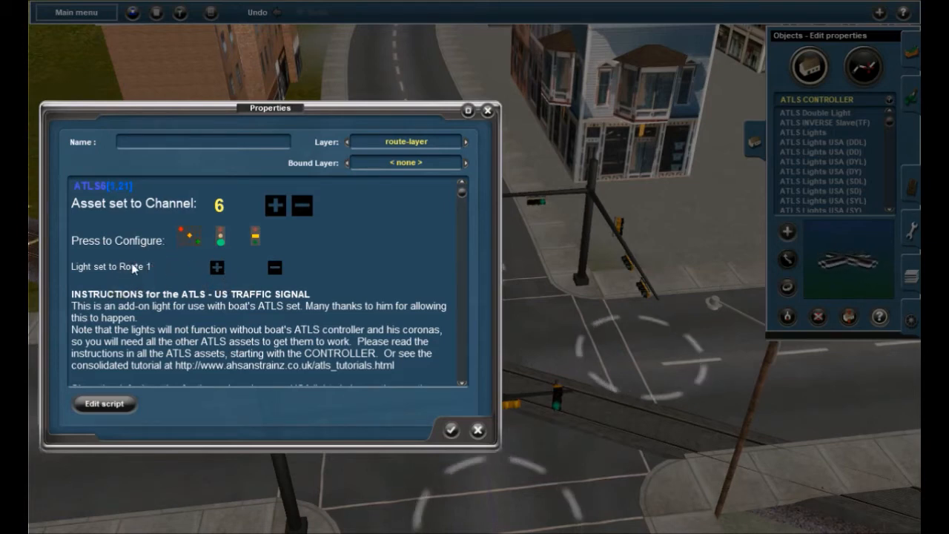
# Step: Try out the signal's light sequence, green right, left and U-turn arrows and red/amber arrow option, and restore the plain green light
pyautogui.click(186, 237)
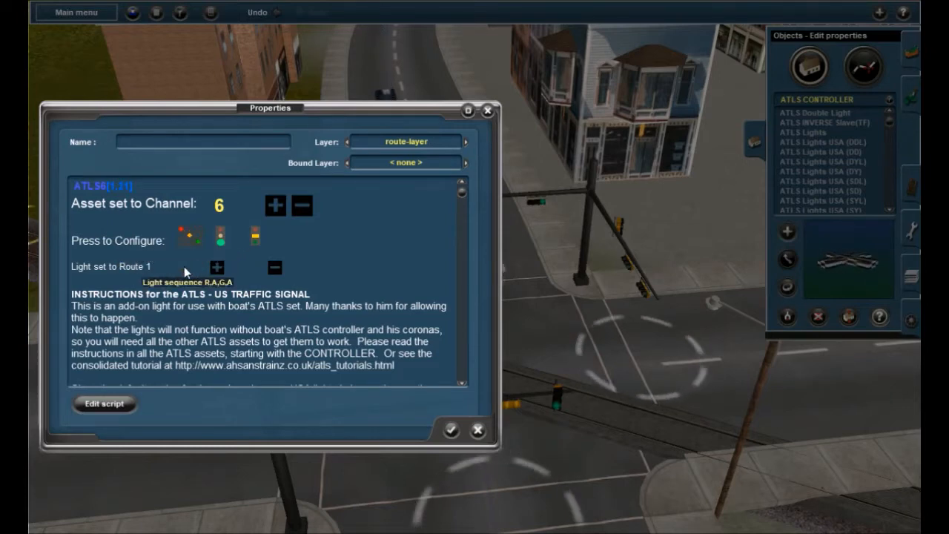
pyautogui.click(220, 238)
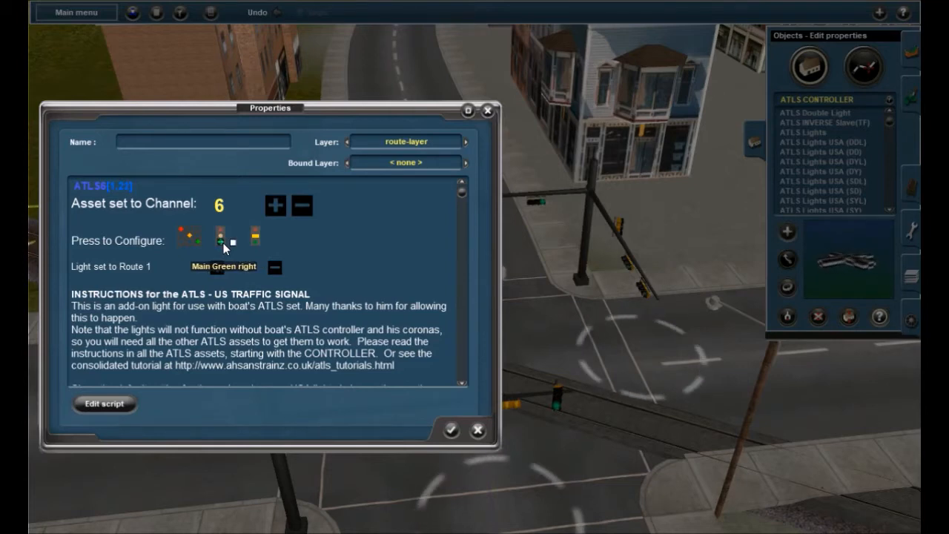
pyautogui.click(223, 243)
pyautogui.click(223, 243)
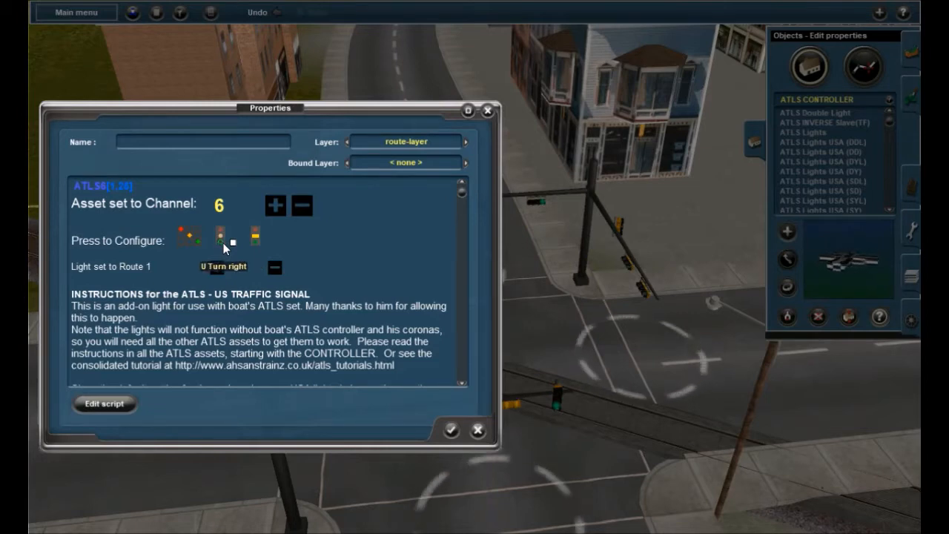
pyautogui.click(223, 244)
pyautogui.click(223, 243)
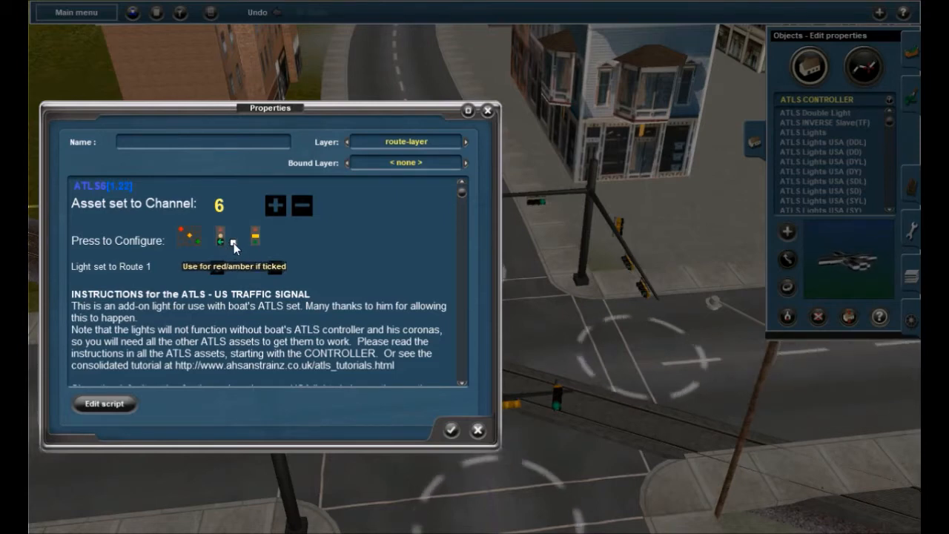
pyautogui.click(233, 243)
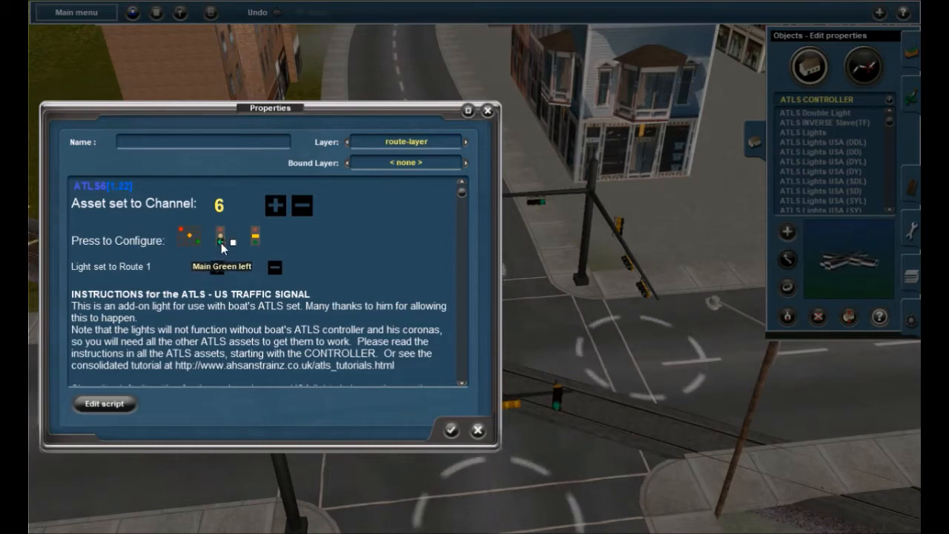
pyautogui.click(221, 243)
pyautogui.click(221, 242)
pyautogui.click(221, 242)
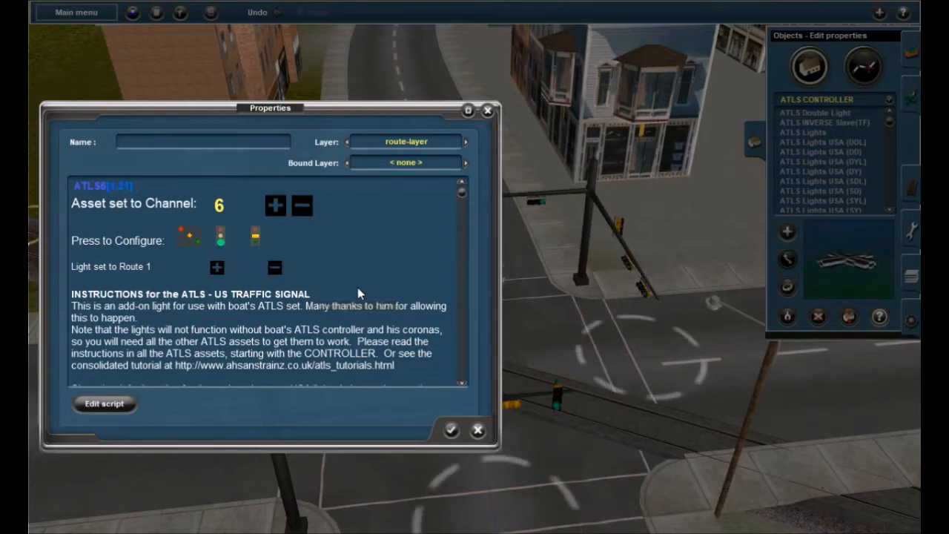
# Step: Apply the signal's properties, and set the far gantry's horizontal signal nearest the post to channel 6 and Route 1
pyautogui.click(450, 430)
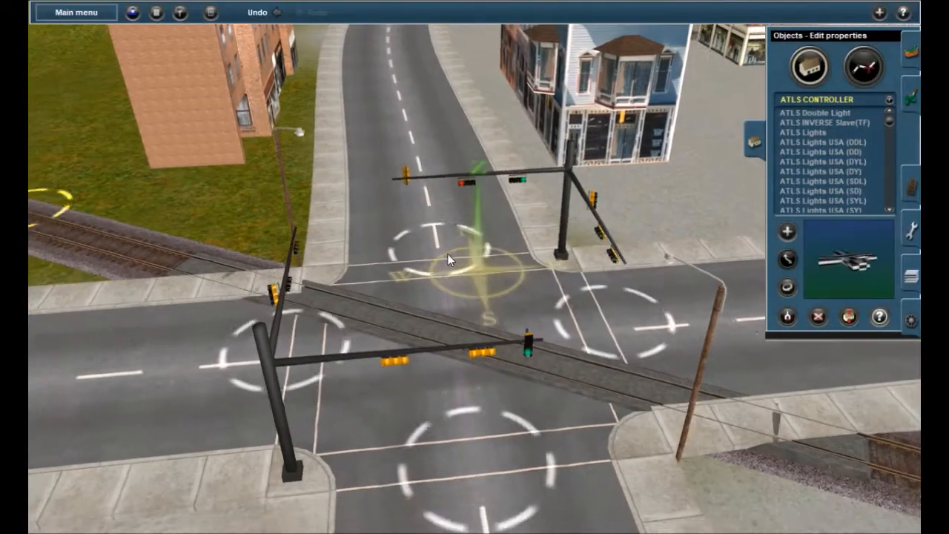
pyautogui.scroll(5, 448, 248)
pyautogui.moveTo(451, 222); pyautogui.dragTo(584, 201, button='right')
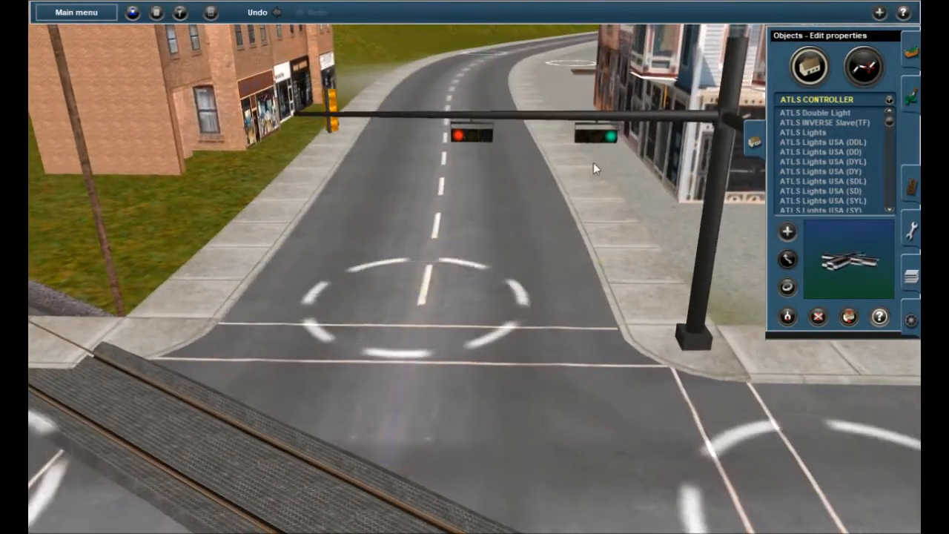
pyautogui.click(589, 139)
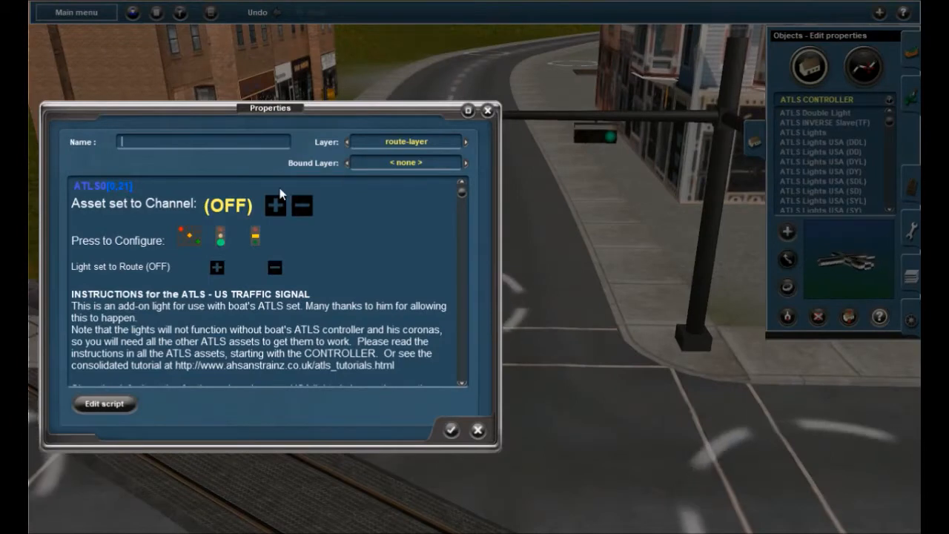
pyautogui.click(277, 208)
pyautogui.click(277, 208)
pyautogui.click(274, 207)
pyautogui.click(216, 267)
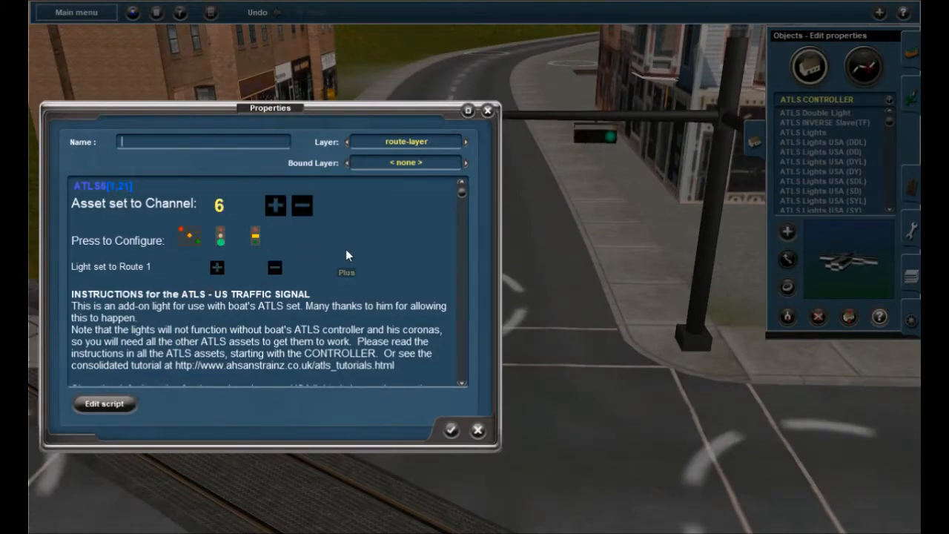
# Step: Cycle this signal's green light through the right-turn and left U-turn arrow options and back to plain green
pyautogui.click(225, 246)
pyautogui.click(222, 246)
pyautogui.click(220, 245)
pyautogui.click(221, 244)
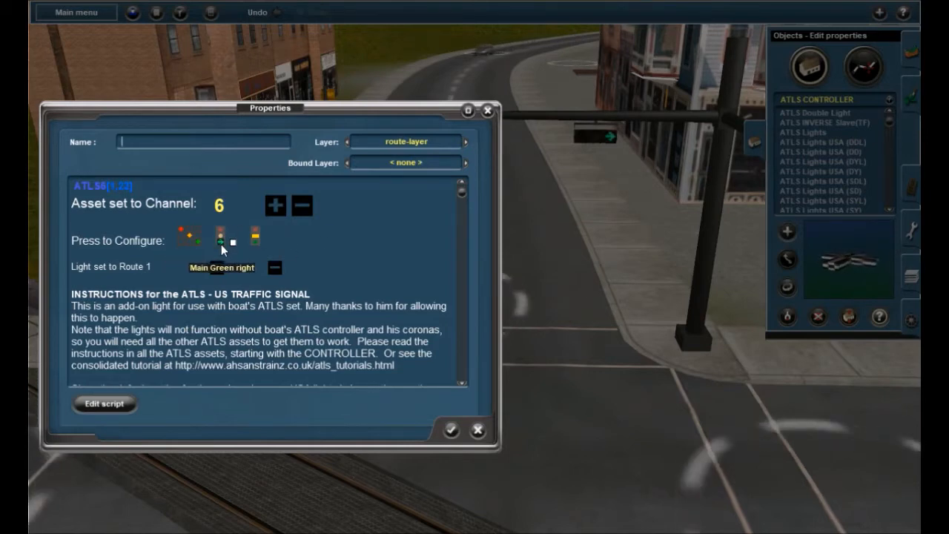
pyautogui.click(221, 244)
pyautogui.click(221, 244)
pyautogui.click(221, 244)
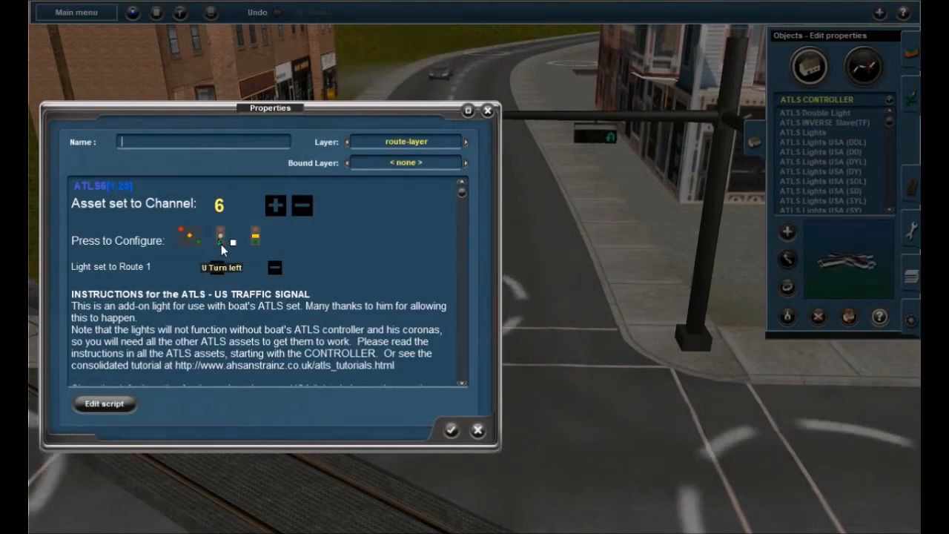
pyautogui.click(220, 244)
pyautogui.click(221, 244)
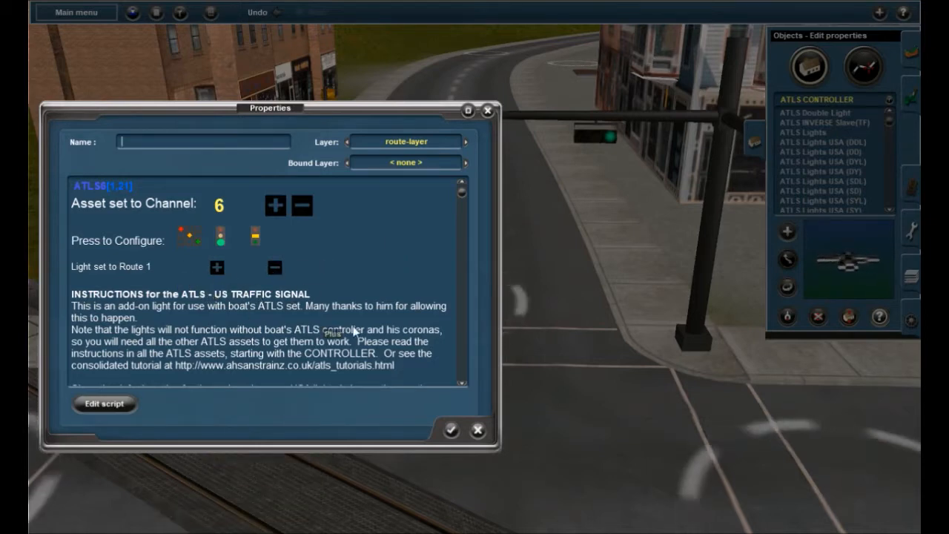
# Step: Apply these settings, and assign the middle horizontal signal on the near gantry to channel 6 and Route 1
pyautogui.click(451, 430)
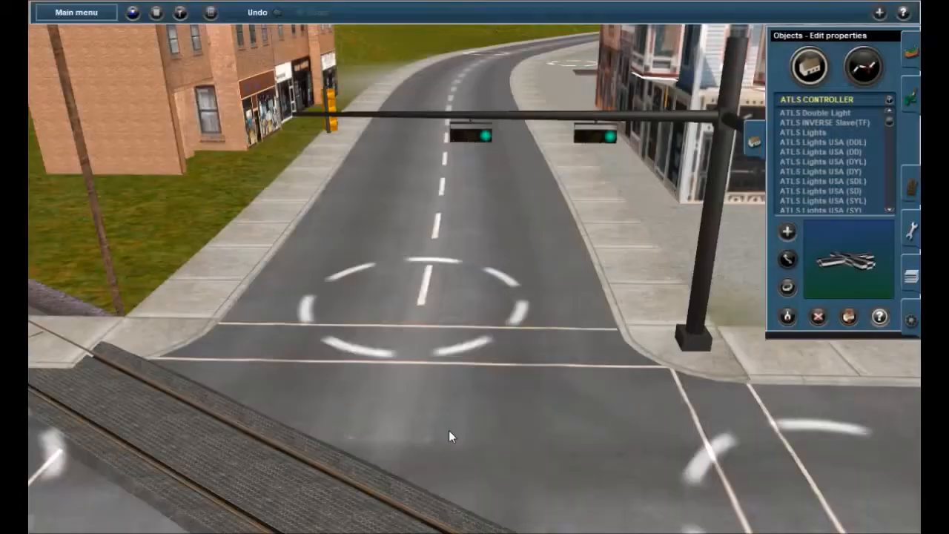
pyautogui.rightClick(427, 313)
pyautogui.scroll(-3, 489, 325)
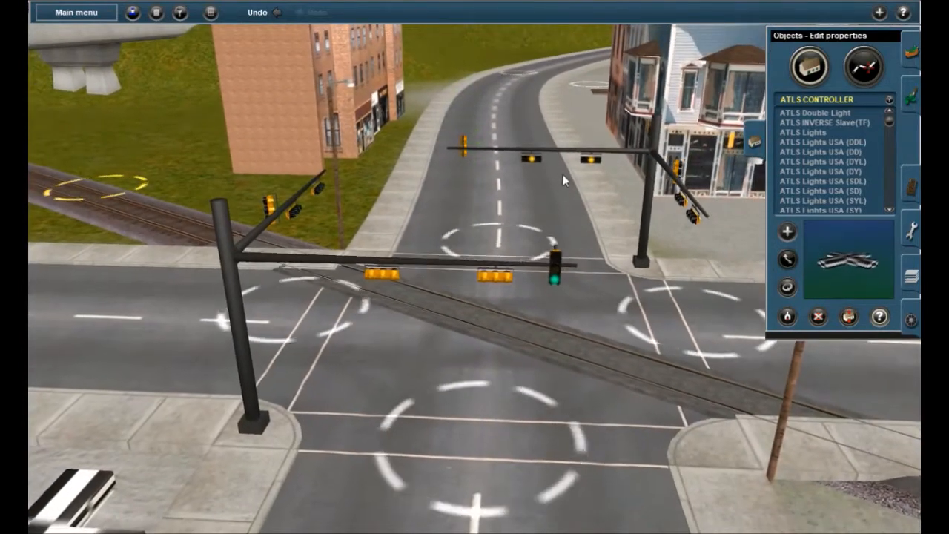
pyautogui.click(502, 276)
pyautogui.click(276, 208)
pyautogui.click(275, 207)
pyautogui.click(276, 208)
pyautogui.click(276, 207)
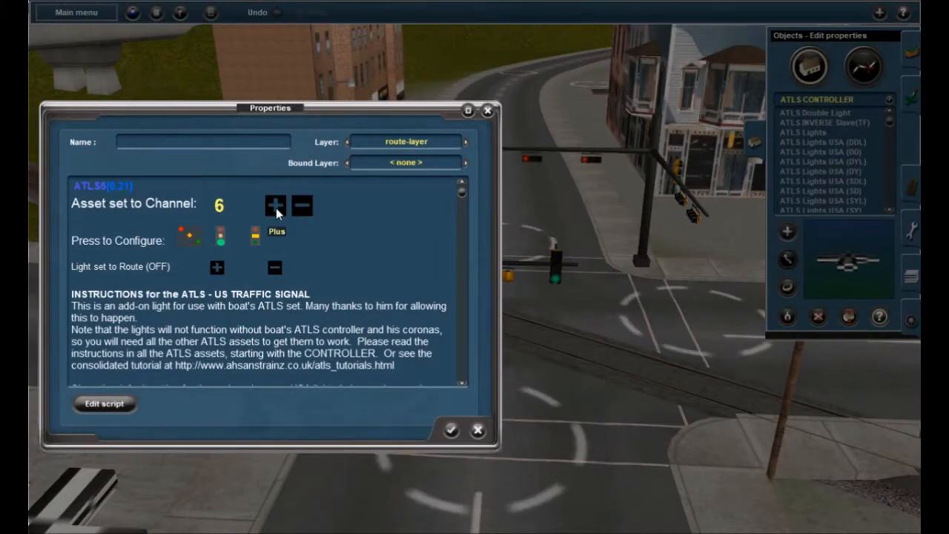
pyautogui.click(216, 267)
pyautogui.click(451, 430)
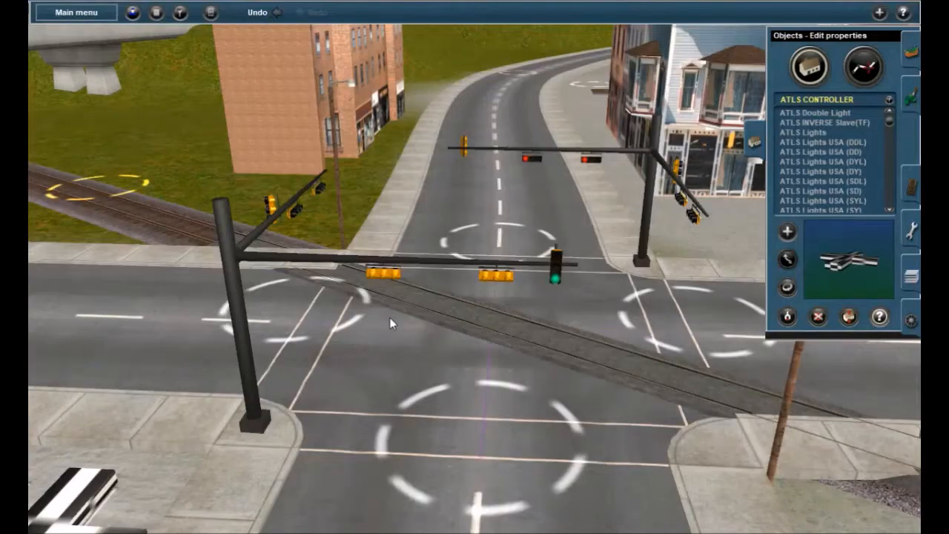
# Step: Set the near gantry's horizontal signal closest to its post to channel 6 and Route 1, and apply
pyautogui.click(384, 273)
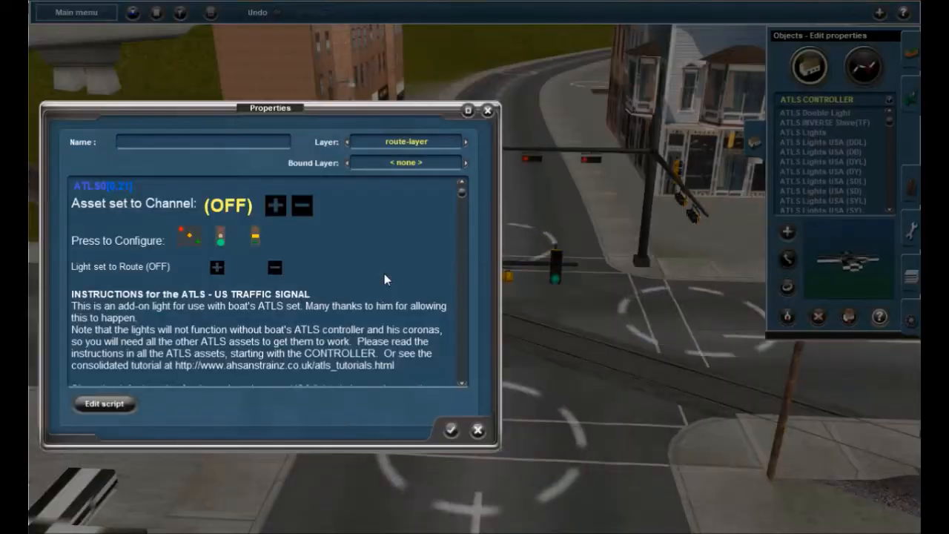
pyautogui.click(271, 210)
pyautogui.click(271, 210)
pyautogui.click(271, 210)
pyautogui.click(271, 210)
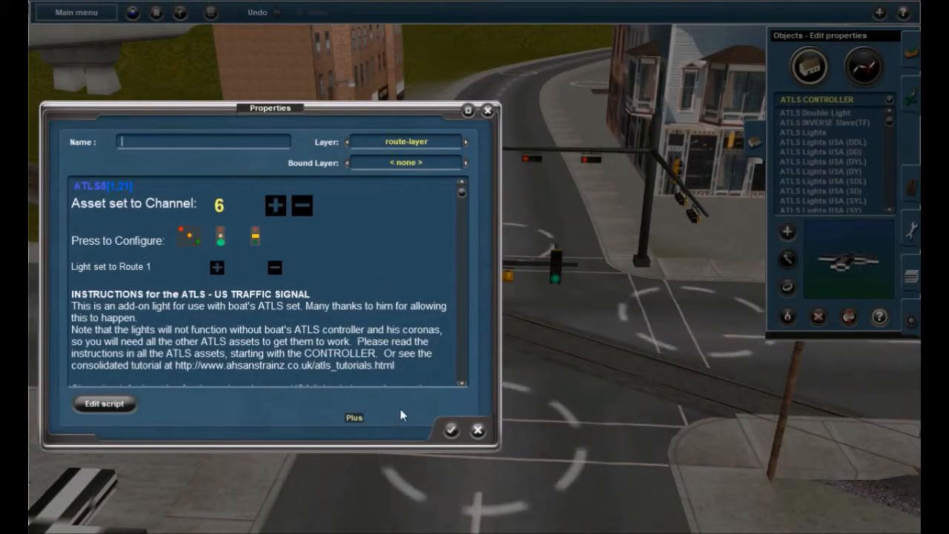
pyautogui.click(452, 430)
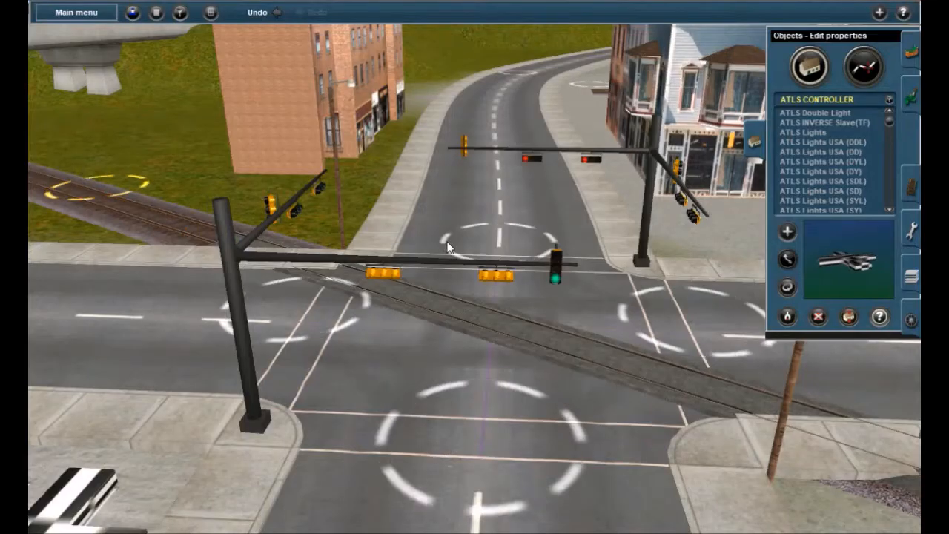
# Step: Set the vertical signal at the end of the near gantry to channel 6 and Route 1, and apply
pyautogui.click(555, 277)
pyautogui.click(281, 207)
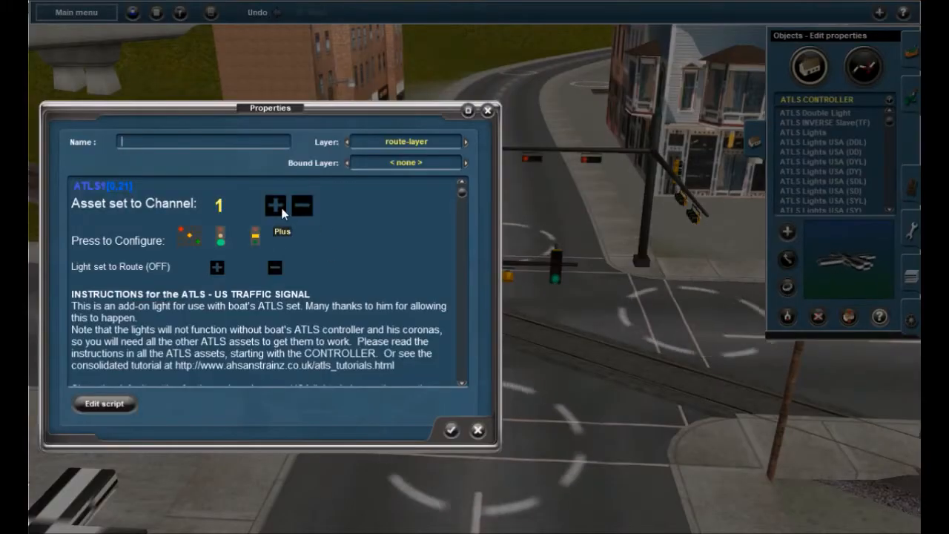
pyautogui.click(280, 207)
pyautogui.click(281, 208)
pyautogui.click(281, 207)
pyautogui.click(280, 207)
pyautogui.click(281, 207)
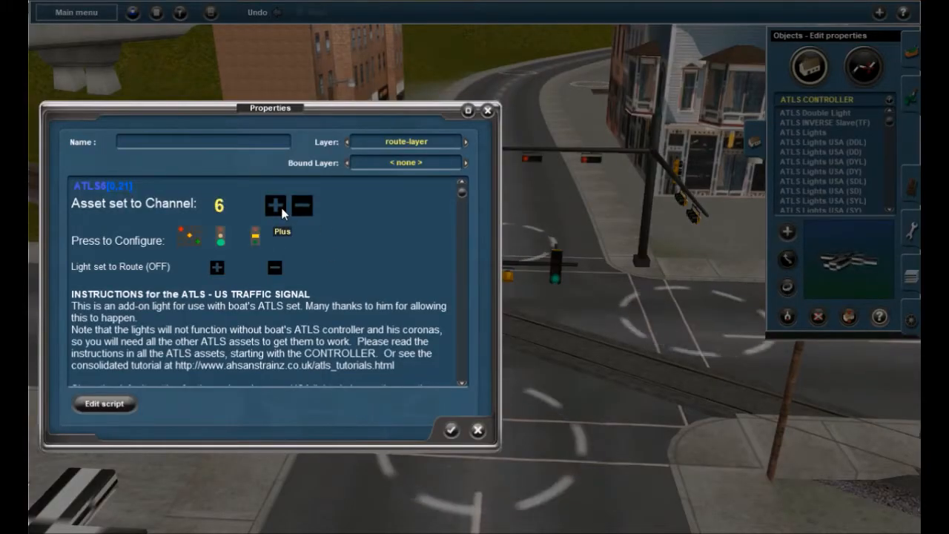
pyautogui.click(217, 267)
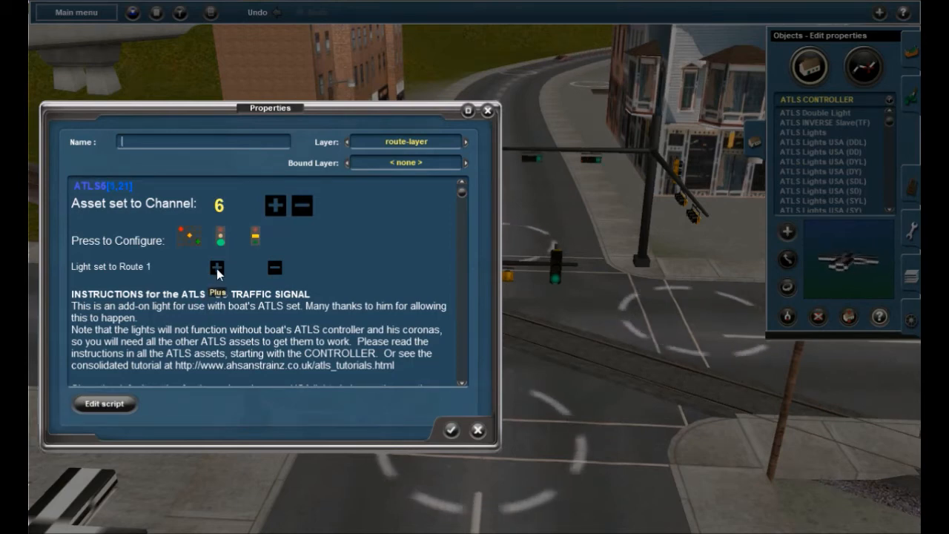
pyautogui.click(452, 429)
# Step: Set the vertical signal at the end of the far gantry to channel 6 and Route 1, and apply
pyautogui.click(463, 153)
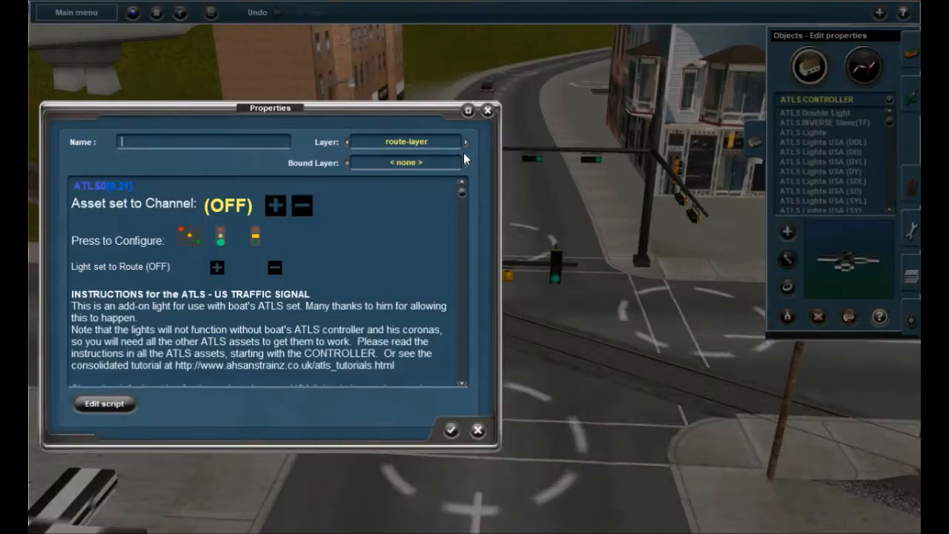
pyautogui.click(283, 207)
pyautogui.click(283, 207)
pyautogui.click(283, 207)
pyautogui.click(283, 207)
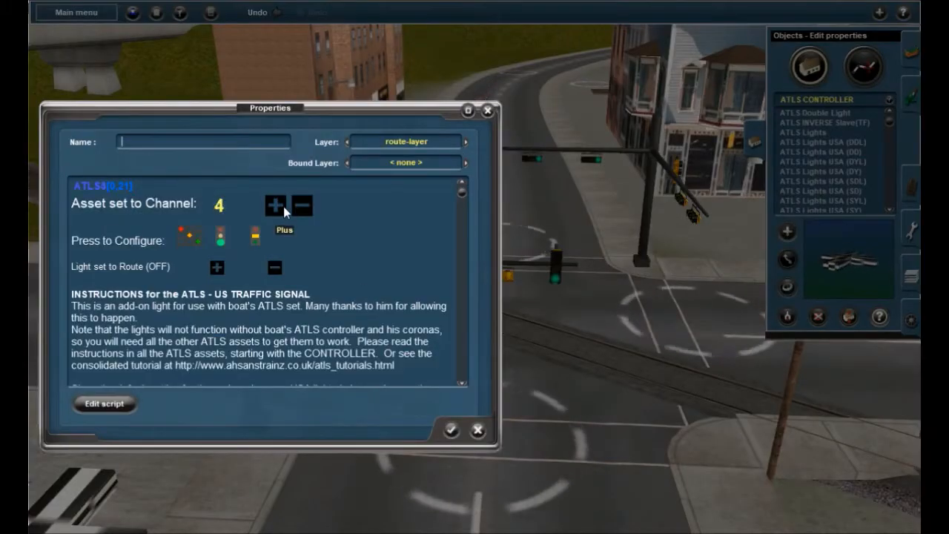
pyautogui.click(283, 207)
pyautogui.click(284, 207)
pyautogui.click(217, 268)
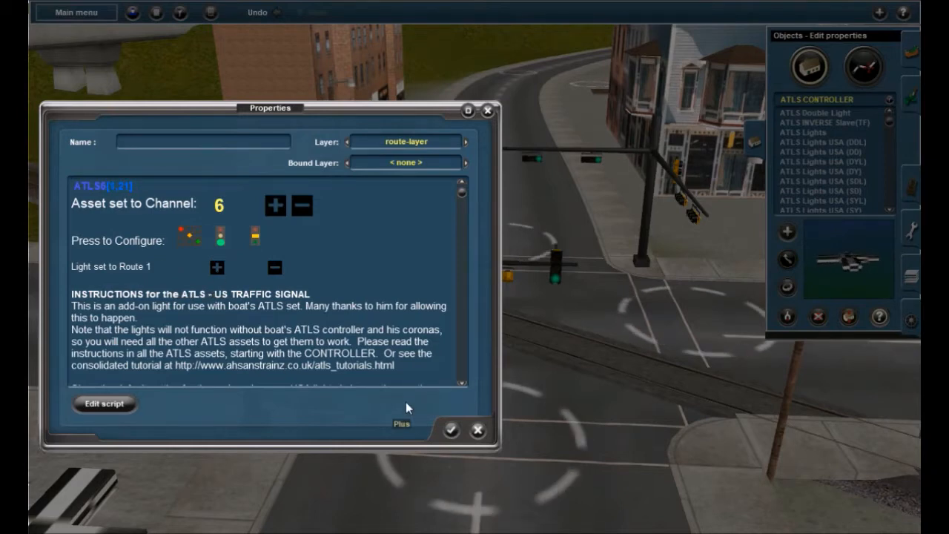
pyautogui.click(451, 430)
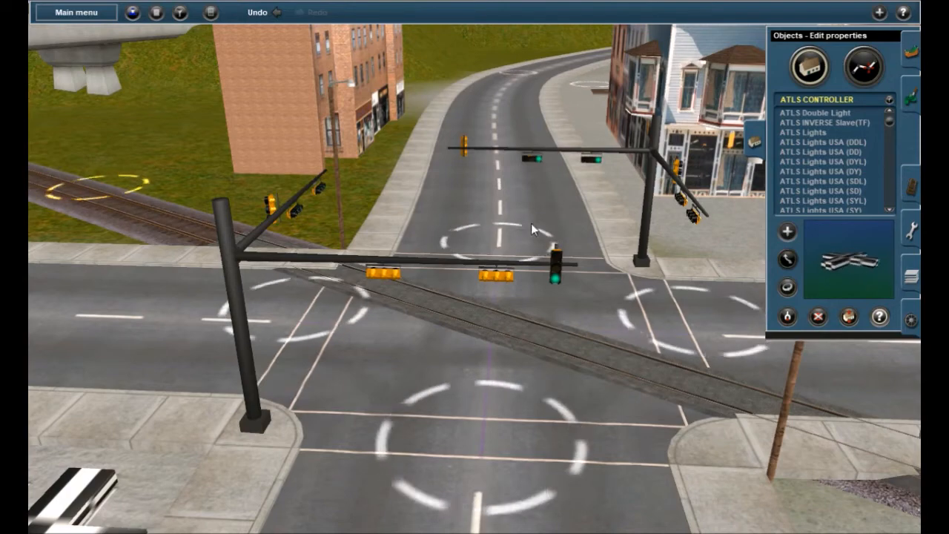
# Step: Assign the cross street's vertical signal on the gantry beside the street lamp to channel 6 and Route 2, and apply
pyautogui.rightClick(495, 159)
pyautogui.rightClick(596, 376)
pyautogui.press('Left')
pyautogui.rightClick(595, 250)
pyautogui.press('Right')
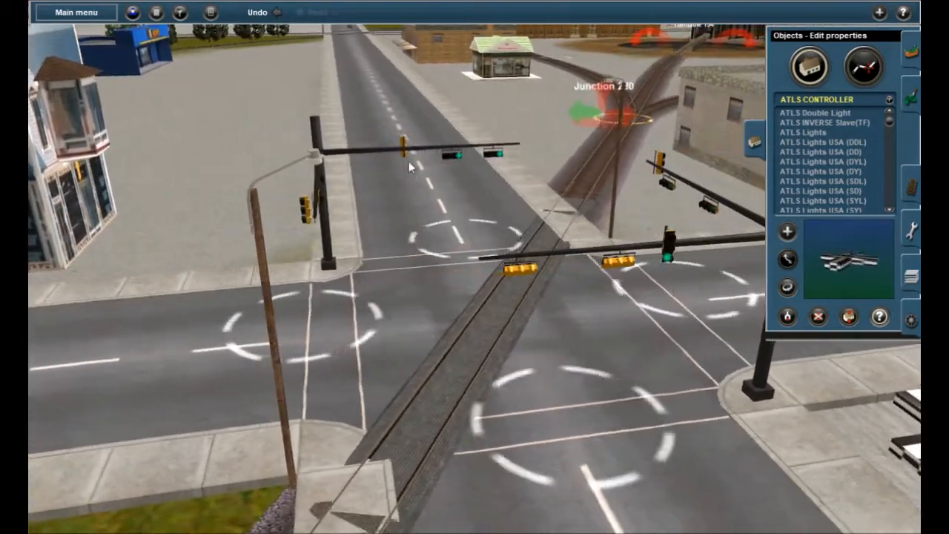
pyautogui.click(402, 154)
pyautogui.click(272, 200)
pyautogui.click(271, 200)
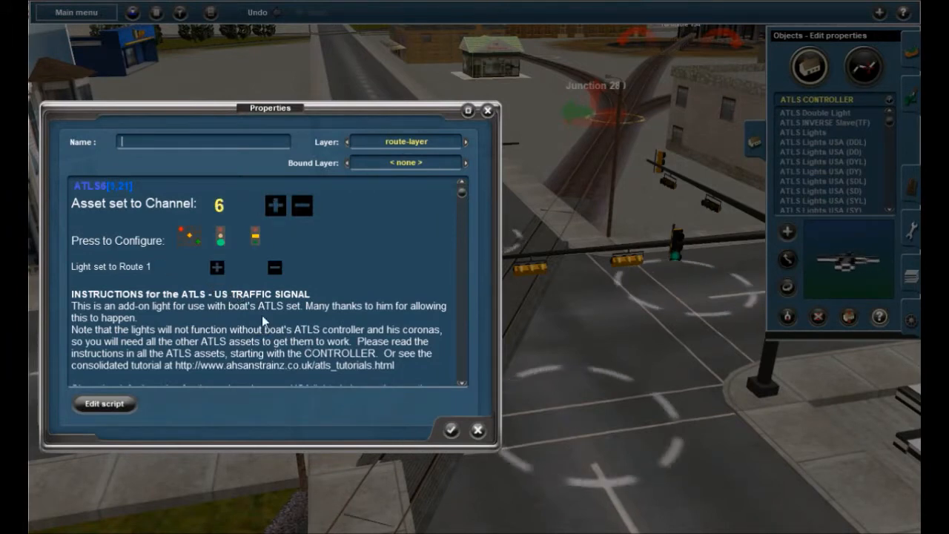
pyautogui.click(217, 267)
pyautogui.click(450, 429)
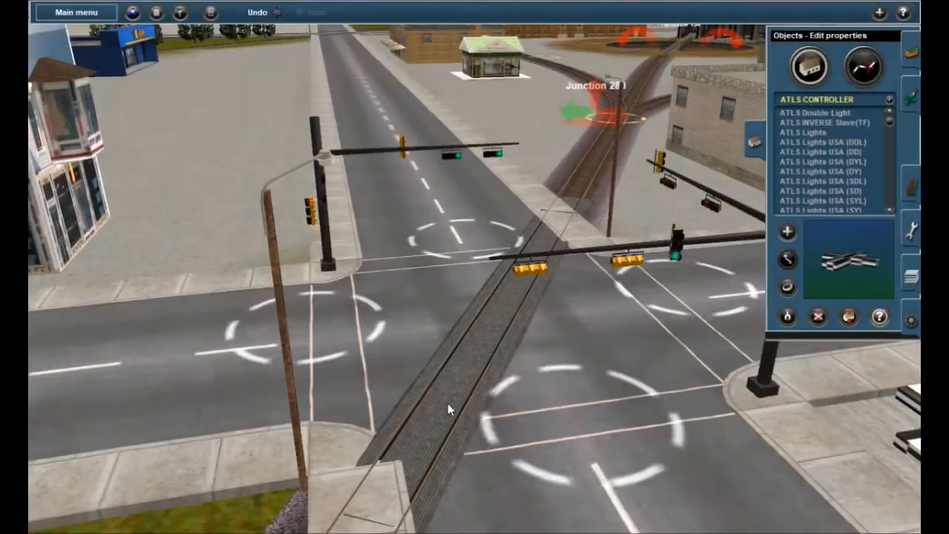
# Step: Give the adjacent horizontal signal on the same cross-street gantry the same channel and route, and apply
pyautogui.click(450, 154)
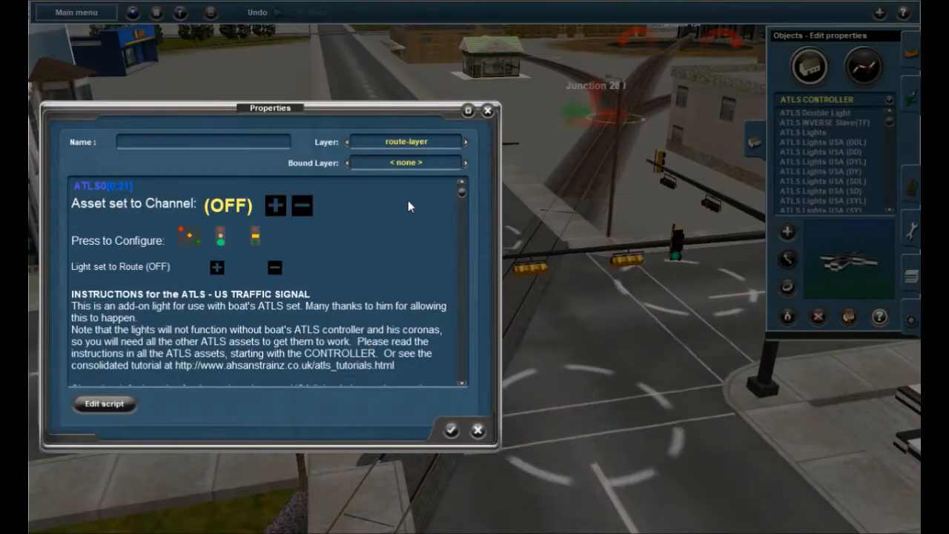
pyautogui.click(274, 206)
pyautogui.click(275, 206)
pyautogui.click(216, 268)
pyautogui.click(450, 429)
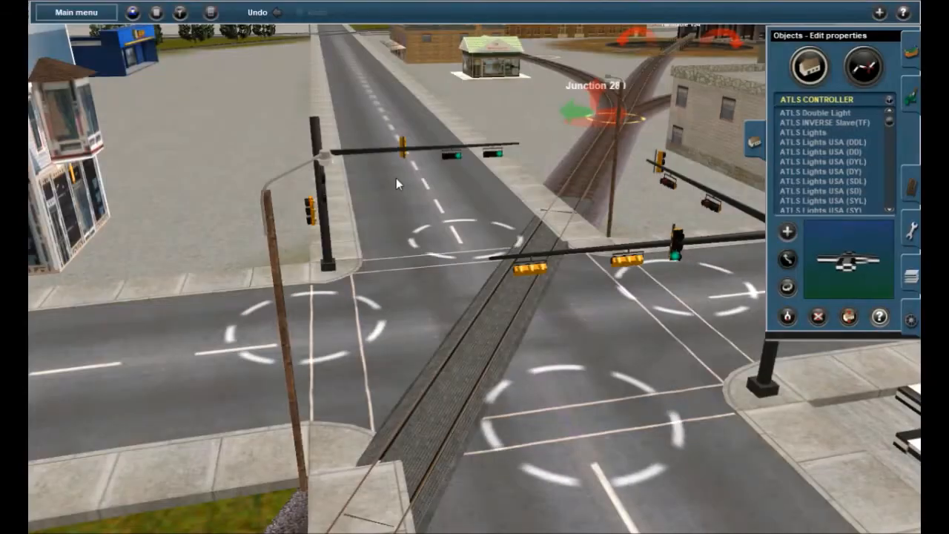
# Step: Recheck the adjacent signal, then set the outermost horizontal signal on the cross-street gantry beside the street lamp to channel 6 and Route 2, and apply
pyautogui.click(425, 179)
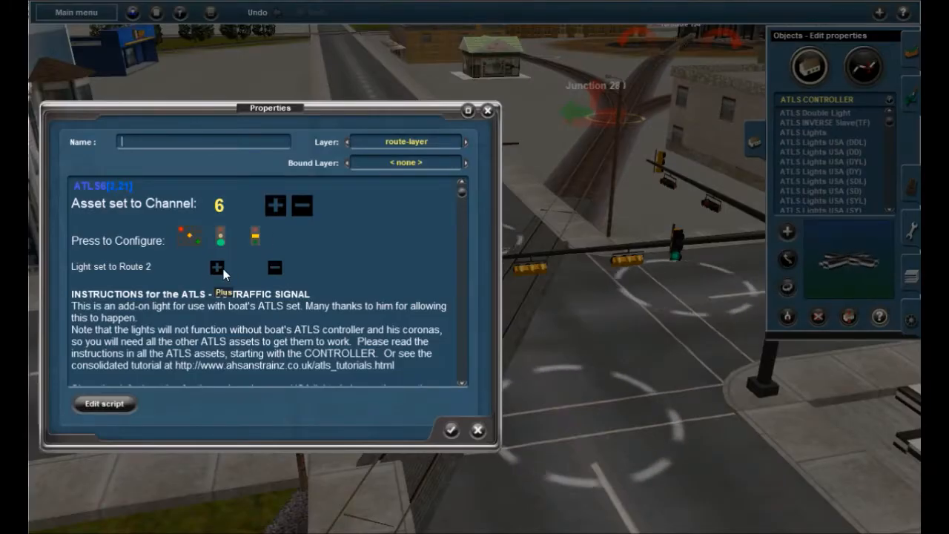
pyautogui.click(449, 430)
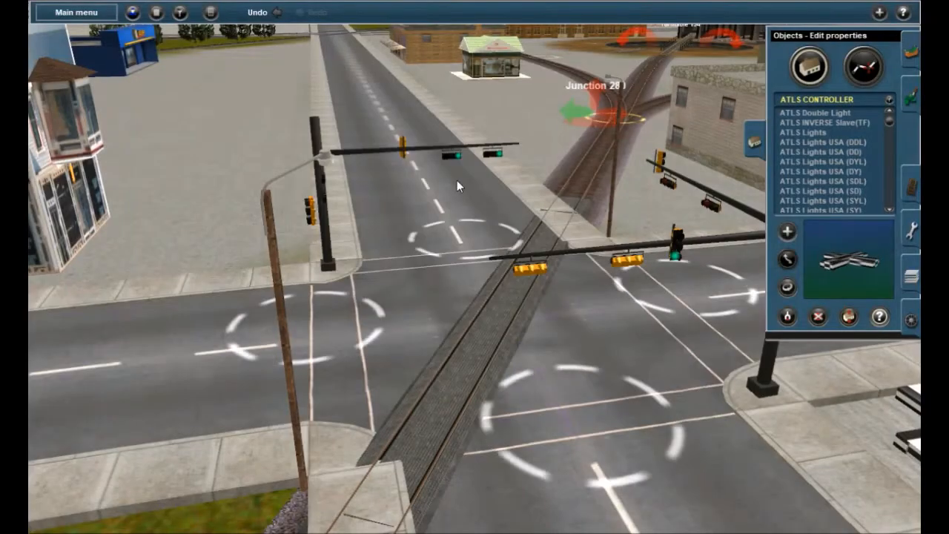
pyautogui.click(494, 157)
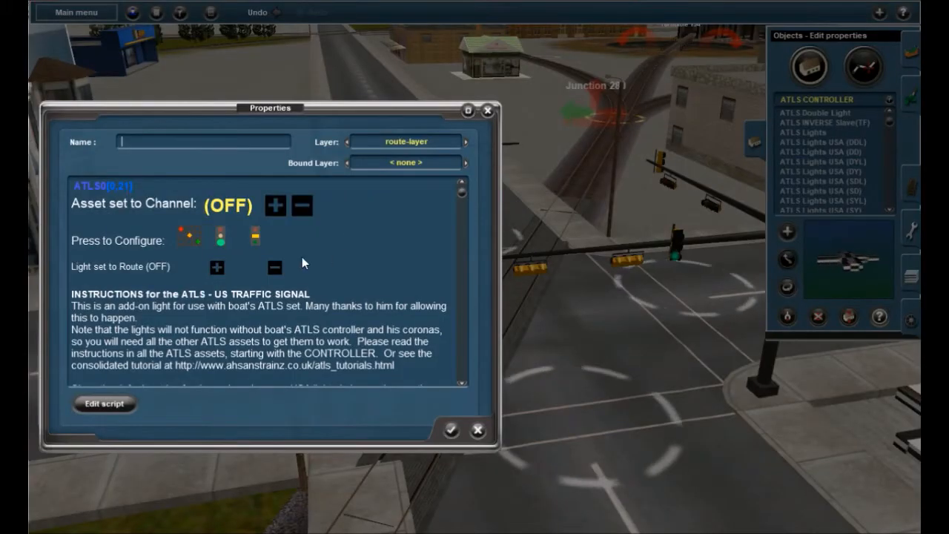
pyautogui.click(217, 265)
pyautogui.click(271, 206)
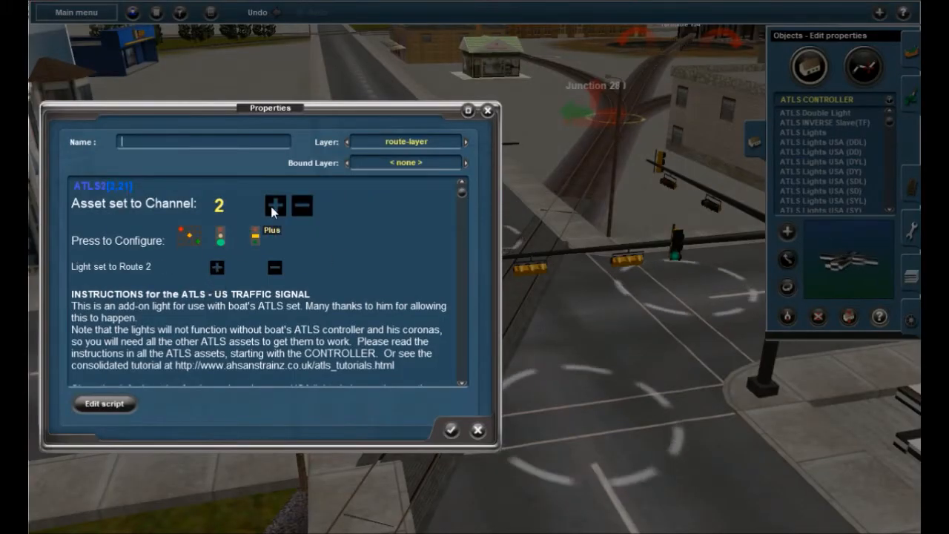
pyautogui.click(274, 205)
pyautogui.click(274, 206)
pyautogui.click(274, 205)
pyautogui.click(274, 205)
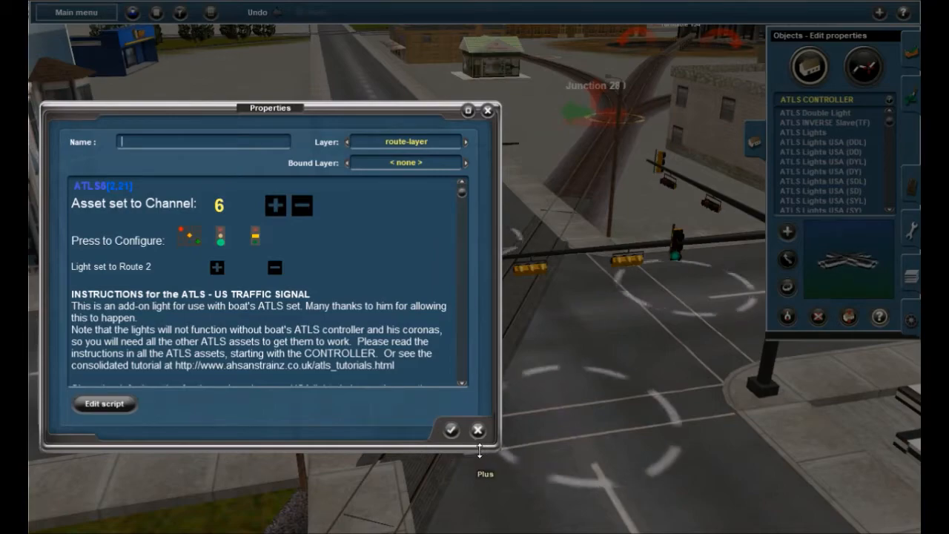
pyautogui.click(451, 430)
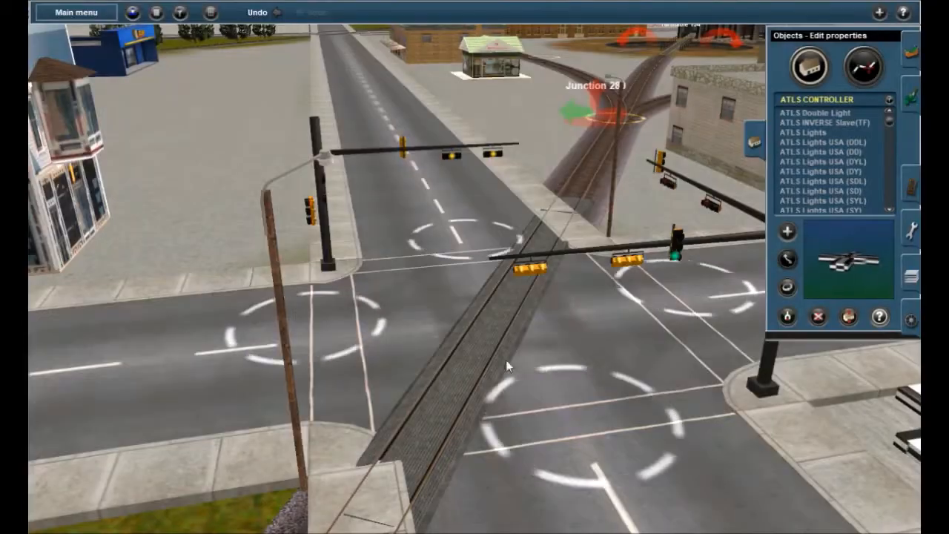
# Step: Set both horizontal signals on the opposite cross-street gantry, nearer the viewer, to channel 6 and Route 2, applying each
pyautogui.click(531, 270)
pyautogui.click(279, 200)
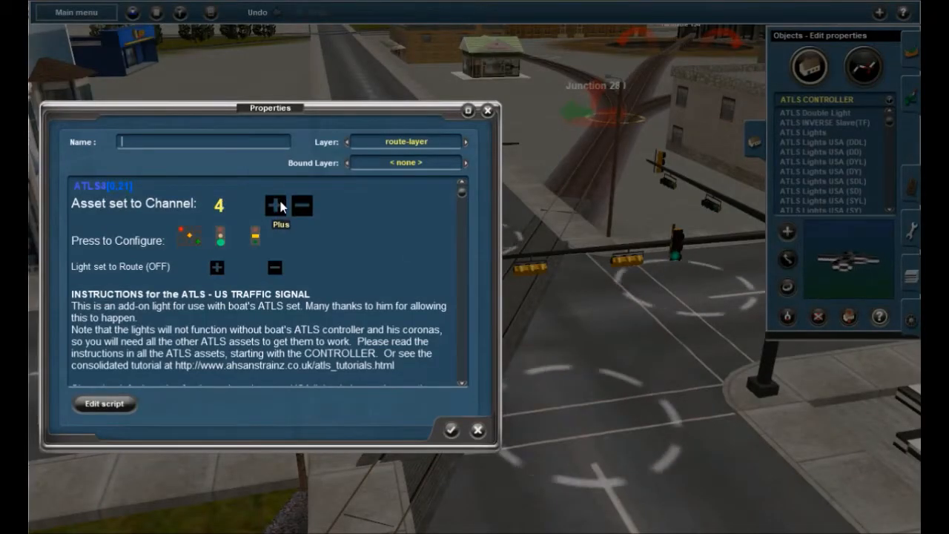
pyautogui.click(216, 267)
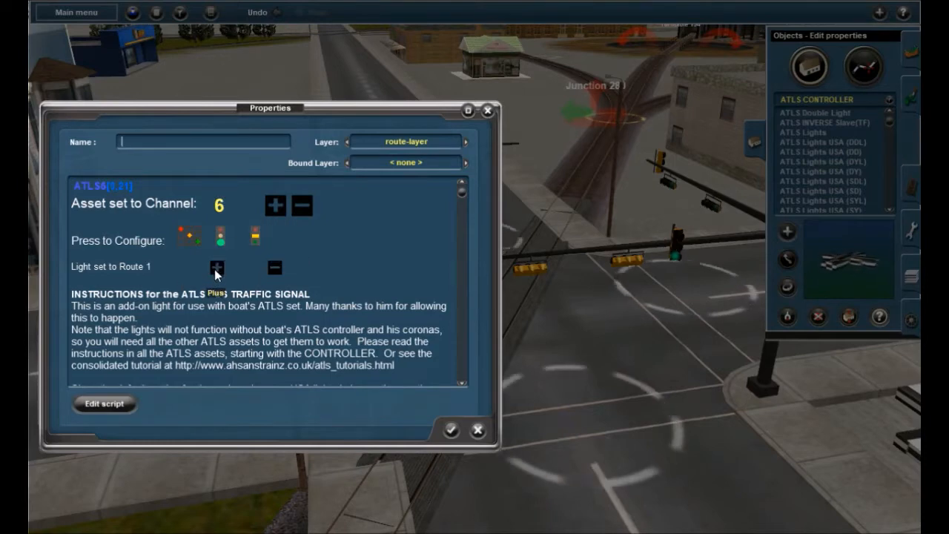
pyautogui.click(452, 430)
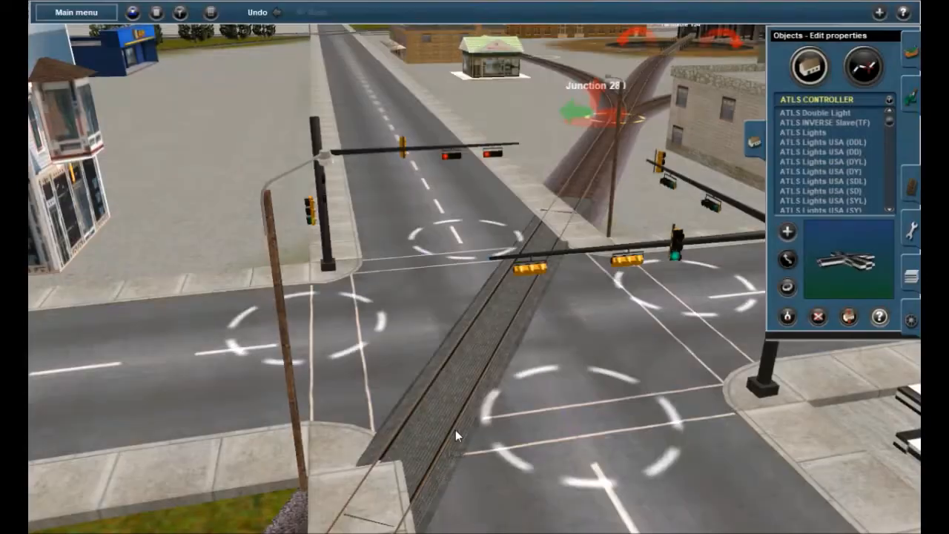
pyautogui.click(620, 264)
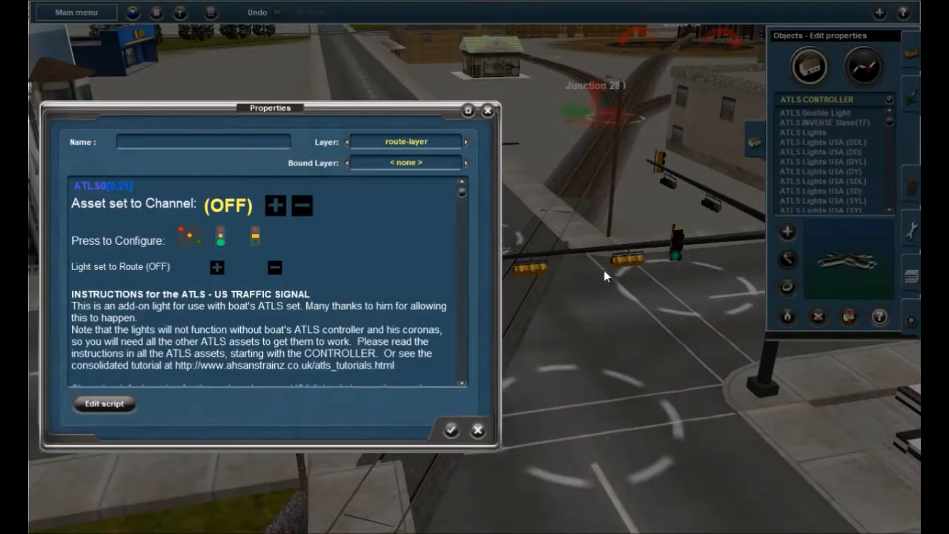
pyautogui.doubleClick(279, 208)
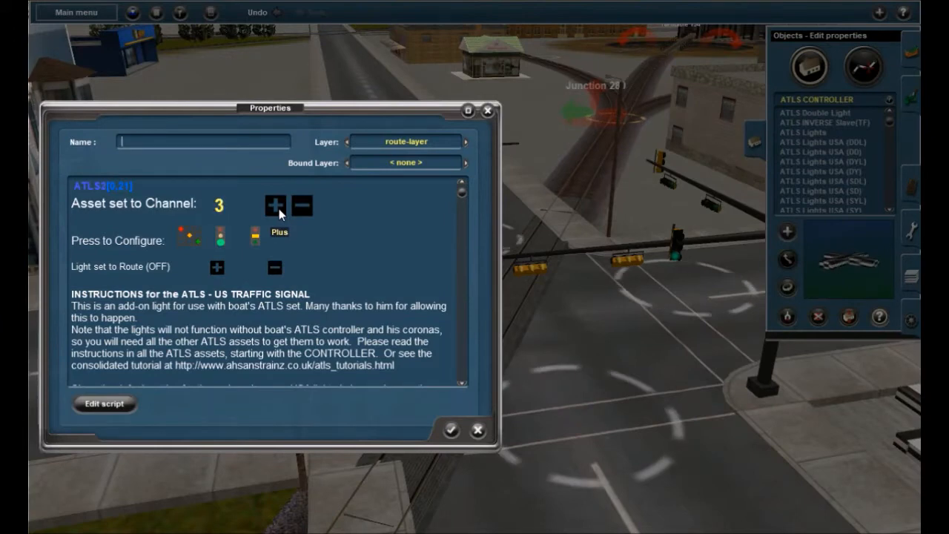
pyautogui.click(279, 208)
pyautogui.click(279, 208)
pyautogui.click(279, 208)
pyautogui.click(216, 269)
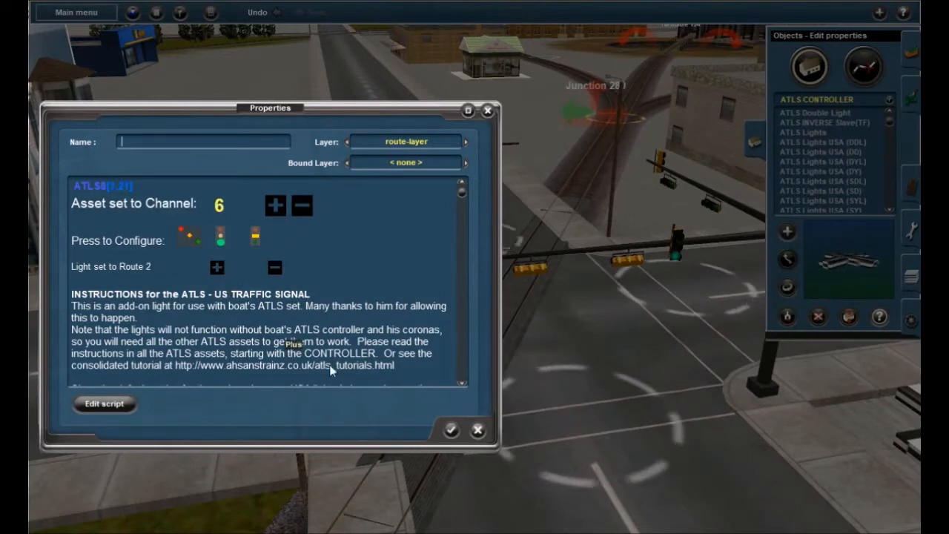
pyautogui.click(450, 431)
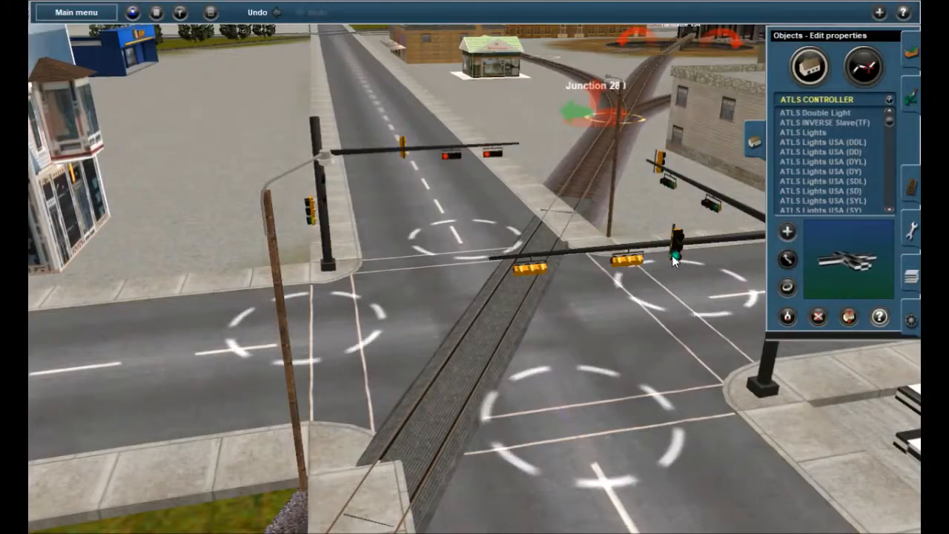
# Step: Set the vertical signal on that nearer cross-street gantry to channel 6 and Route 2, apply, and recheck its settings
pyautogui.click(631, 265)
pyautogui.click(217, 269)
pyautogui.click(217, 268)
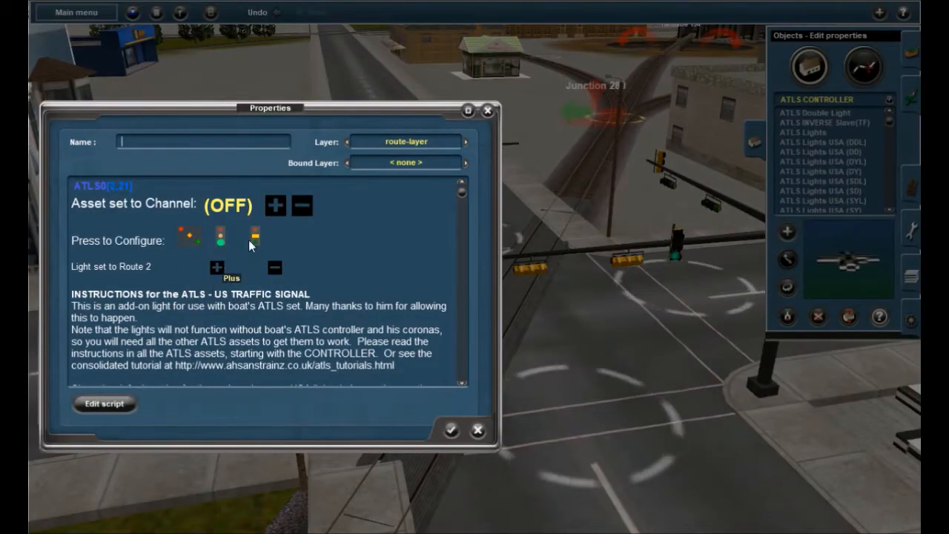
pyautogui.click(271, 214)
pyautogui.click(272, 214)
pyautogui.click(271, 213)
pyautogui.click(271, 213)
pyautogui.click(271, 214)
pyautogui.click(272, 213)
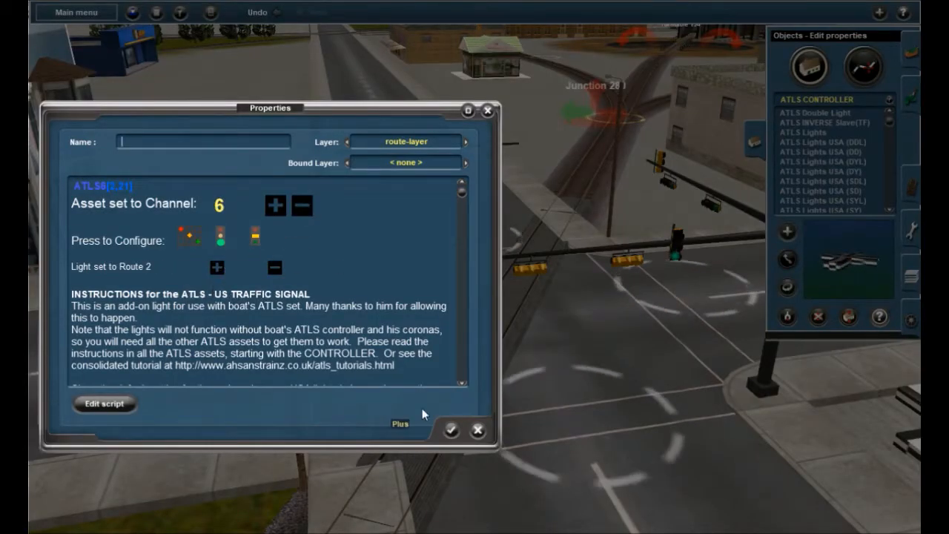
pyautogui.click(449, 430)
pyautogui.click(647, 267)
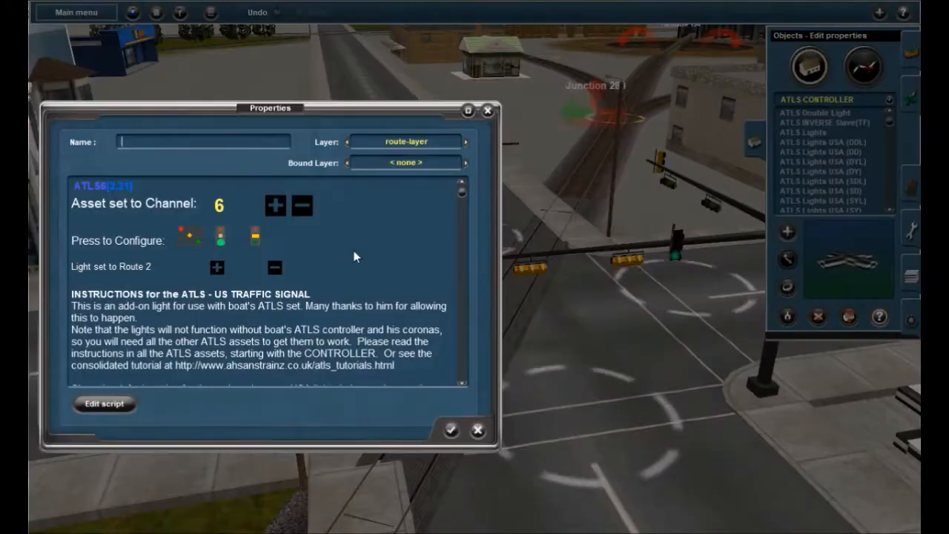
pyautogui.click(450, 431)
# Step: Examine the gantry signals from all sides of the intersection to compare the light colours of the two routes
pyautogui.moveTo(442, 367); pyautogui.dragTo(485, 255, button='right')
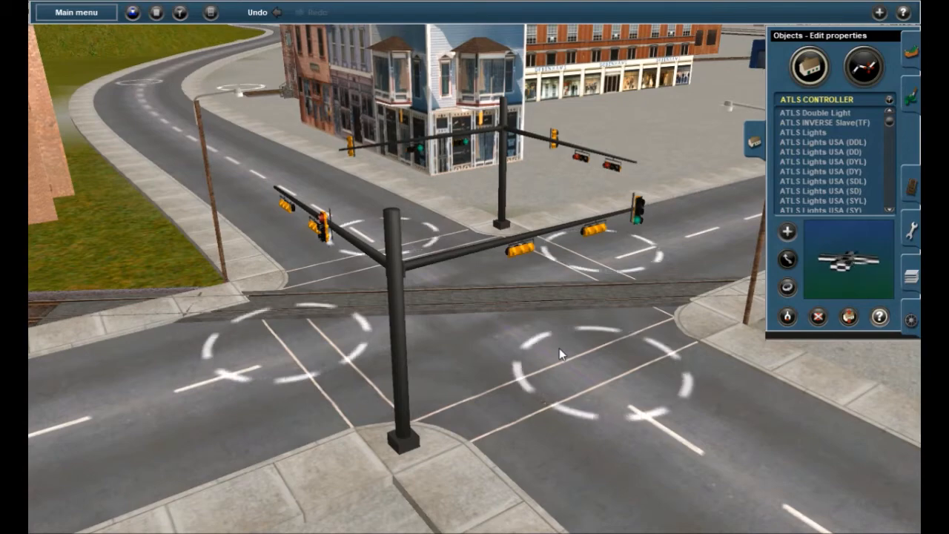
pyautogui.press('Left')
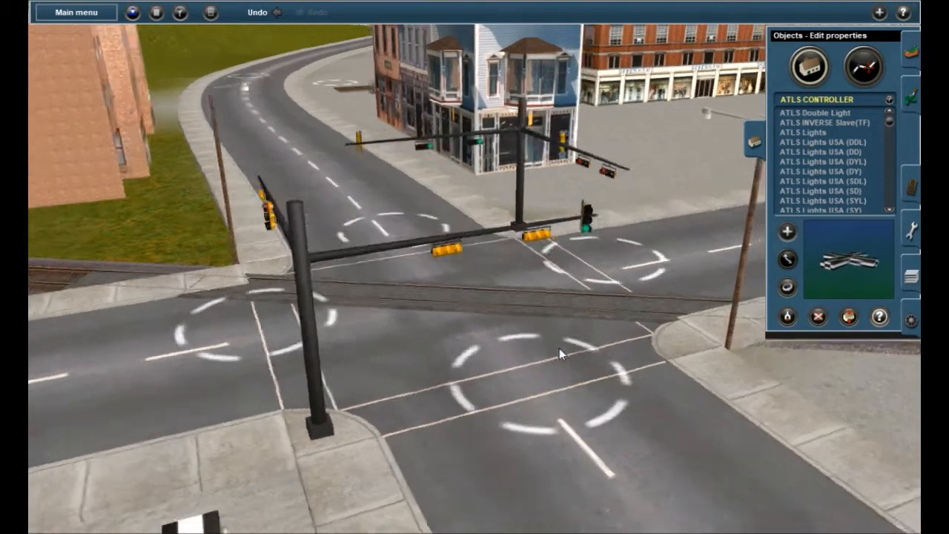
pyautogui.press('Left')
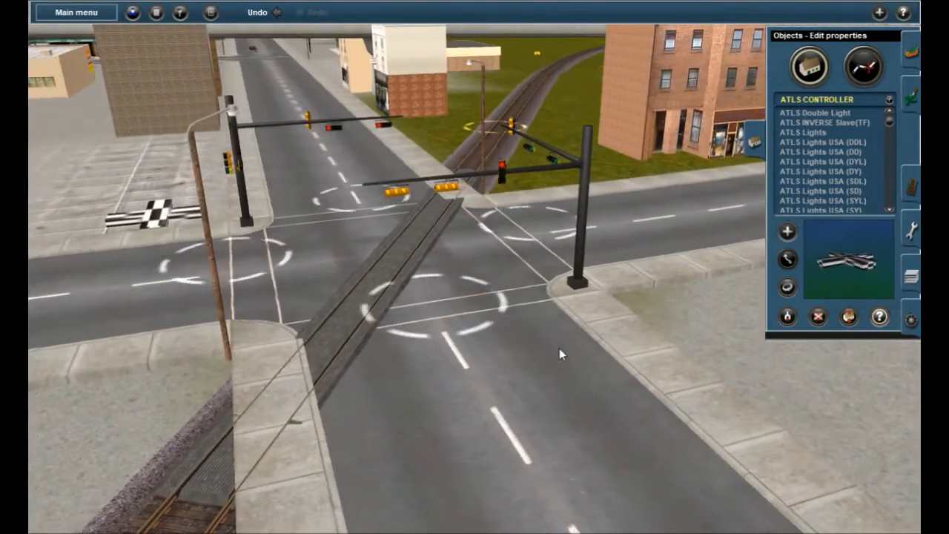
pyautogui.press('Left')
pyautogui.rightClick(427, 224)
pyautogui.press('Left')
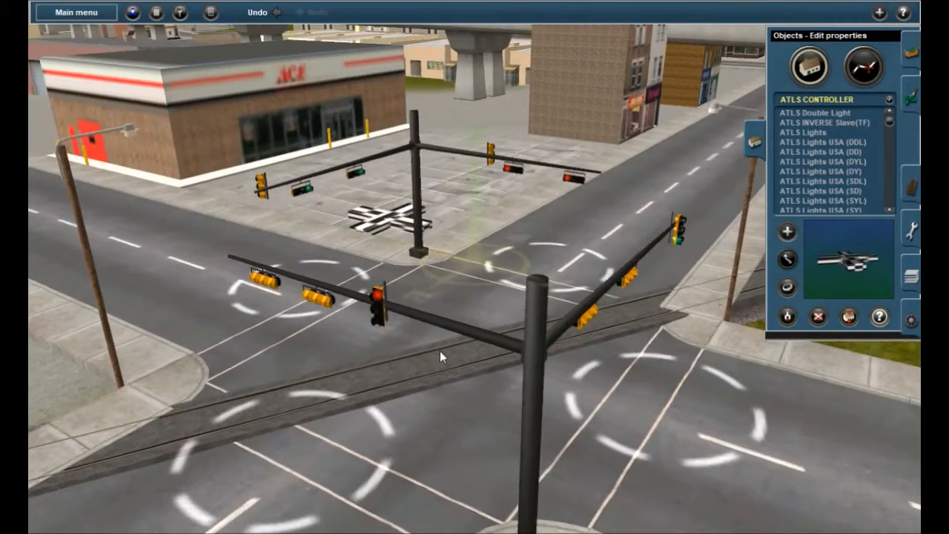
pyautogui.press('Right')
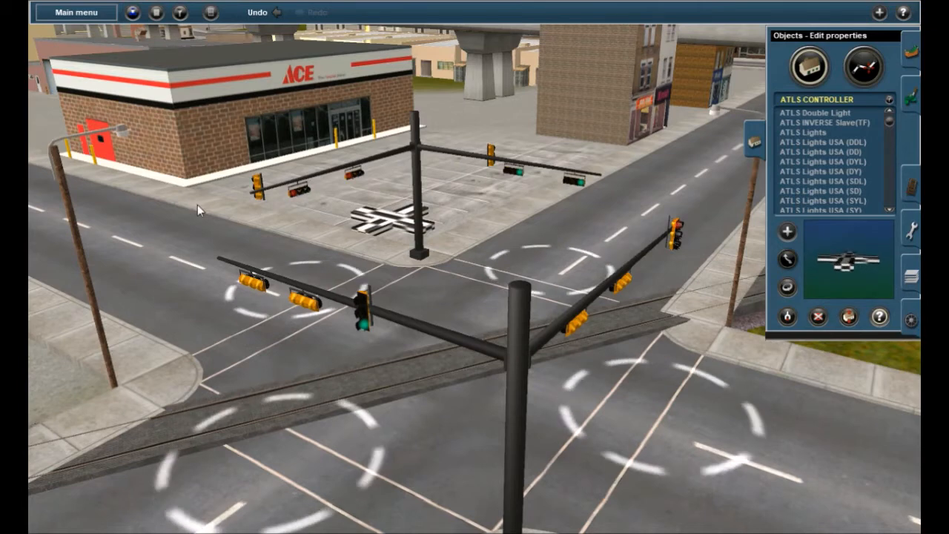
# Step: Review the ATLS controller's routes, phases, phase timings and gap delay, and close its properties
pyautogui.click(383, 224)
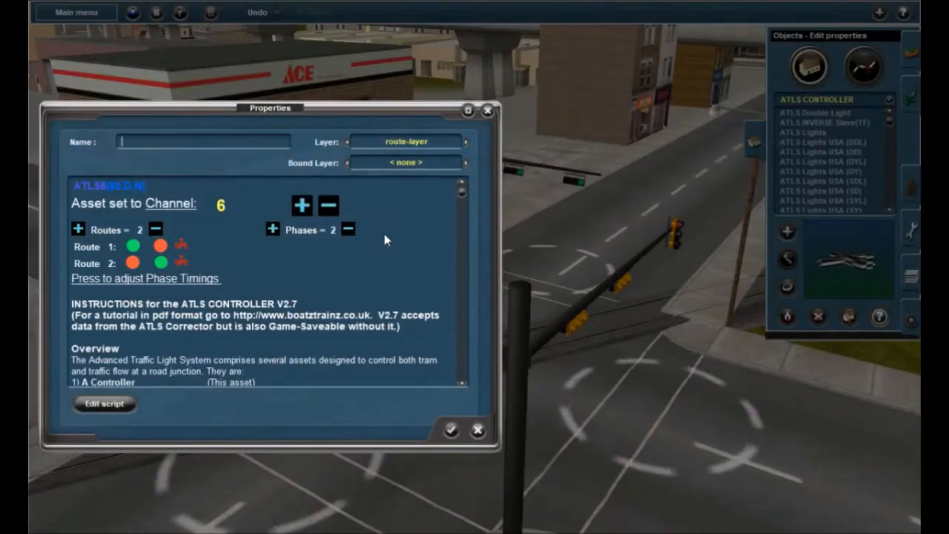
pyautogui.click(171, 282)
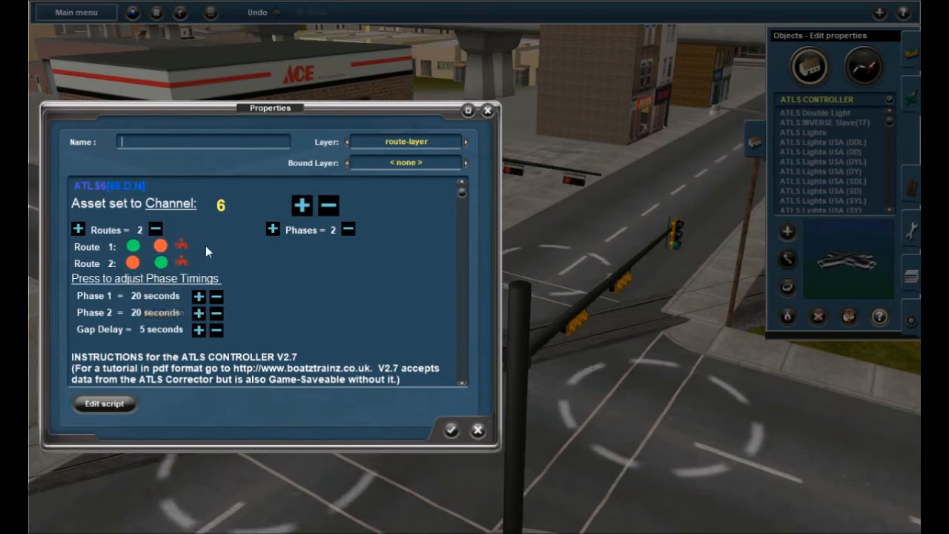
pyautogui.scroll(-1, 340, 351)
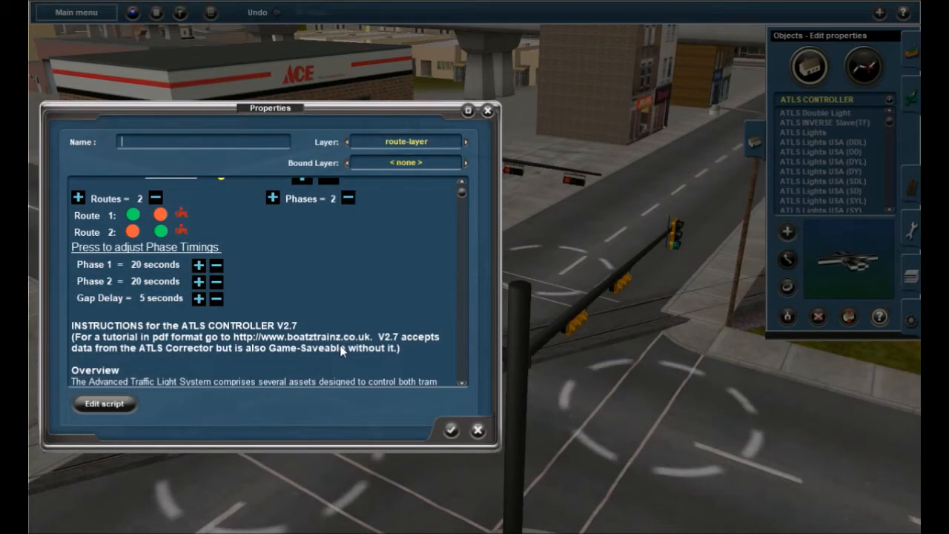
pyautogui.scroll(-1, 340, 351)
pyautogui.scroll(2, 339, 345)
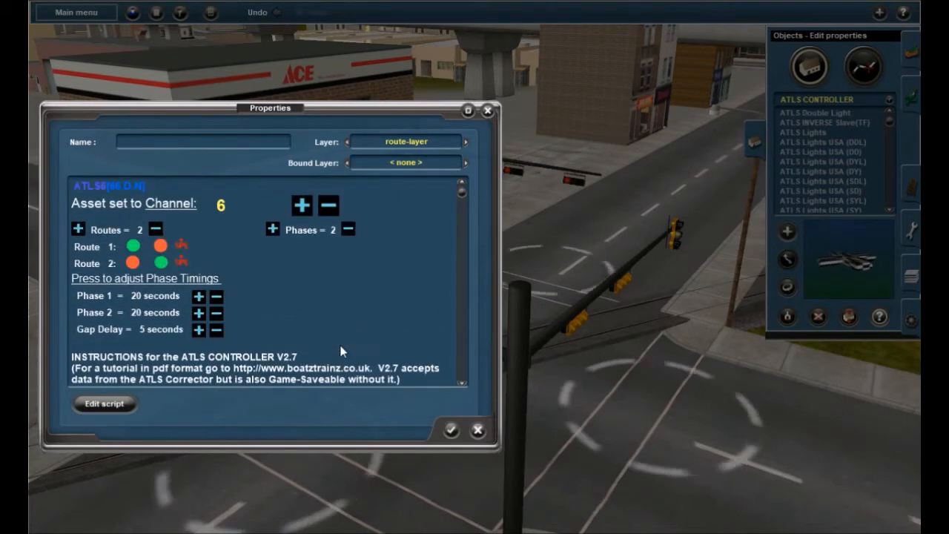
pyautogui.click(453, 431)
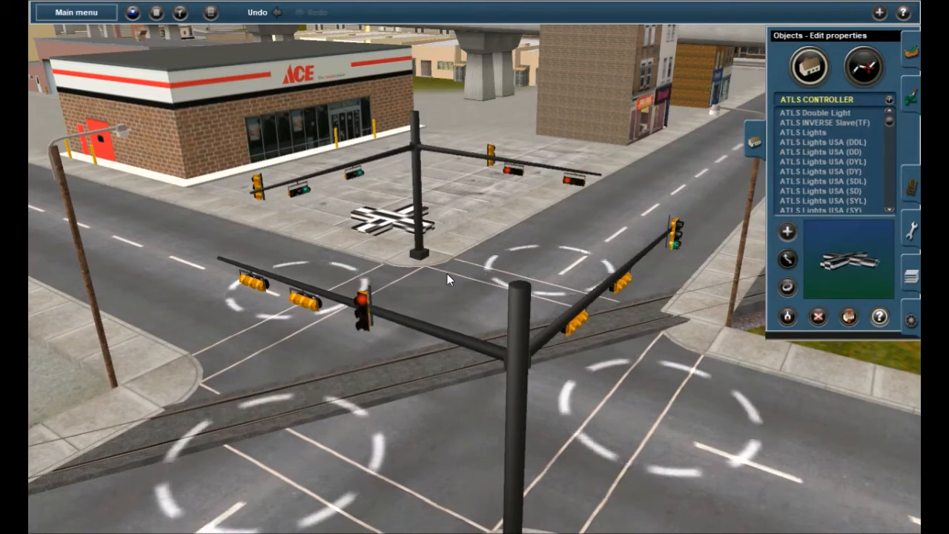
# Step: Choose ATLS Traffic Stopper from the pick list as the object to add
pyautogui.moveTo(447, 273)
pyautogui.mouseDown(button='right')
pyautogui.moveTo(513, 305)
pyautogui.moveTo(481, 295)
pyautogui.moveTo(515, 228)
pyautogui.moveTo(429, 332)
pyautogui.moveTo(501, 303)
pyautogui.mouseUp(button='right')
pyautogui.press('Left')
pyautogui.press('Down')
pyautogui.scroll(1, 508, 296)
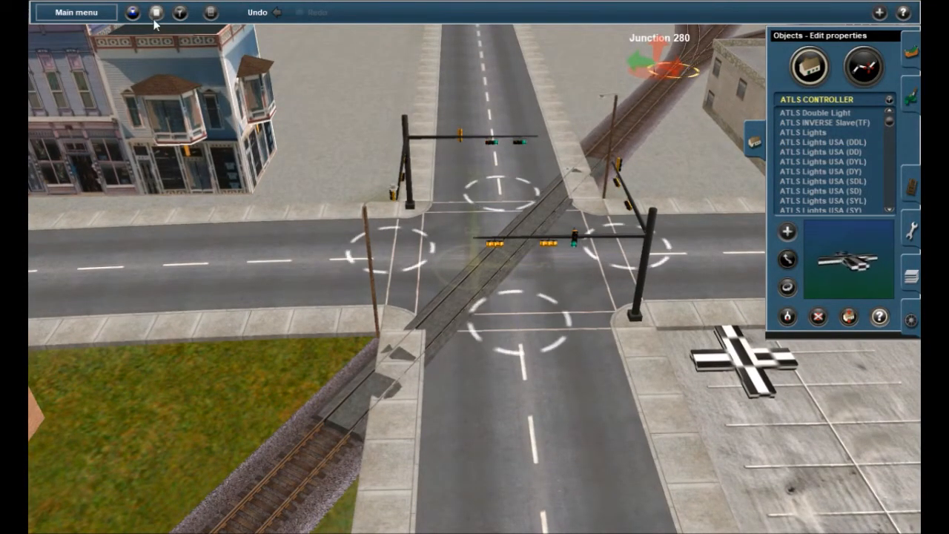
pyautogui.click(180, 12)
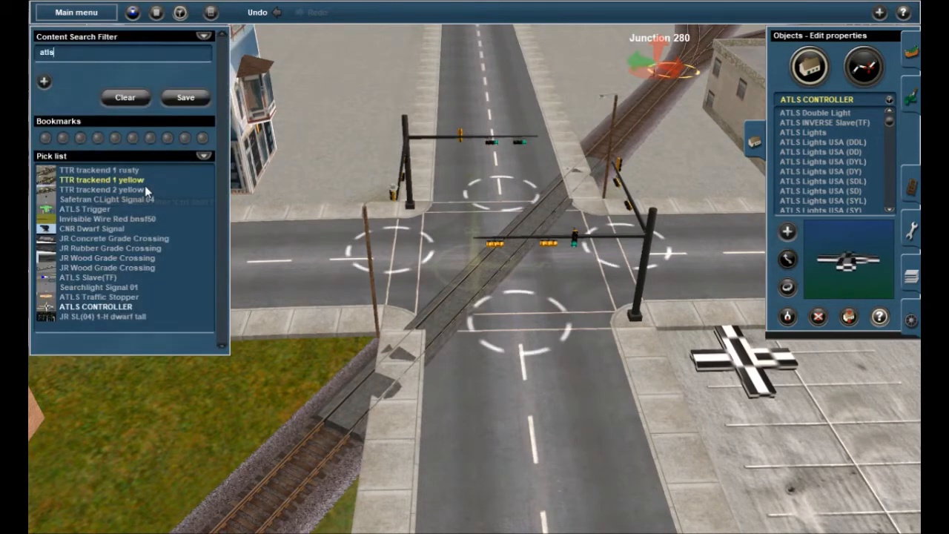
pyautogui.click(89, 297)
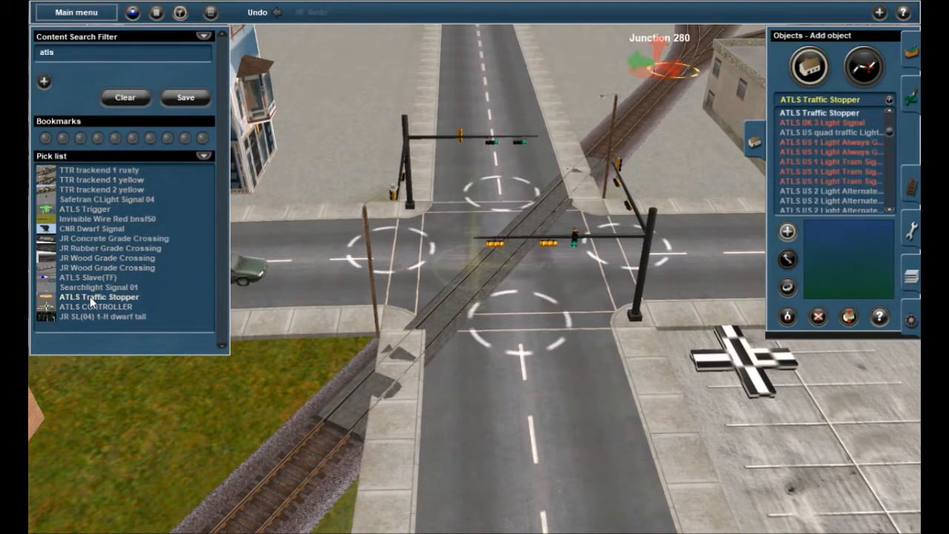
pyautogui.click(180, 13)
# Step: Place a traffic stopper across the approach road beside the parking lot that holds the controller, set back from the stop lines
pyautogui.rightClick(378, 261)
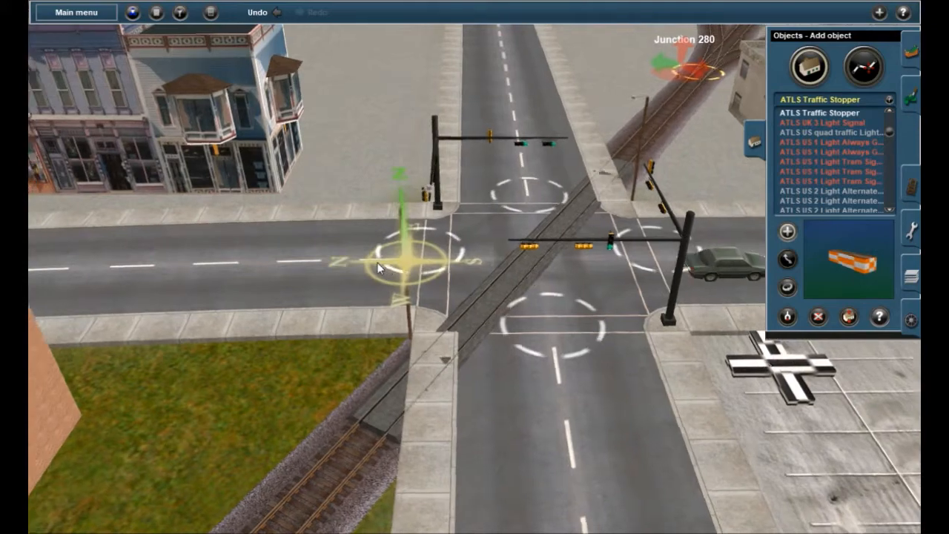
pyautogui.rightClick(450, 336)
pyautogui.press('Up')
pyautogui.rightClick(582, 265)
pyautogui.rightClick(484, 361)
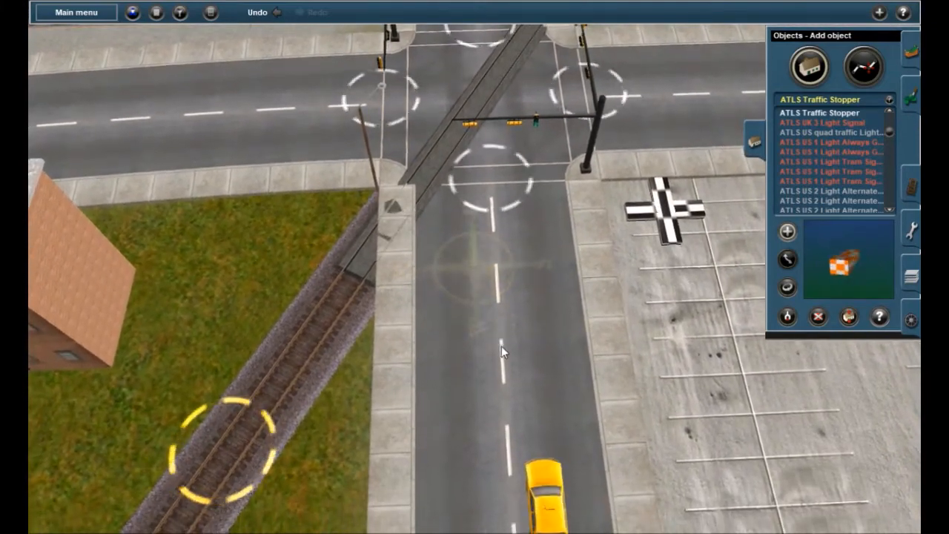
pyautogui.click(501, 339)
# Step: Place another traffic stopper across the same road on the opposite side of the intersection, beyond the rail crossing
pyautogui.rightClick(489, 259)
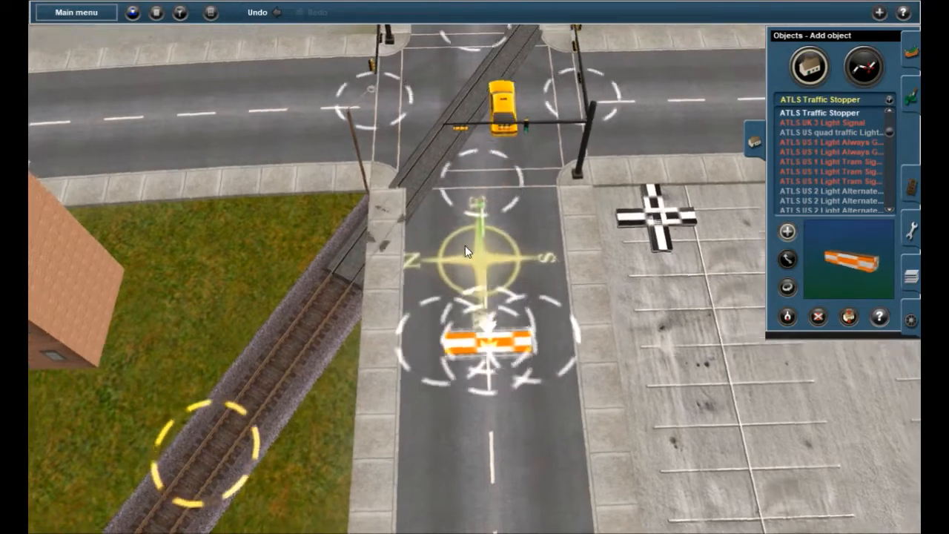
pyautogui.rightClick(495, 172)
pyautogui.press('Right')
pyautogui.rightClick(495, 171)
pyautogui.rightClick(494, 172)
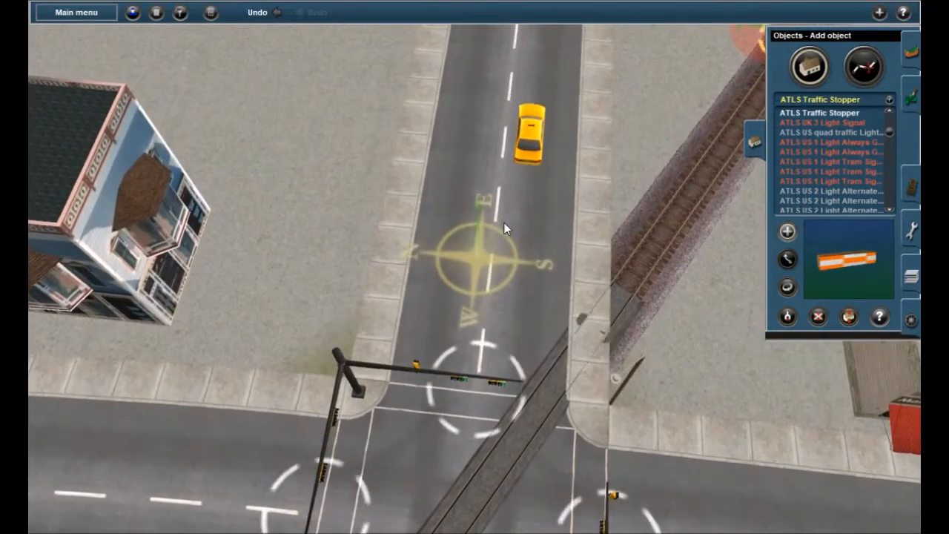
pyautogui.click(494, 207)
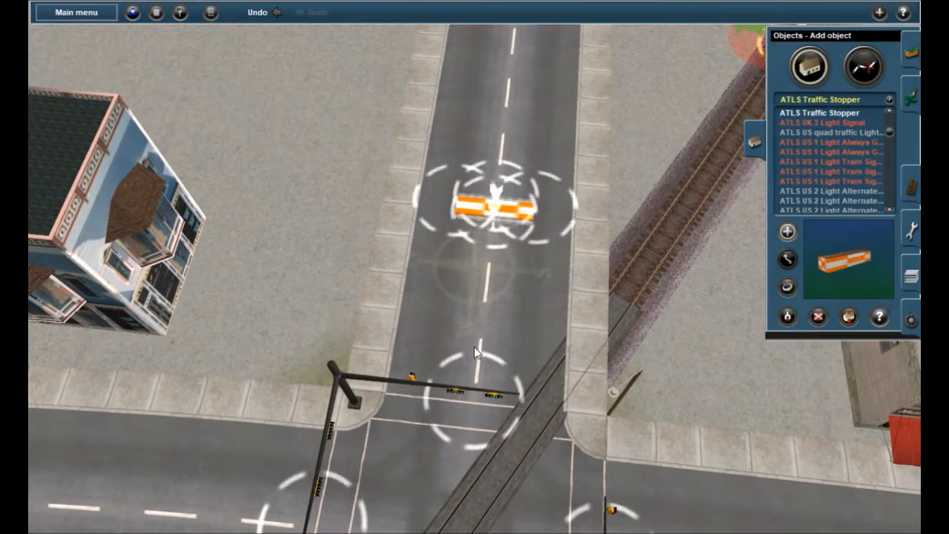
pyautogui.press('Left')
pyautogui.press('Down')
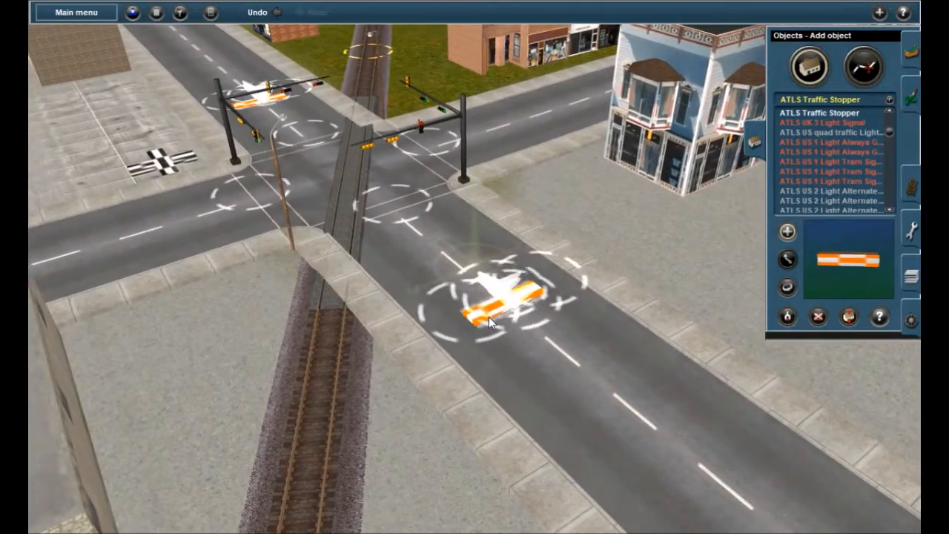
# Step: Place a third traffic stopper on the south approach between the parking lot and the red-awning building, and rotate it across the road
pyautogui.press('Left')
pyautogui.rightClick(340, 343)
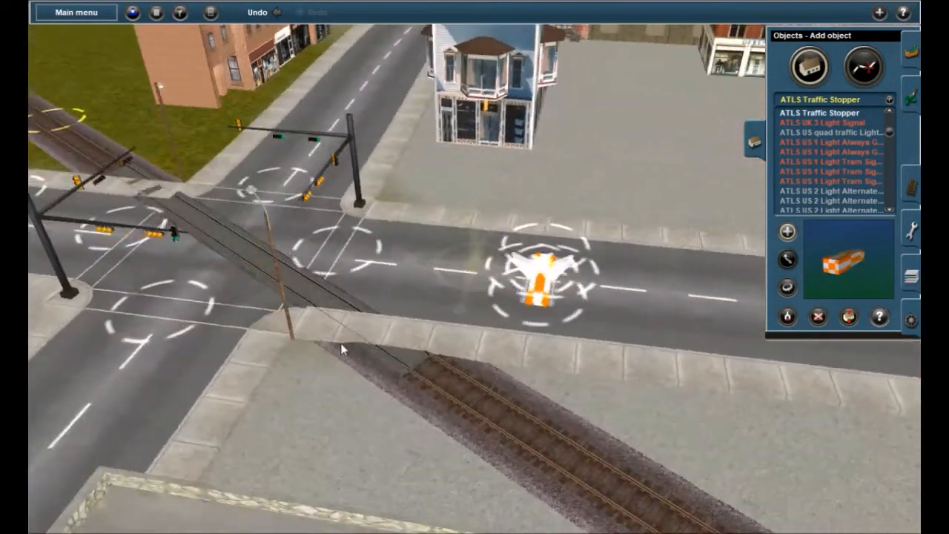
pyautogui.press('Up')
pyautogui.rightClick(366, 319)
pyautogui.press('Up')
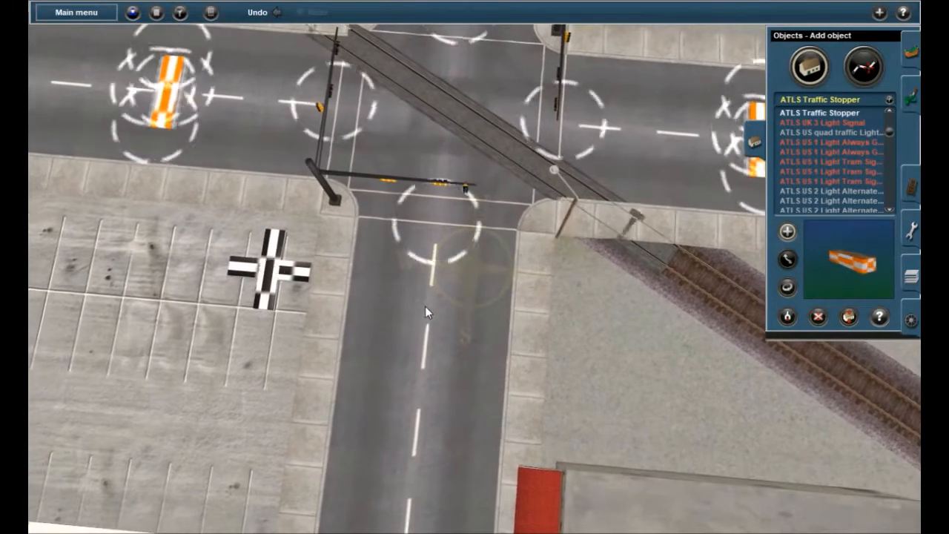
pyautogui.click(433, 306)
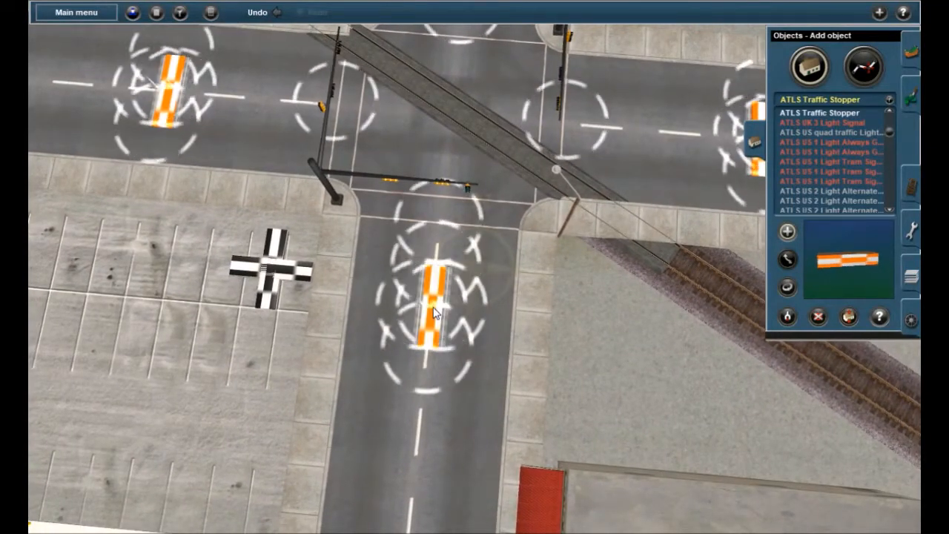
pyautogui.moveTo(434, 310); pyautogui.dragTo(494, 310)
# Step: Place a fourth traffic stopper on the north approach between the grass and the blue corner shop, and rotate it across the road
pyautogui.moveTo(368, 300); pyautogui.dragTo(499, 271, button='right')
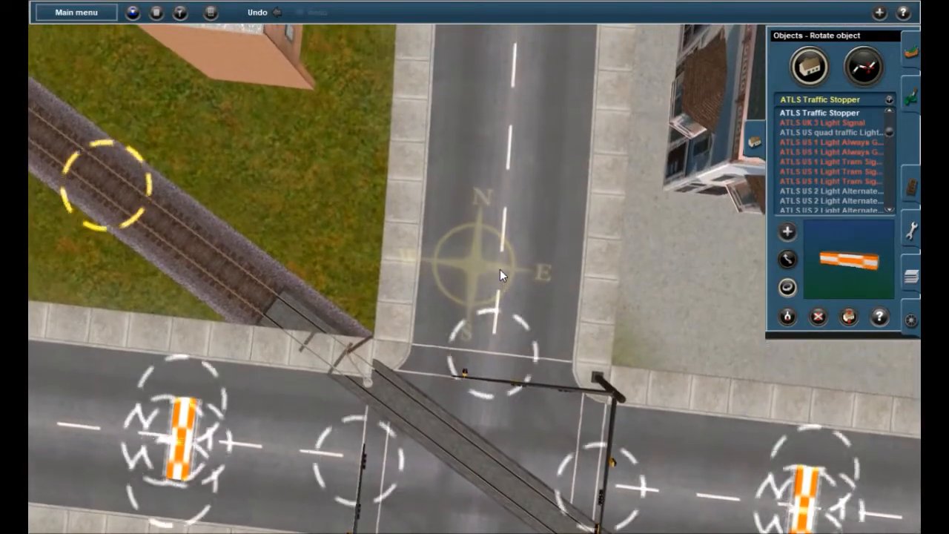
pyautogui.press('a')
pyautogui.click(500, 269)
pyautogui.press('r')
pyautogui.moveTo(499, 269); pyautogui.dragTo(499, 269)
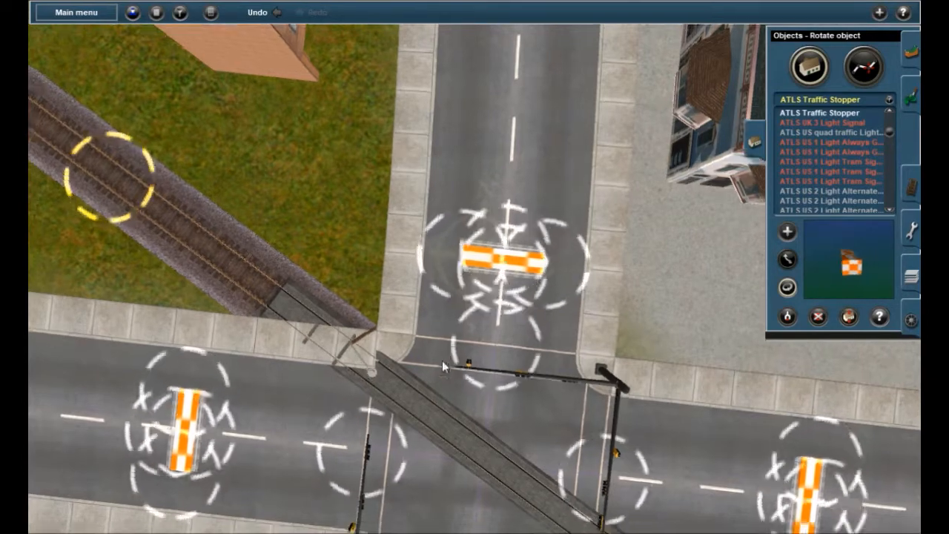
# Step: Insert a spline point in the east road just beyond its traffic stopper, on the side away from the intersection
pyautogui.moveTo(443, 365); pyautogui.dragTo(485, 332, button='right')
pyautogui.press('Down')
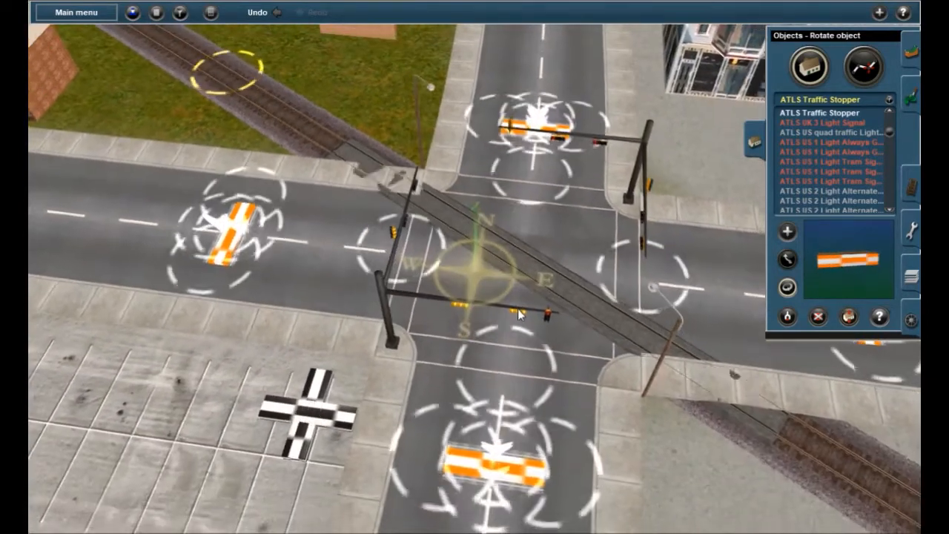
pyautogui.moveTo(493, 281); pyautogui.dragTo(442, 326, button='right')
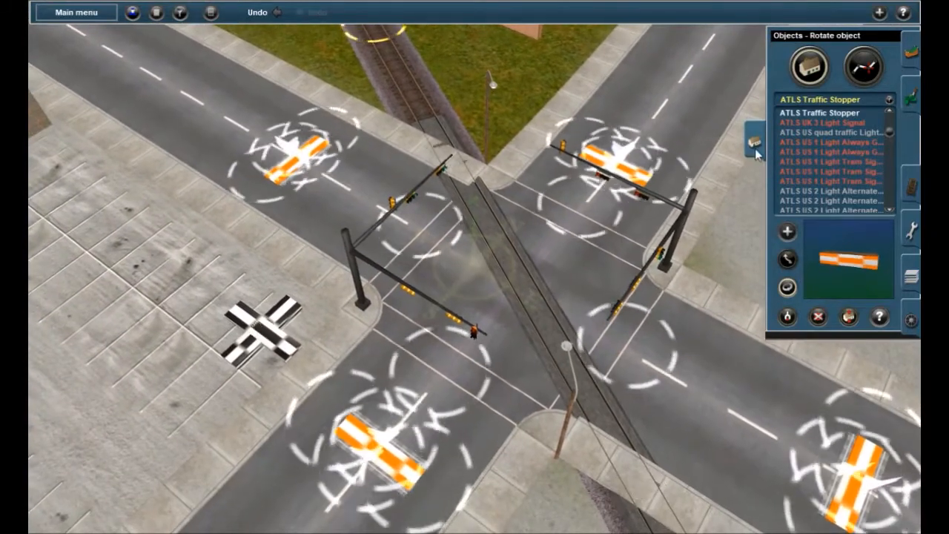
pyautogui.click(864, 68)
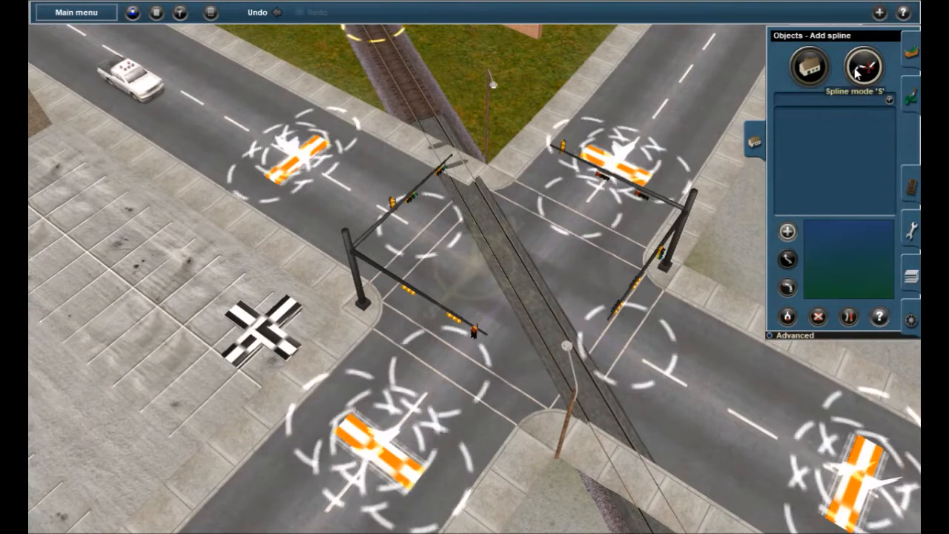
pyautogui.click(799, 338)
pyautogui.click(849, 363)
pyautogui.rightClick(725, 405)
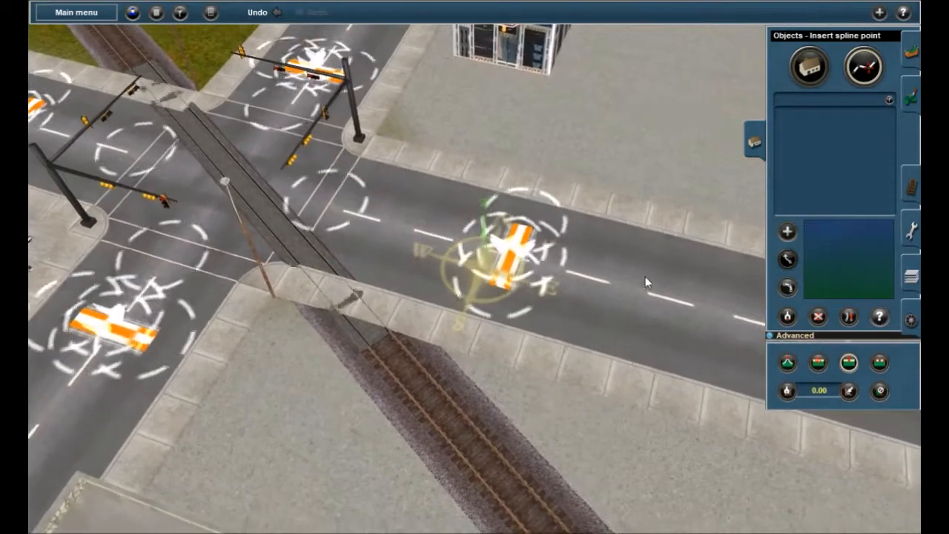
pyautogui.click(635, 292)
# Step: Insert spline points in the north, west and south roads just outside their traffic stoppers
pyautogui.moveTo(374, 188); pyautogui.dragTo(513, 183, button='right')
pyautogui.rightClick(415, 178)
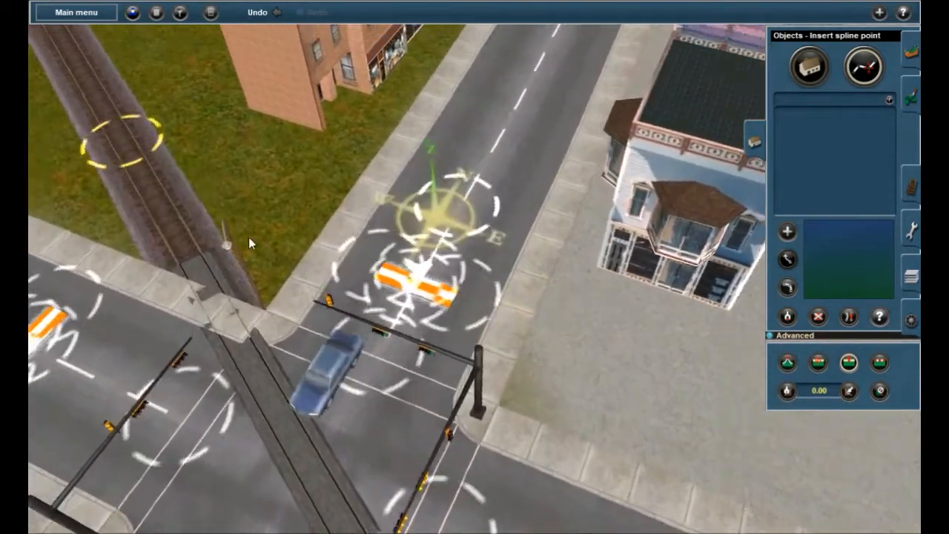
pyautogui.moveTo(260, 236); pyautogui.dragTo(356, 291, button='right')
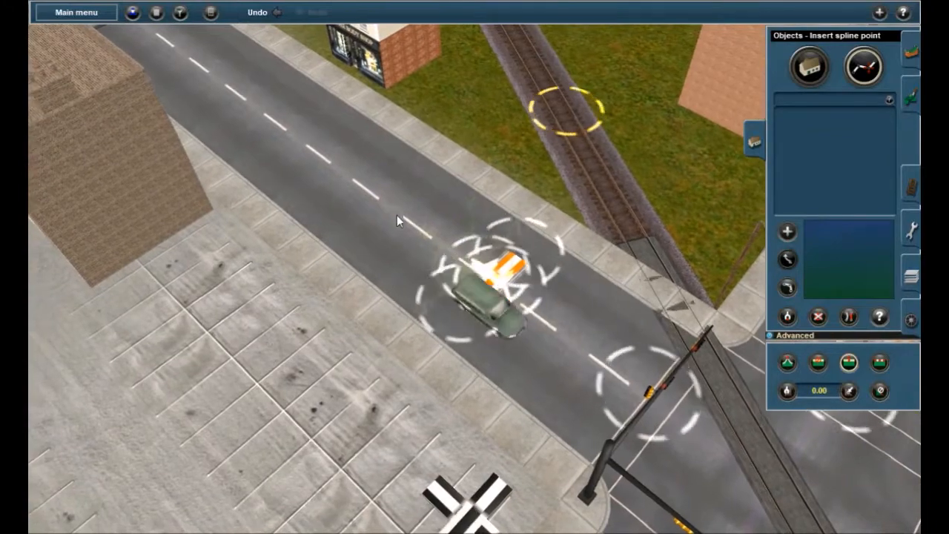
pyautogui.click(397, 215)
pyautogui.rightClick(418, 362)
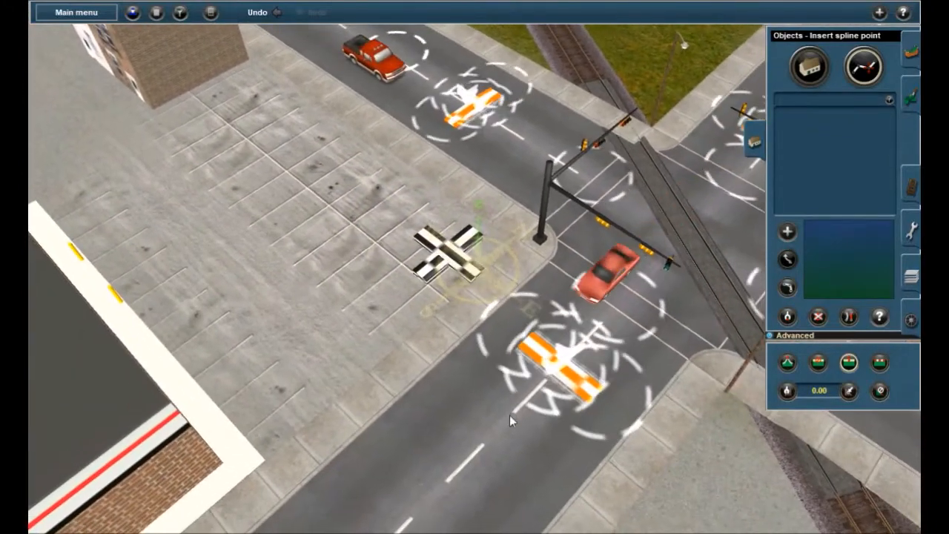
# Step: Delete the short road spline sections between the intersection and the inserted spline points on all four approaches
pyautogui.click(818, 317)
pyautogui.click(521, 165)
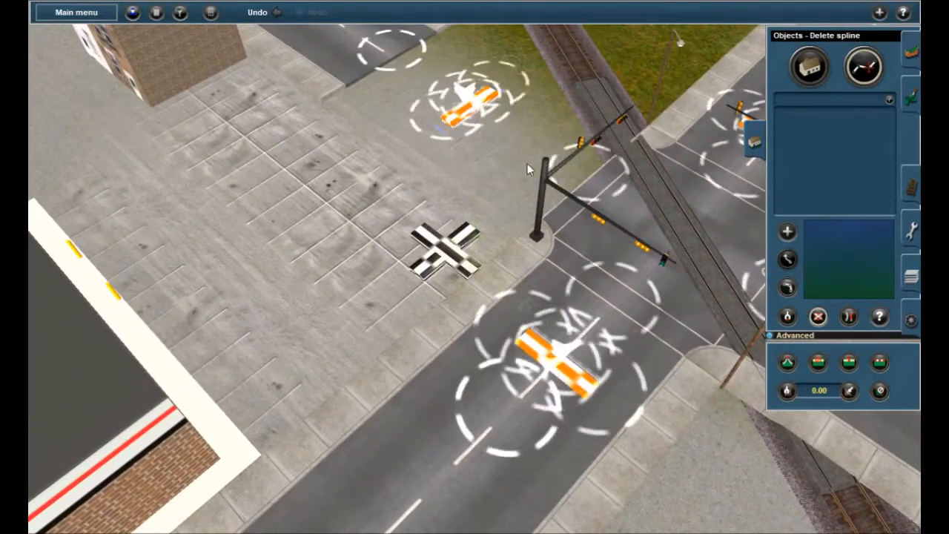
pyautogui.rightClick(513, 166)
pyautogui.rightClick(702, 300)
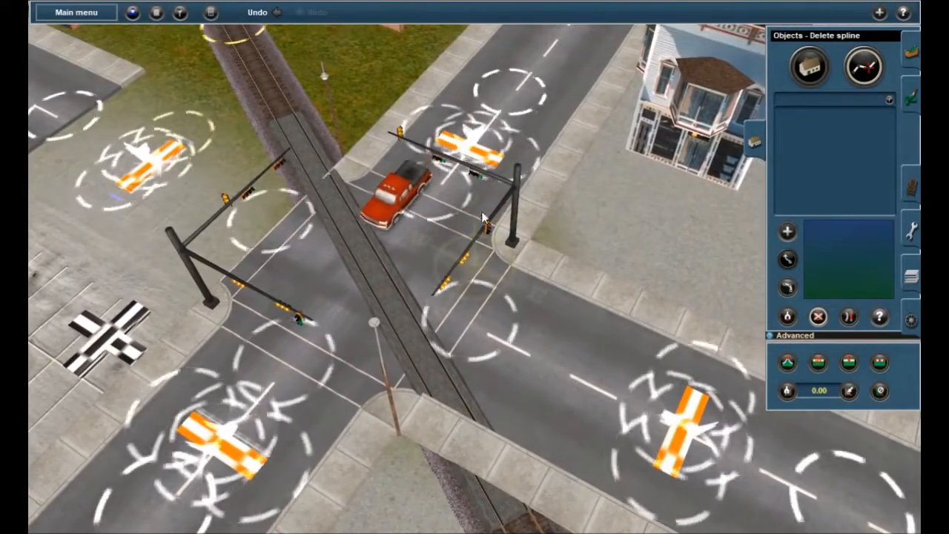
pyautogui.click(444, 177)
pyautogui.rightClick(434, 215)
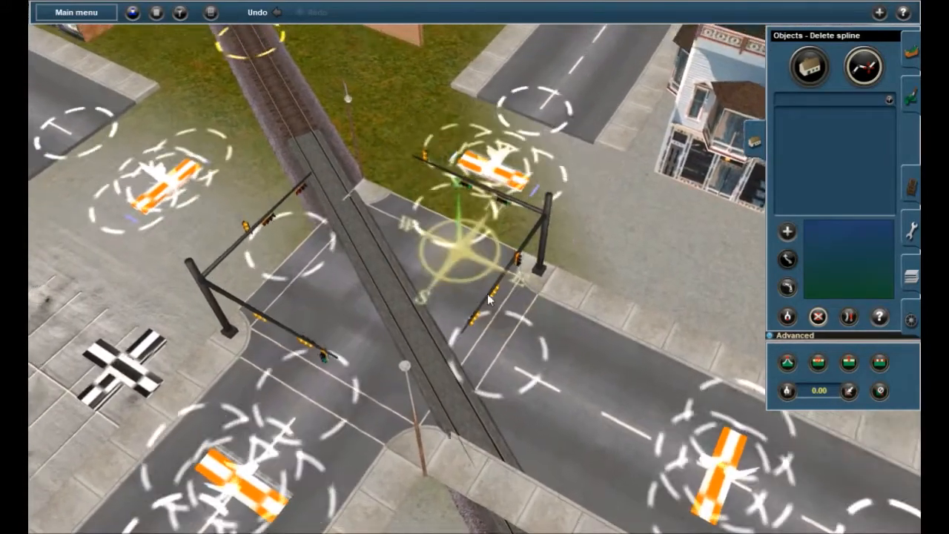
pyautogui.click(578, 434)
pyautogui.rightClick(416, 449)
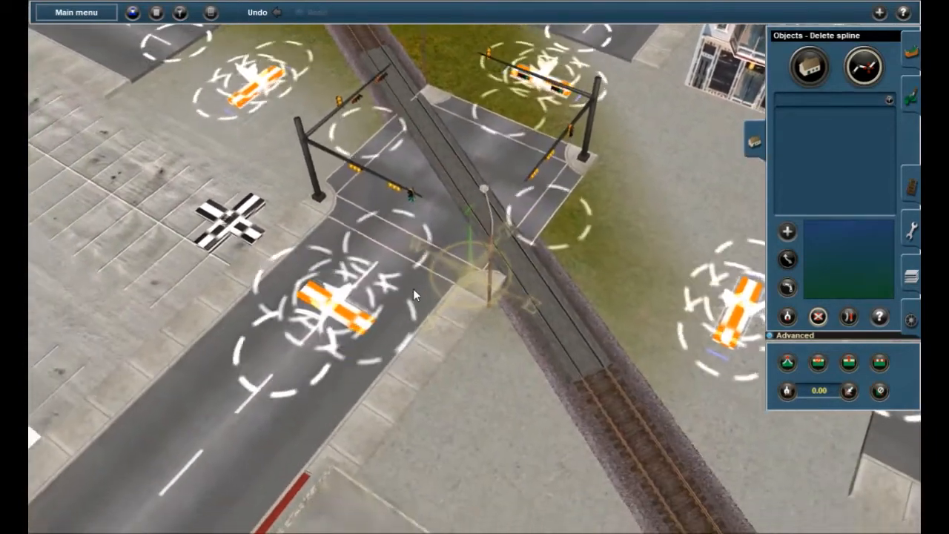
pyautogui.click(362, 275)
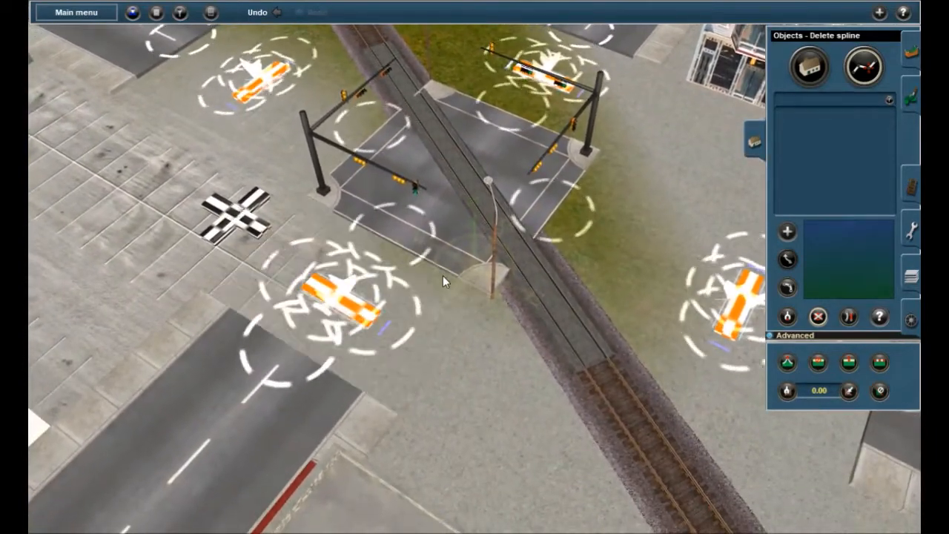
# Step: Move the cut ends of the south and west roads up to their traffic stoppers
pyautogui.moveTo(419, 330); pyautogui.dragTo(490, 310, button='right')
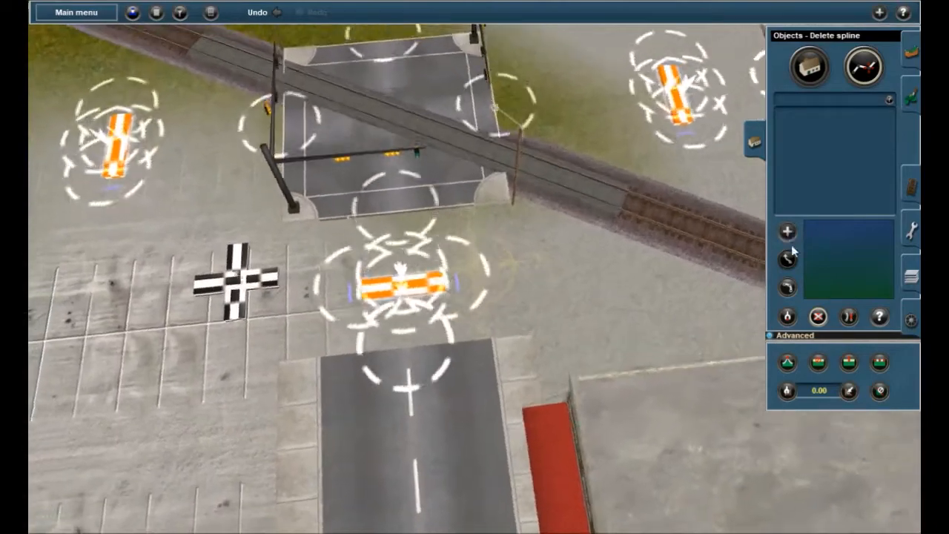
pyautogui.click(787, 258)
pyautogui.moveTo(397, 359); pyautogui.dragTo(406, 304)
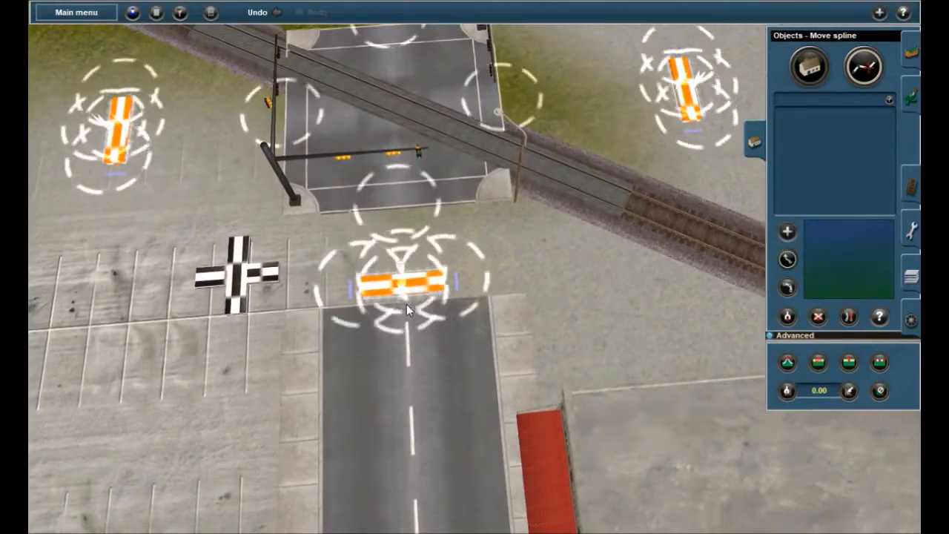
pyautogui.rightClick(66, 193)
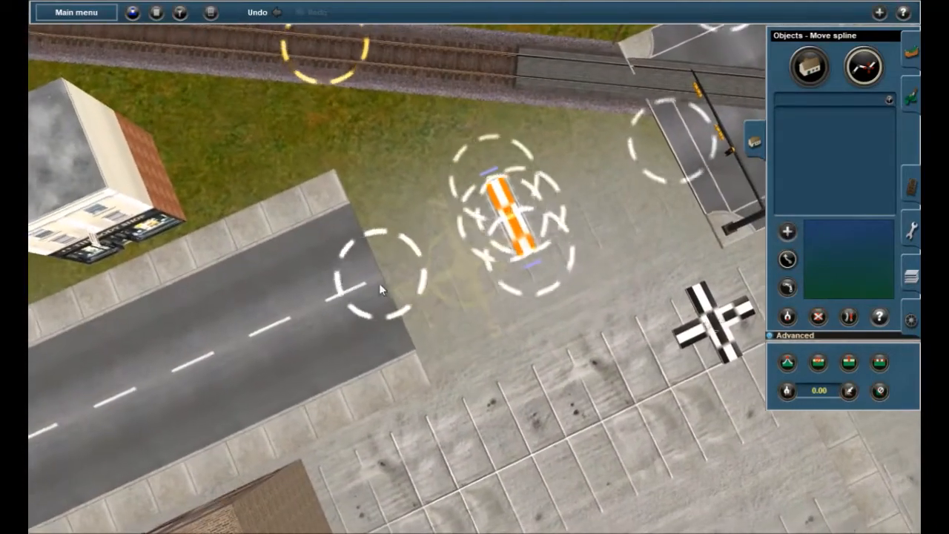
pyautogui.moveTo(378, 282); pyautogui.dragTo(478, 236)
# Step: Move the cut ends of the east and north roads up to their traffic stoppers
pyautogui.moveTo(464, 250); pyautogui.dragTo(492, 339, button='right')
pyautogui.press('Left')
pyautogui.press('Down')
pyautogui.press('Up')
pyautogui.moveTo(396, 485); pyautogui.dragTo(419, 372)
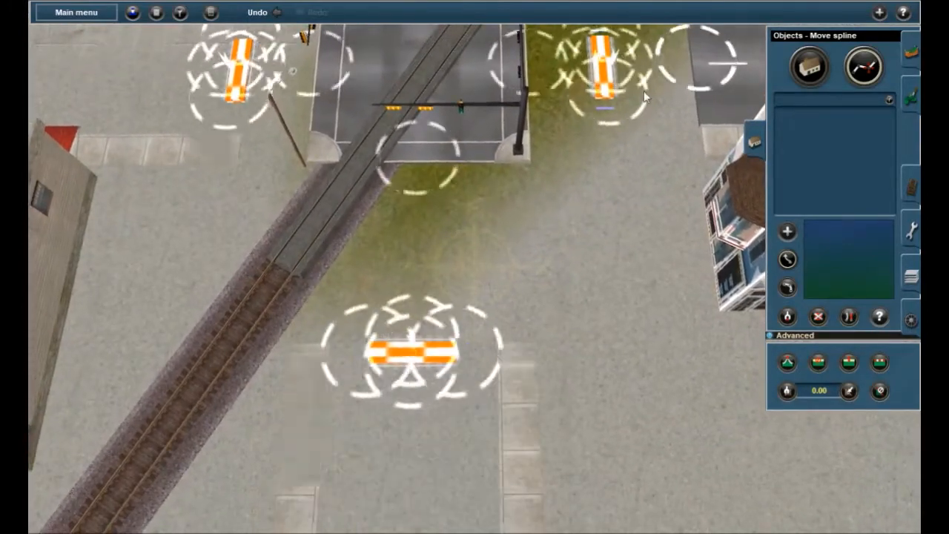
pyautogui.moveTo(695, 59); pyautogui.dragTo(620, 68)
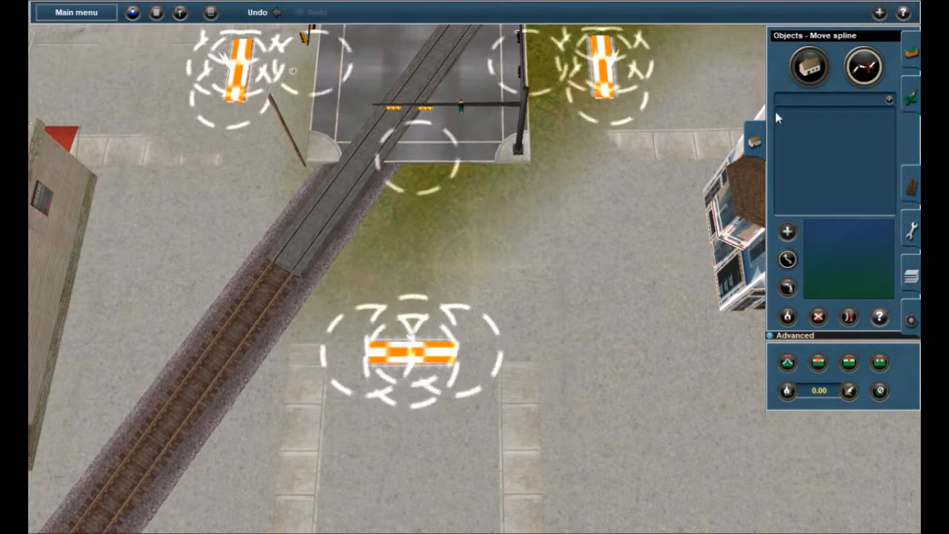
# Step: Raise the height of the traffic stopper on the east approach beside the rail crossing
pyautogui.click(810, 66)
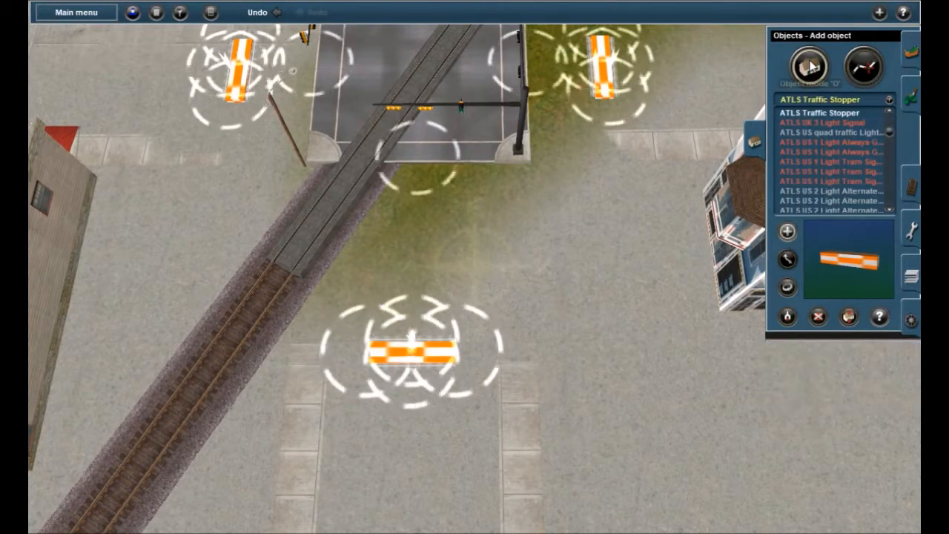
pyautogui.click(848, 317)
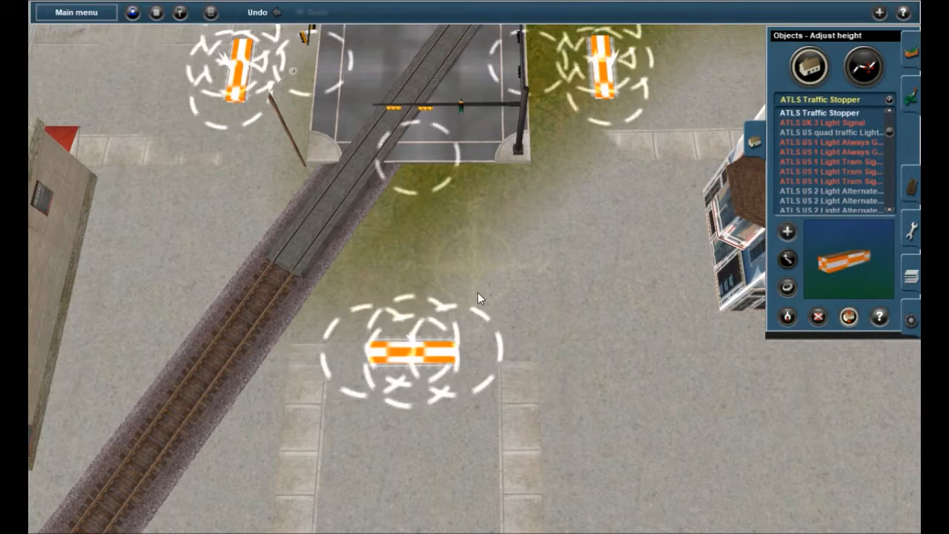
pyautogui.click(404, 300)
pyautogui.press('Down')
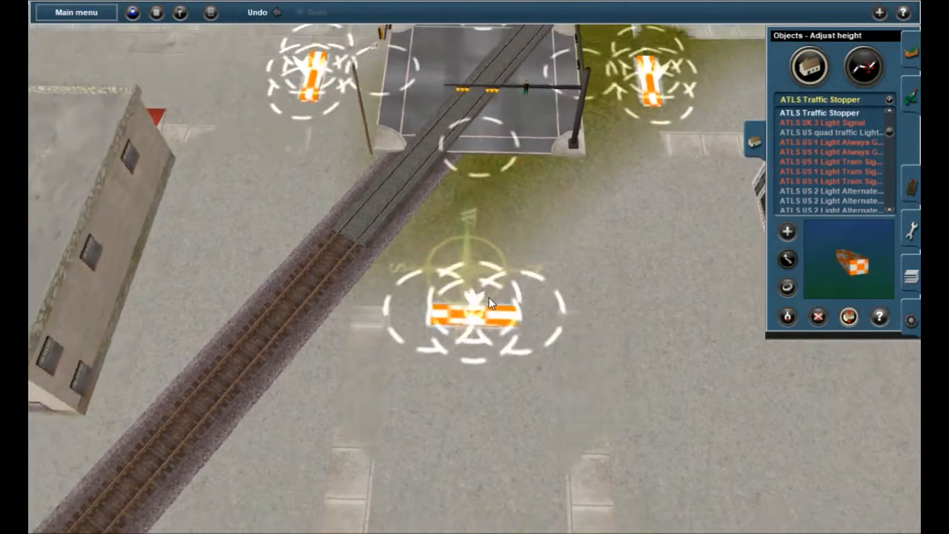
pyautogui.scroll(4, 498, 312)
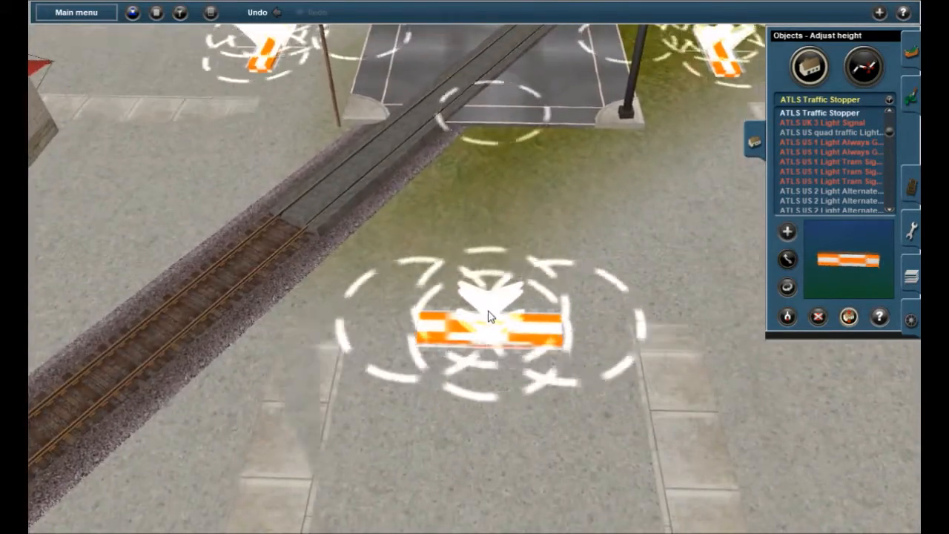
pyautogui.moveTo(489, 318)
pyautogui.mouseDown()
pyautogui.moveTo(490, 307)
pyautogui.moveTo(485, 329)
pyautogui.mouseUp()
pyautogui.press('Down')
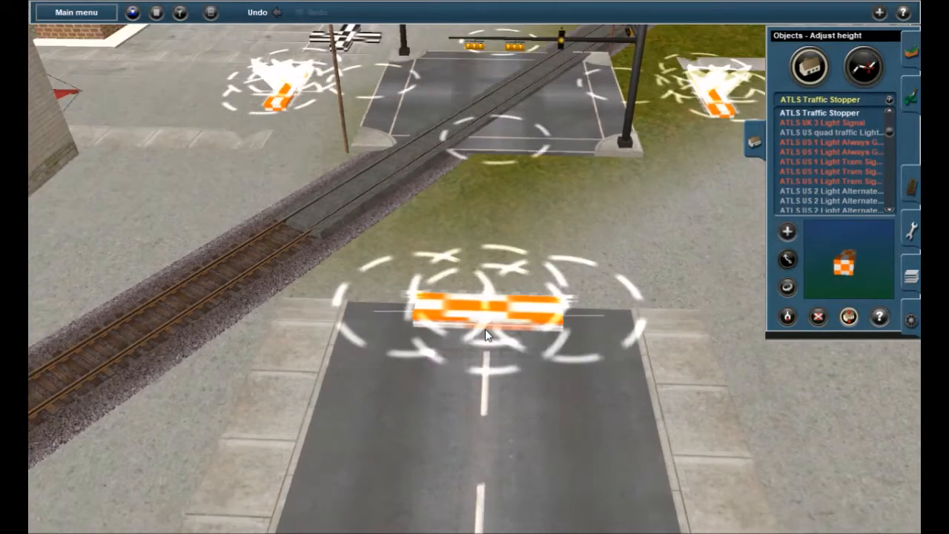
# Step: Raise the height of the traffic stopper on the south approach between the parking lot and the red-awning building
pyautogui.press('Left')
pyautogui.press('Up')
pyautogui.rightClick(467, 128)
pyautogui.press('Right')
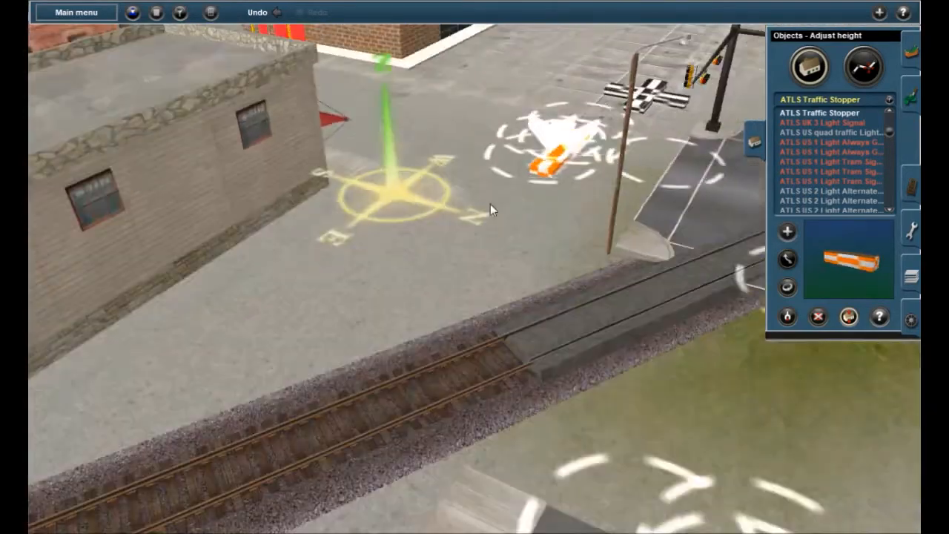
pyautogui.rightClick(477, 212)
pyautogui.moveTo(534, 313); pyautogui.dragTo(533, 289)
# Step: Raise the traffic stopper on the west approach by 0.40, to a height of 10.40
pyautogui.rightClick(556, 286)
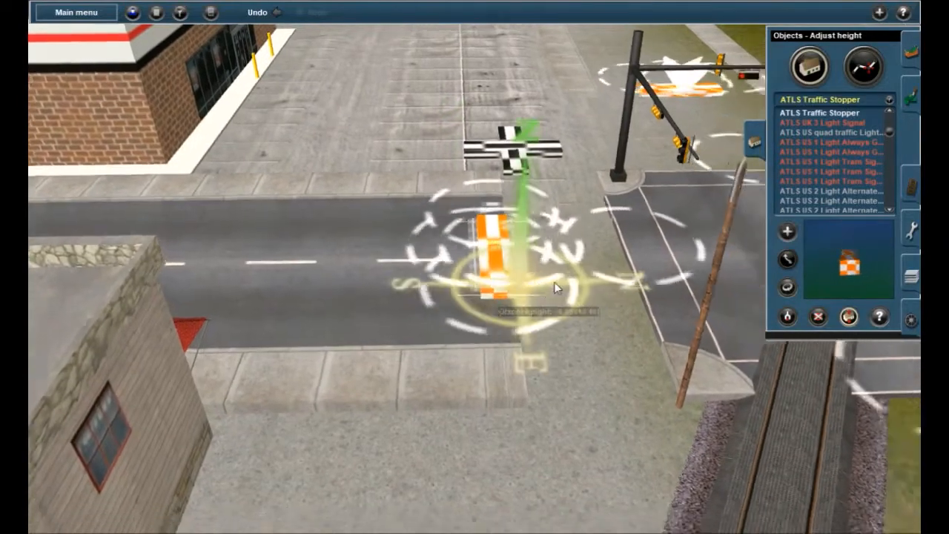
pyautogui.rightClick(570, 235)
pyautogui.press('Left')
pyautogui.rightClick(384, 248)
pyautogui.press('Left')
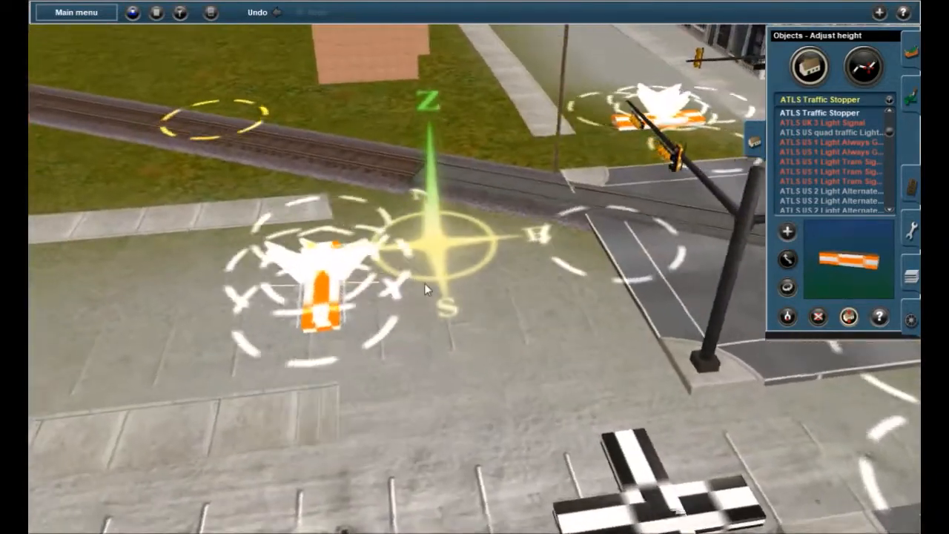
pyautogui.moveTo(361, 333); pyautogui.dragTo(361, 308)
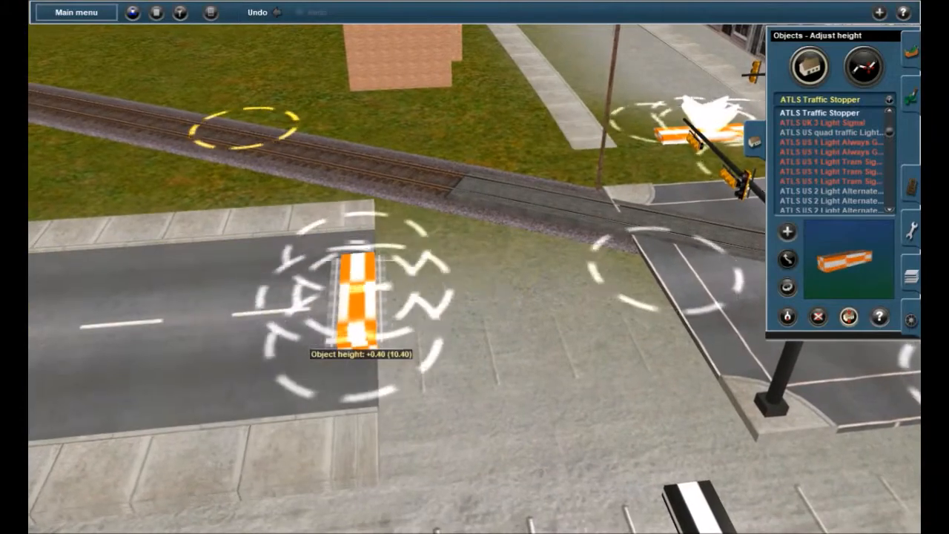
# Step: Raise the traffic stopper on the north approach by the blue corner shop by 0.40, to a height of 10.40
pyautogui.rightClick(604, 217)
pyautogui.rightClick(585, 220)
pyautogui.press('Left')
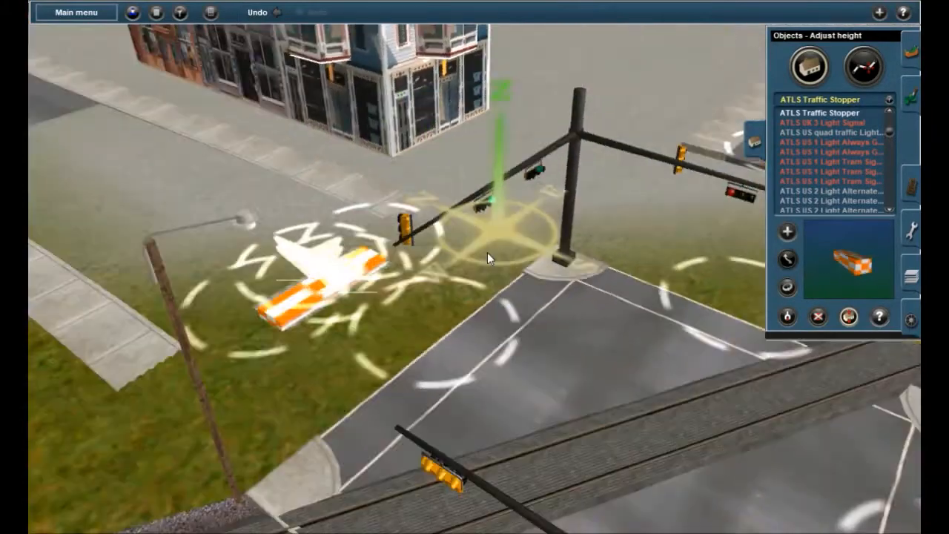
pyautogui.rightClick(454, 333)
pyautogui.moveTo(473, 311); pyautogui.dragTo(474, 296)
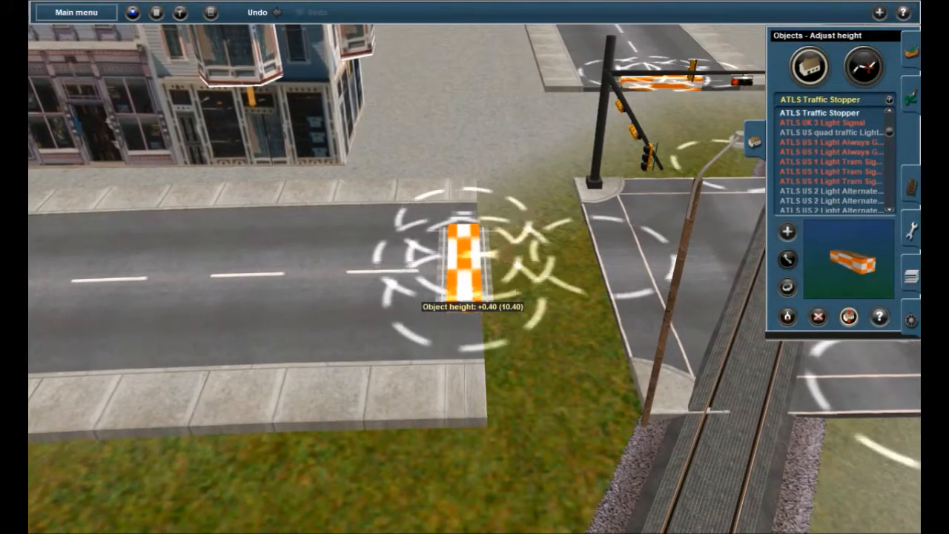
pyautogui.rightClick(469, 333)
pyautogui.scroll(-4, 504, 348)
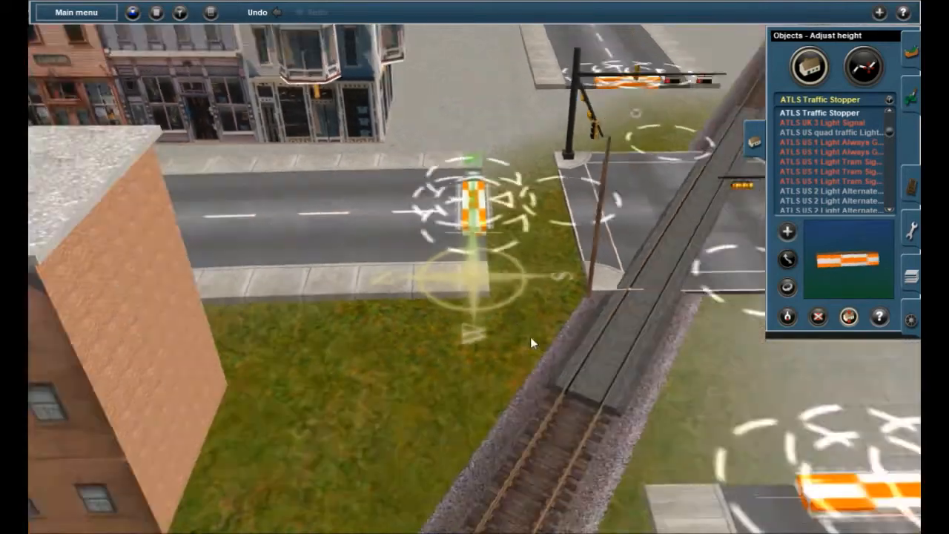
pyautogui.rightClick(482, 313)
pyautogui.press('Left')
pyautogui.press('Up')
pyautogui.press('Left')
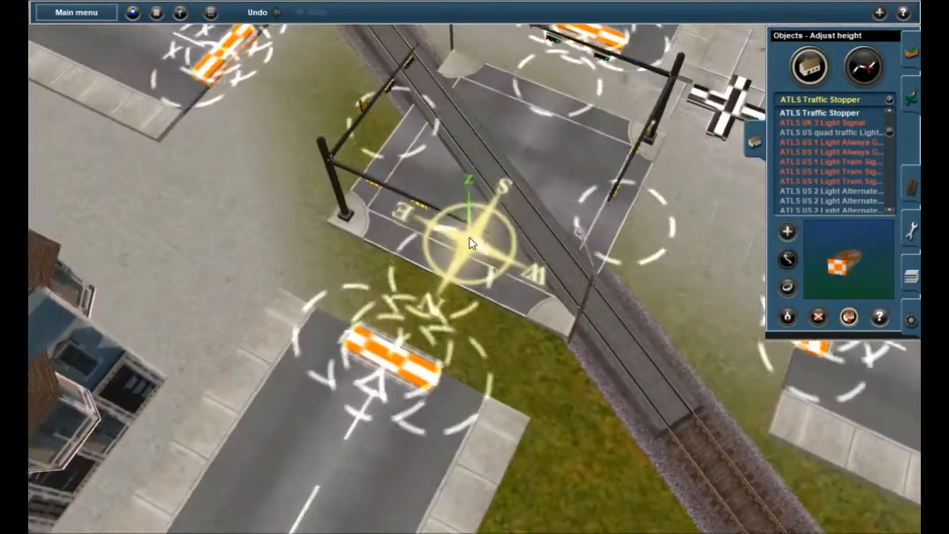
# Step: Sample the YARNish L2 DL1 road spline from the existing road and use it to join the east road end to the intersection
pyautogui.rightClick(260, 233)
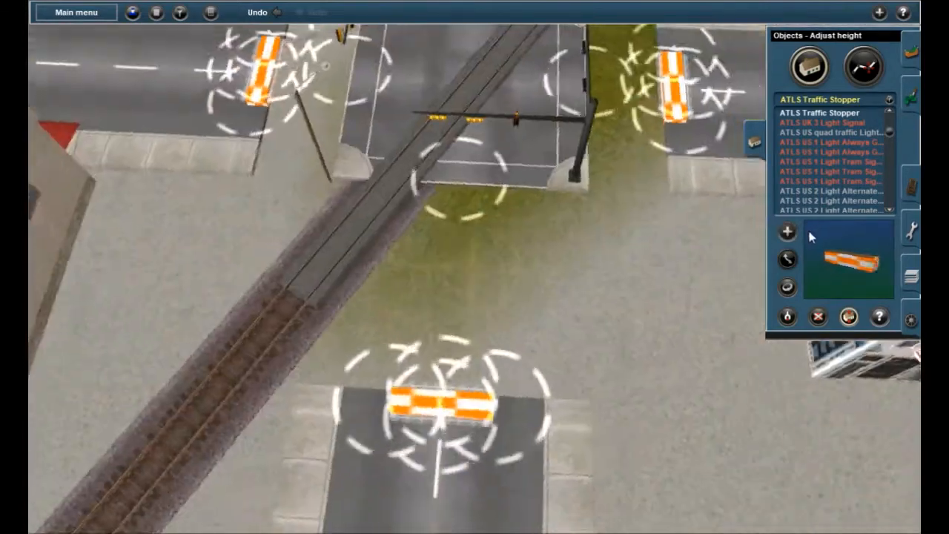
pyautogui.click(857, 71)
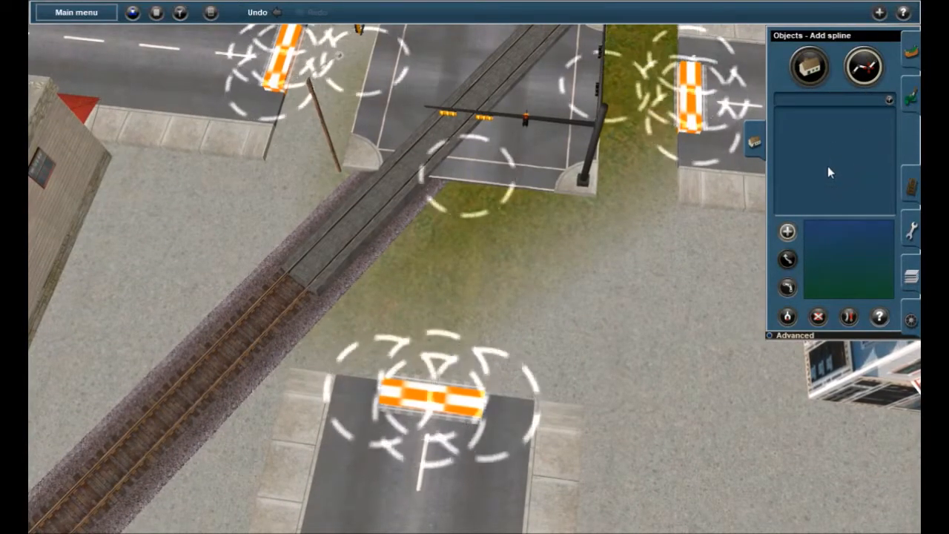
pyautogui.click(783, 319)
pyautogui.click(364, 496)
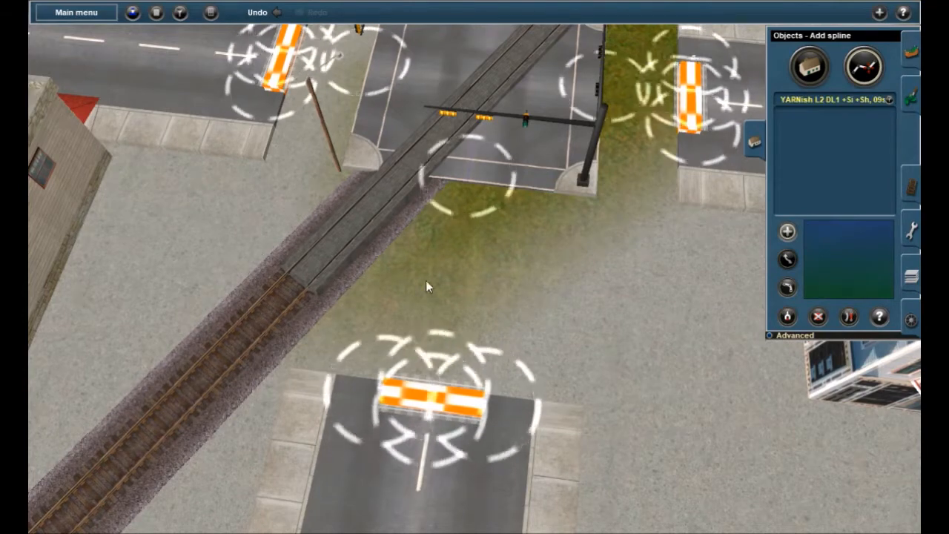
pyautogui.moveTo(468, 179); pyautogui.dragTo(443, 373)
# Step: Extend the same YARNish road spline between the intersection and the road ends on the north, south and west approaches
pyautogui.rightClick(478, 337)
pyautogui.rightClick(557, 169)
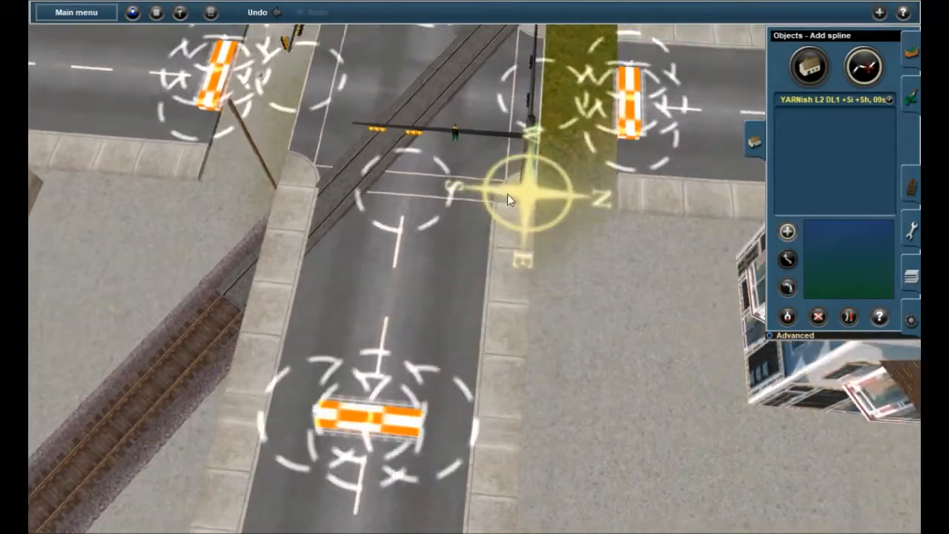
pyautogui.press('Right')
pyautogui.moveTo(592, 200); pyautogui.dragTo(594, 193)
pyautogui.rightClick(274, 156)
pyautogui.press('Left')
pyautogui.moveTo(429, 218); pyautogui.dragTo(373, 243)
pyautogui.moveTo(425, 197); pyautogui.dragTo(476, 278, button='right')
pyautogui.moveTo(479, 280); pyautogui.dragTo(441, 146)
pyautogui.rightClick(450, 194)
pyautogui.press('Left')
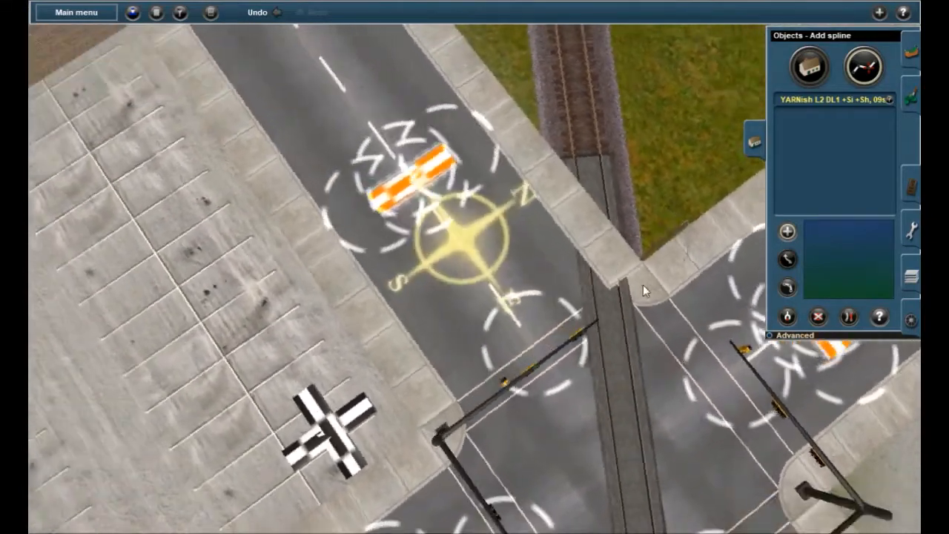
pyautogui.press('Down')
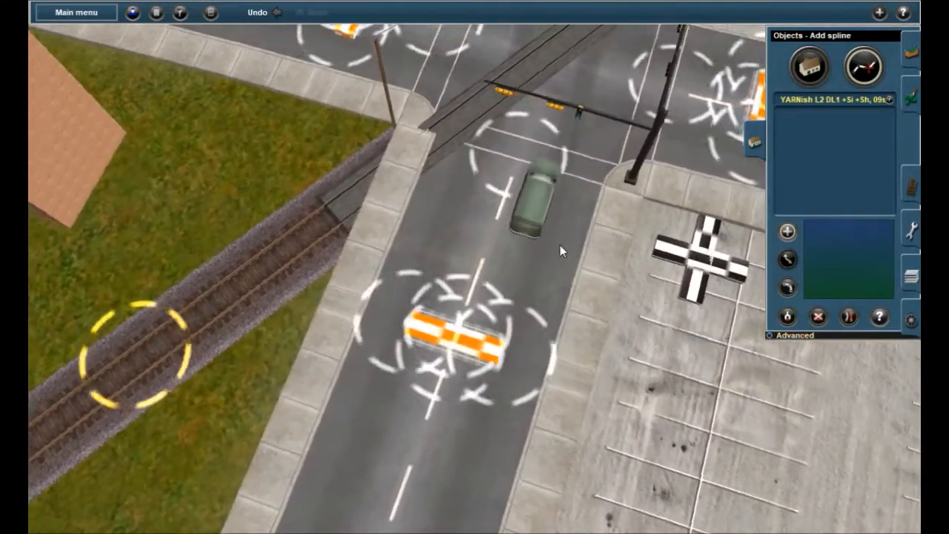
# Step: Examine the traffic stoppers on the road approaches to the intersection from above
pyautogui.press('Up')
pyautogui.rightClick(530, 222)
pyautogui.moveTo(415, 159); pyautogui.dragTo(463, 262, button='right')
pyautogui.press('Left')
pyautogui.press('Down')
pyautogui.press('Right')
pyautogui.press('Left')
pyautogui.press('Down')
pyautogui.rightClick(452, 316)
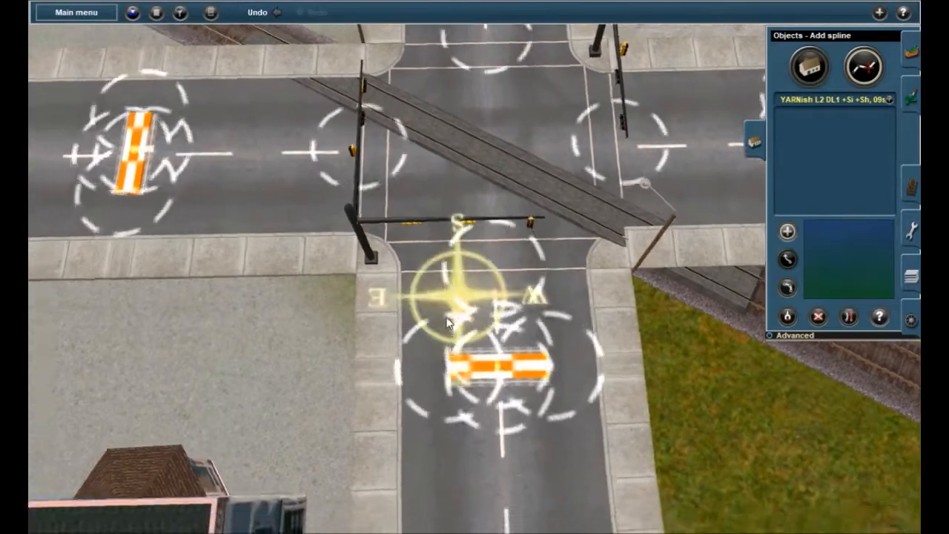
pyautogui.press('Left')
pyautogui.rightClick(370, 328)
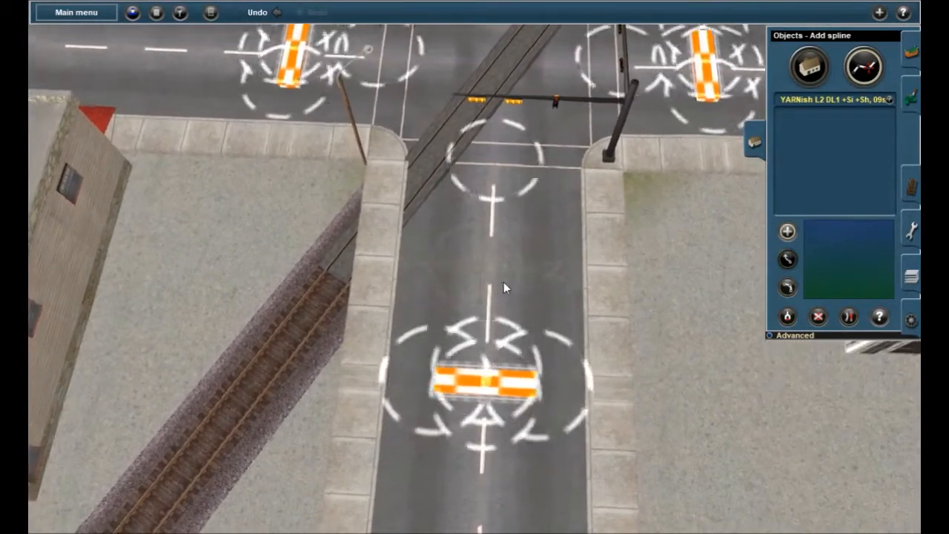
pyautogui.rightClick(509, 284)
pyautogui.rightClick(464, 229)
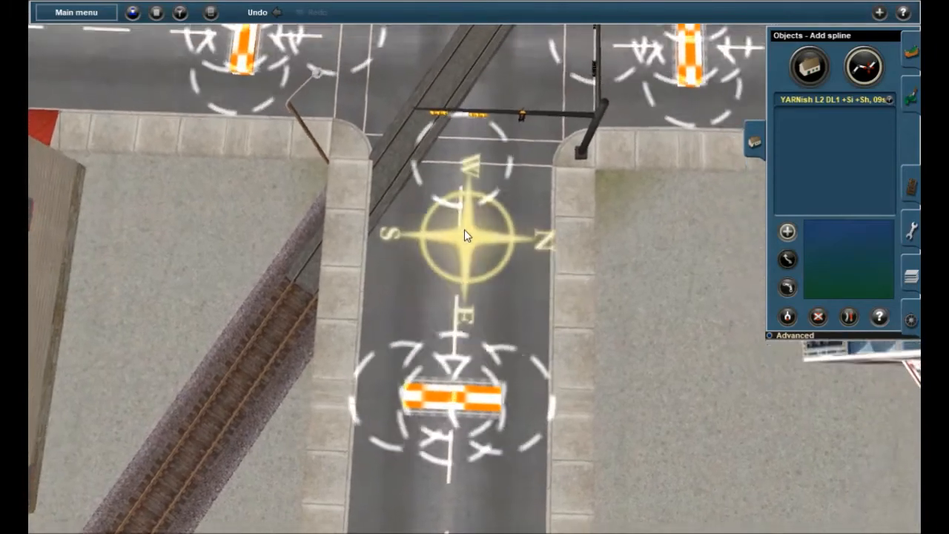
pyautogui.rightClick(440, 236)
pyautogui.press('Left')
pyautogui.rightClick(385, 296)
pyautogui.rightClick(430, 271)
pyautogui.rightClick(470, 302)
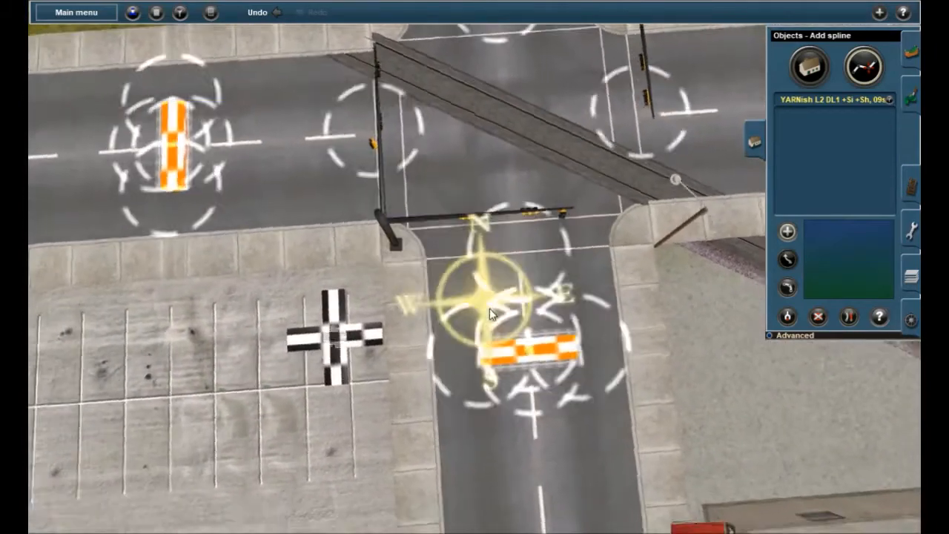
# Step: Inspect the whole intersection, with its traffic signals and diagonal rail crossing, from lower oblique angles
pyautogui.moveTo(534, 282); pyautogui.dragTo(427, 231, button='middle')
pyautogui.press('Left')
pyautogui.press('Down')
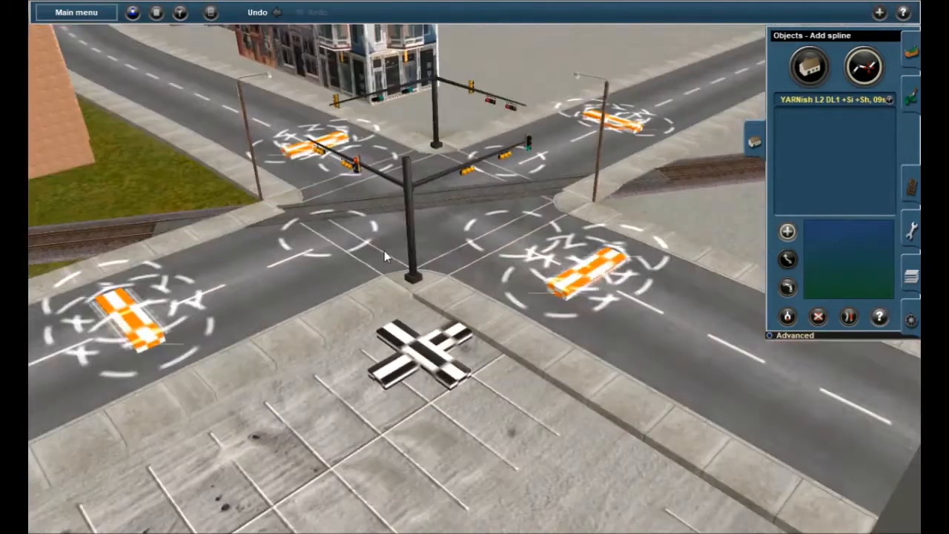
pyautogui.rightClick(482, 267)
pyautogui.press('Left')
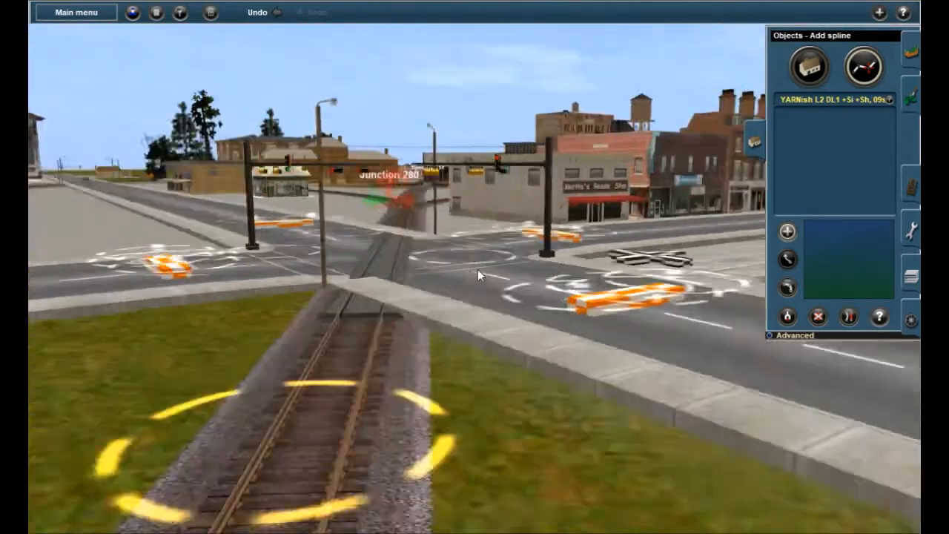
pyautogui.press('Left')
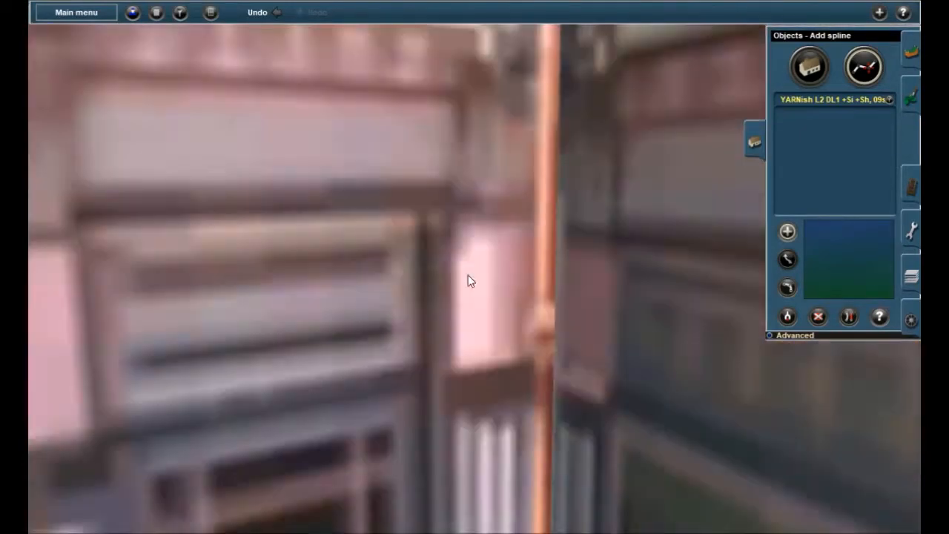
pyautogui.press('Left')
pyautogui.press('Up')
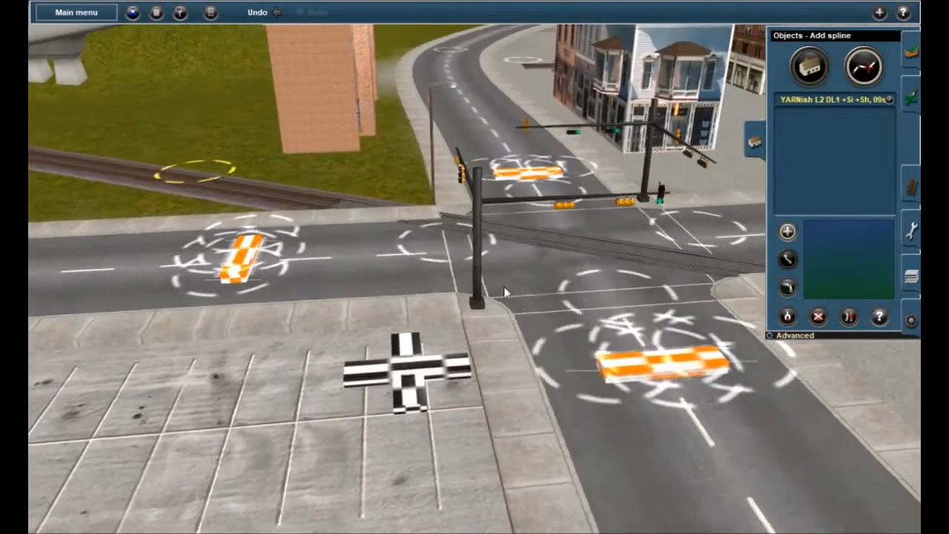
pyautogui.rightClick(504, 298)
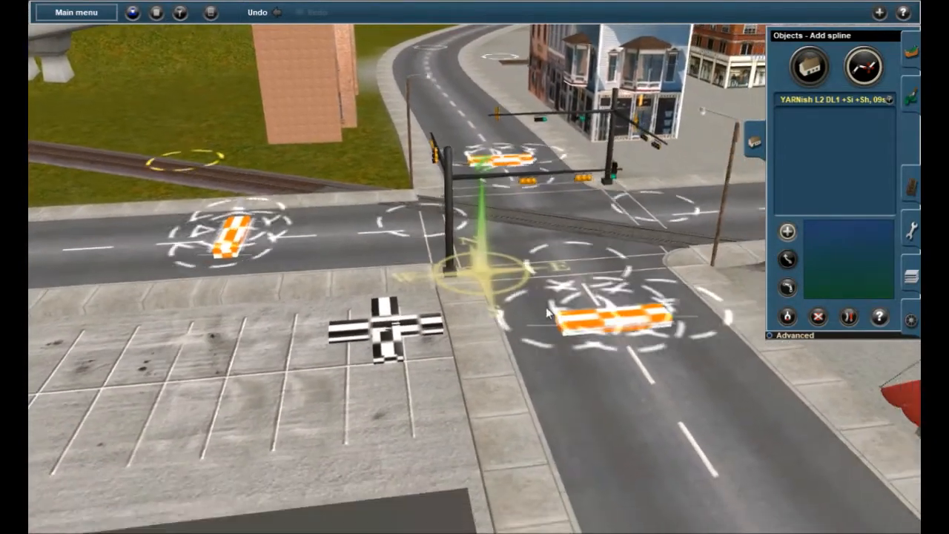
pyautogui.moveTo(515, 221); pyautogui.dragTo(464, 315, button='right')
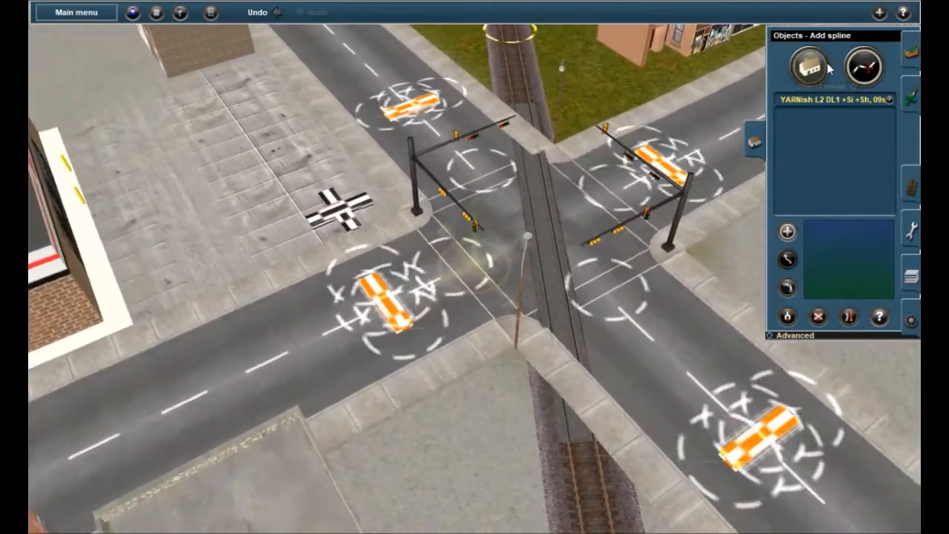
# Step: Place an ATLS Slave(TF) object on the open ground beside the blue corner building
pyautogui.click(824, 68)
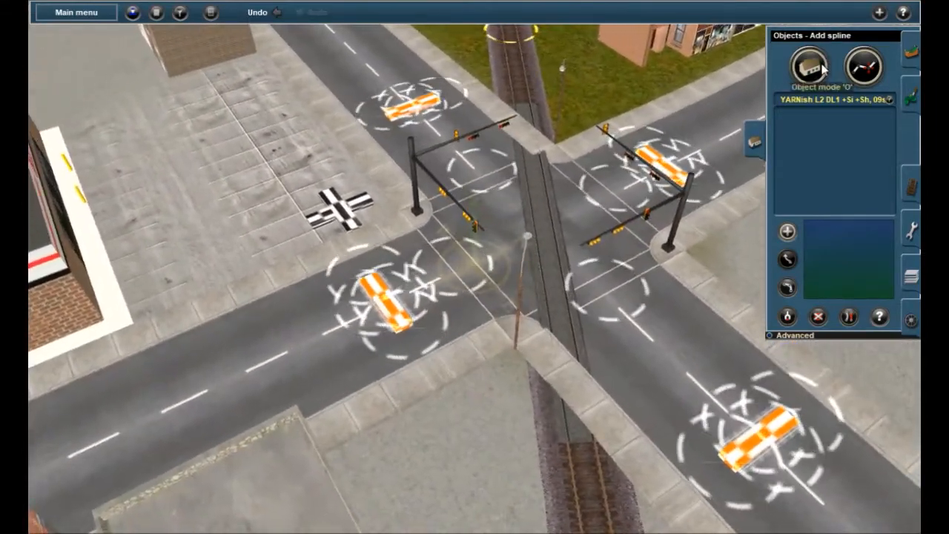
pyautogui.click(182, 12)
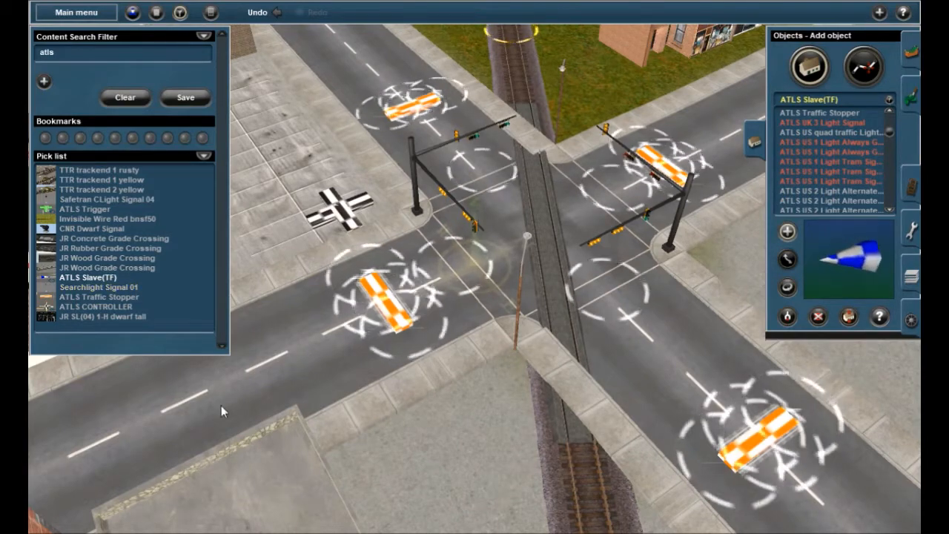
pyautogui.rightClick(491, 443)
pyautogui.rightClick(463, 363)
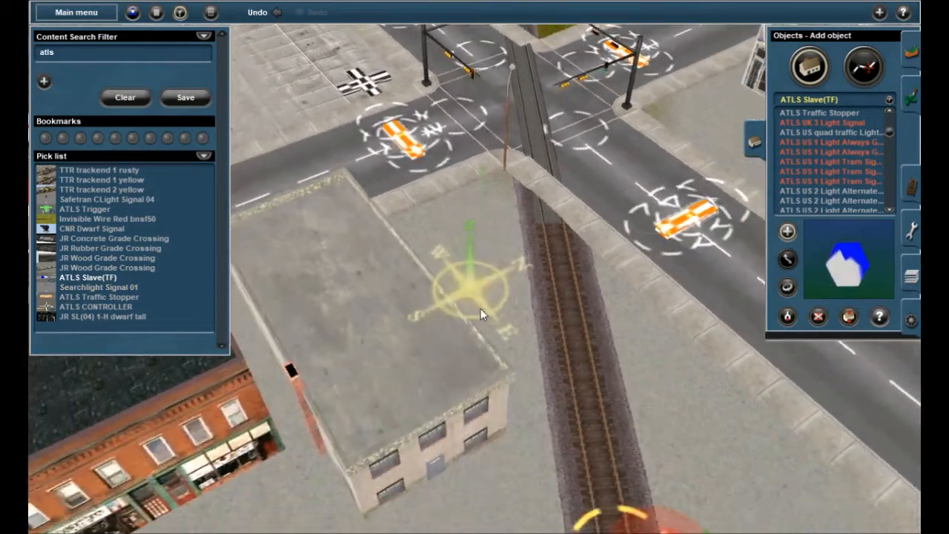
pyautogui.rightClick(517, 201)
pyautogui.rightClick(437, 223)
pyautogui.rightClick(435, 224)
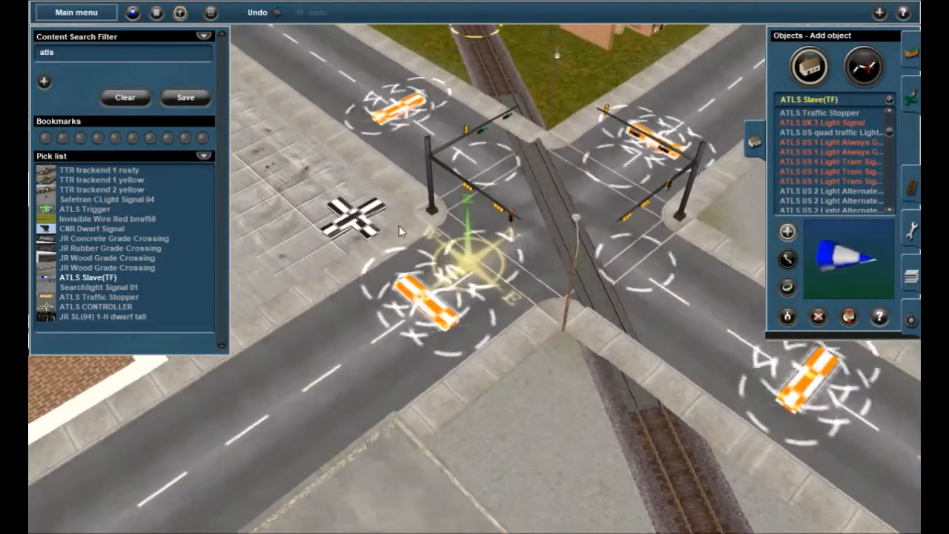
pyautogui.rightClick(493, 250)
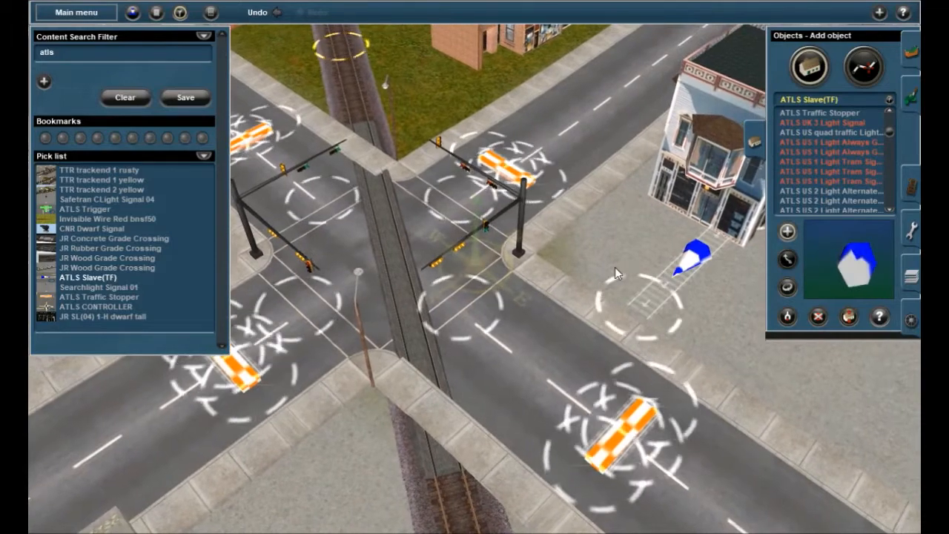
# Step: Rotate and move the ATLS Slave(TF) so it lies along the sidewalk in front of the blue building
pyautogui.click(787, 259)
pyautogui.click(787, 287)
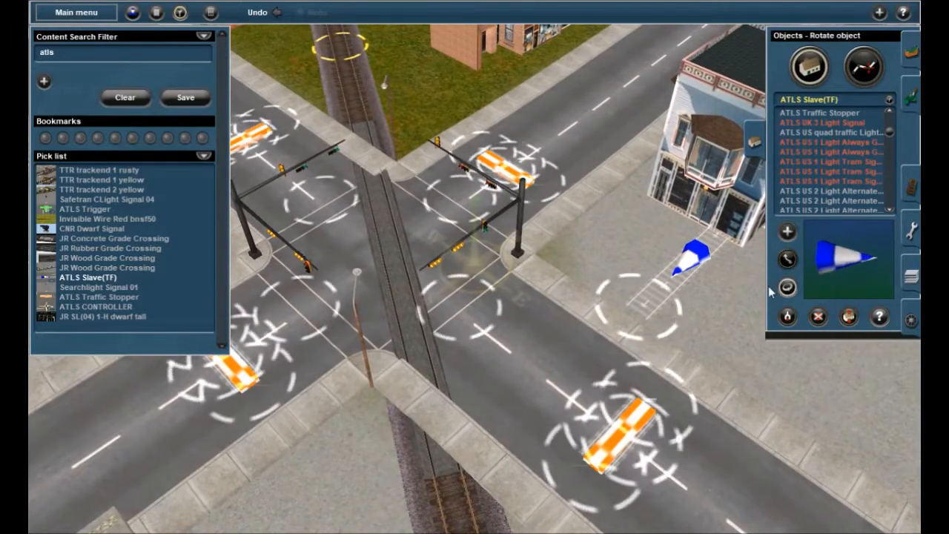
pyautogui.moveTo(675, 289)
pyautogui.mouseDown()
pyautogui.moveTo(693, 278)
pyautogui.moveTo(688, 297)
pyautogui.mouseUp()
pyautogui.click(787, 259)
pyautogui.rightClick(680, 294)
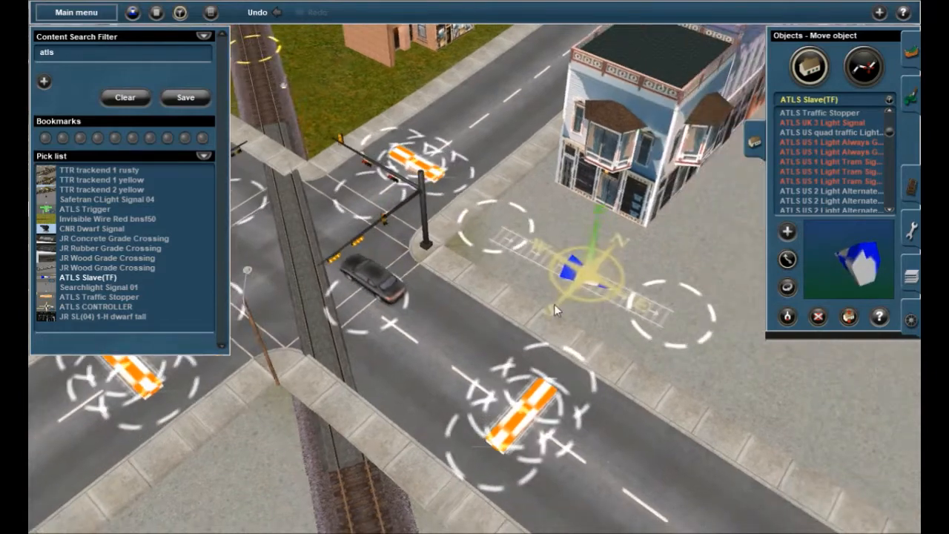
# Step: Place a second ATLS Slave(TF) in the parking lot near the controller and rotate it to about 59 degrees
pyautogui.rightClick(238, 347)
pyautogui.rightClick(249, 263)
pyautogui.click(788, 288)
pyautogui.moveTo(482, 189); pyautogui.dragTo(452, 190)
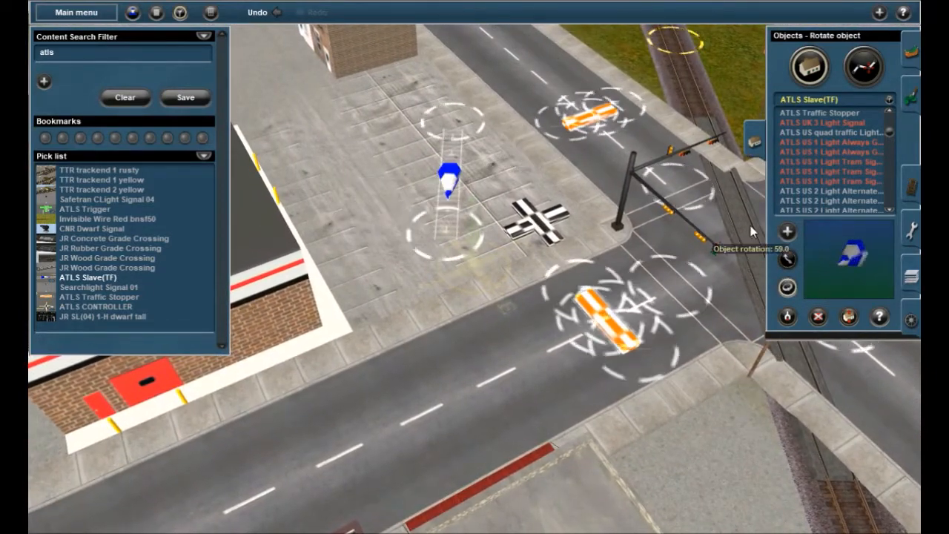
# Step: Connect both slaves' track ends to the four traffic stoppers' tracks with Invisible Wire Red bnsf50
pyautogui.rightClick(537, 233)
pyautogui.rightClick(561, 259)
pyautogui.press('Left')
pyautogui.press('Right')
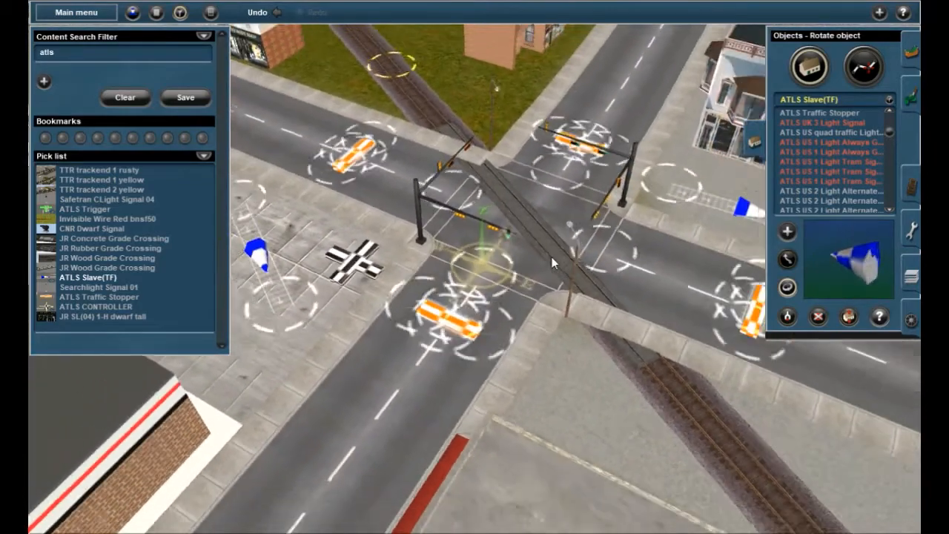
pyautogui.rightClick(548, 256)
pyautogui.rightClick(429, 261)
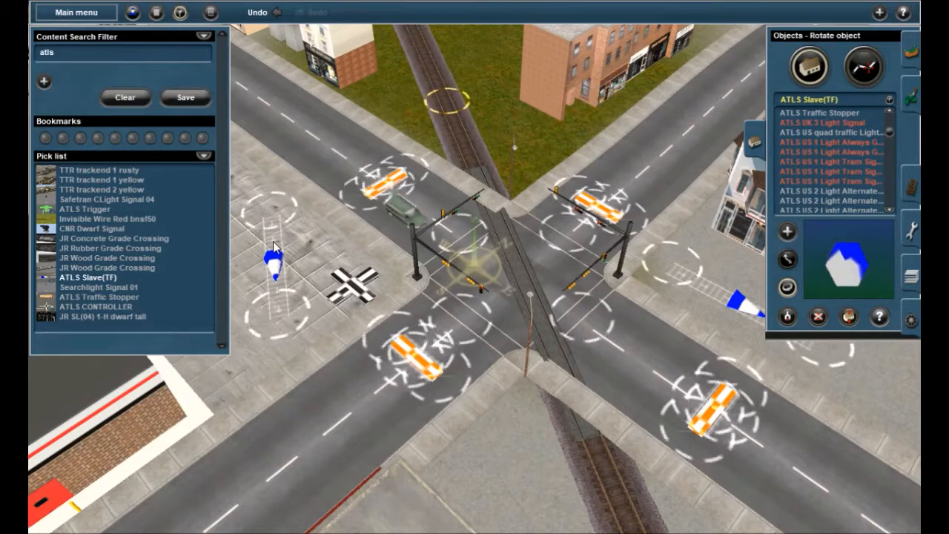
pyautogui.click(96, 218)
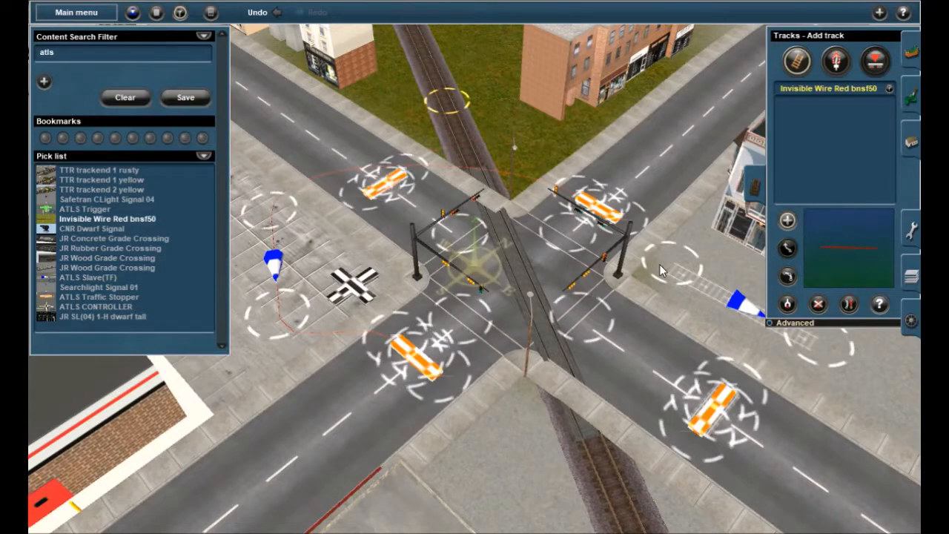
pyautogui.moveTo(664, 267); pyautogui.dragTo(363, 224)
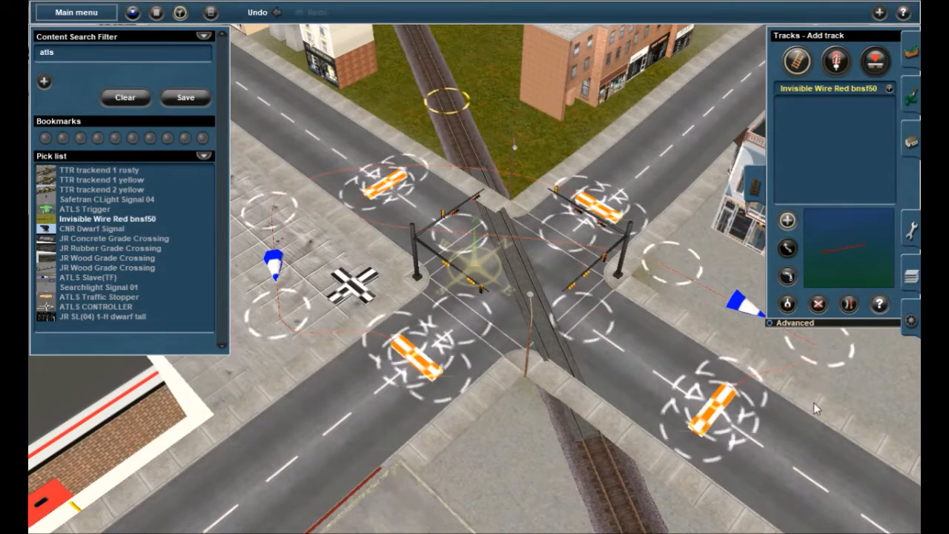
pyautogui.click(879, 304)
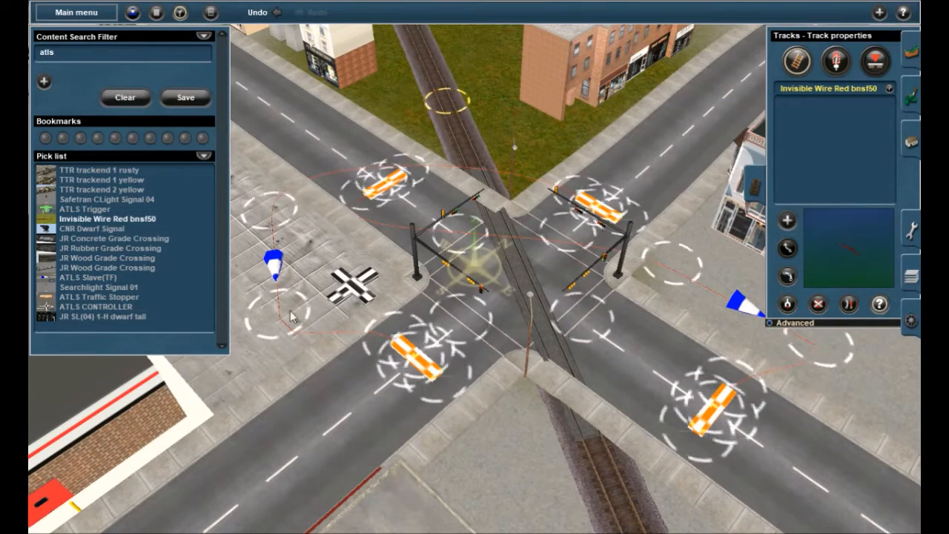
pyautogui.click(273, 264)
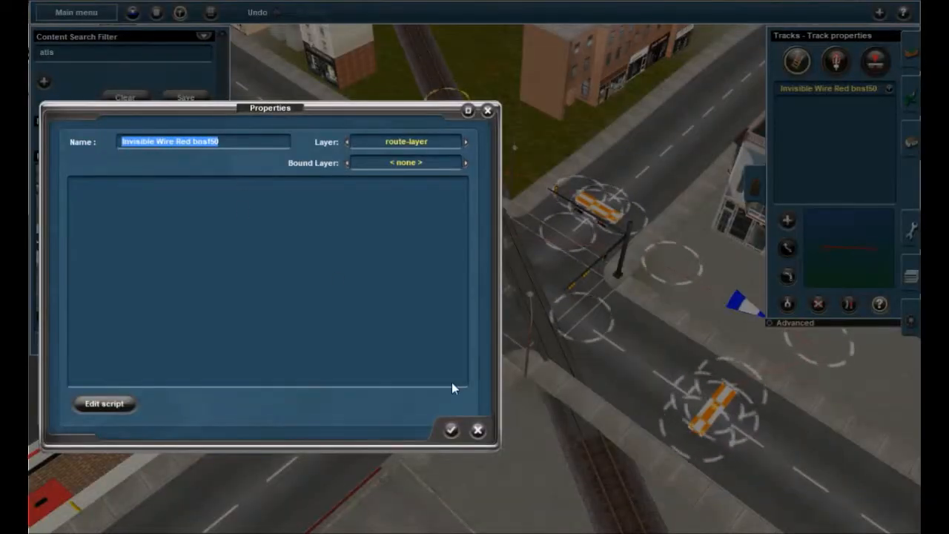
pyautogui.click(477, 430)
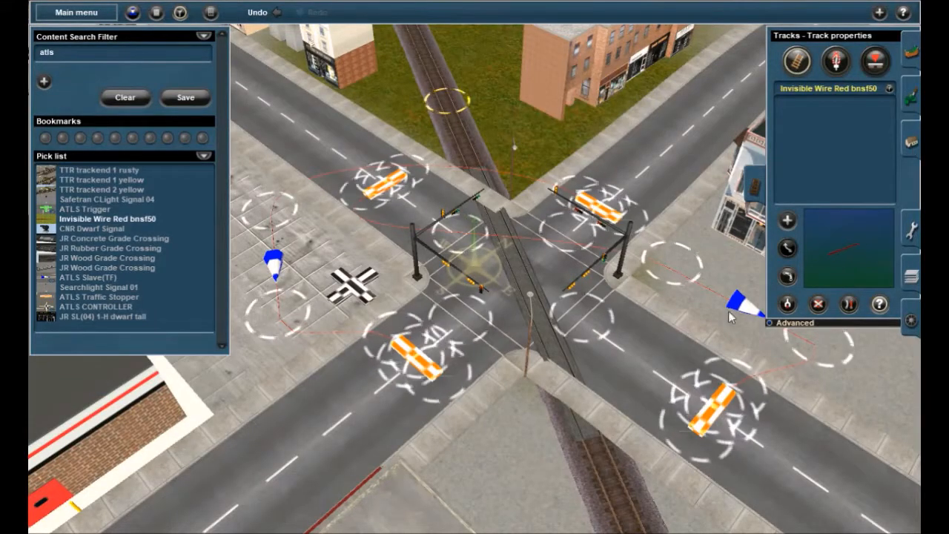
# Step: Set the parking-lot ATLS Slave's properties to channel 6 and Route 1
pyautogui.click(911, 141)
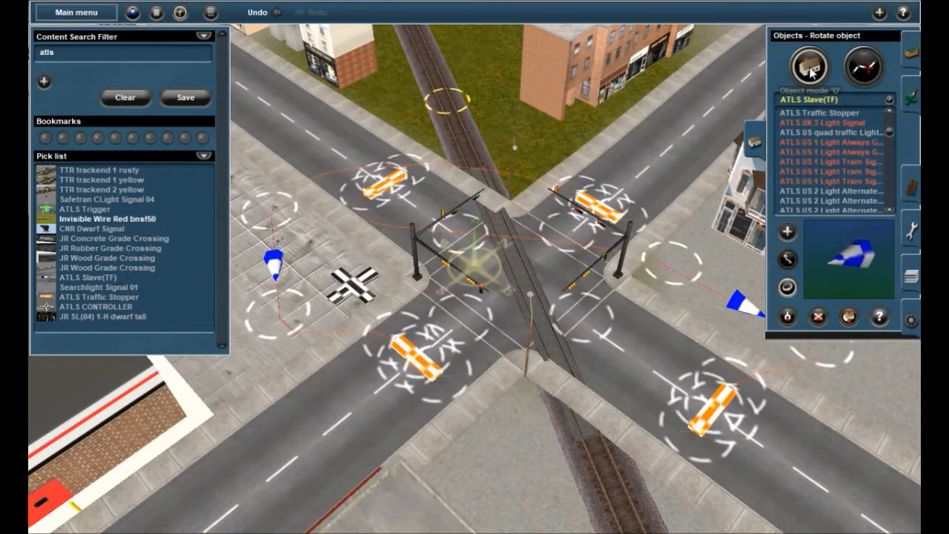
pyautogui.click(879, 316)
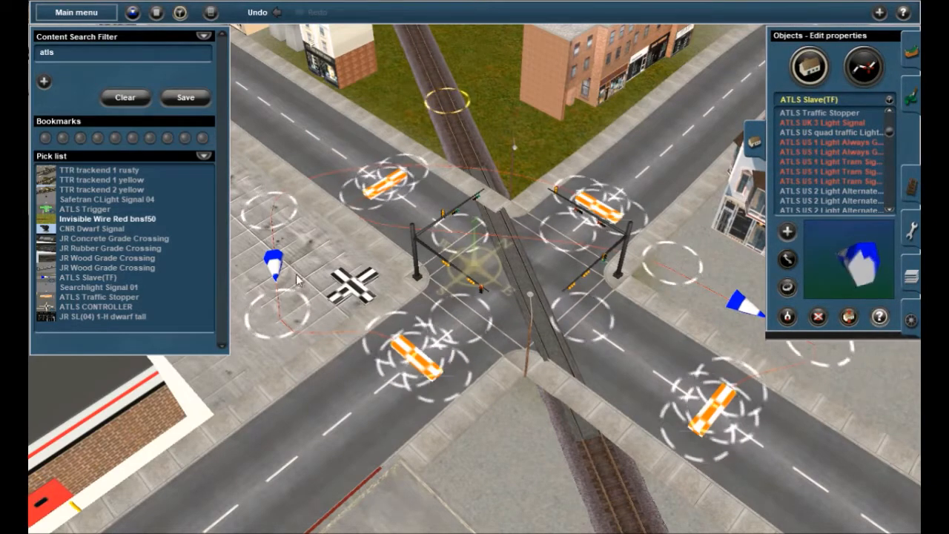
pyautogui.click(278, 264)
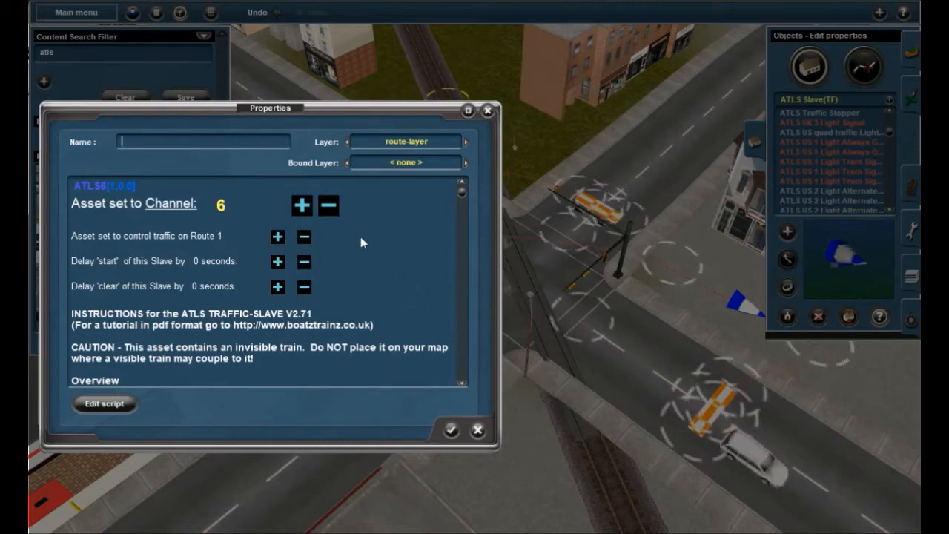
pyautogui.click(451, 430)
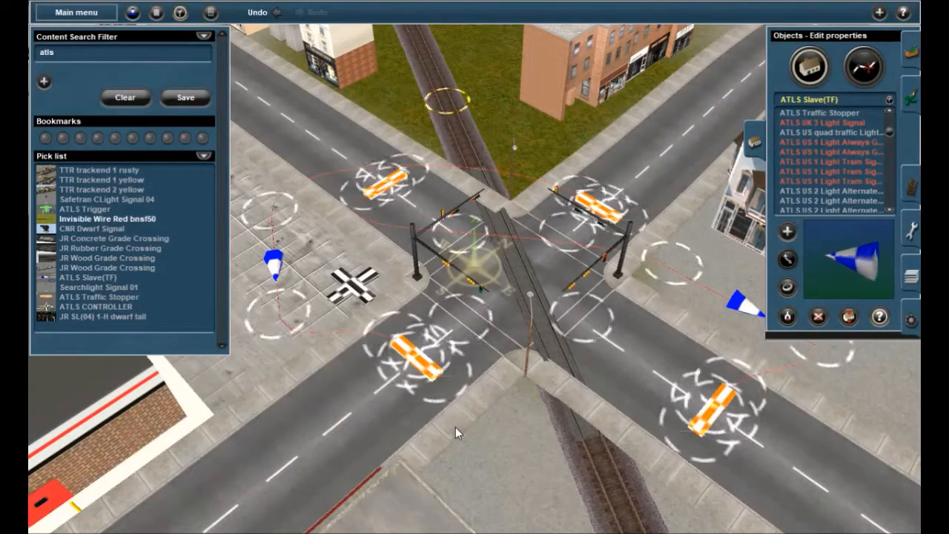
pyautogui.click(278, 267)
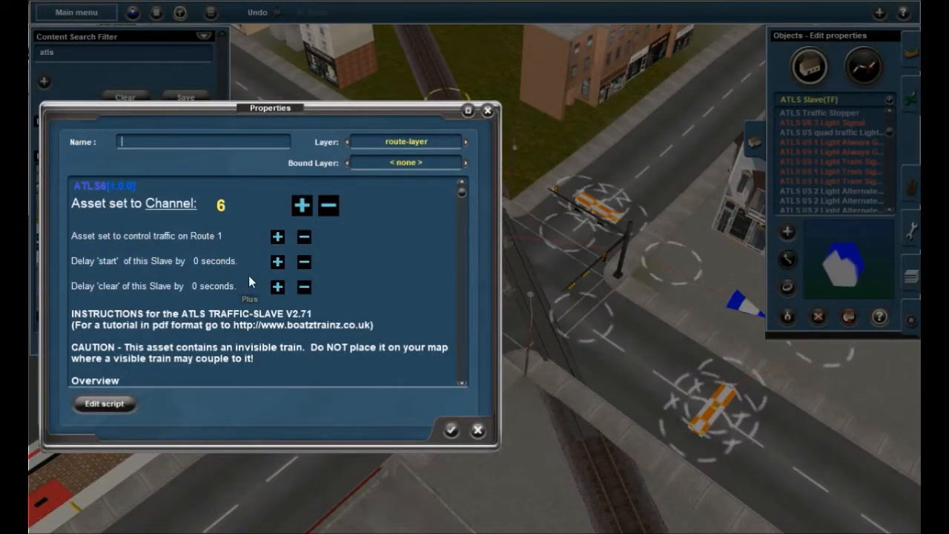
pyautogui.click(451, 429)
# Step: Set the ATLS Slave by the blue building to channel 6 and Route 2, and name it Traffic E-W
pyautogui.click(738, 305)
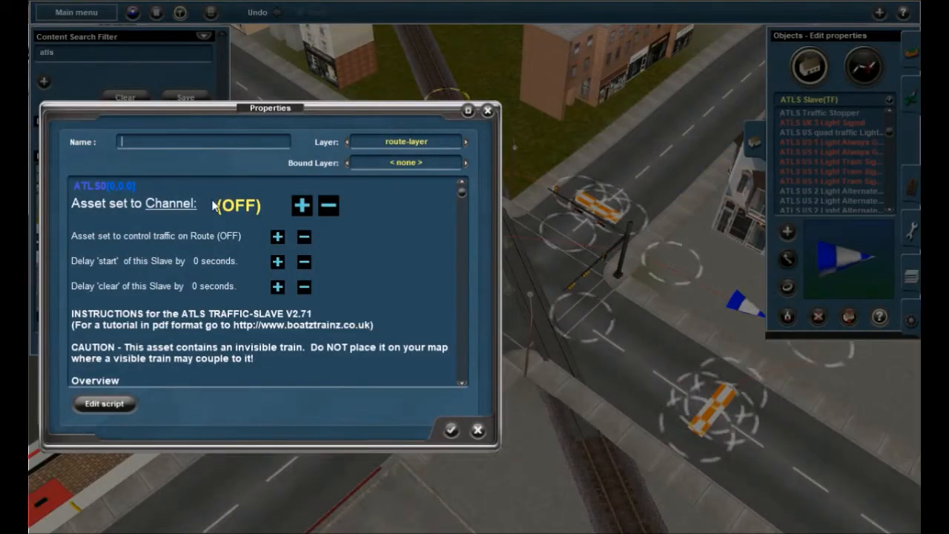
pyautogui.click(300, 206)
pyautogui.click(306, 207)
pyautogui.click(306, 207)
pyautogui.click(306, 207)
pyautogui.click(307, 207)
pyautogui.click(283, 242)
pyautogui.click(283, 242)
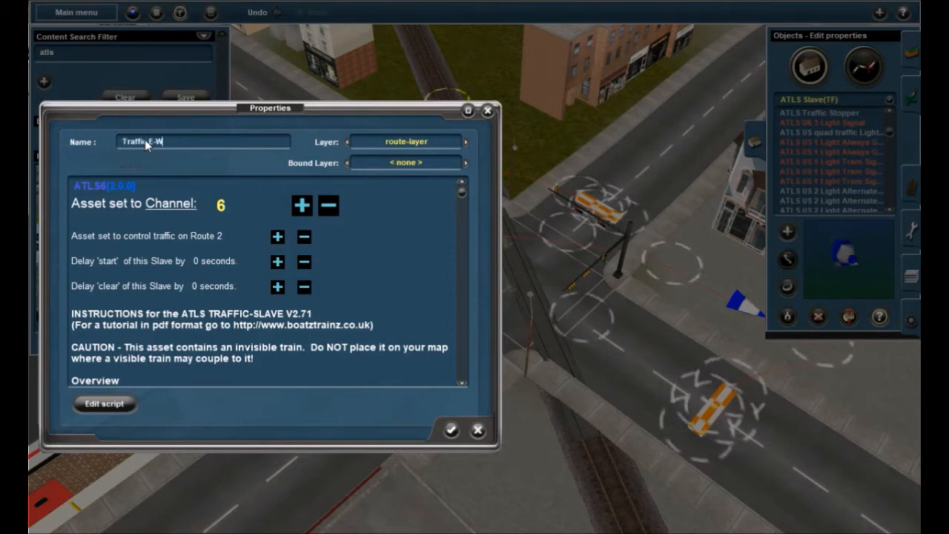
pyautogui.press('Escape')
# Step: Give the parking-lot ATLS Slave a name beginning with "Traffic N", and hide the content search and pick list
pyautogui.click(274, 263)
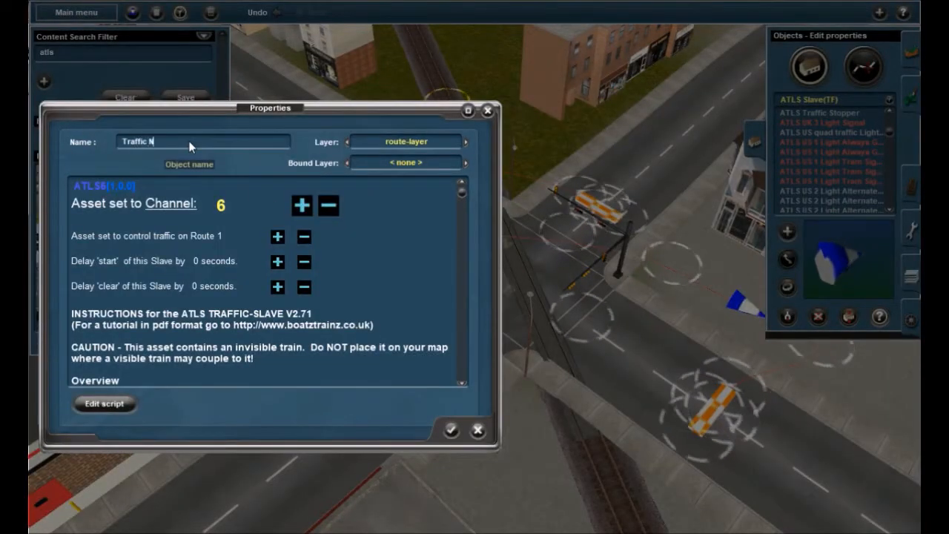
pyautogui.click(452, 431)
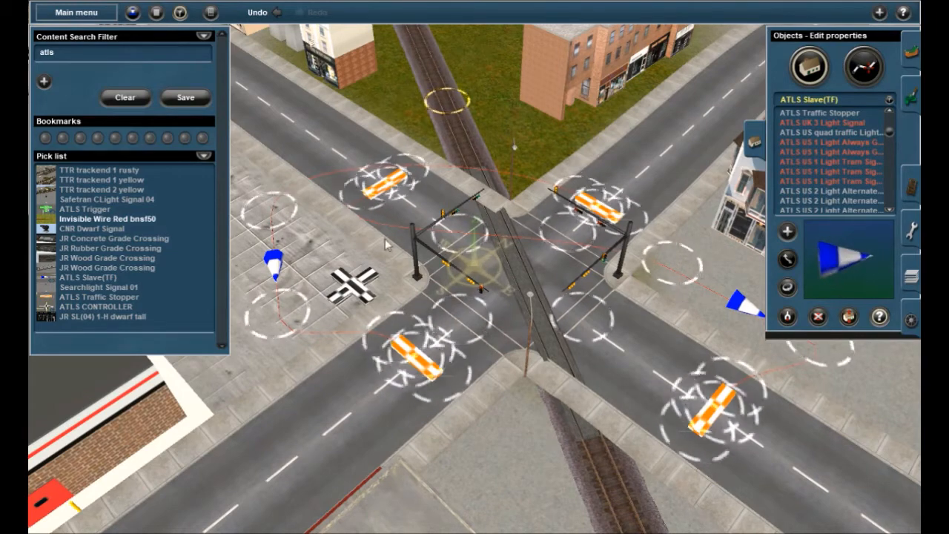
pyautogui.click(183, 13)
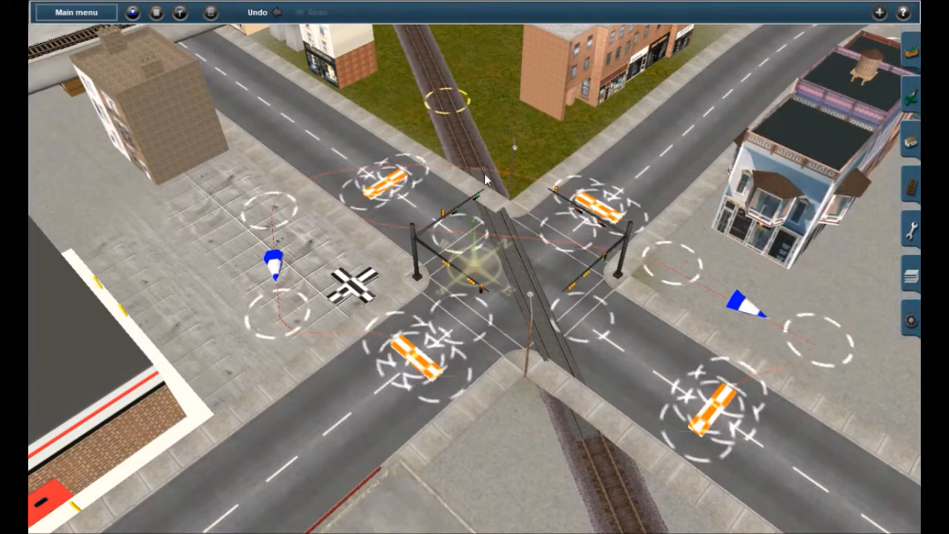
# Step: Look over the crossing with its traffic stoppers and slaves, and the nearby T-intersection by the Subway restaurant
pyautogui.rightClick(532, 311)
pyautogui.press('Down')
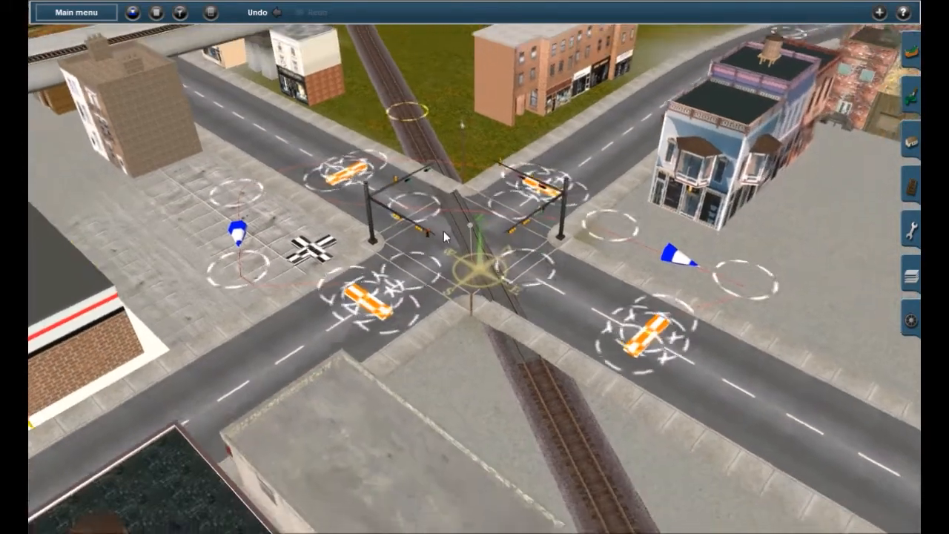
pyautogui.scroll(3, 444, 236)
pyautogui.press('Down')
pyautogui.press('Right')
pyautogui.press('Up')
pyautogui.moveTo(455, 256)
pyautogui.mouseDown(button='right')
pyautogui.moveTo(464, 246)
pyautogui.moveTo(459, 183)
pyautogui.moveTo(459, 228)
pyautogui.moveTo(493, 282)
pyautogui.mouseUp(button='right')
pyautogui.press('Left')
pyautogui.scroll(3, 494, 284)
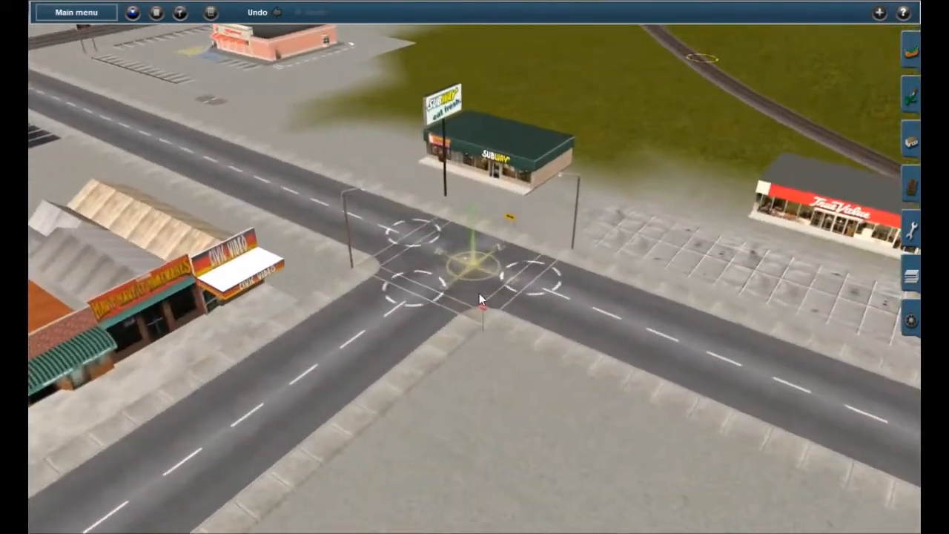
pyautogui.press('Left')
pyautogui.press('Down')
pyautogui.press('Right')
pyautogui.press('Up')
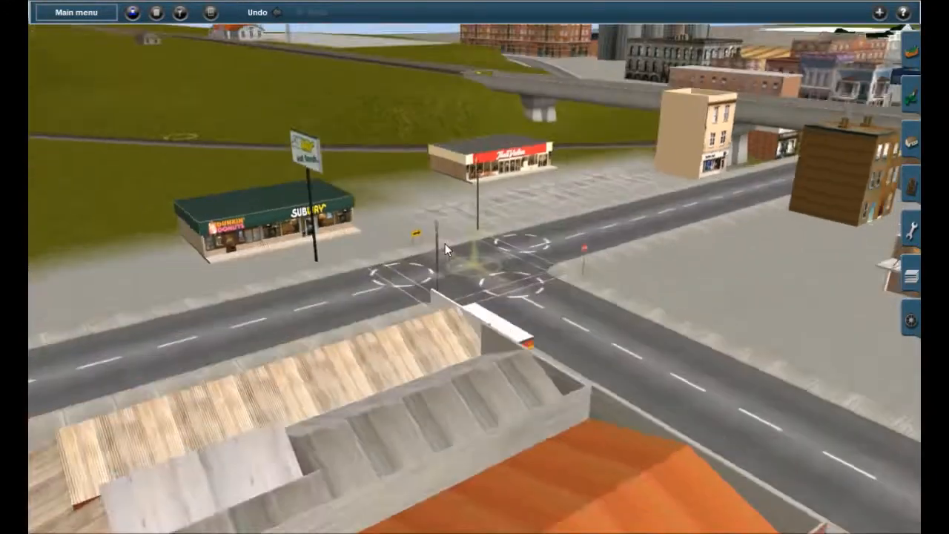
pyautogui.press('Right')
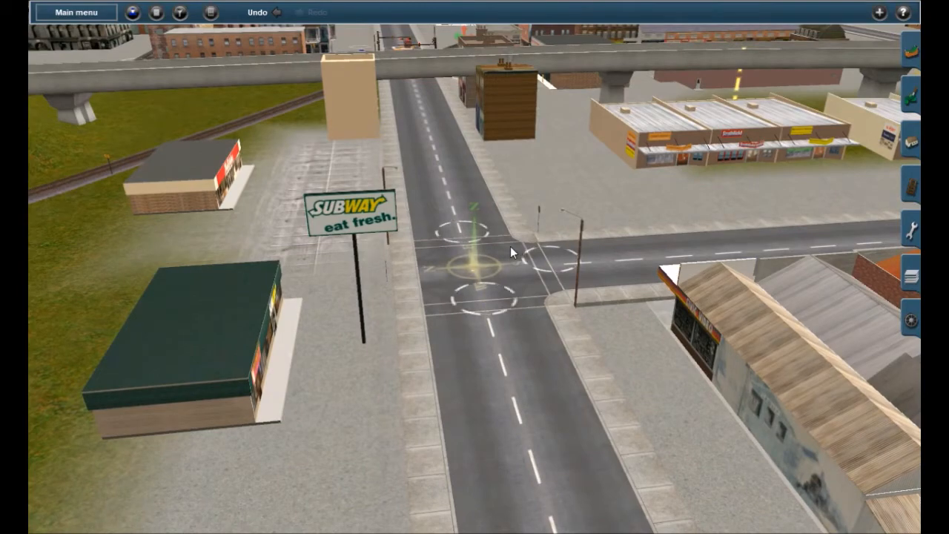
pyautogui.moveTo(498, 235); pyautogui.dragTo(445, 223, button='right')
pyautogui.press('Left')
pyautogui.press('Left')
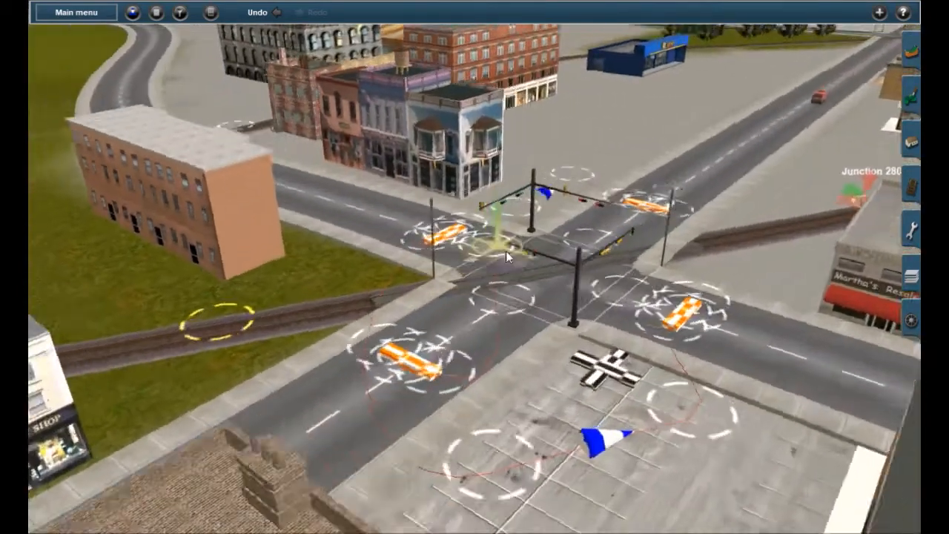
pyautogui.press('Left')
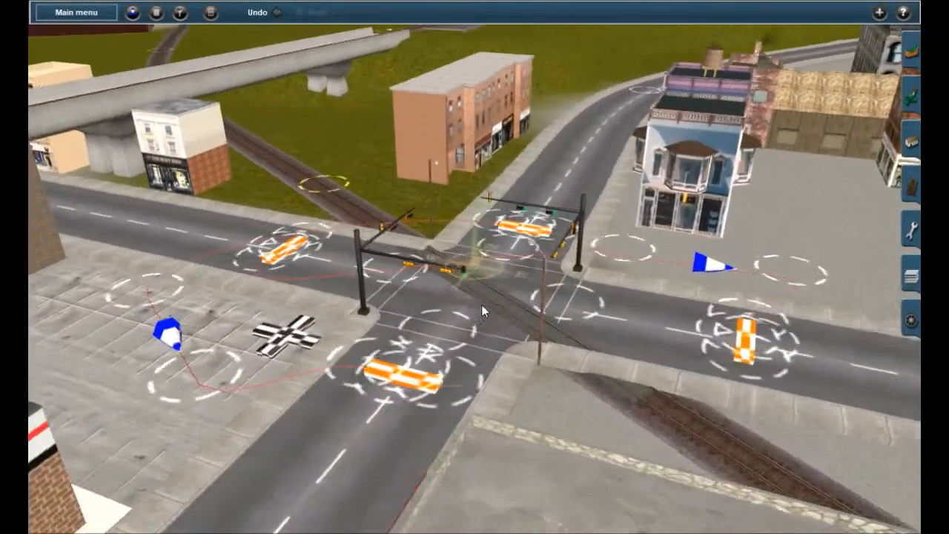
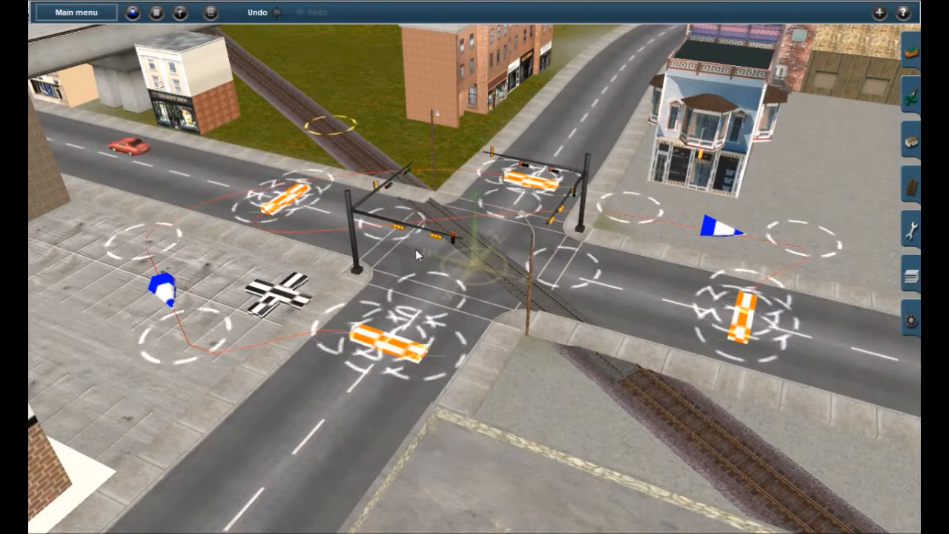
# Step: Bring up the object list and the content search filter, and clear the atls search text
pyautogui.rightClick(450, 302)
pyautogui.scroll(2, 483, 302)
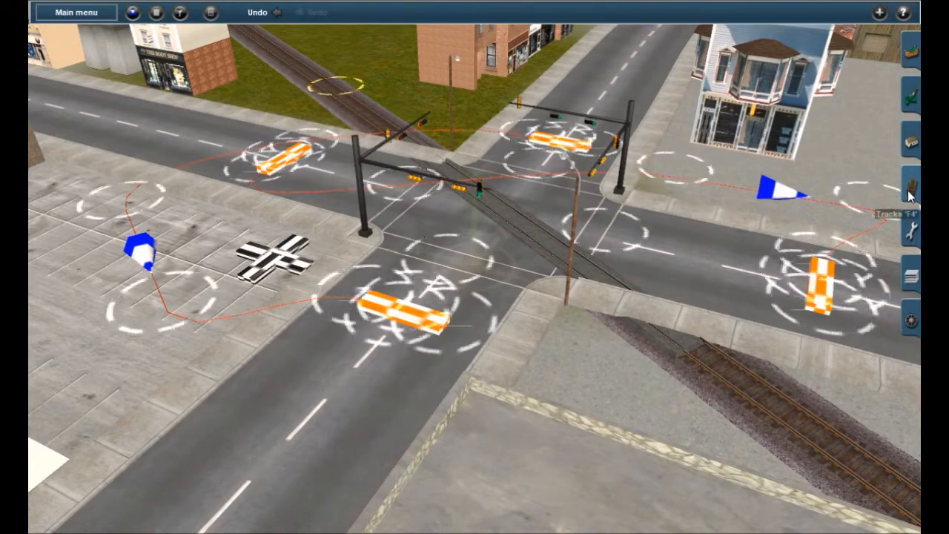
pyautogui.click(910, 141)
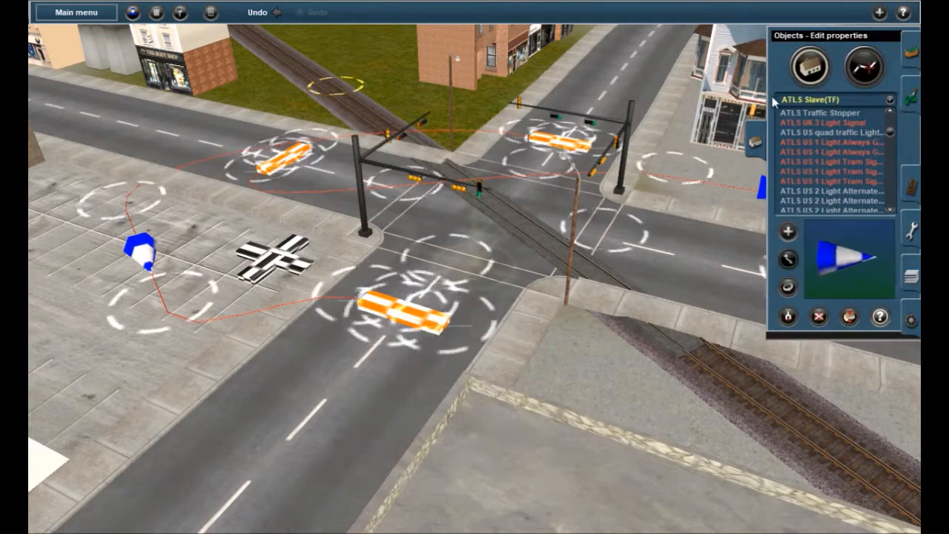
pyautogui.click(180, 13)
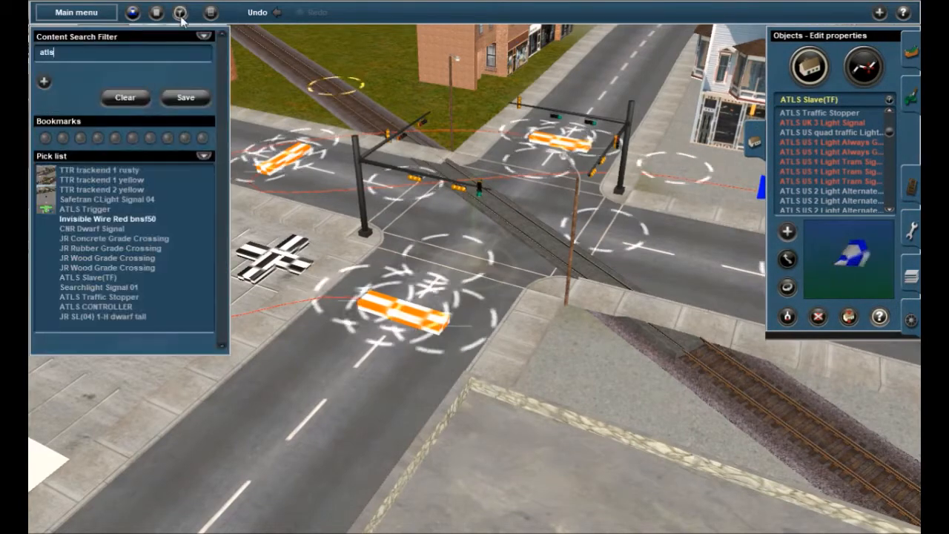
pyautogui.press('BackSpace')
pyautogui.press('BackSpace')
pyautogui.press('BackSpace')
pyautogui.press('BackSpace')
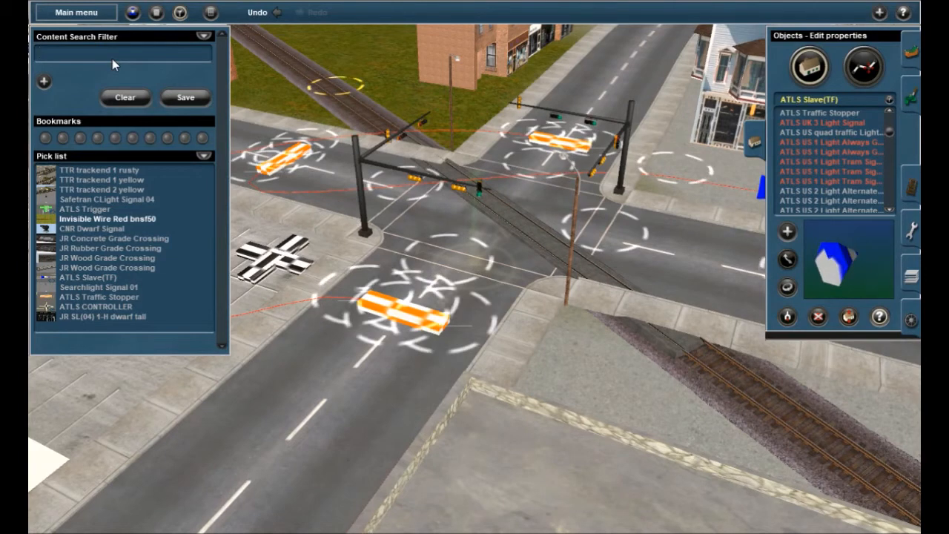
# Step: Try filtering the objects by "gates", and clear the search text
pyautogui.write('gates')
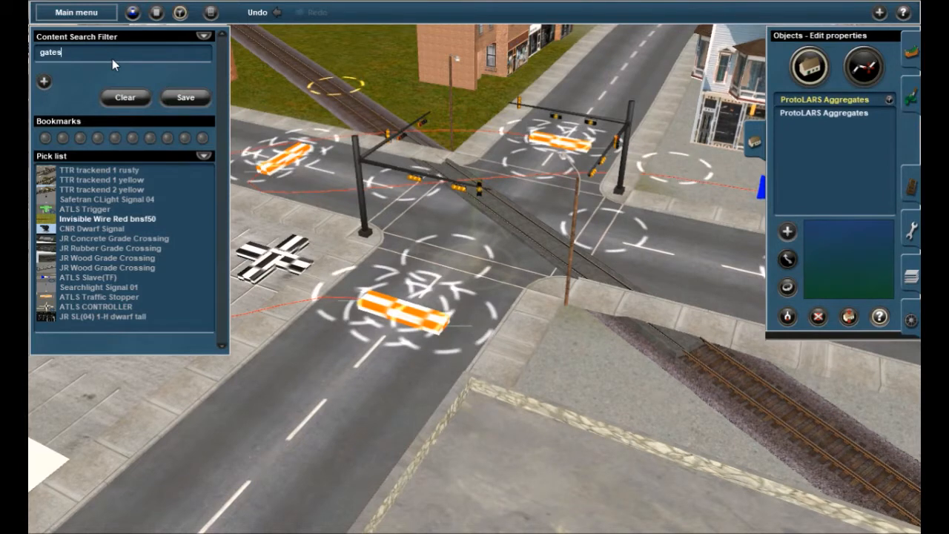
pyautogui.press('BackSpace')
pyautogui.press('BackSpace')
pyautogui.press('BackSpace')
pyautogui.press('BackSpace')
pyautogui.press('BackSpace')
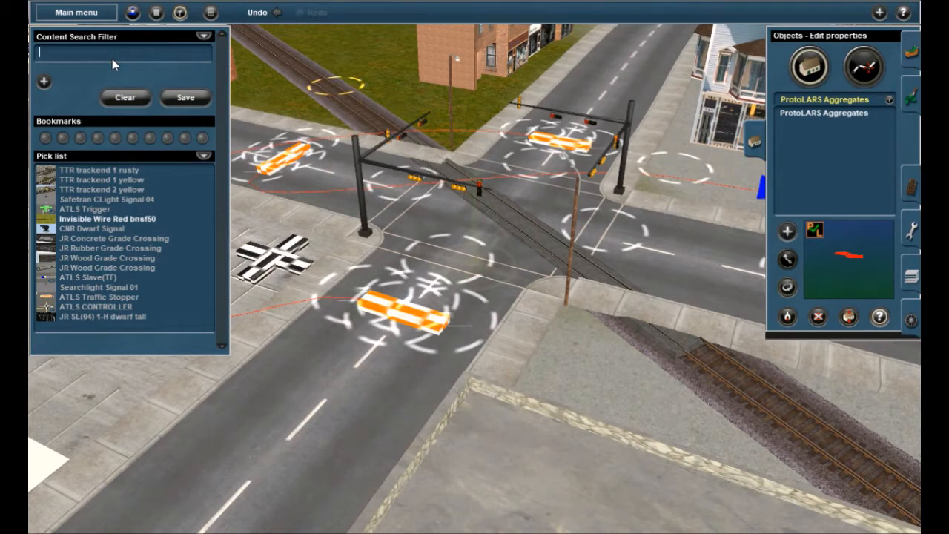
# Step: Filter the objects by "nrc w ped" and choose Grade Xing NRC W Ped Gate for placement
pyautogui.write('nrc')
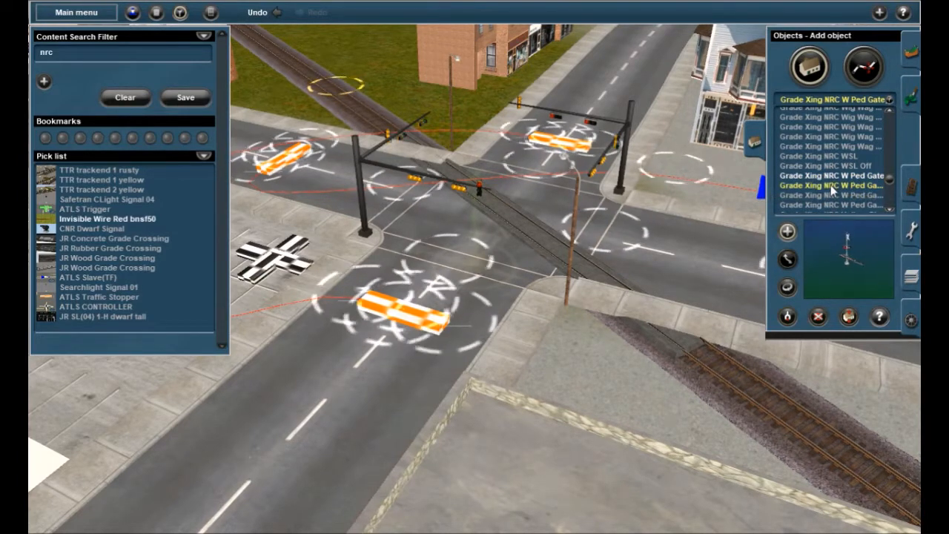
pyautogui.click(831, 186)
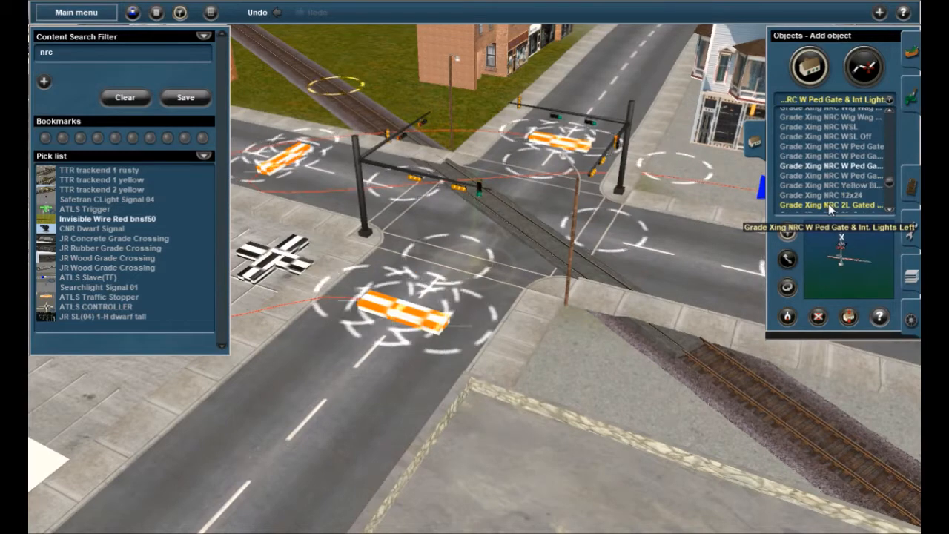
pyautogui.scroll(2, 828, 181)
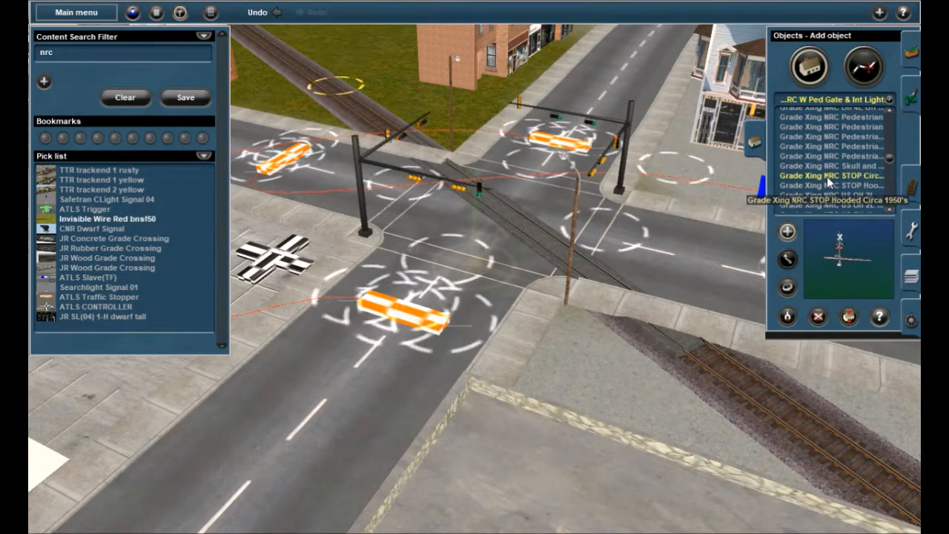
pyautogui.write('w ped')
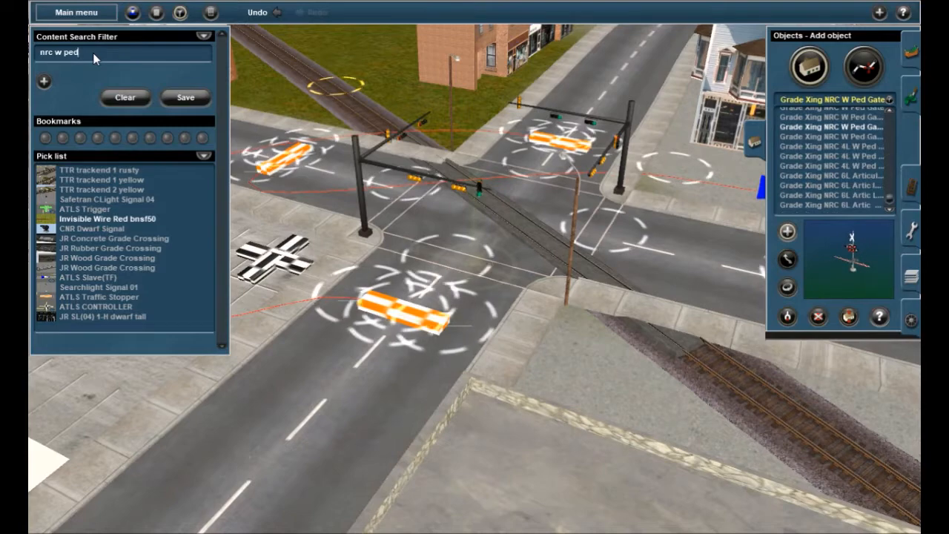
pyautogui.scroll(3, 824, 150)
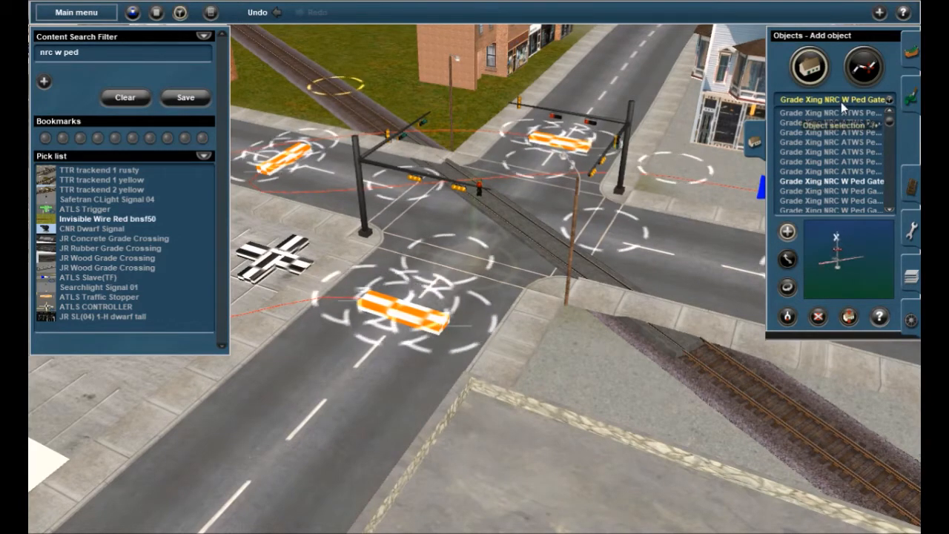
# Step: Place a Grade Xing NRC W Ped Gate at the curb near the parking-lot road's traffic stopper and rotate it to face approaching traffic
pyautogui.rightClick(548, 311)
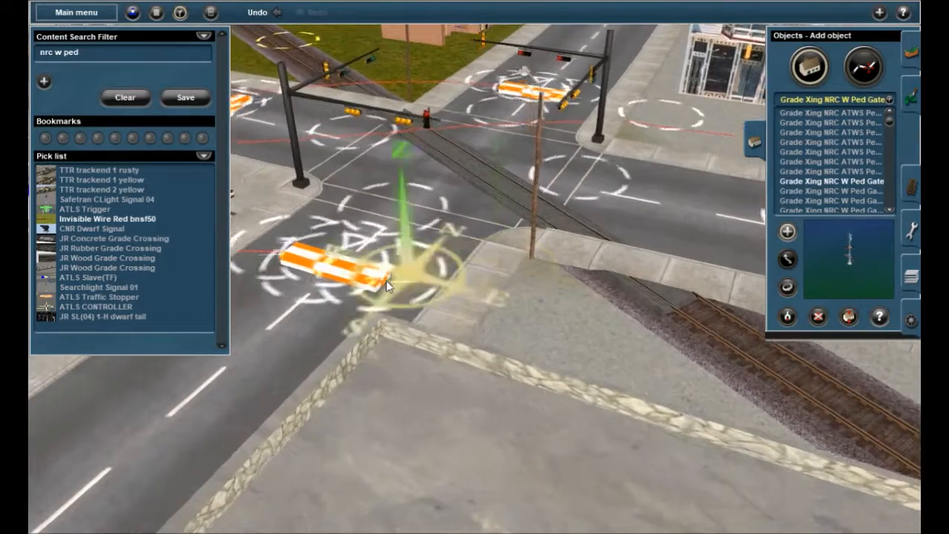
pyautogui.rightClick(386, 280)
pyautogui.rightClick(518, 224)
pyautogui.press('Left')
pyautogui.scroll(2, 572, 282)
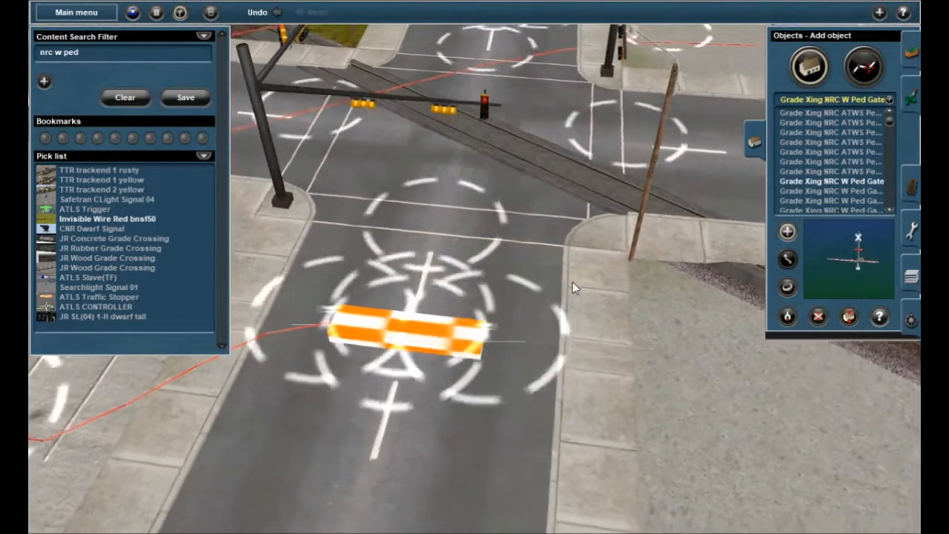
pyautogui.press('Right')
pyautogui.press('Left')
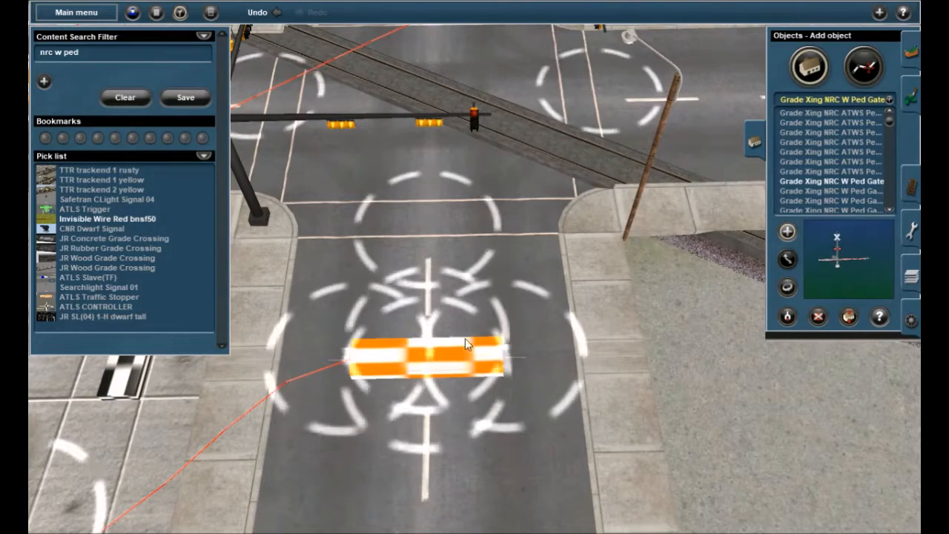
pyautogui.click(574, 297)
pyautogui.press('r')
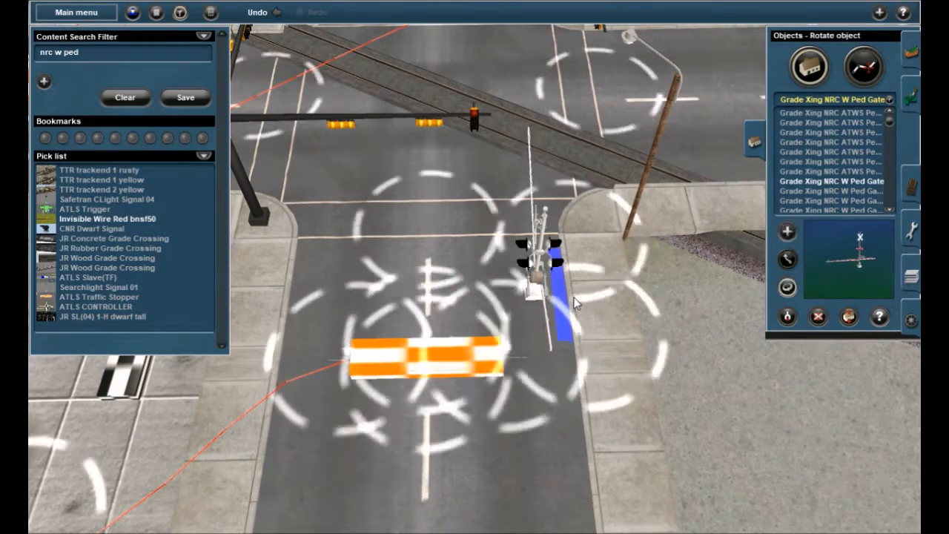
pyautogui.moveTo(539, 300); pyautogui.dragTo(536, 301)
# Step: Move the crossing gate onto the sidewalk edge, just ahead of the traffic stopper on the parking-lot road
pyautogui.press('m')
pyautogui.moveTo(585, 324); pyautogui.dragTo(599, 295)
pyautogui.press('Up')
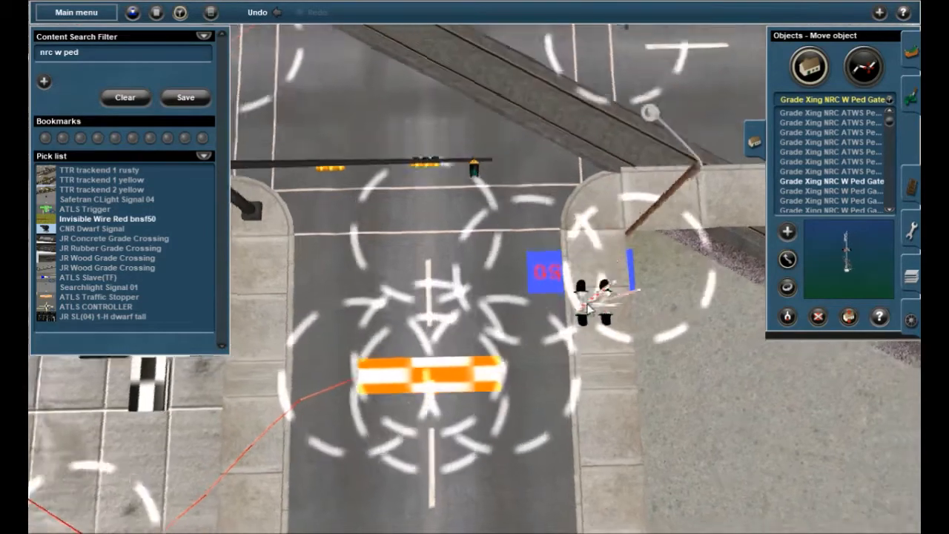
pyautogui.press('Down')
pyautogui.press('Up')
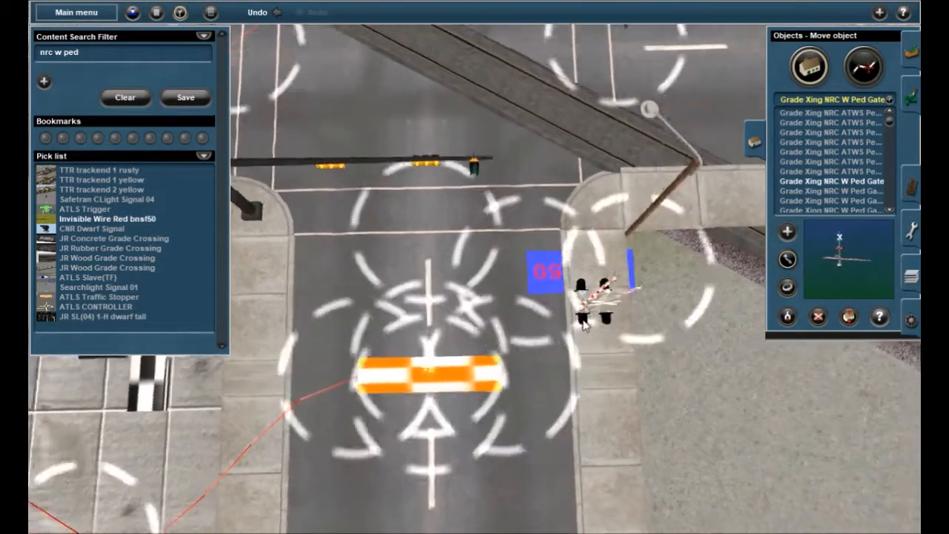
pyautogui.moveTo(591, 316); pyautogui.dragTo(584, 316)
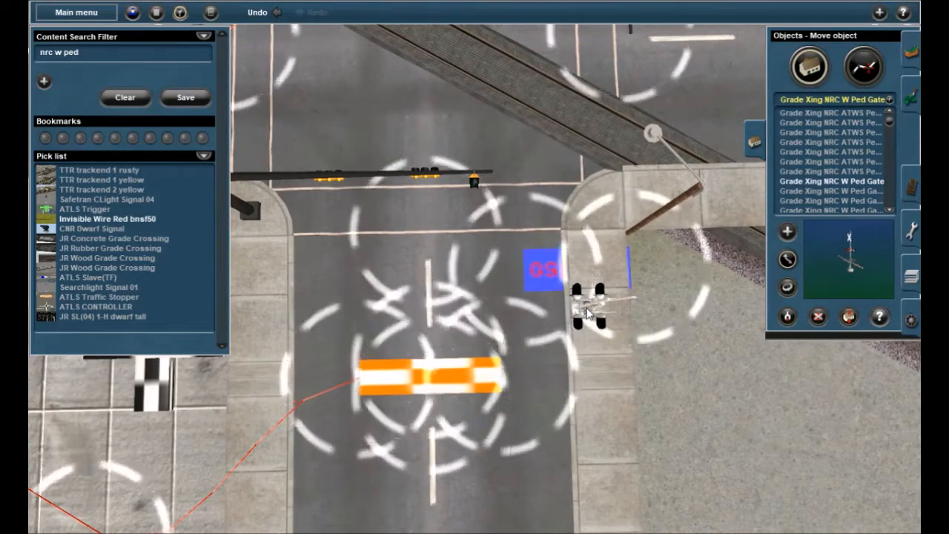
# Step: Examine the placed crossing gate's position and orientation from street level and from above the restaurant awning
pyautogui.press('Down')
pyautogui.press('Down')
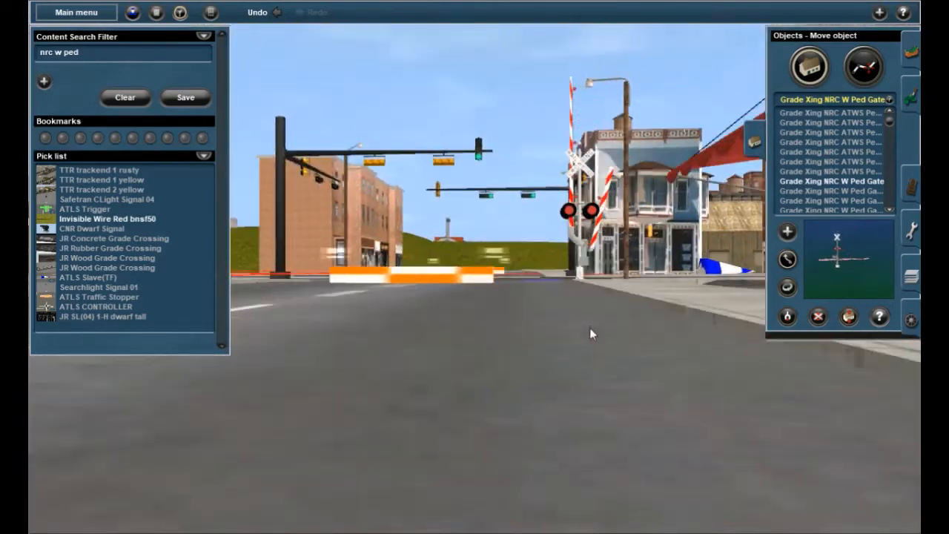
pyautogui.press('Left')
pyautogui.press('Up')
pyautogui.press('Up')
pyautogui.rightClick(589, 328)
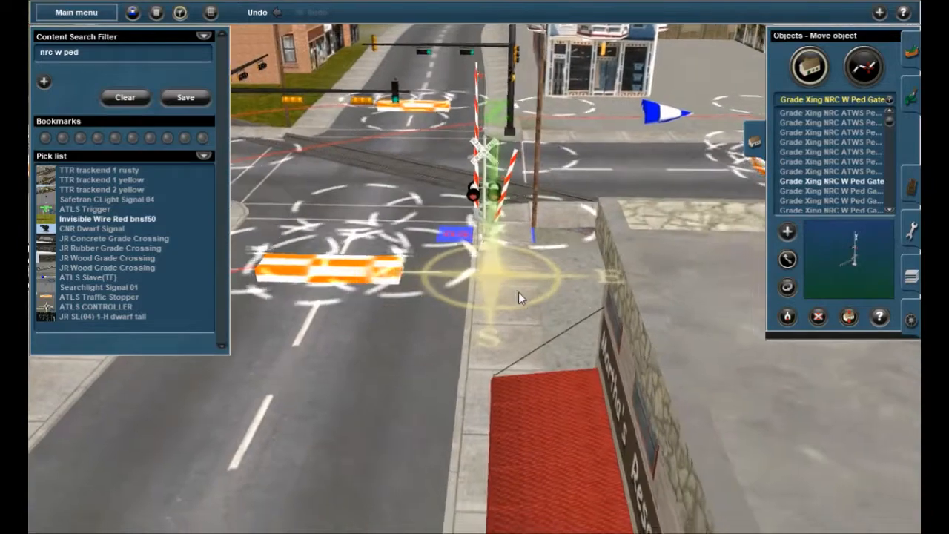
pyautogui.scroll(4, 518, 287)
pyautogui.press('Down')
pyautogui.press('Left')
pyautogui.scroll(-2, 495, 221)
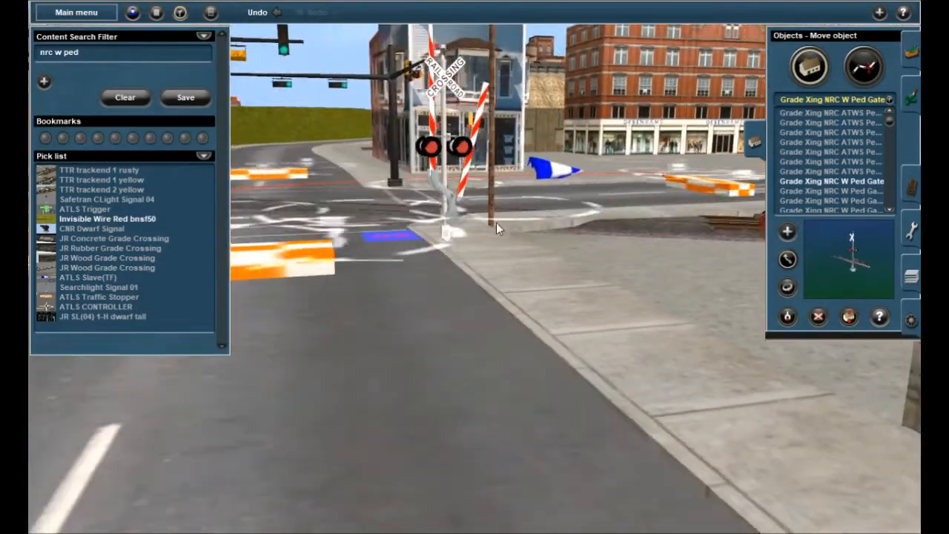
pyautogui.press('Up')
pyautogui.press('Right')
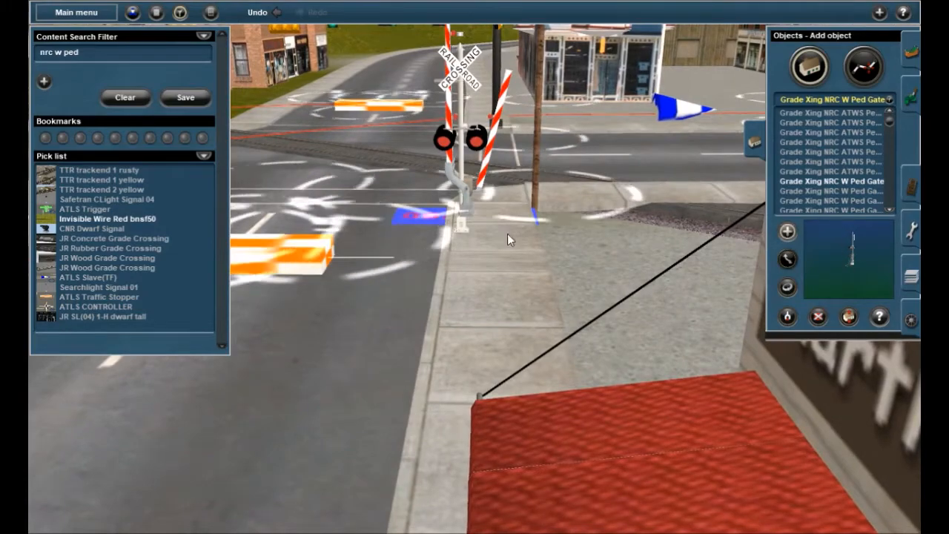
# Step: Place a second Grade Xing NRC W Ped Gate at the curb ahead of the traffic stopper near the Traffic E-W slave
pyautogui.rightClick(516, 234)
pyautogui.press('Right')
pyautogui.rightClick(545, 282)
pyautogui.press('Up')
pyautogui.rightClick(579, 285)
pyautogui.rightClick(582, 289)
pyautogui.press('Right')
pyautogui.rightClick(499, 287)
pyautogui.rightClick(415, 287)
pyautogui.press('Up')
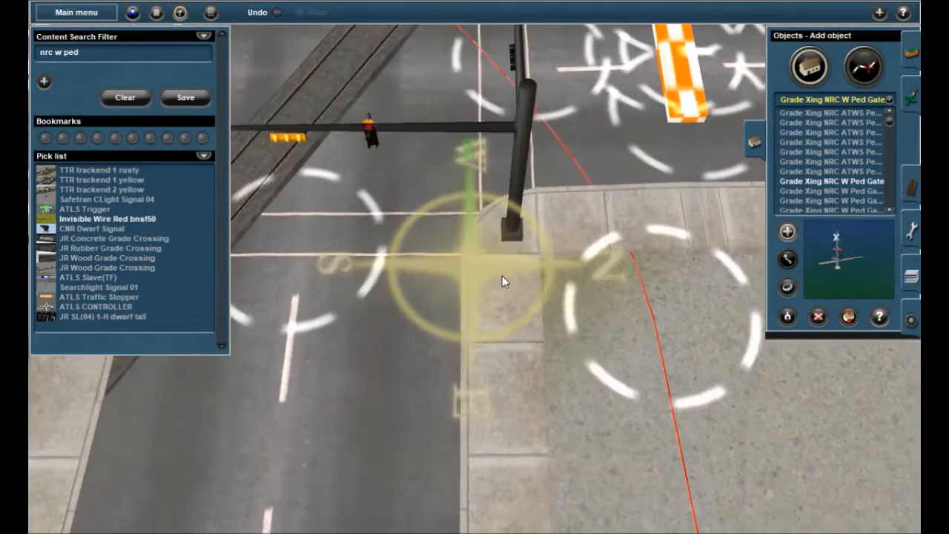
pyautogui.press('Right')
pyautogui.rightClick(487, 335)
pyautogui.rightClick(487, 334)
pyautogui.rightClick(415, 312)
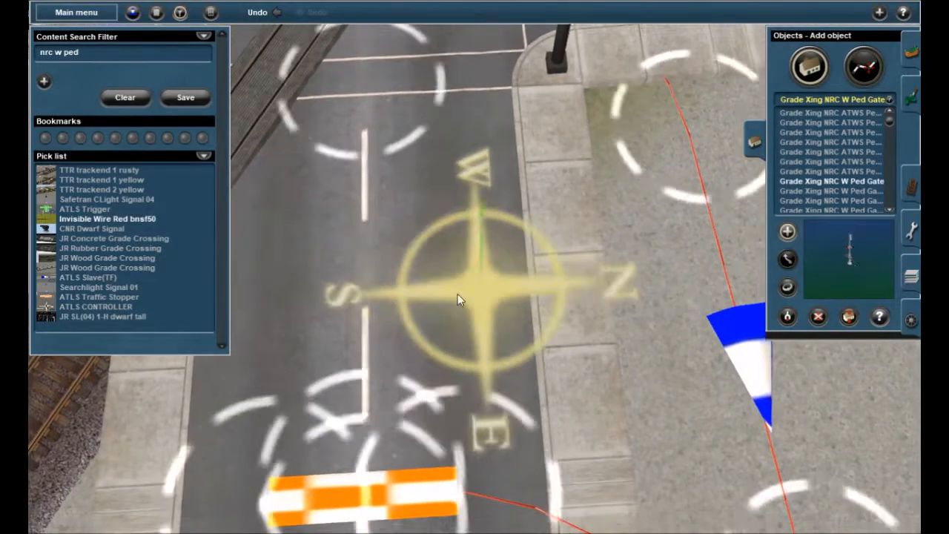
pyautogui.rightClick(456, 278)
pyautogui.rightClick(457, 267)
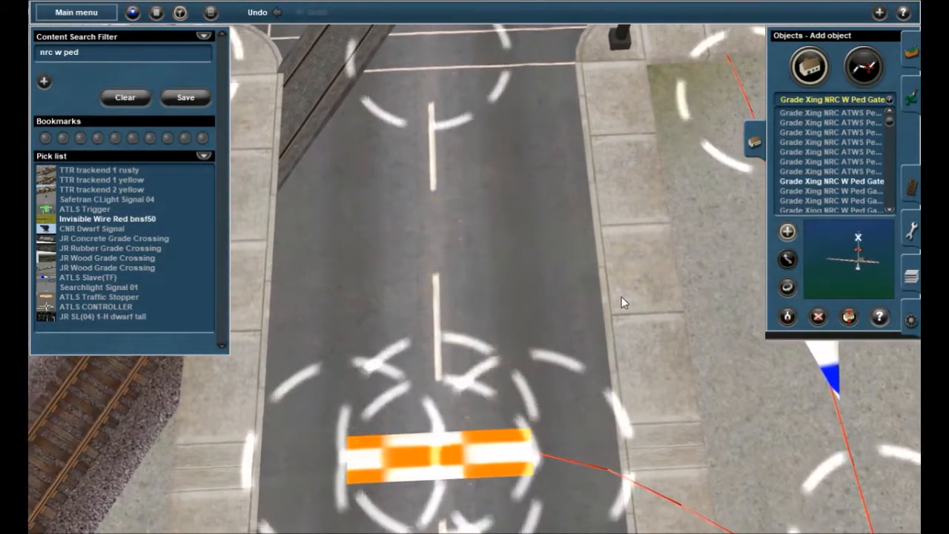
pyautogui.click(616, 301)
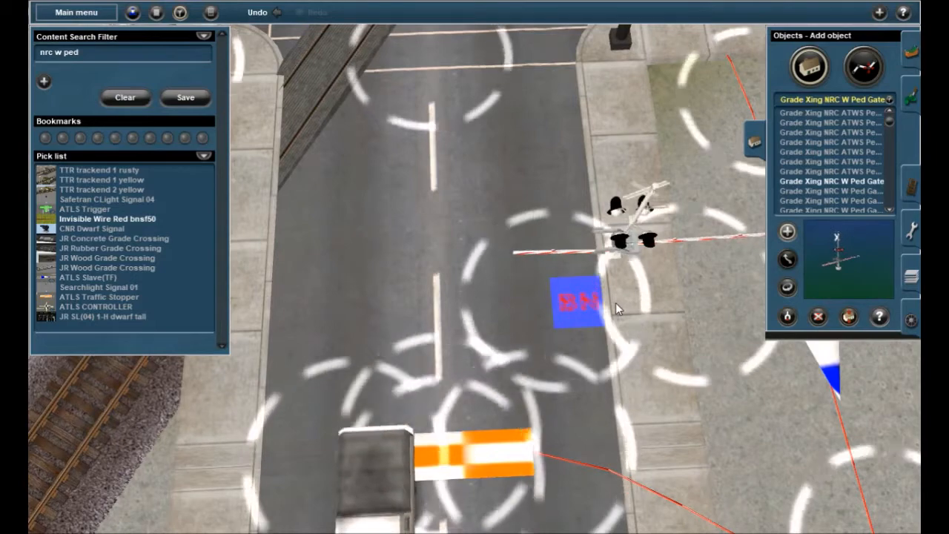
# Step: Rotate the second crossing gate to face the traffic approaching on its road
pyautogui.click(787, 286)
pyautogui.moveTo(627, 260); pyautogui.dragTo(605, 264)
pyautogui.moveTo(618, 257); pyautogui.dragTo(503, 308, button='right')
pyautogui.moveTo(331, 311); pyautogui.dragTo(565, 224, button='right')
pyautogui.scroll(-5, 523, 265)
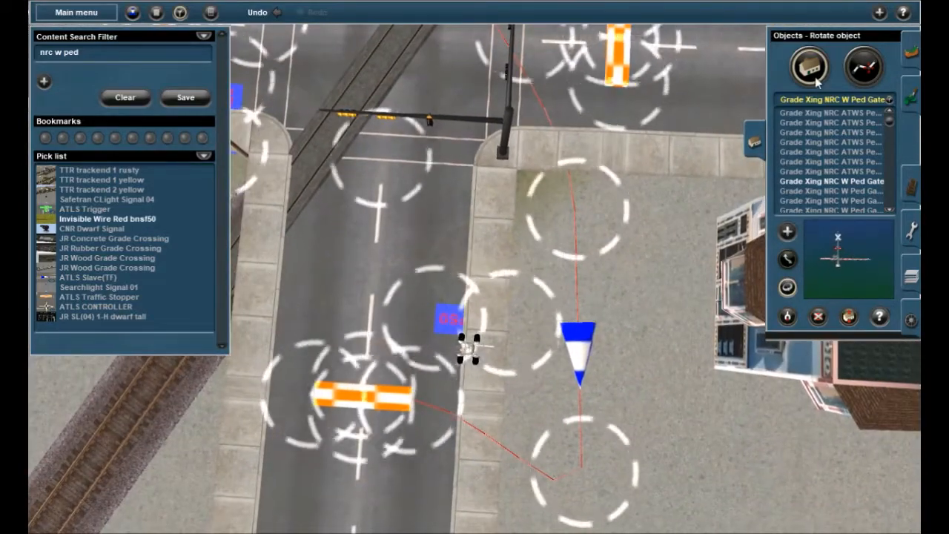
pyautogui.rightClick(425, 284)
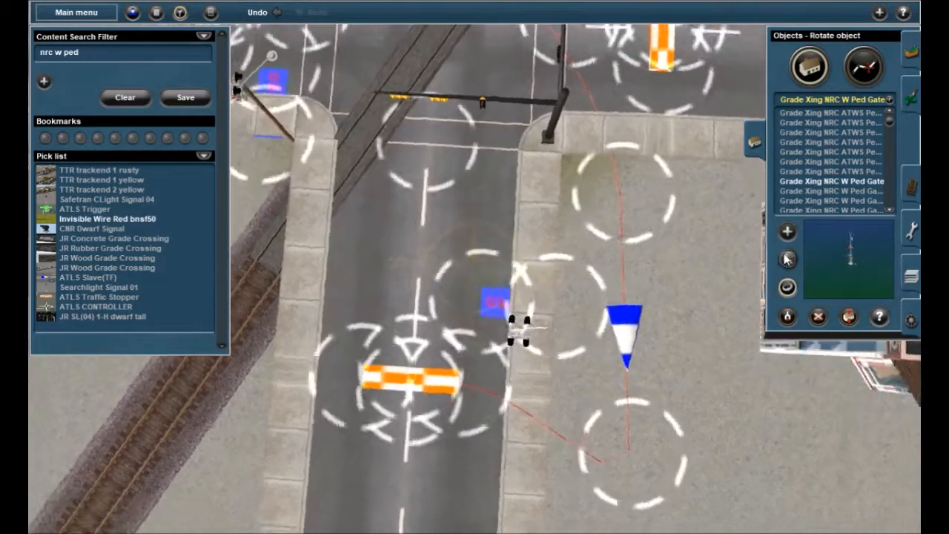
# Step: Move the traffic stopper forward to the second crossing gate, and shift that gate along the curb ahead of the stopper
pyautogui.click(787, 259)
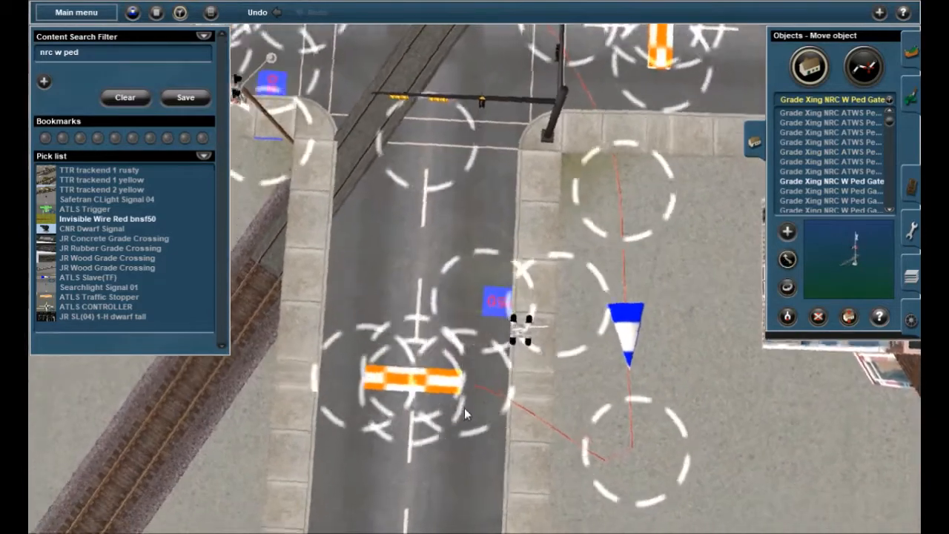
pyautogui.moveTo(429, 383); pyautogui.dragTo(423, 307)
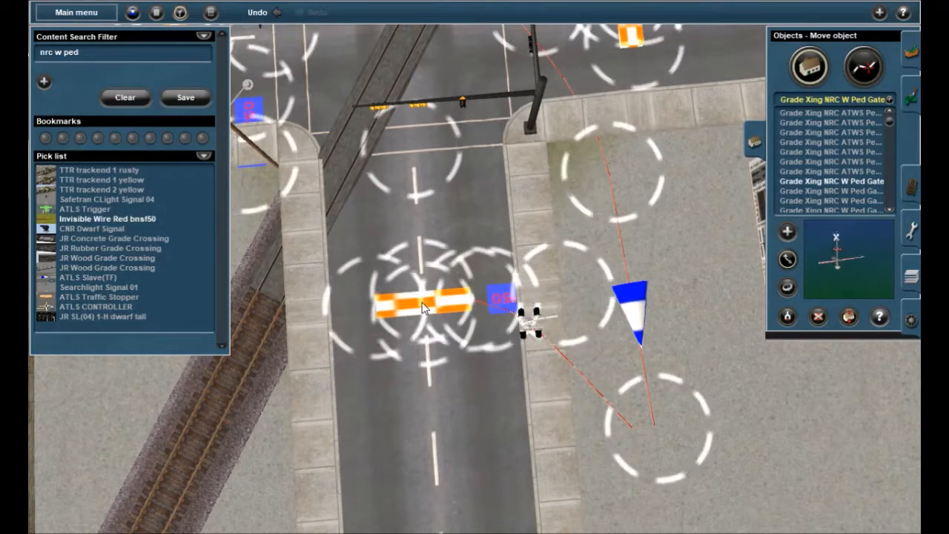
pyautogui.scroll(5, 423, 303)
pyautogui.scroll(-5, 611, 252)
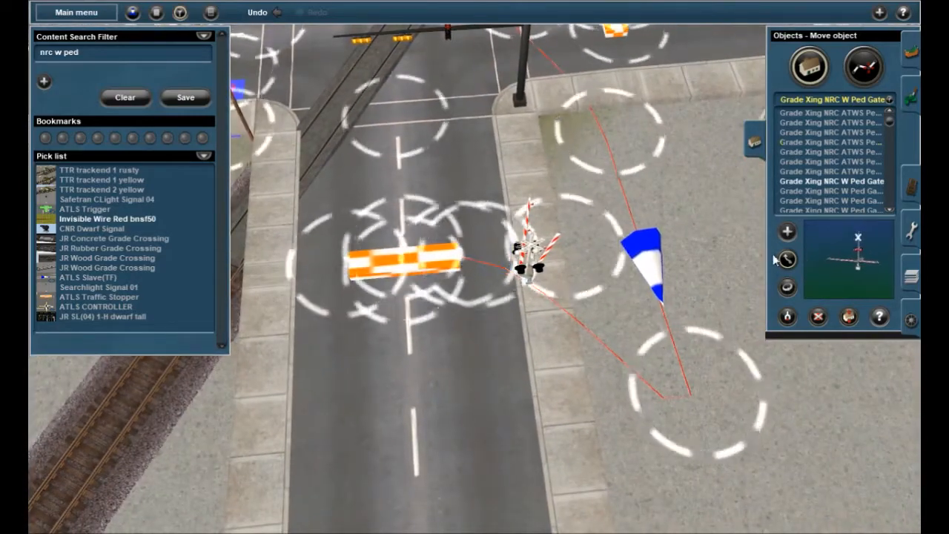
pyautogui.moveTo(531, 283); pyautogui.dragTo(526, 226)
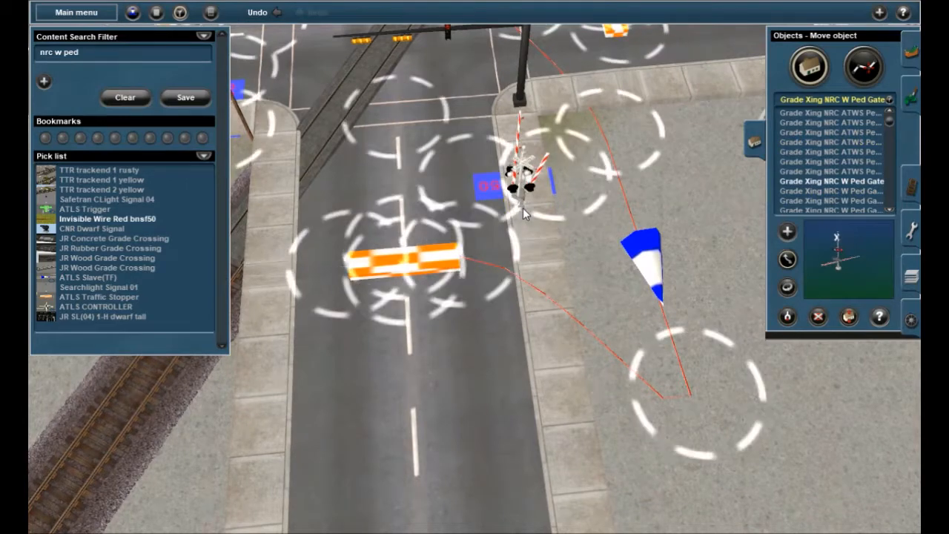
pyautogui.press('Up')
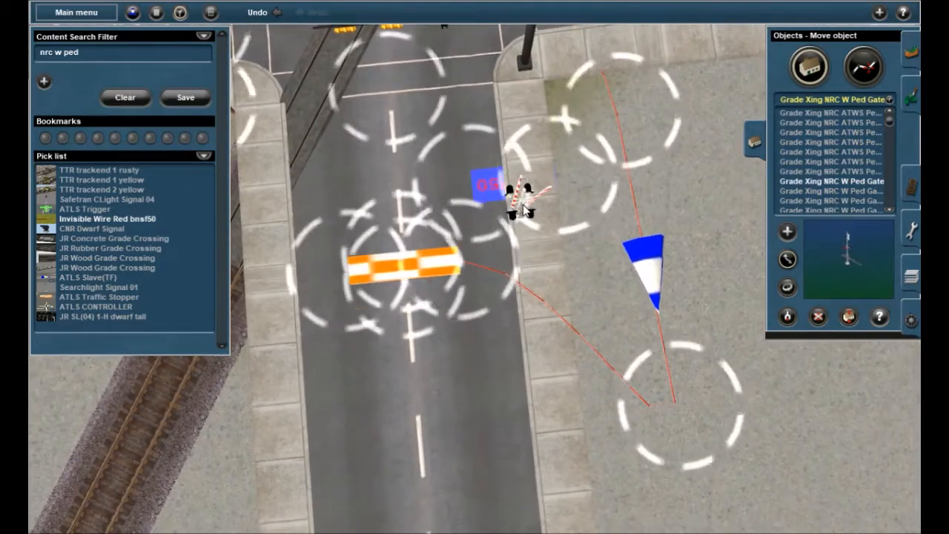
pyautogui.press('Down')
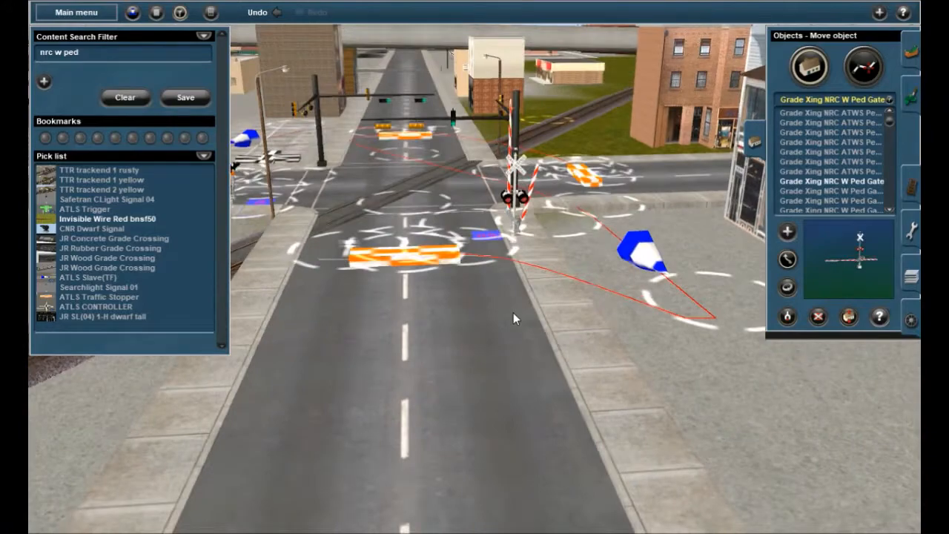
pyautogui.press('Up')
pyautogui.press('Left')
pyautogui.press('Down')
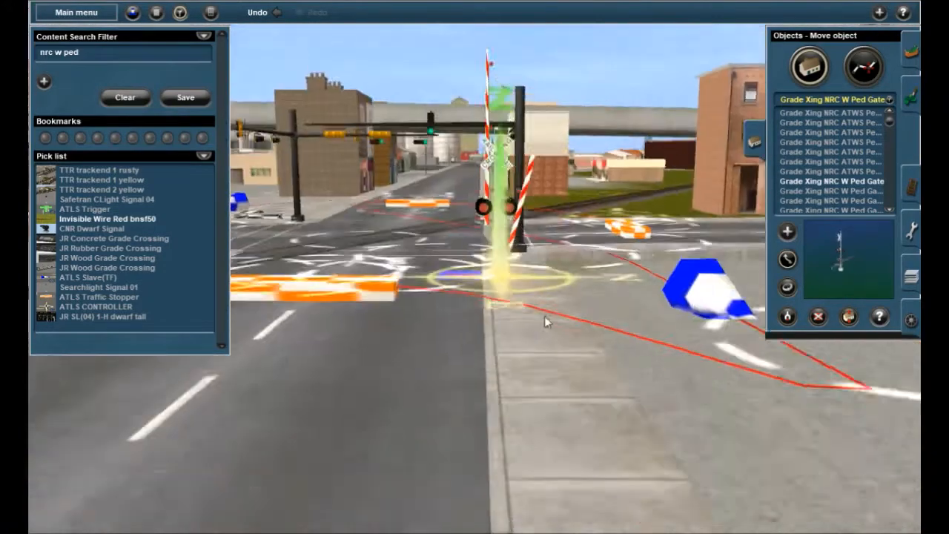
pyautogui.press('Up')
pyautogui.press('Up')
# Step: Place a third Grade Xing NRC W Ped Gate on the sidewalk beside the grass and rotate it to face approaching traffic
pyautogui.rightClick(547, 206)
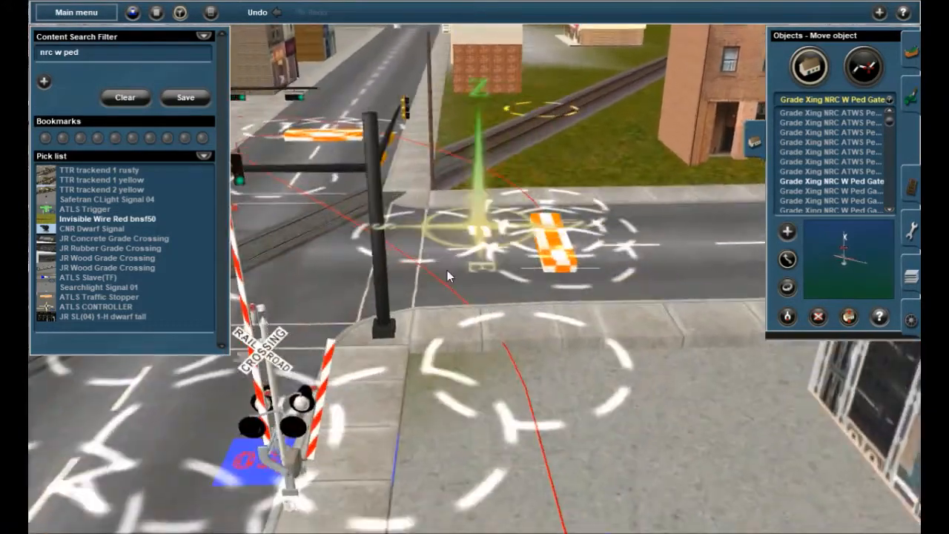
pyautogui.press('Left')
pyautogui.press('Up')
pyautogui.press('Right')
pyautogui.rightClick(534, 245)
pyautogui.rightClick(404, 312)
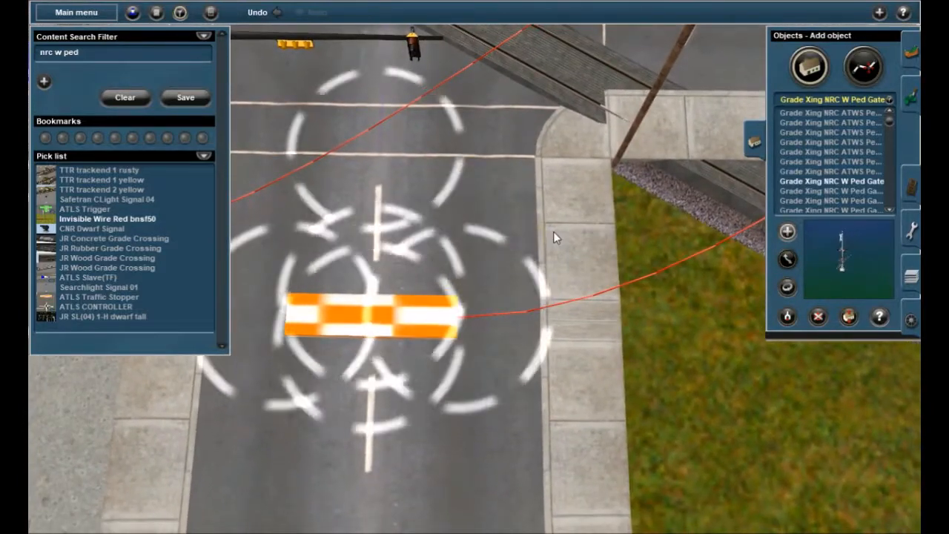
pyautogui.click(593, 232)
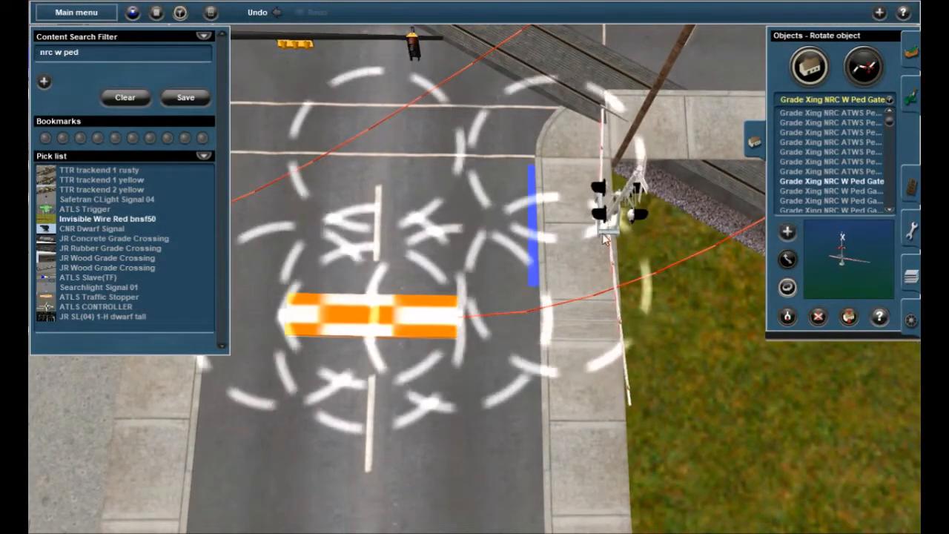
pyautogui.moveTo(599, 215); pyautogui.dragTo(575, 226)
pyautogui.press('Up')
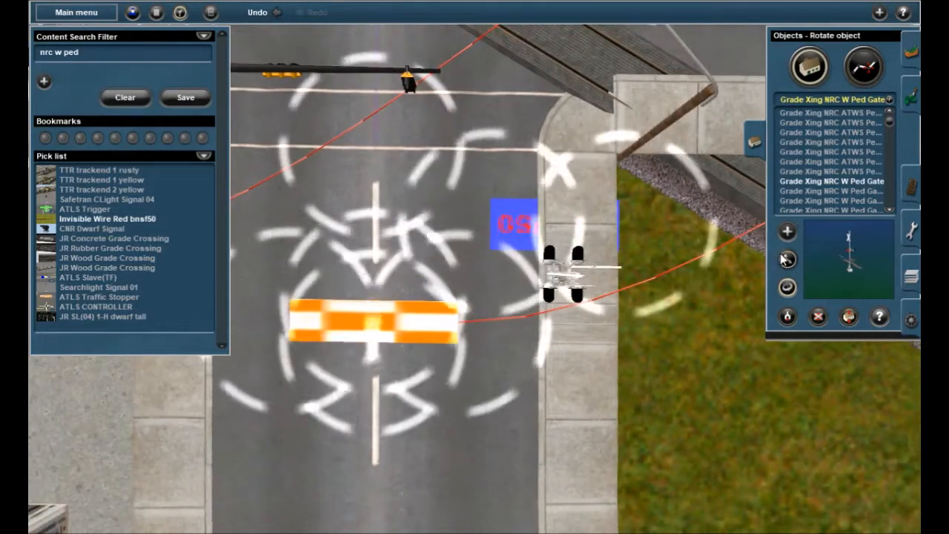
# Step: Move the third crossing gate slightly forward along the curb, ahead of its traffic stopper
pyautogui.click(787, 259)
pyautogui.moveTo(558, 268); pyautogui.dragTo(557, 263)
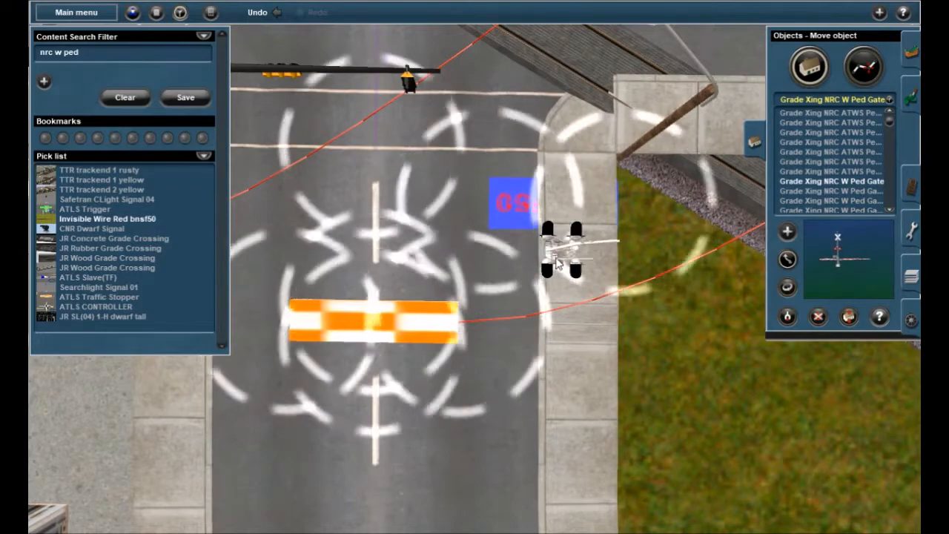
pyautogui.press('Down')
pyautogui.press('Right')
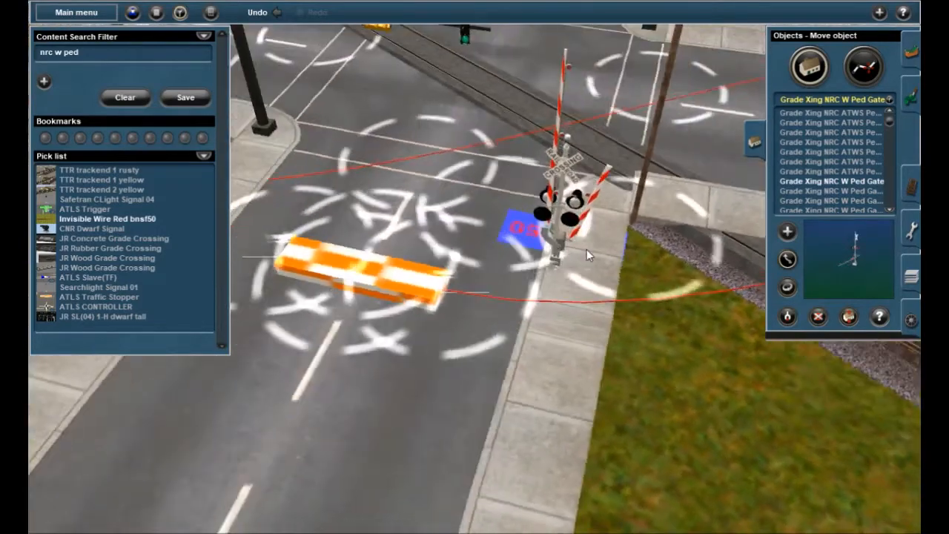
pyautogui.press('Right')
pyautogui.press('Down')
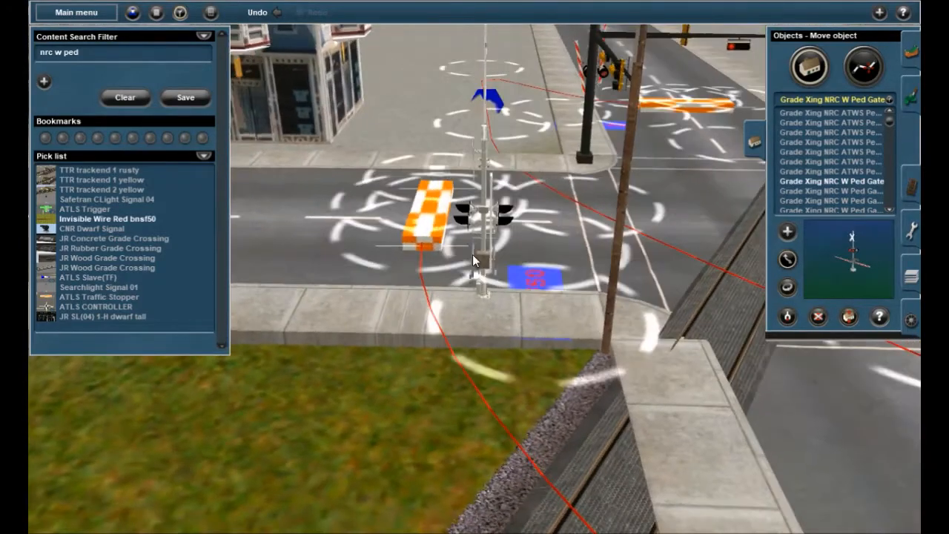
# Step: Place a fourth Grade Xing NRC W Ped Gate at the curb beside the parking lot with the black-and-white ATLS controller
pyautogui.press('Right')
pyautogui.rightClick(616, 354)
pyautogui.rightClick(692, 265)
pyautogui.moveTo(449, 285); pyautogui.dragTo(471, 259, button='right')
pyautogui.click(788, 232)
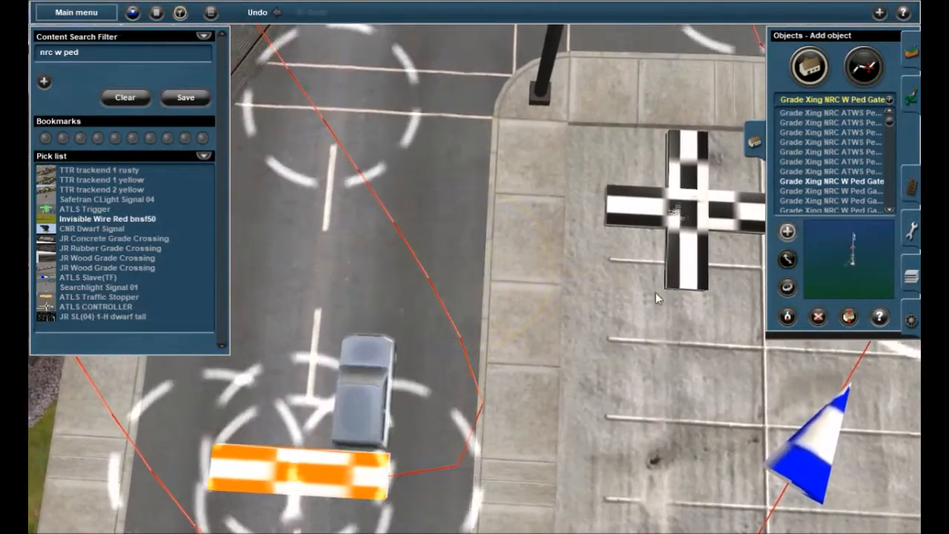
pyautogui.moveTo(499, 280)
pyautogui.mouseDown(button='right')
pyautogui.moveTo(363, 253)
pyautogui.moveTo(568, 282)
pyautogui.moveTo(563, 308)
pyautogui.moveTo(502, 279)
pyautogui.moveTo(452, 235)
pyautogui.moveTo(461, 259)
pyautogui.moveTo(557, 310)
pyautogui.moveTo(580, 310)
pyautogui.mouseUp(button='right')
pyautogui.click(581, 311)
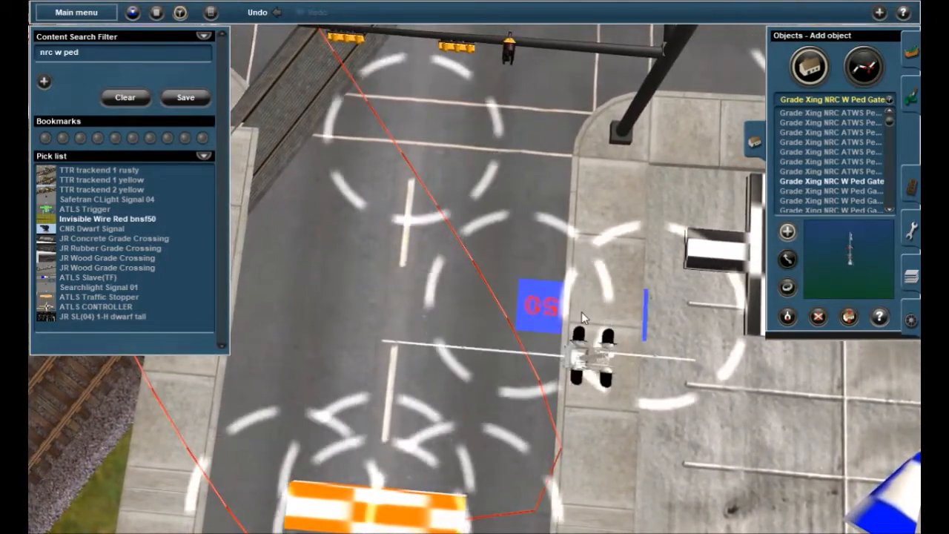
# Step: Move the fourth crossing gate forward along the curb and bring its traffic stopper up close behind it
pyautogui.click(787, 259)
pyautogui.moveTo(583, 369); pyautogui.dragTo(590, 299)
pyautogui.rightClick(499, 317)
pyautogui.rightClick(400, 325)
pyautogui.moveTo(437, 401); pyautogui.dragTo(450, 277)
pyautogui.moveTo(459, 289); pyautogui.dragTo(496, 287, button='right')
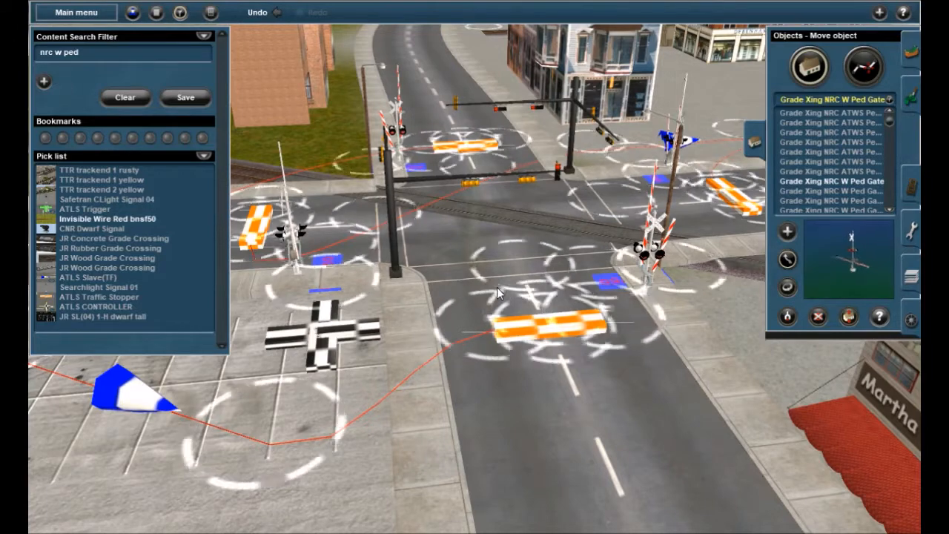
# Step: Hide the object tools and pick list, and examine the four crossing gates and the traffic at the intersection
pyautogui.click(755, 144)
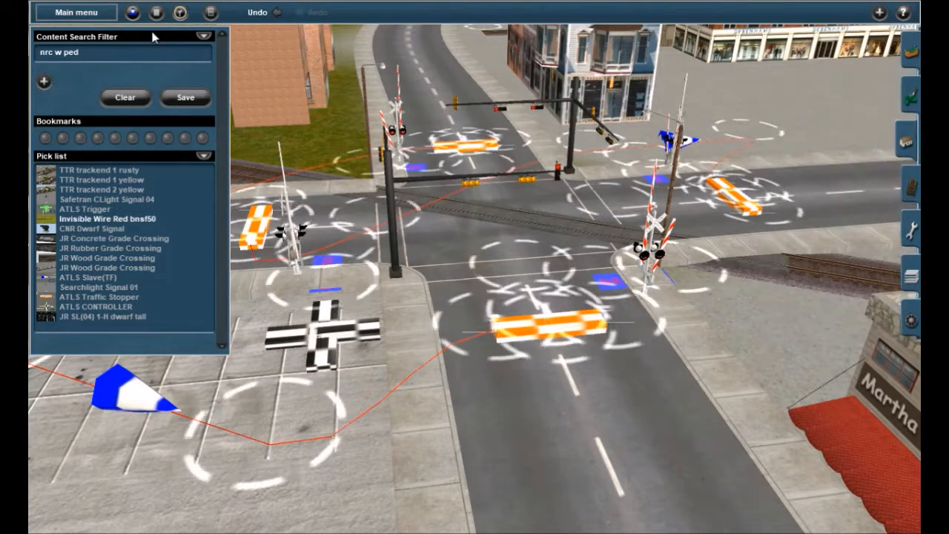
pyautogui.click(180, 14)
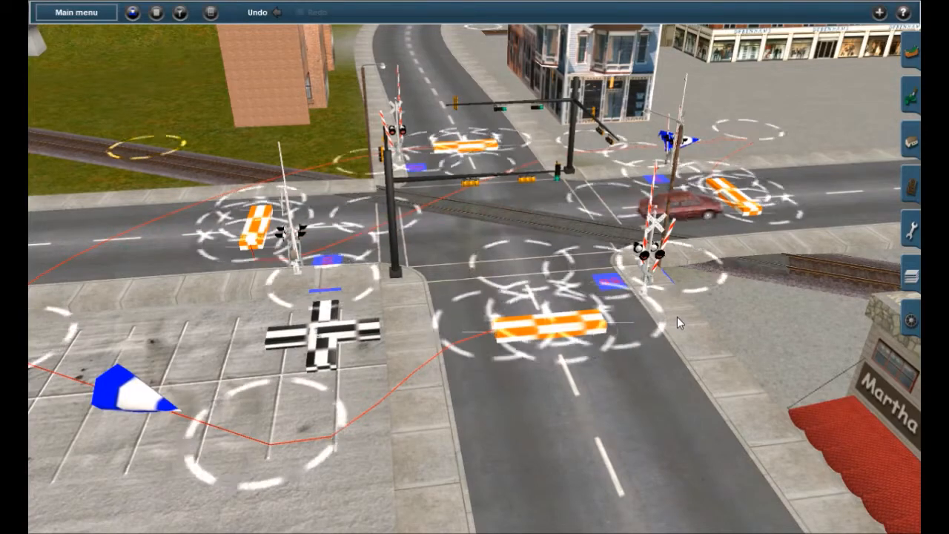
pyautogui.rightClick(509, 277)
pyautogui.moveTo(509, 277); pyautogui.dragTo(485, 258, button='right')
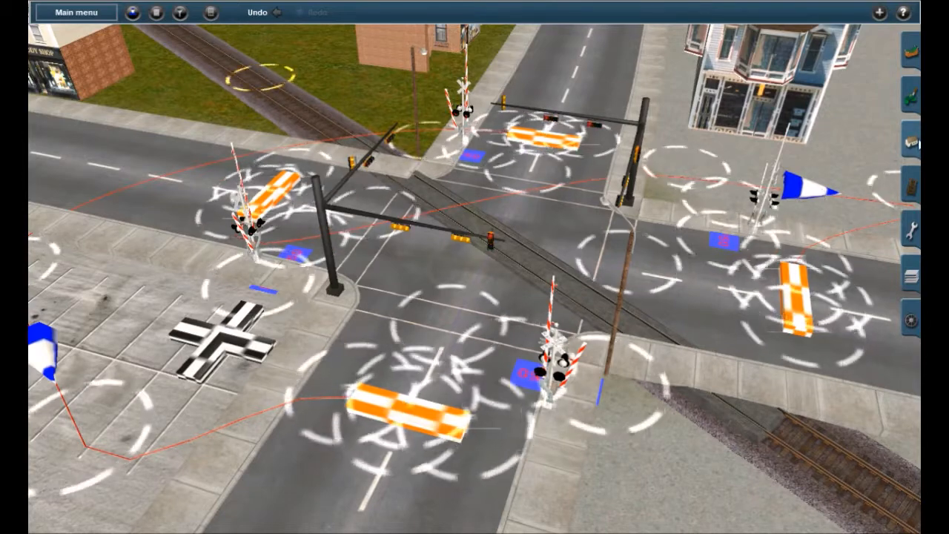
# Step: Bring back the object tools and pick list, and place an ATLS Slave(TF) on the rail line in the intersection's center
pyautogui.click(913, 141)
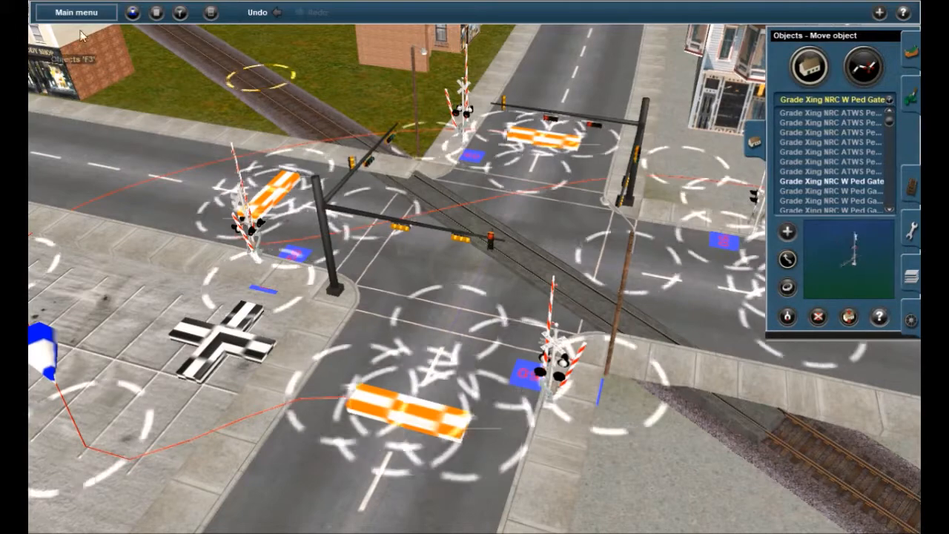
pyautogui.click(180, 13)
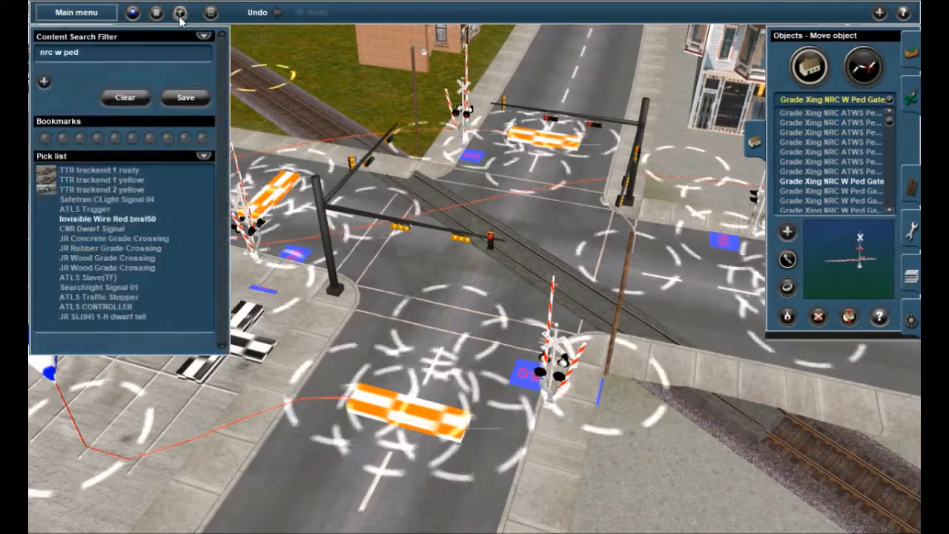
pyautogui.click(89, 277)
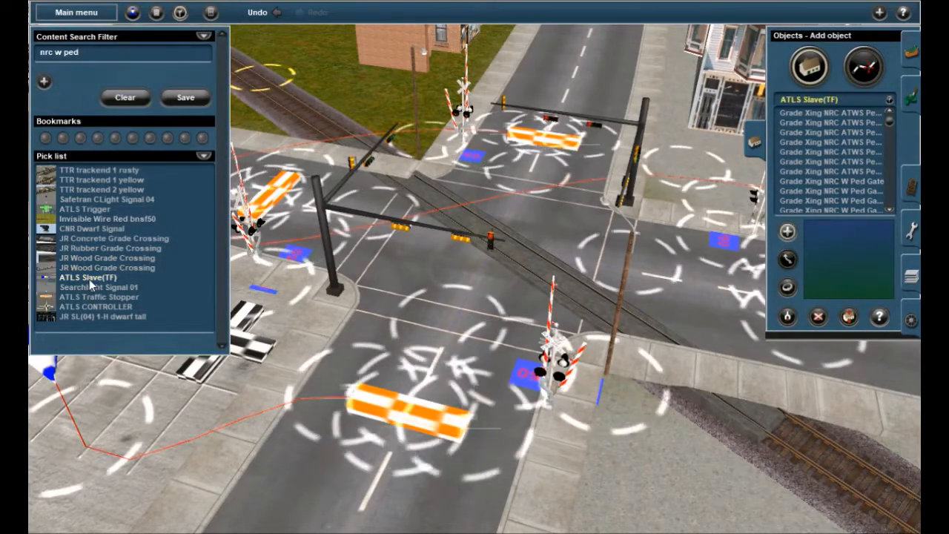
pyautogui.click(507, 249)
# Step: Rotate the new ATLS slave so its attached track lies across the rail line, undoing the stray rotation
pyautogui.click(787, 287)
pyautogui.moveTo(501, 287); pyautogui.dragTo(506, 271)
pyautogui.hotkey('ctrl', 'z')
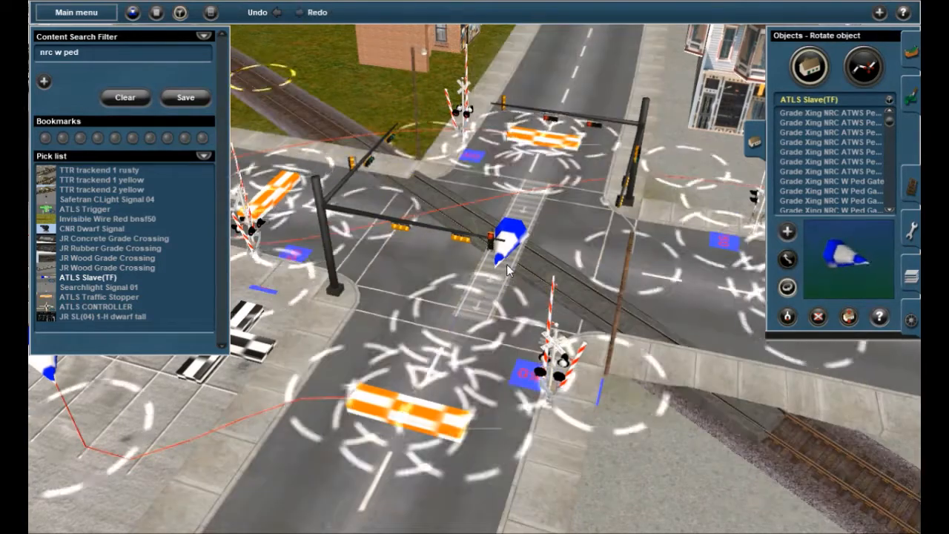
pyautogui.moveTo(514, 237); pyautogui.dragTo(514, 244)
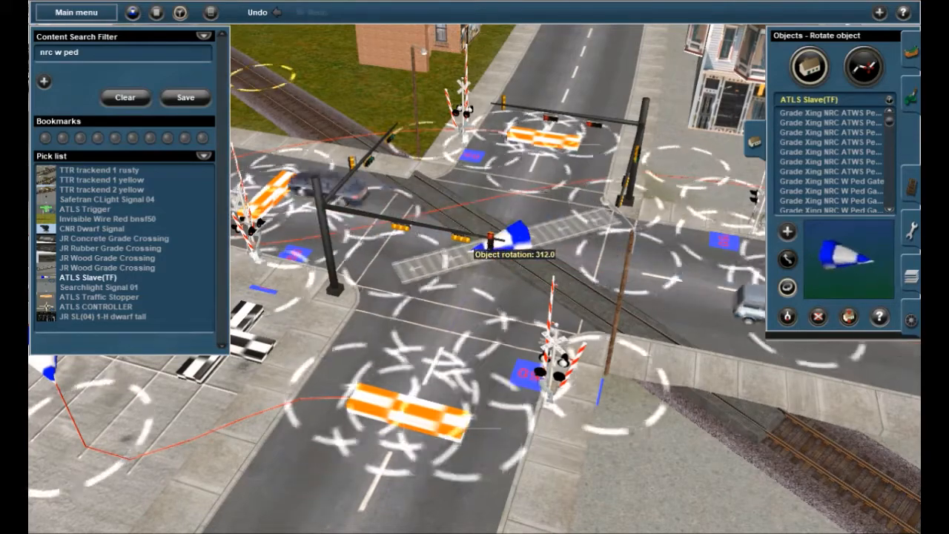
pyautogui.rightClick(512, 243)
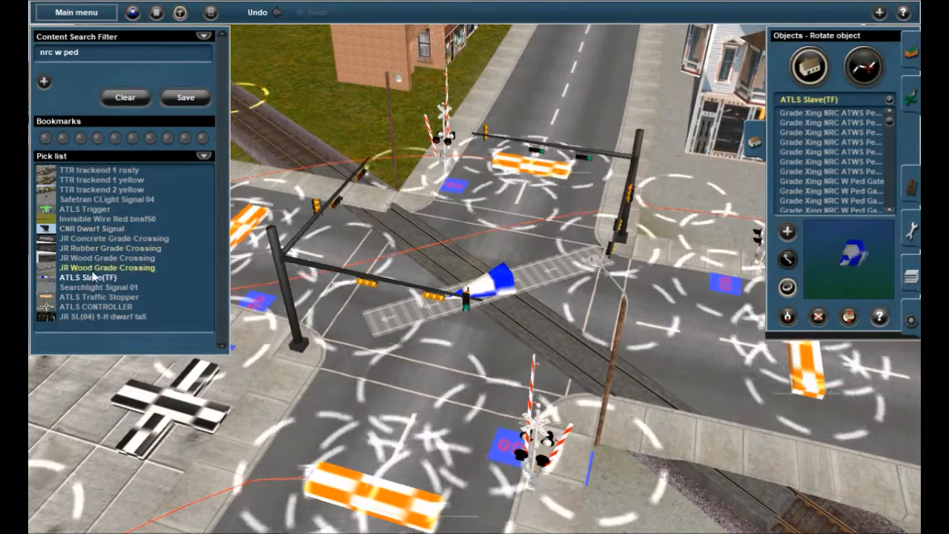
# Step: Turn the central ATLS slave further so its attached track runs diagonally across the intersection, undoing the accidental scenery rotation
pyautogui.click(79, 220)
pyautogui.press('Down')
pyautogui.press('Left')
pyautogui.moveTo(360, 274); pyautogui.dragTo(513, 334, button='right')
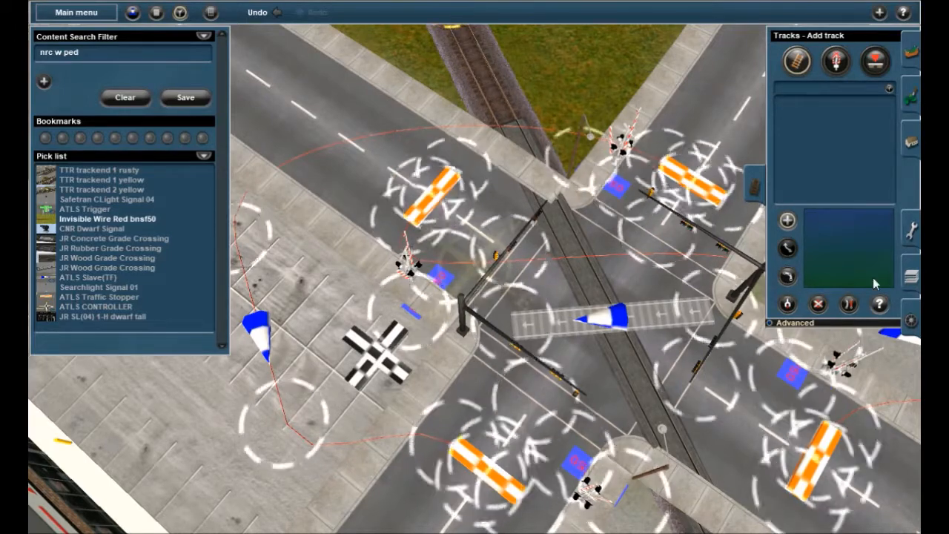
pyautogui.click(903, 147)
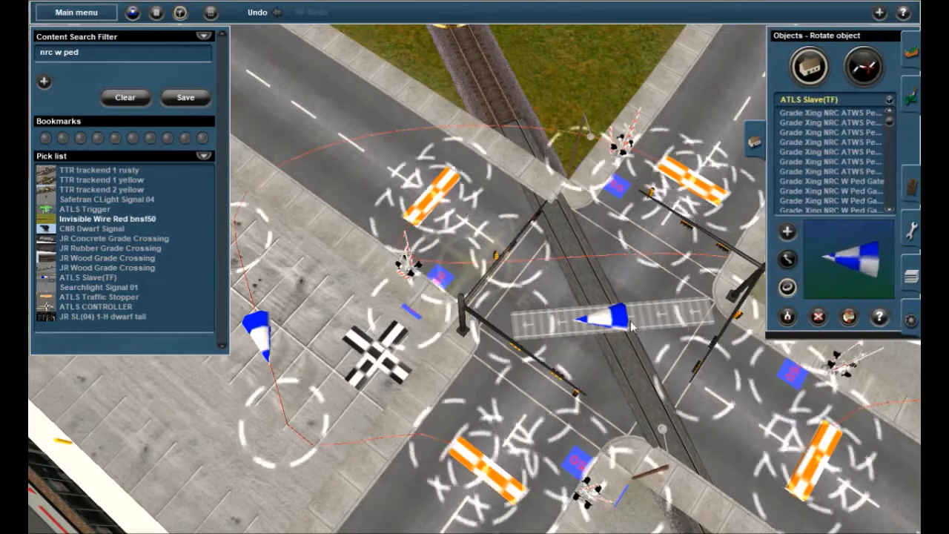
pyautogui.moveTo(504, 333); pyautogui.dragTo(517, 334)
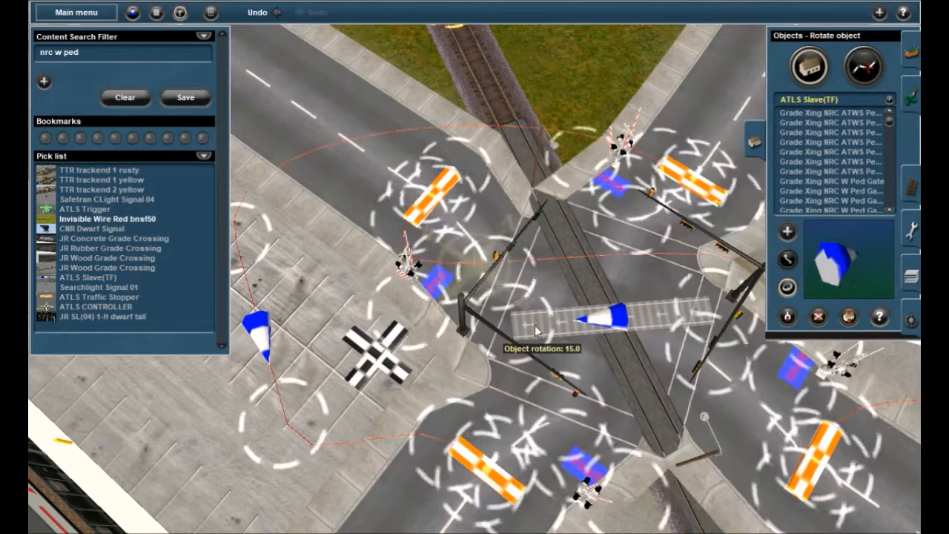
pyautogui.hotkey('ctrl', 'z')
pyautogui.moveTo(611, 320)
pyautogui.mouseDown()
pyautogui.moveTo(650, 320)
pyautogui.moveTo(614, 320)
pyautogui.mouseUp()
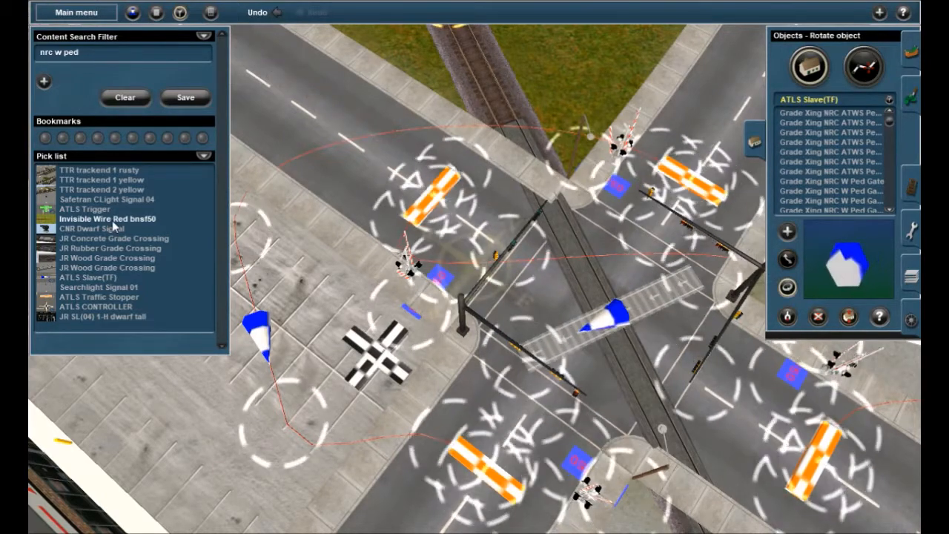
# Step: Try wiring the central ATLS slave's attached track to the crossing gates with Invisible Wire Red bnsf50
pyautogui.moveTo(407, 241); pyautogui.dragTo(608, 366, button='right')
pyautogui.click(131, 220)
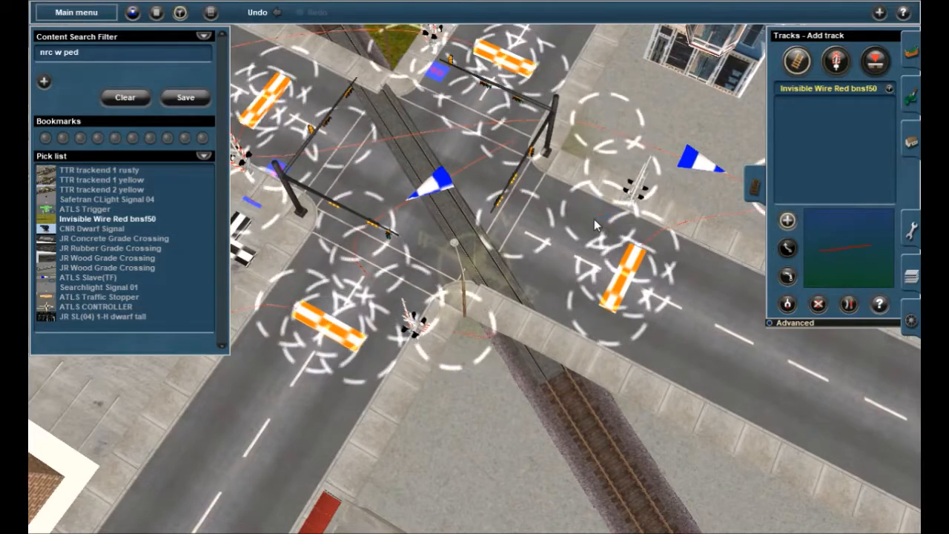
pyautogui.rightClick(528, 140)
pyautogui.rightClick(410, 139)
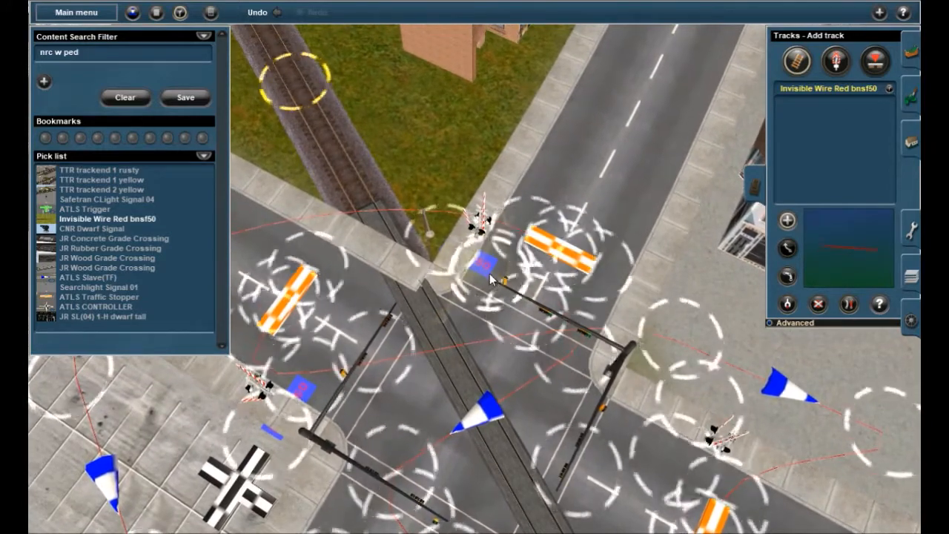
pyautogui.rightClick(364, 252)
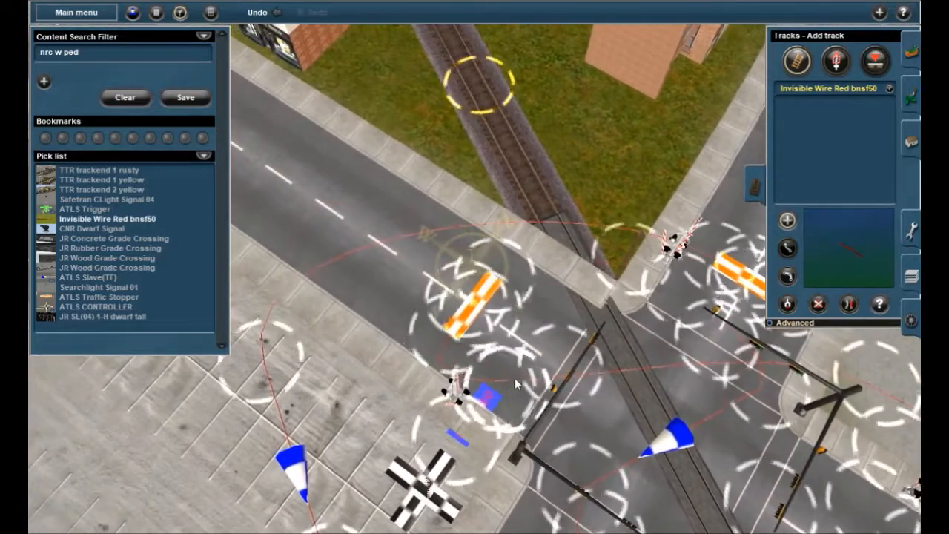
pyautogui.rightClick(562, 363)
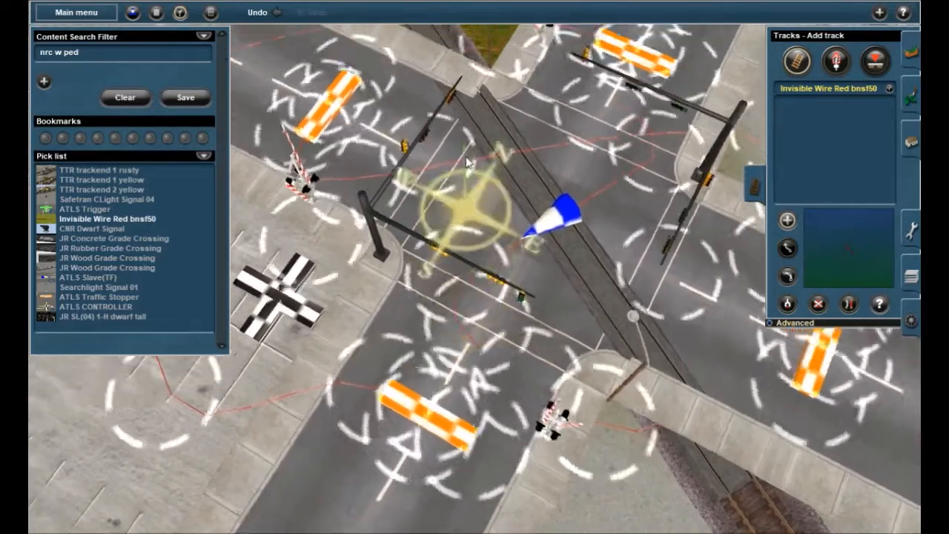
# Step: Examine the red wires running between the ATLS slave and the crossing gates from all sides of the intersection
pyautogui.press('Left')
pyautogui.scroll(3, 552, 267)
pyautogui.rightClick(538, 341)
pyautogui.press('Left')
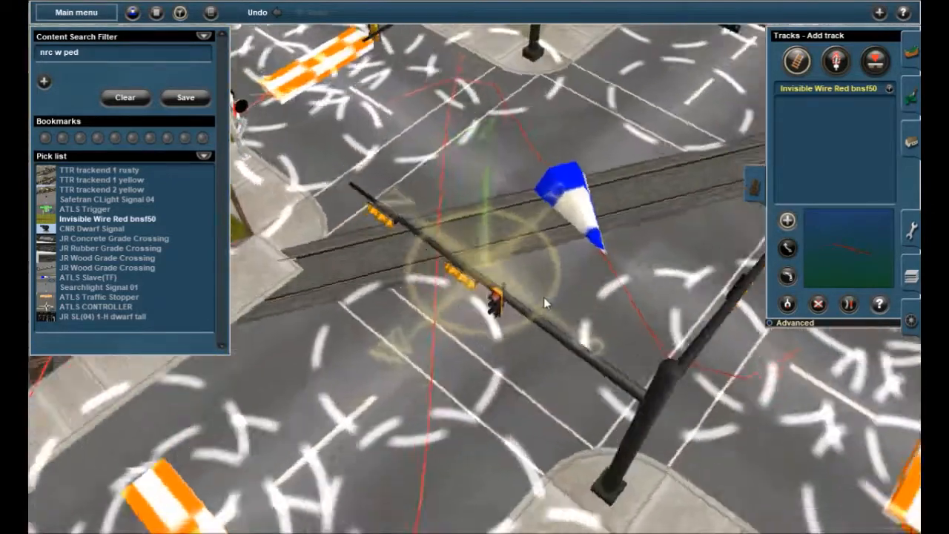
pyautogui.rightClick(468, 206)
pyautogui.rightClick(448, 210)
pyautogui.rightClick(443, 252)
pyautogui.press('Right')
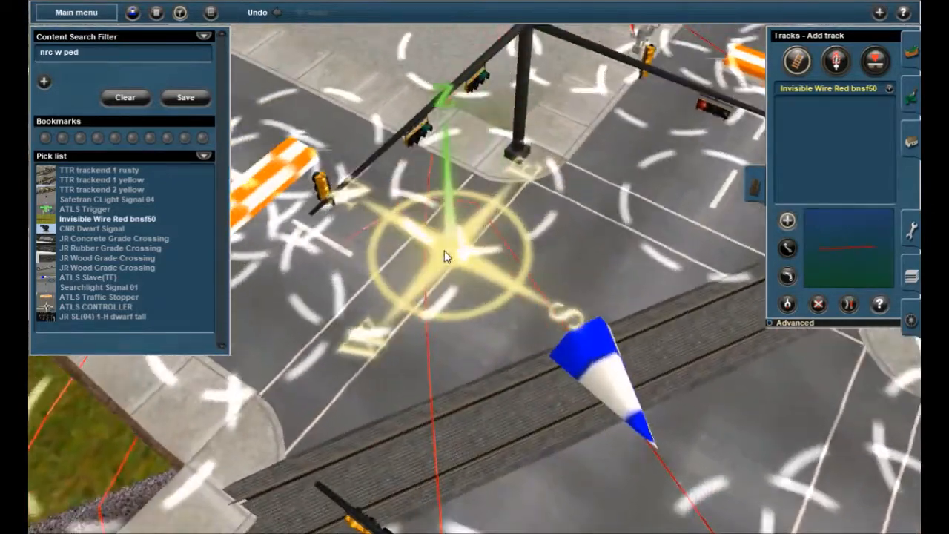
pyautogui.press('Down')
pyautogui.scroll(2, 516, 235)
pyautogui.rightClick(519, 234)
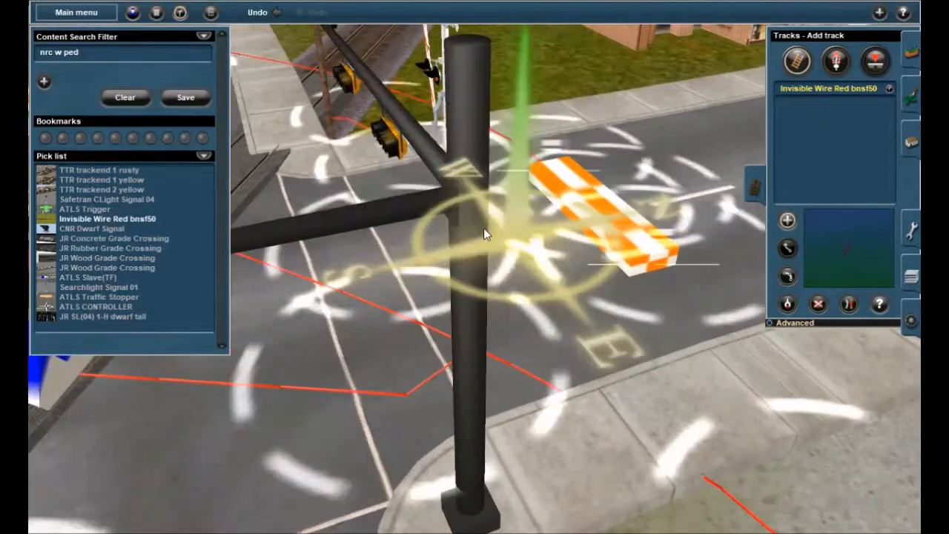
pyautogui.press('Right')
pyautogui.rightClick(456, 238)
pyautogui.rightClick(440, 237)
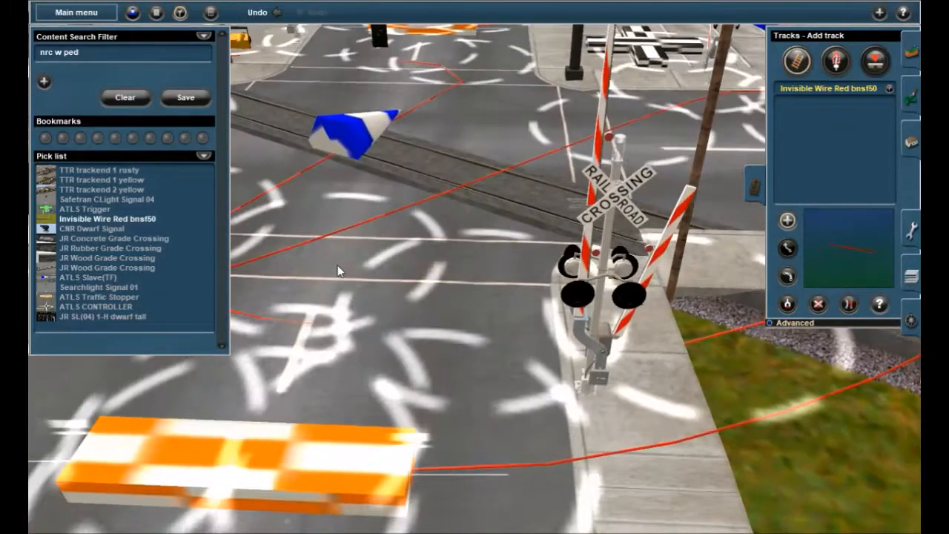
pyautogui.press('Right')
pyautogui.rightClick(606, 293)
pyautogui.press('Right')
pyautogui.rightClick(554, 265)
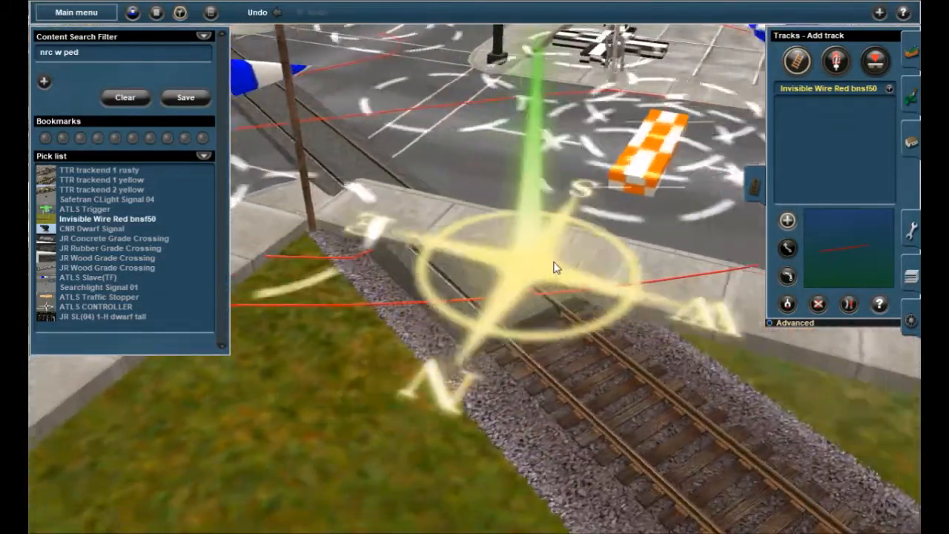
pyautogui.rightClick(437, 234)
pyautogui.press('Left')
pyautogui.scroll(-2, 444, 236)
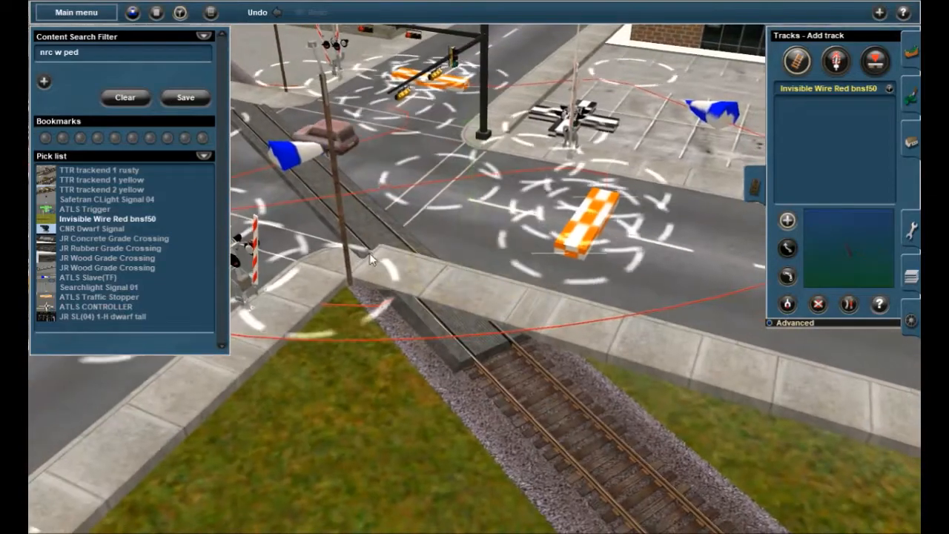
pyautogui.rightClick(524, 162)
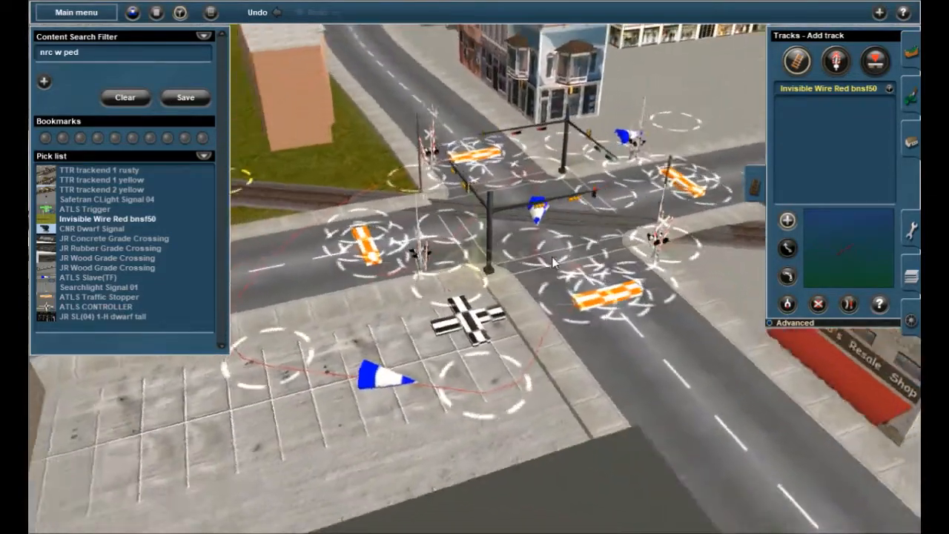
pyautogui.press('Right')
pyautogui.rightClick(552, 263)
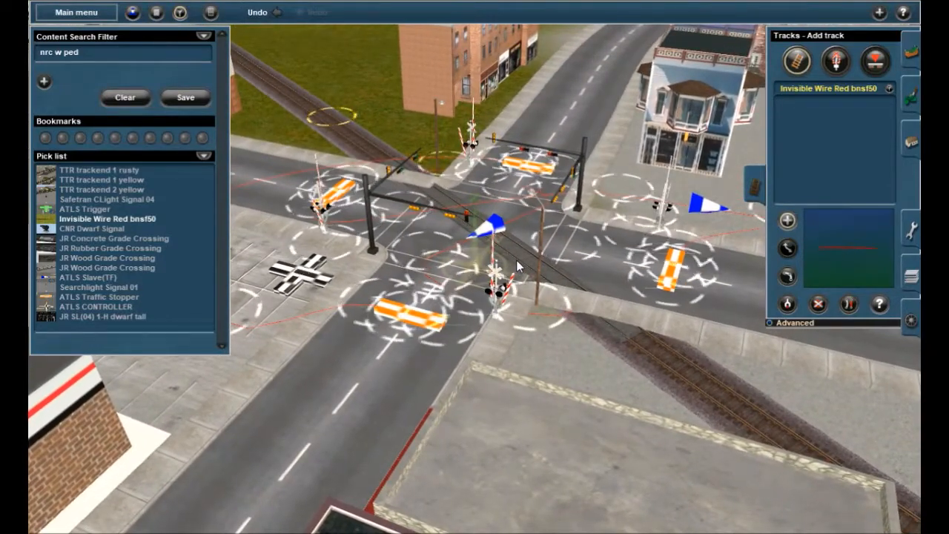
pyautogui.rightClick(354, 198)
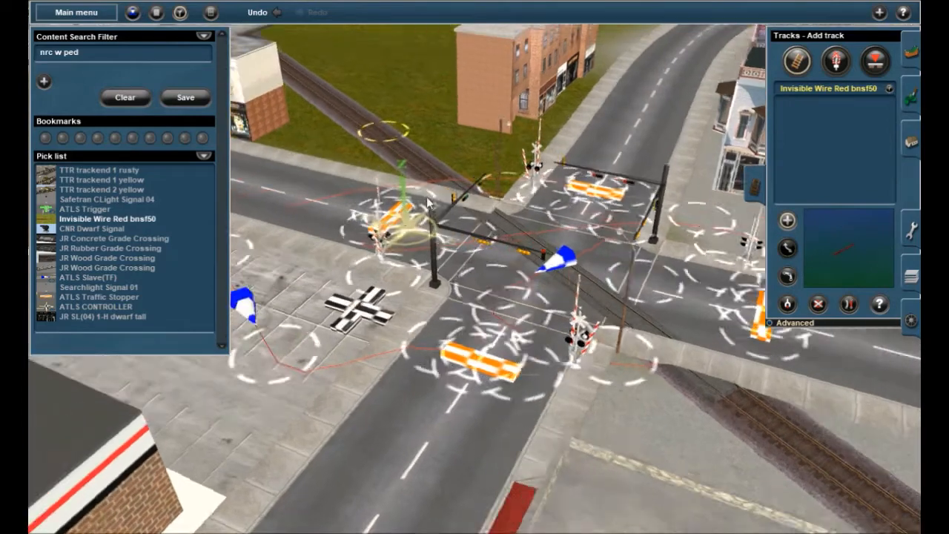
# Step: Filter the content by "invisible" and choose the Invisible Track bnsf50 as the track to lay
pyautogui.click(106, 51)
pyautogui.press('BackSpace')
pyautogui.press('BackSpace')
pyautogui.press('BackSpace')
pyautogui.press('BackSpace')
pyautogui.press('BackSpace')
pyautogui.press('BackSpace')
pyautogui.press('BackSpace')
pyautogui.press('BackSpace')
pyautogui.press('BackSpace')
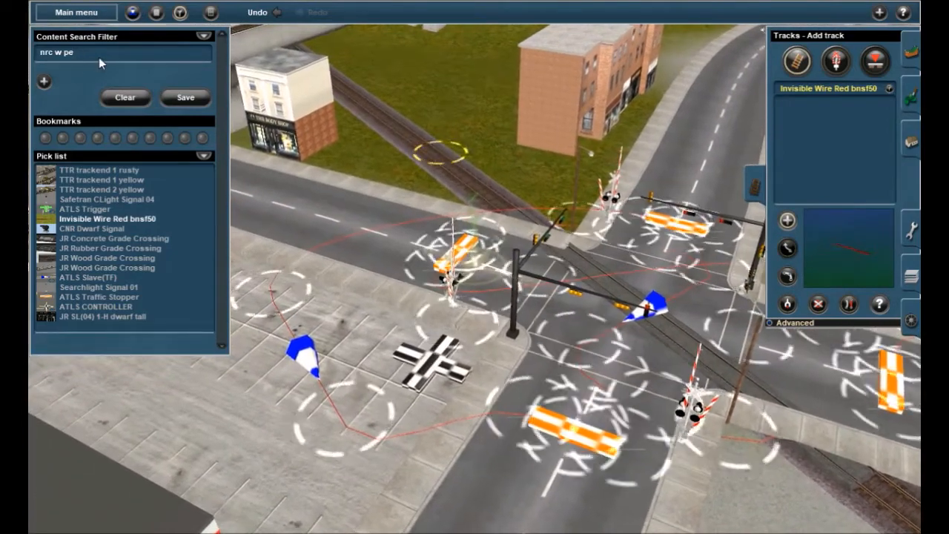
pyautogui.write('invisibile wir')
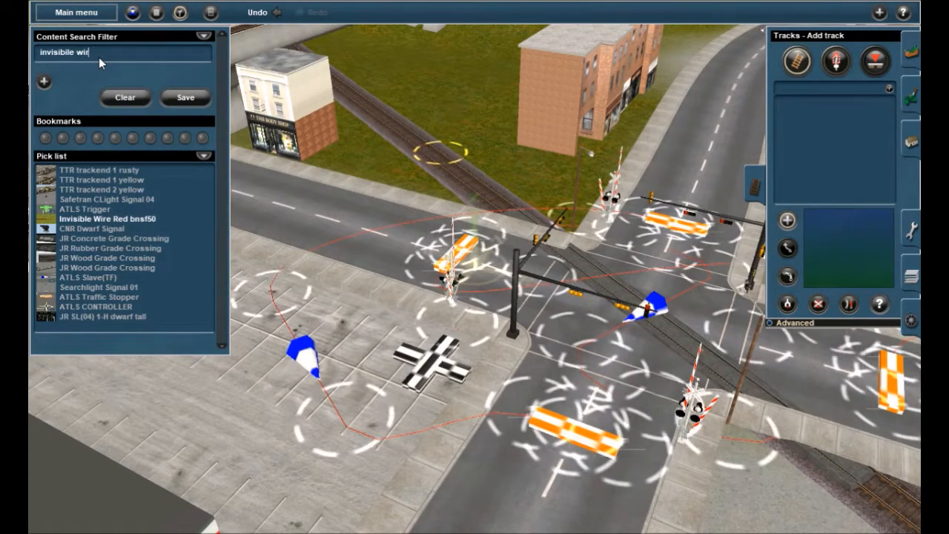
pyautogui.press('BackSpace')
pyautogui.press('BackSpace')
pyautogui.press('BackSpace')
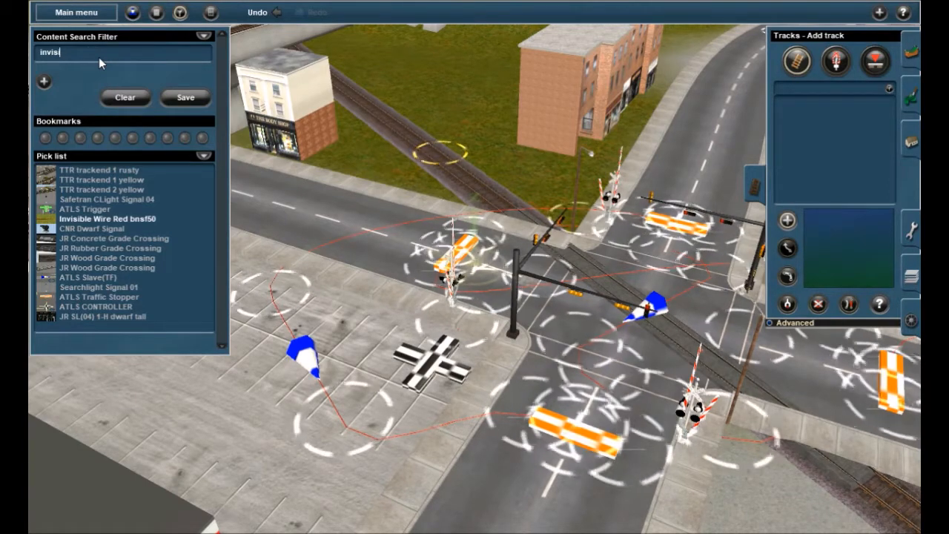
pyautogui.write('ble')
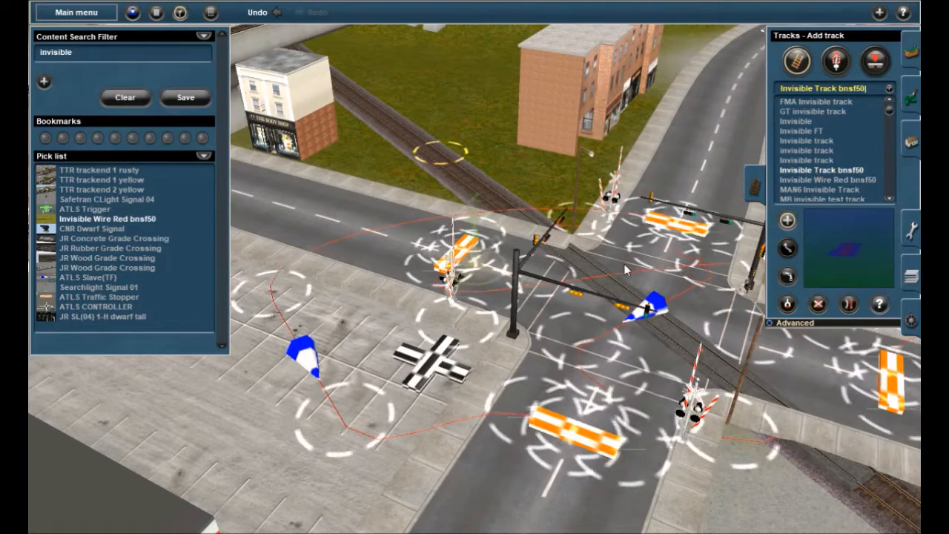
# Step: Undo the red wiring and lay Invisible Track bnsf50 from one end of the central ATLS slave through the two crossing gates on that side
pyautogui.moveTo(482, 351); pyautogui.dragTo(337, 346, button='right')
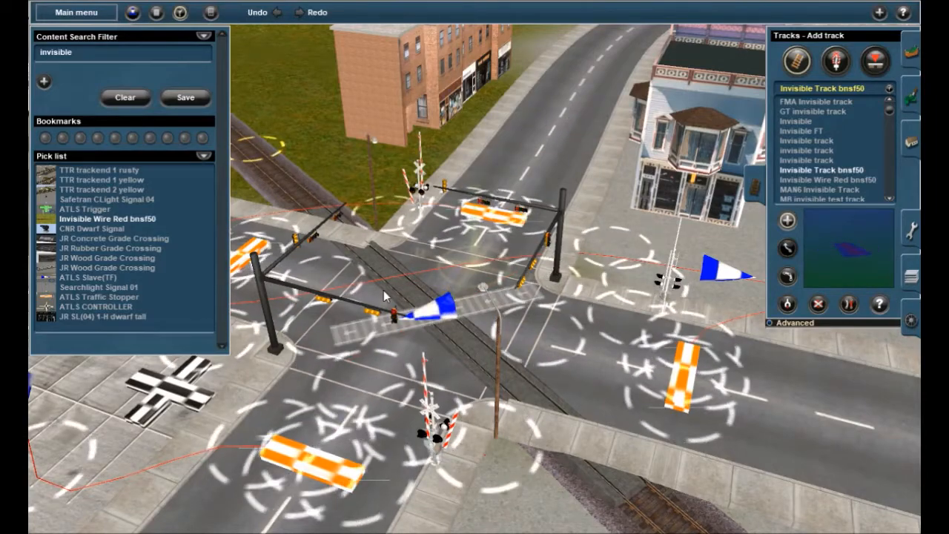
pyautogui.rightClick(338, 322)
pyautogui.press('Up')
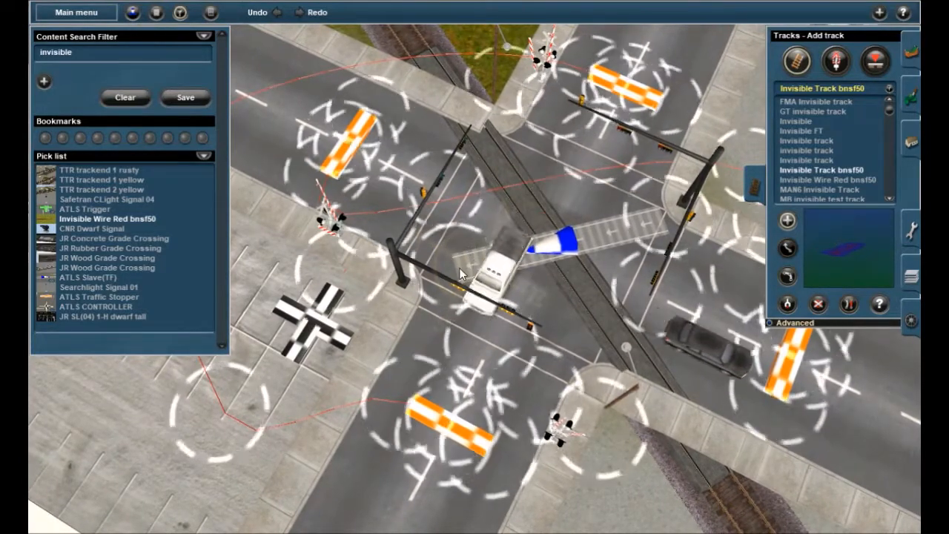
pyautogui.moveTo(454, 270); pyautogui.dragTo(605, 374)
pyautogui.moveTo(617, 447); pyautogui.dragTo(529, 351, button='right')
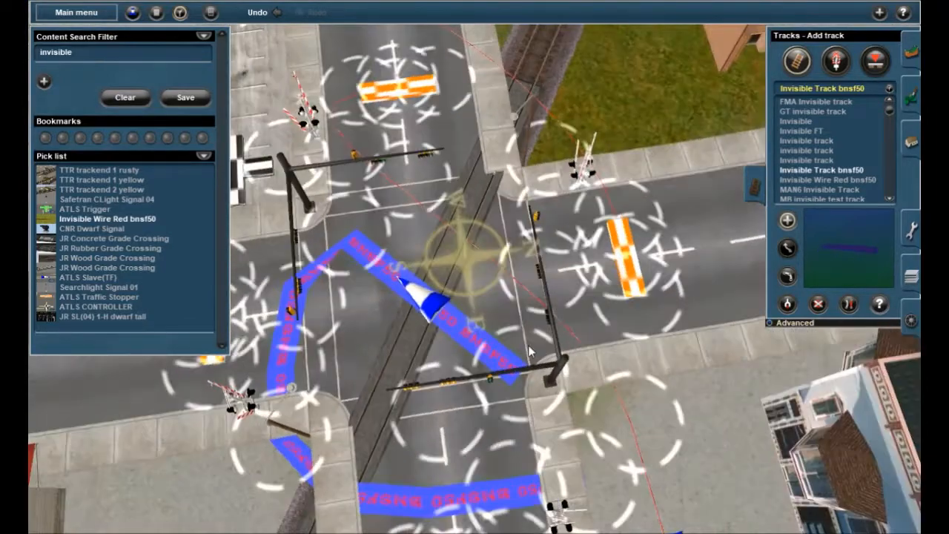
# Step: Lay Invisible Track bnsf50 from the other end of the central ATLS slave through the remaining two crossing gates
pyautogui.moveTo(510, 390); pyautogui.dragTo(474, 111)
pyautogui.moveTo(385, 126); pyautogui.dragTo(339, 154)
pyautogui.moveTo(475, 267); pyautogui.dragTo(368, 195, button='right')
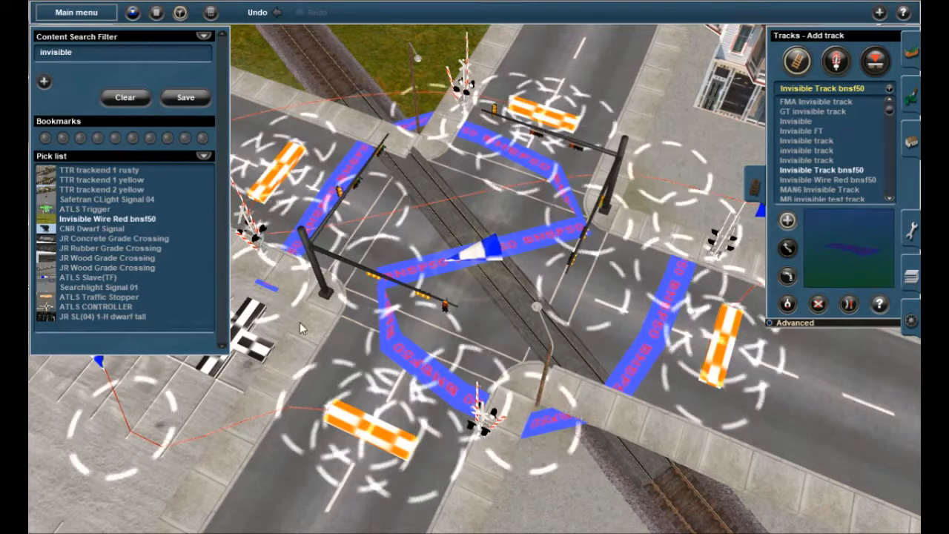
# Step: Hide the content filter, pick list and track tools, and examine the invisible track linking the slave to all four gates
pyautogui.click(182, 18)
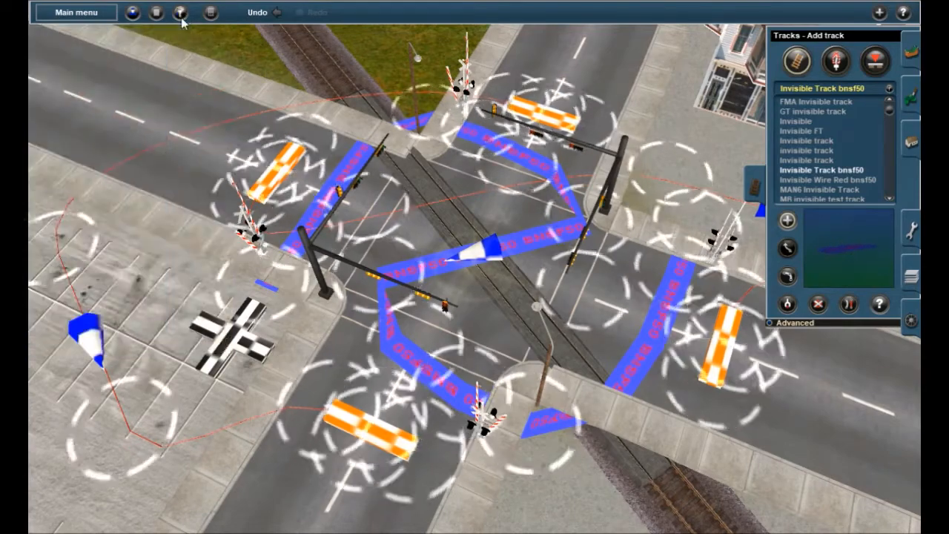
pyautogui.click(760, 192)
pyautogui.rightClick(471, 344)
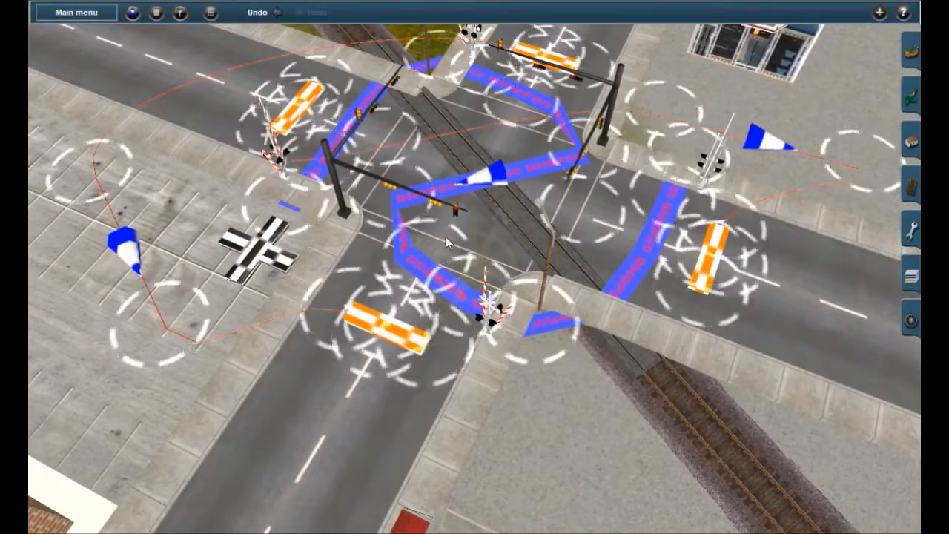
pyautogui.rightClick(449, 237)
pyautogui.press('Down')
pyautogui.rightClick(584, 326)
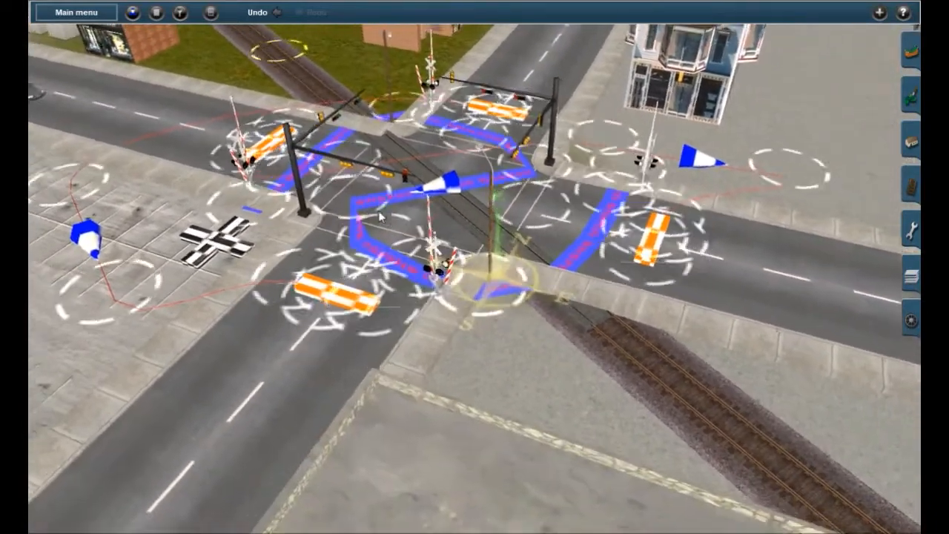
pyautogui.rightClick(403, 207)
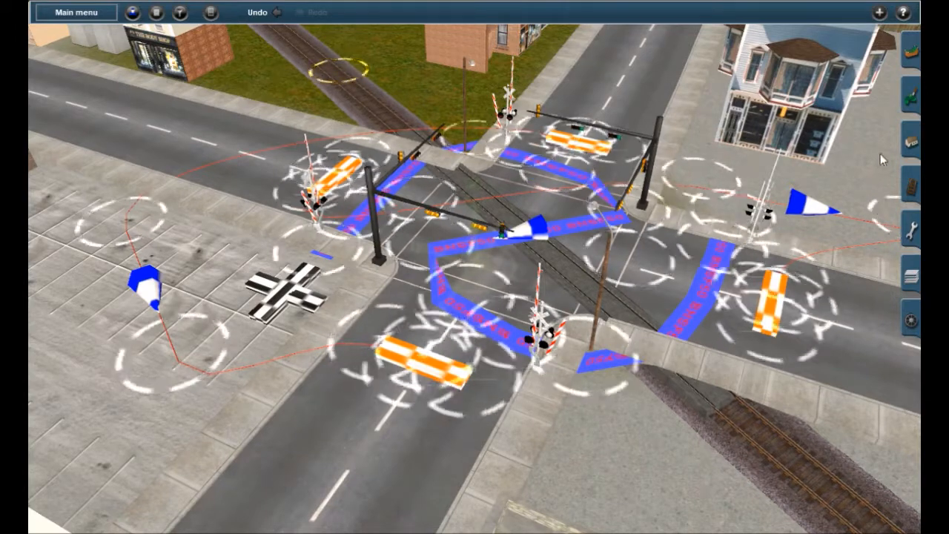
# Step: Place a ruler about 300 feet long along the rail line, starting where the line enters the intersection
pyautogui.click(911, 141)
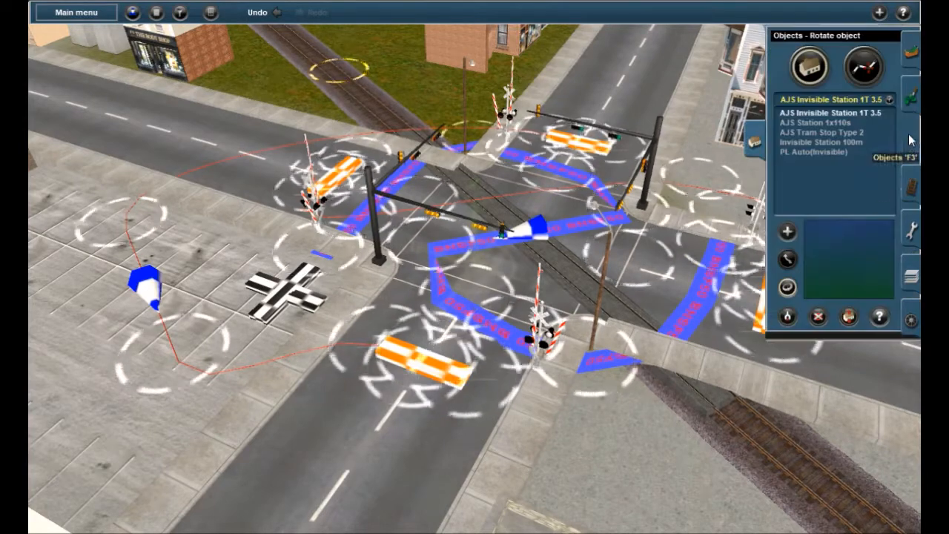
pyautogui.click(911, 230)
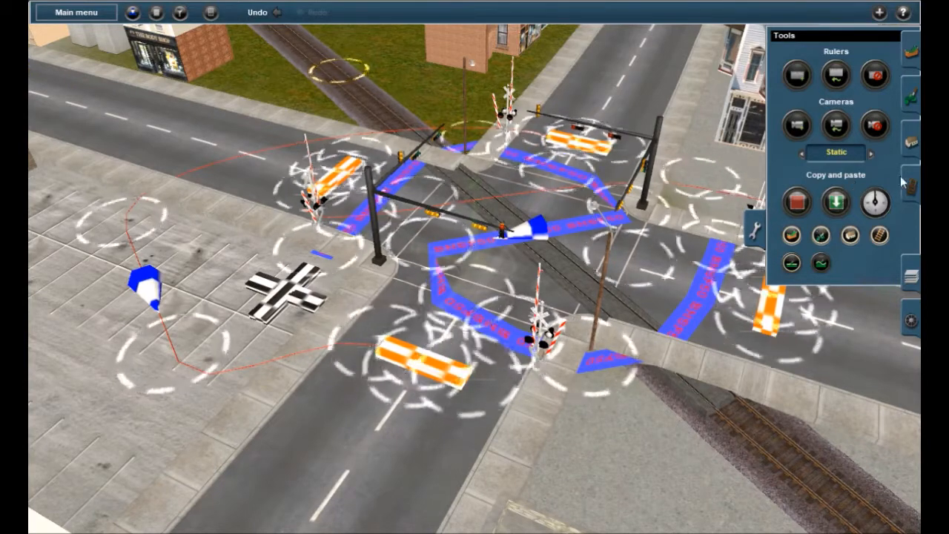
pyautogui.scroll(-3, 452, 460)
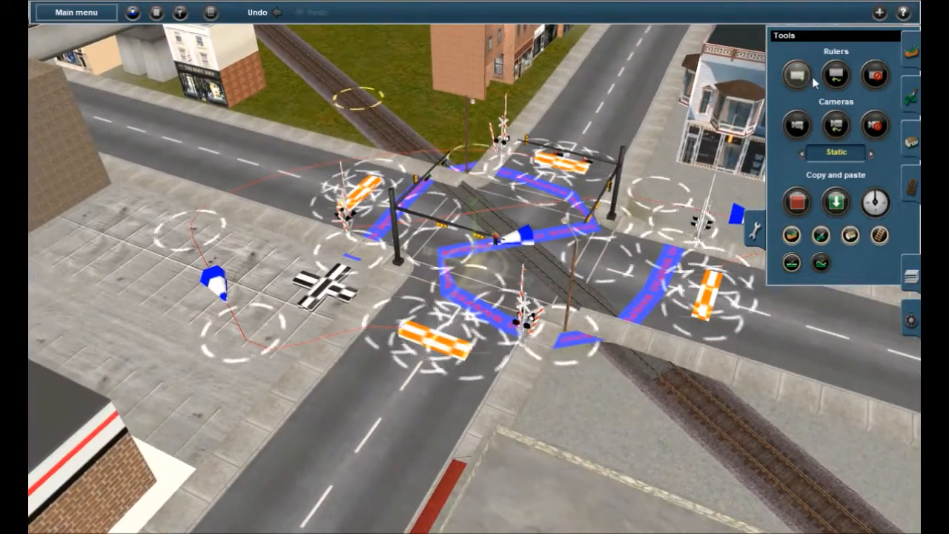
pyautogui.scroll(3, 413, 158)
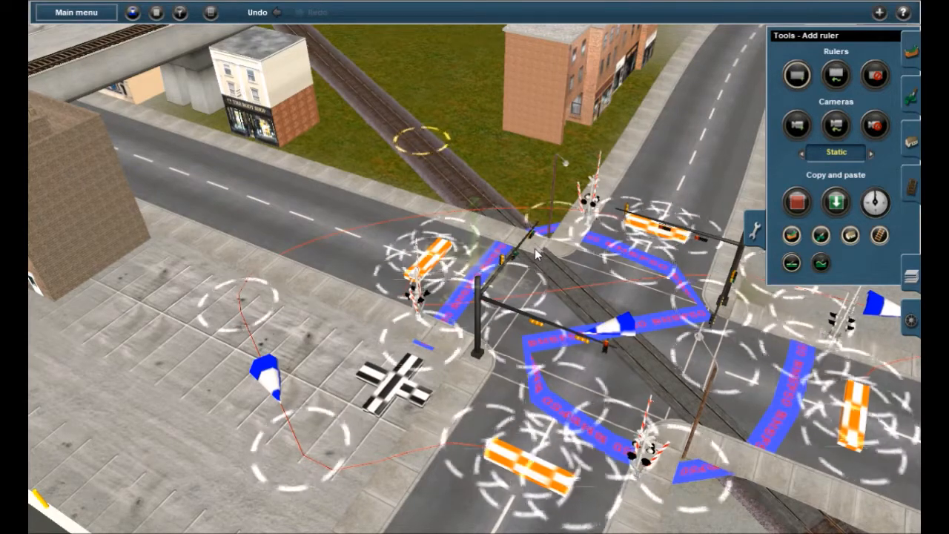
pyautogui.moveTo(543, 241)
pyautogui.mouseDown()
pyautogui.moveTo(454, 219)
pyautogui.moveTo(442, 243)
pyautogui.moveTo(441, 223)
pyautogui.moveTo(466, 240)
pyautogui.moveTo(472, 279)
pyautogui.mouseUp()
pyautogui.rightClick(485, 221)
pyautogui.press('Left')
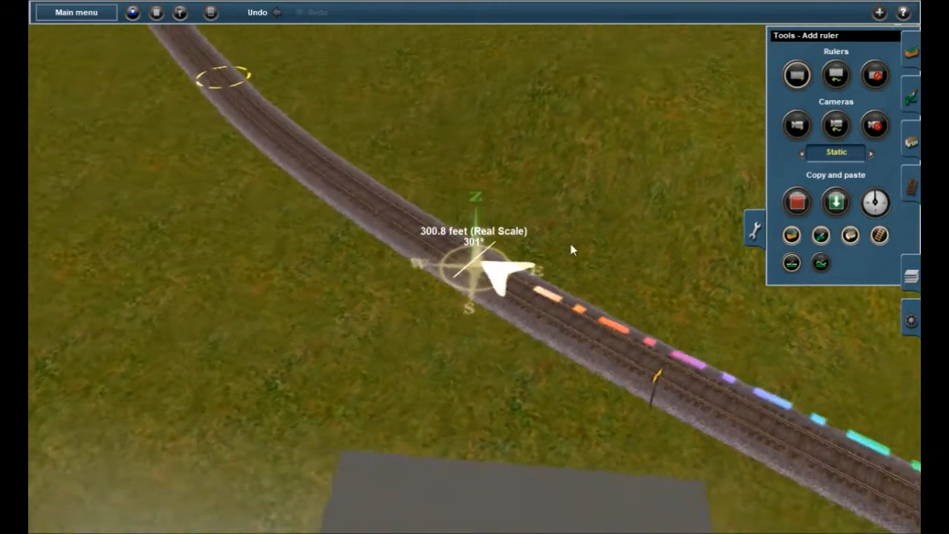
# Step: Bring back the pick list and place an ATLS Trigger on the rail line at the ruler's far end, undoing the first placement
pyautogui.click(179, 15)
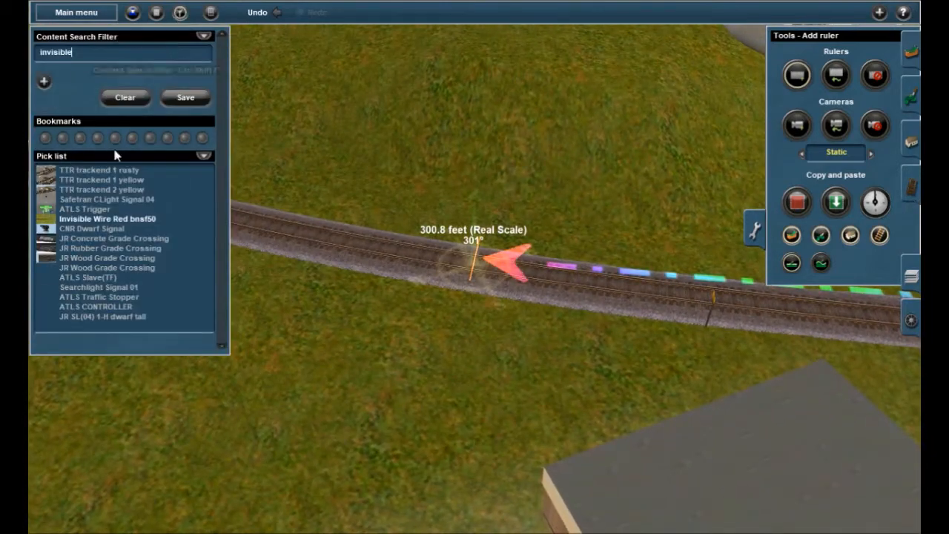
pyautogui.press('F6')
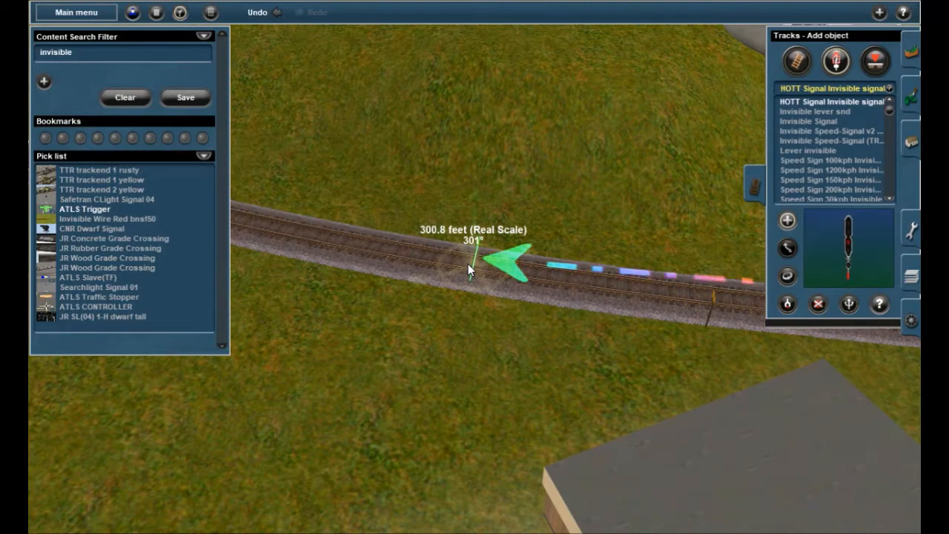
pyautogui.press('Left')
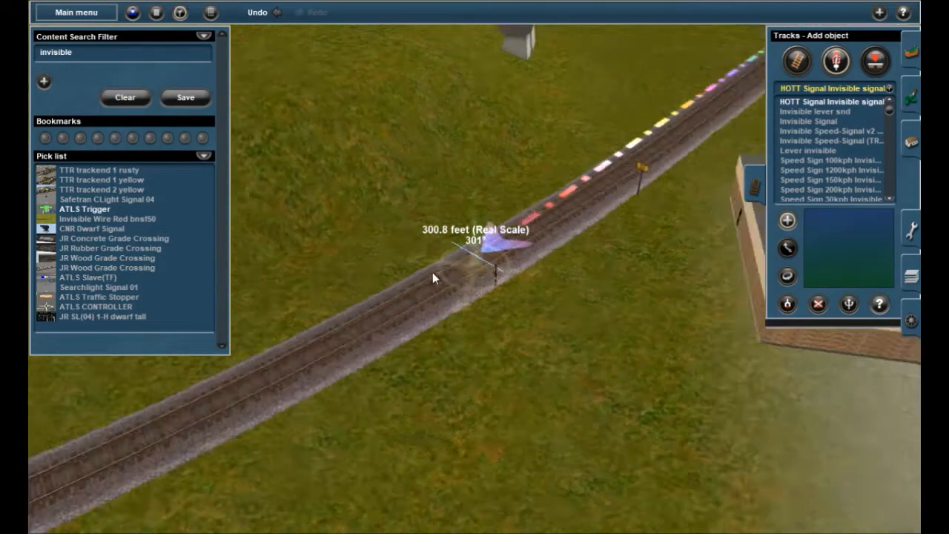
pyautogui.press('Down')
pyautogui.hotkey('ctrl', 'z')
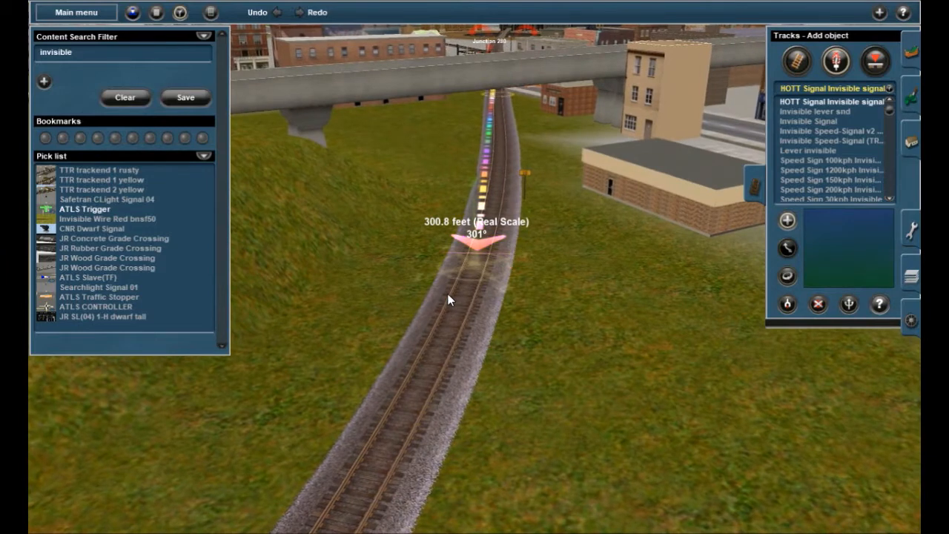
pyautogui.click(480, 256)
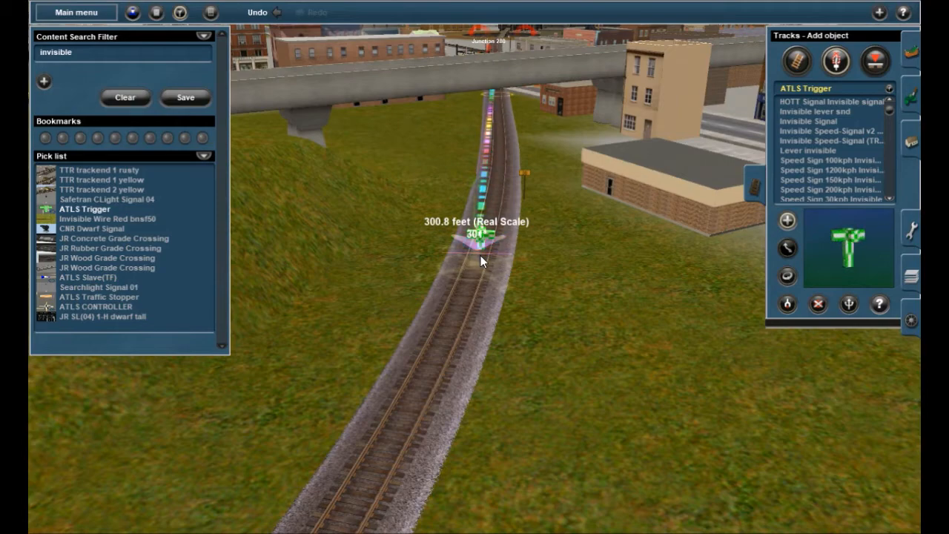
# Step: Move the placed ATLS Trigger on the rail line into line with the ruler's far end
pyautogui.moveTo(516, 295); pyautogui.dragTo(766, 249, button='right')
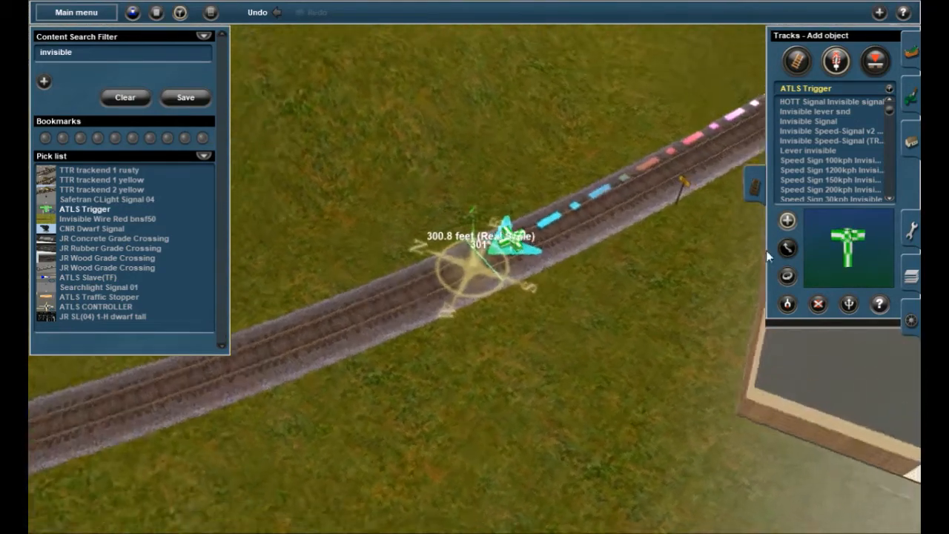
pyautogui.click(789, 253)
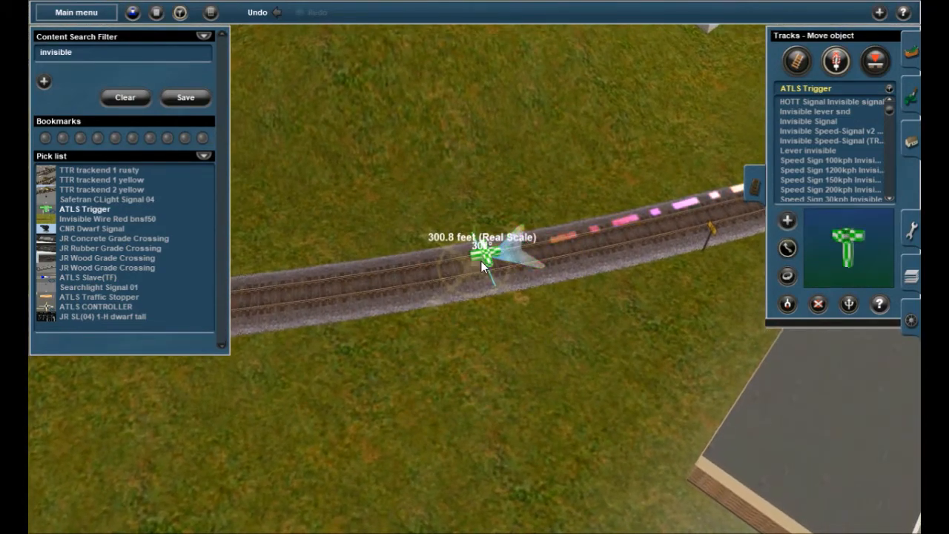
pyautogui.moveTo(481, 261); pyautogui.dragTo(577, 260, button='right')
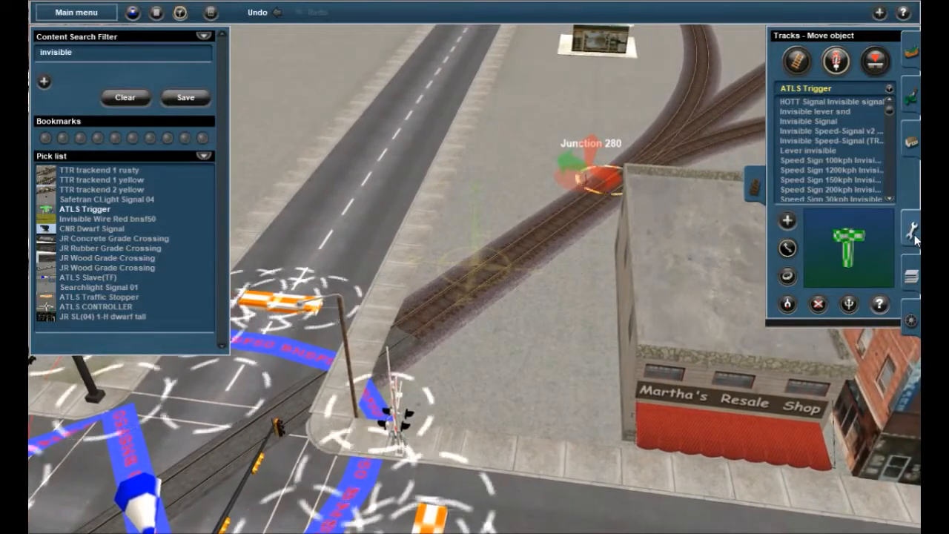
# Step: Place a ruler about 300 feet long from the intersection's opposite rail side, past Junction 280 and along the middle branch
pyautogui.click(913, 236)
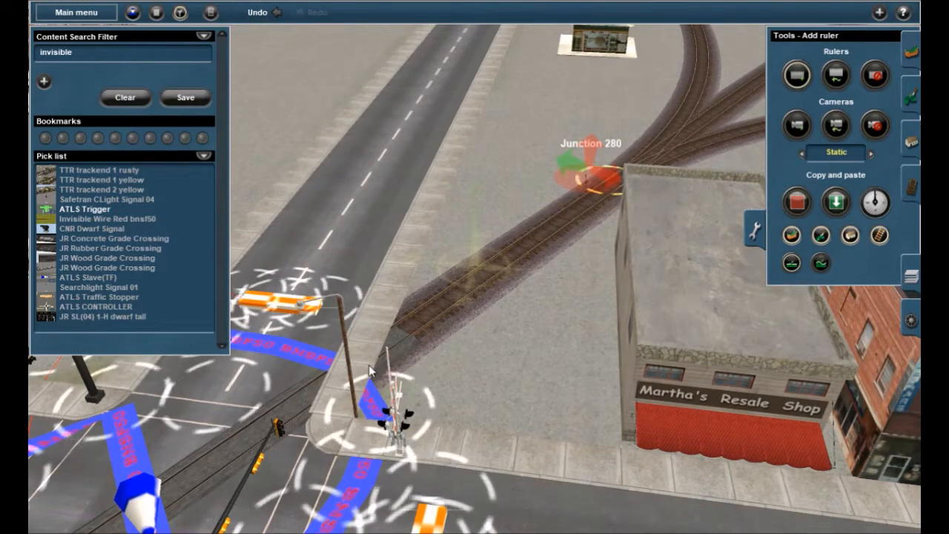
pyautogui.moveTo(324, 400); pyautogui.dragTo(475, 274)
pyautogui.moveTo(434, 354); pyautogui.dragTo(479, 265, button='right')
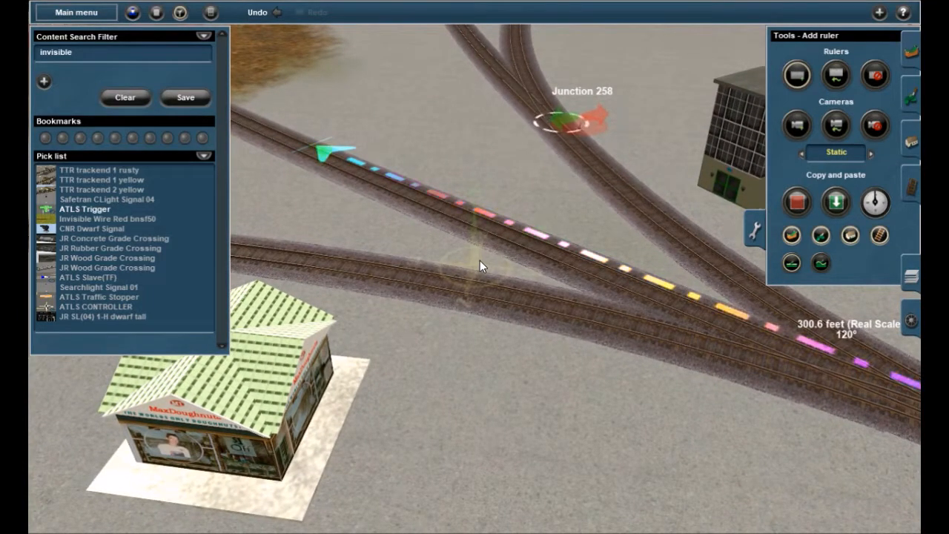
pyautogui.moveTo(479, 261); pyautogui.dragTo(520, 232, button='right')
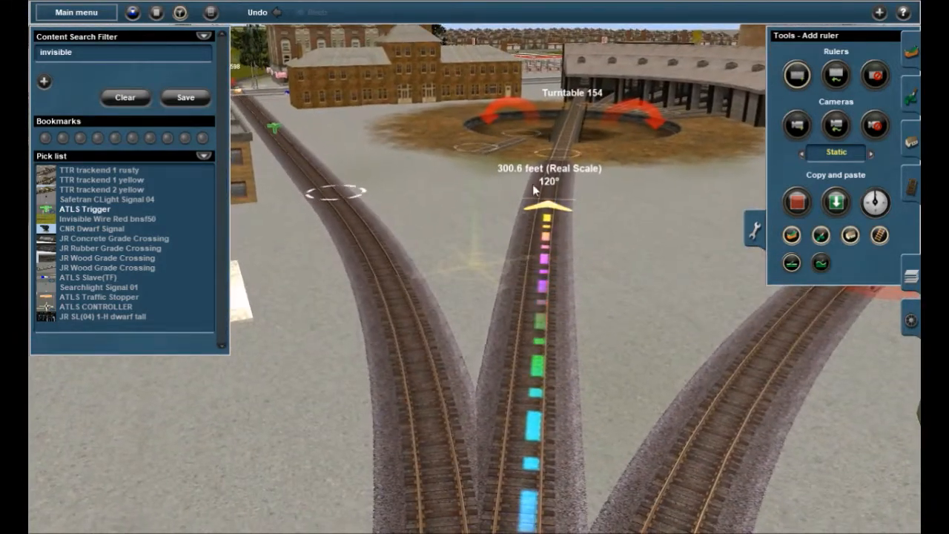
pyautogui.moveTo(431, 244); pyautogui.dragTo(475, 295, button='right')
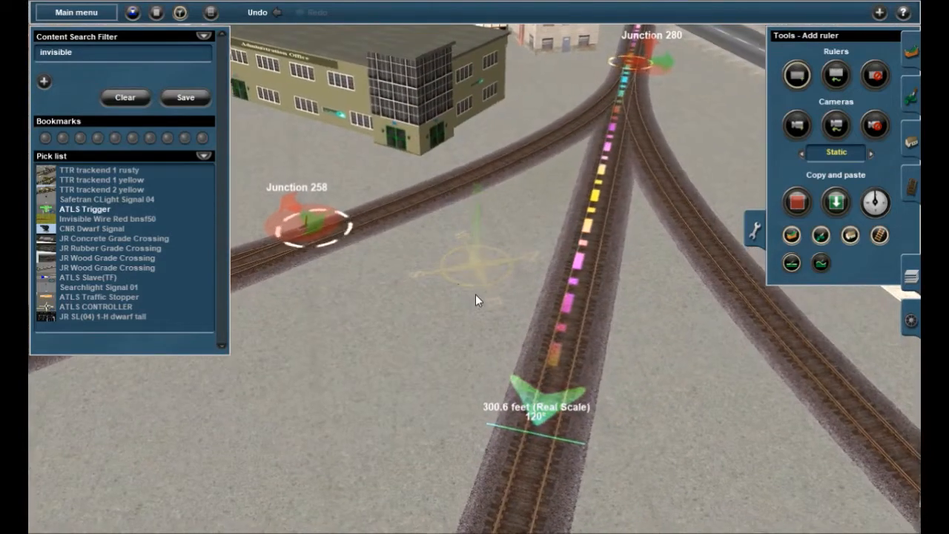
# Step: Place an ATLS Trigger on each of the three branch tracks beyond Junction 280
pyautogui.click(77, 211)
pyautogui.click(406, 194)
pyautogui.click(593, 229)
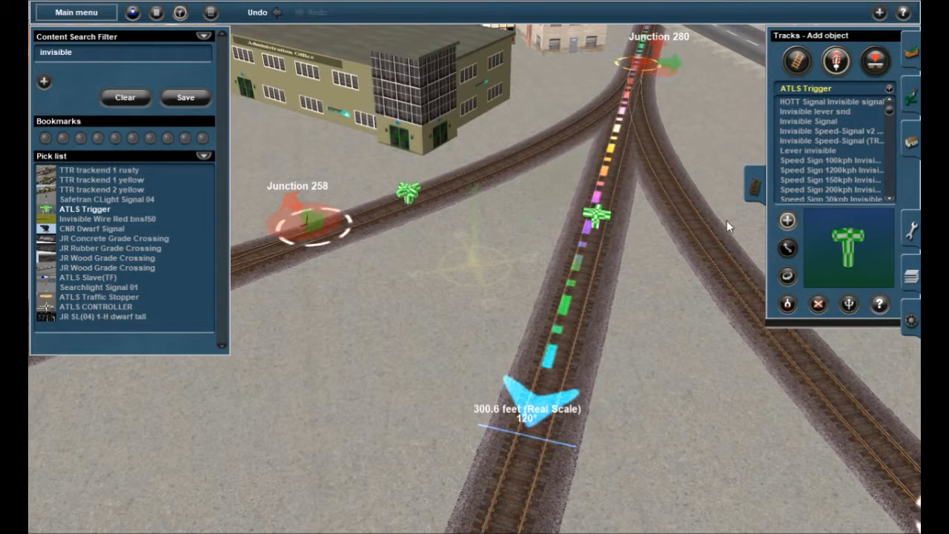
pyautogui.click(693, 222)
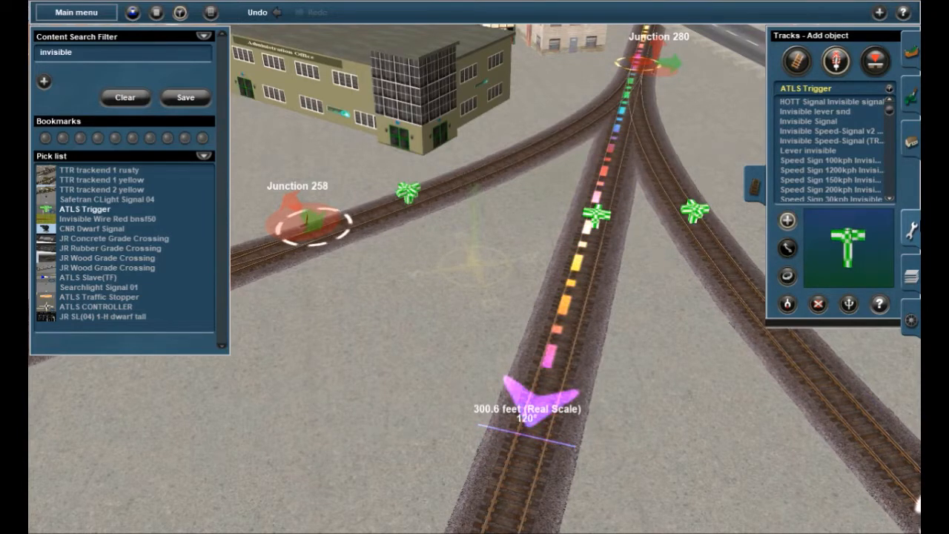
# Step: Delete the ruler along the middle branch, and hide the content filter and pick list
pyautogui.click(910, 231)
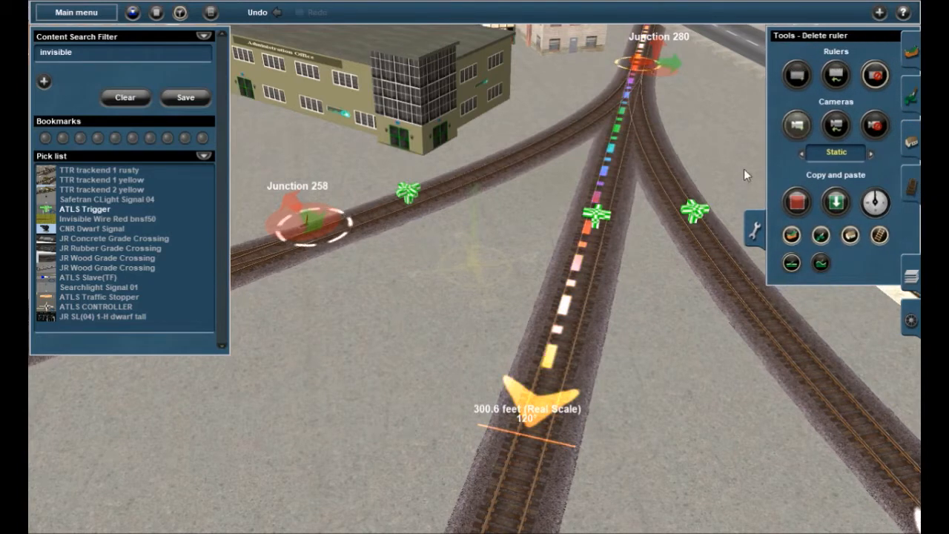
pyautogui.click(610, 168)
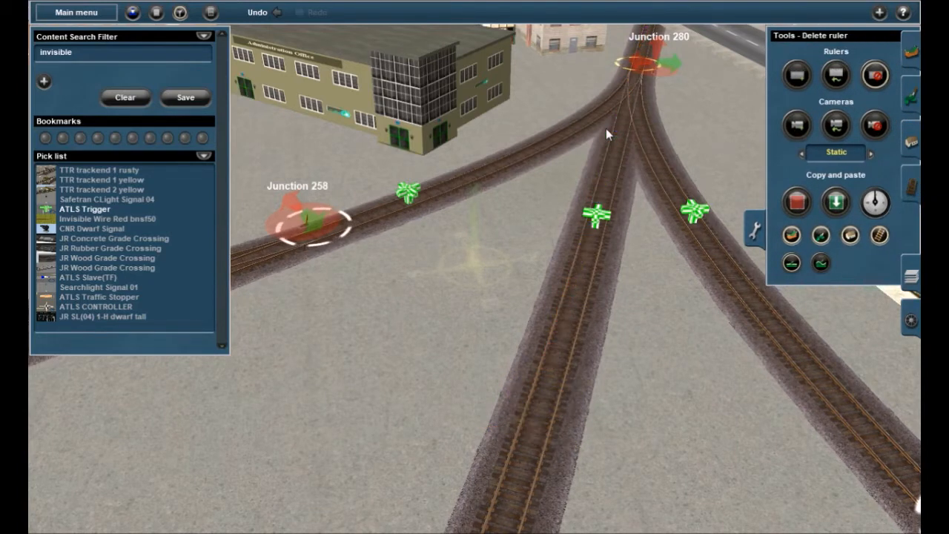
pyautogui.rightClick(563, 222)
pyautogui.press('Left')
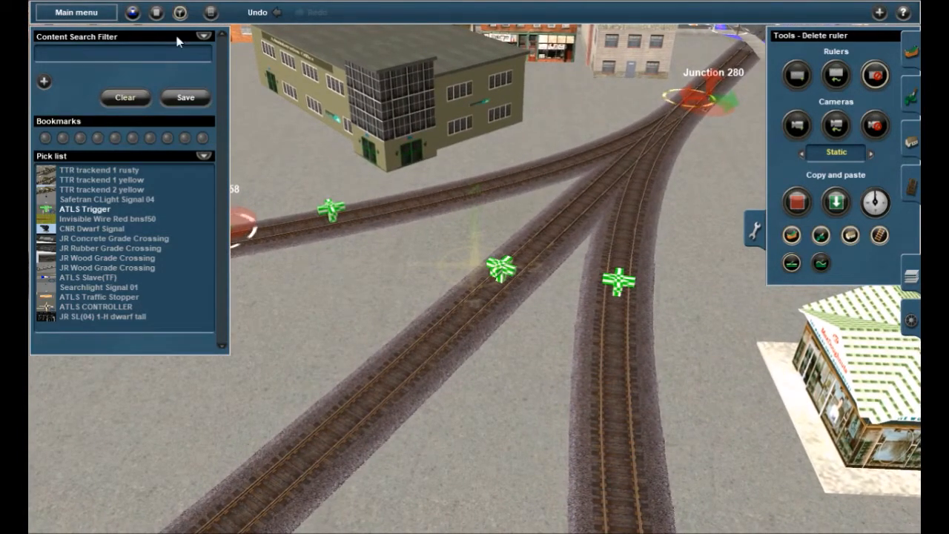
pyautogui.click(180, 13)
# Step: Examine the three branch-track triggers and their position relative to Junction 280 and the intersection
pyautogui.rightClick(462, 222)
pyautogui.press('Right')
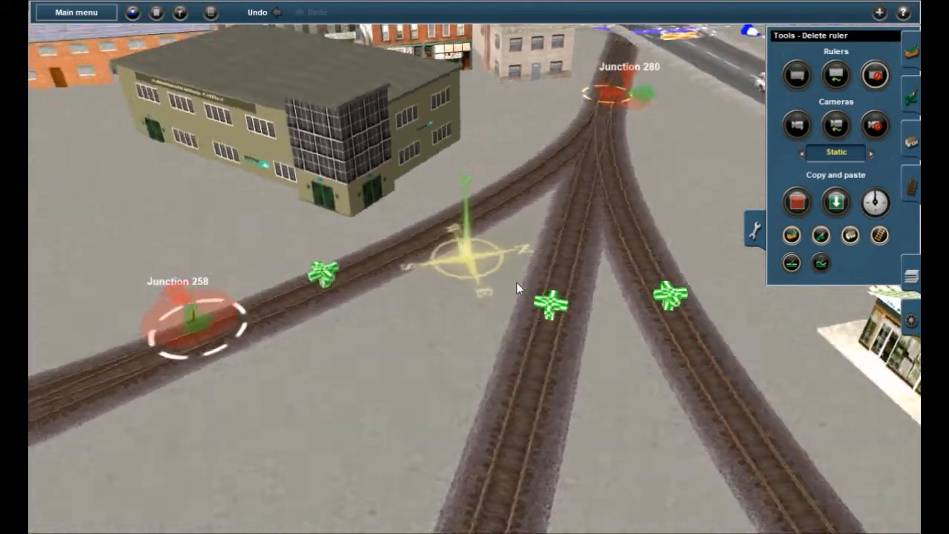
pyautogui.rightClick(517, 283)
pyautogui.press('Left')
pyautogui.press('Left')
pyautogui.press('Down')
pyautogui.press('Right')
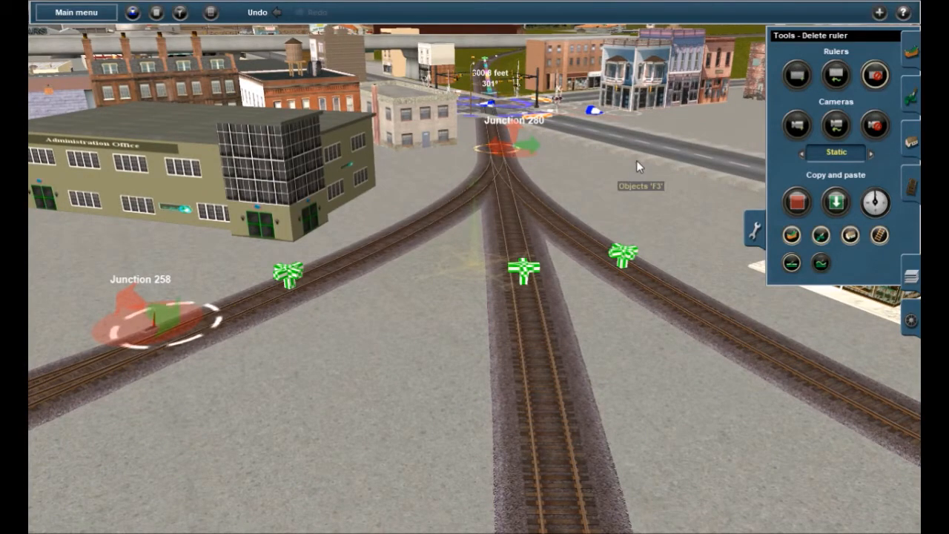
pyautogui.rightClick(526, 161)
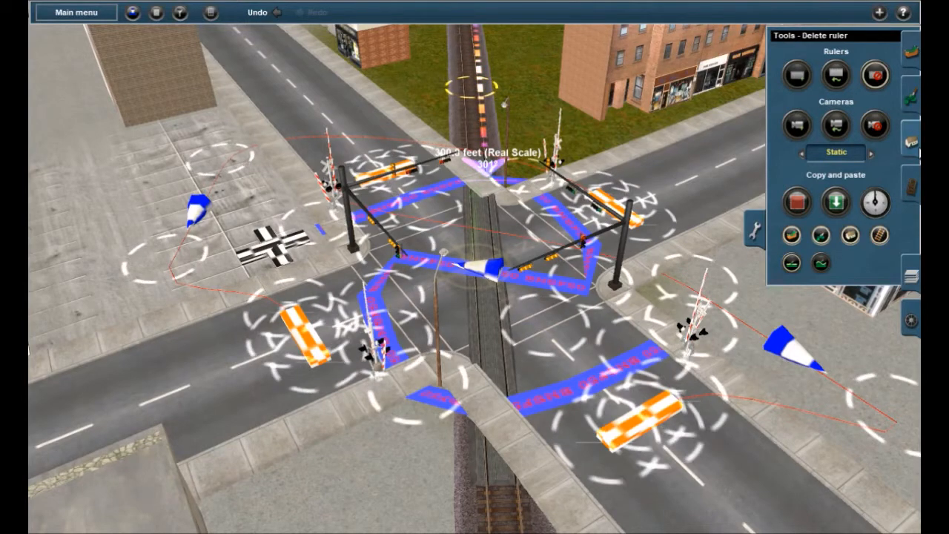
# Step: Check the channel setting in the properties of the central ATLS slave, then close them
pyautogui.click(916, 148)
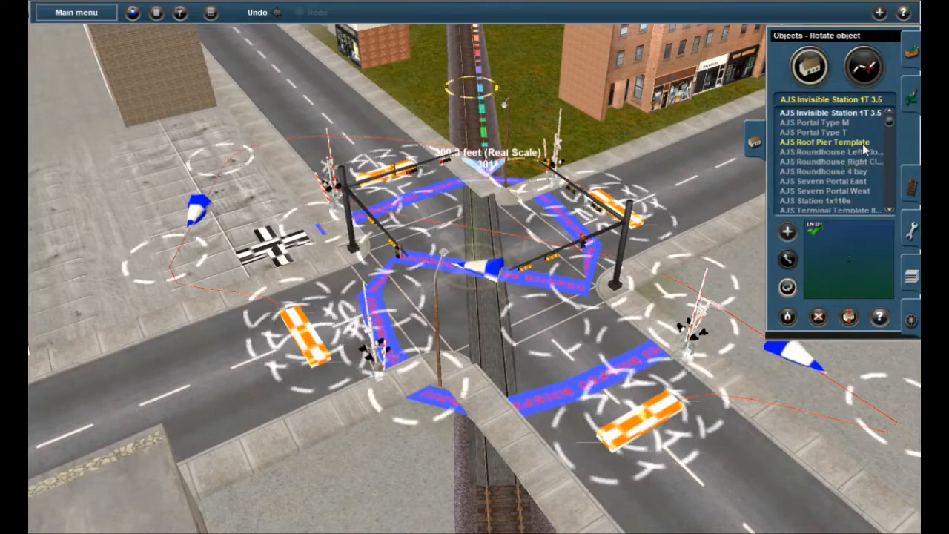
pyautogui.click(879, 316)
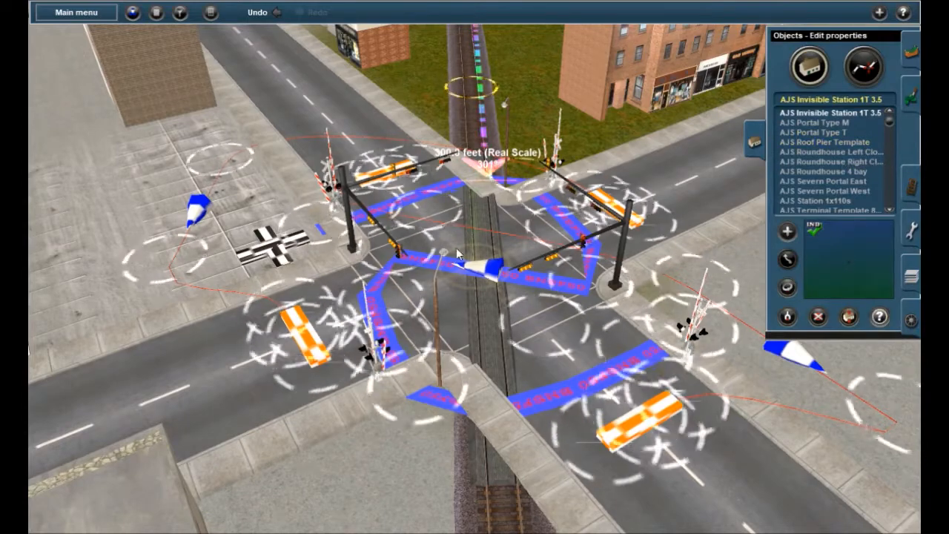
pyautogui.click(482, 274)
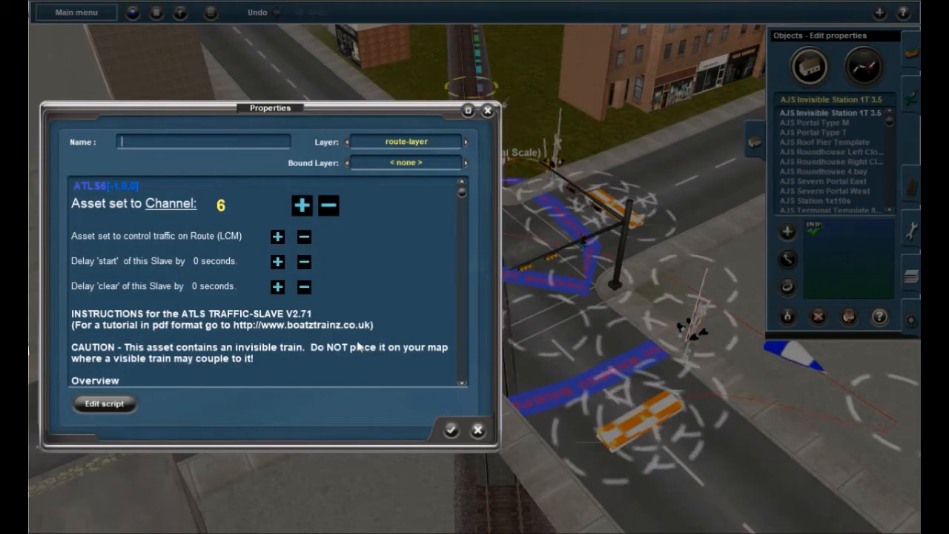
pyautogui.click(450, 431)
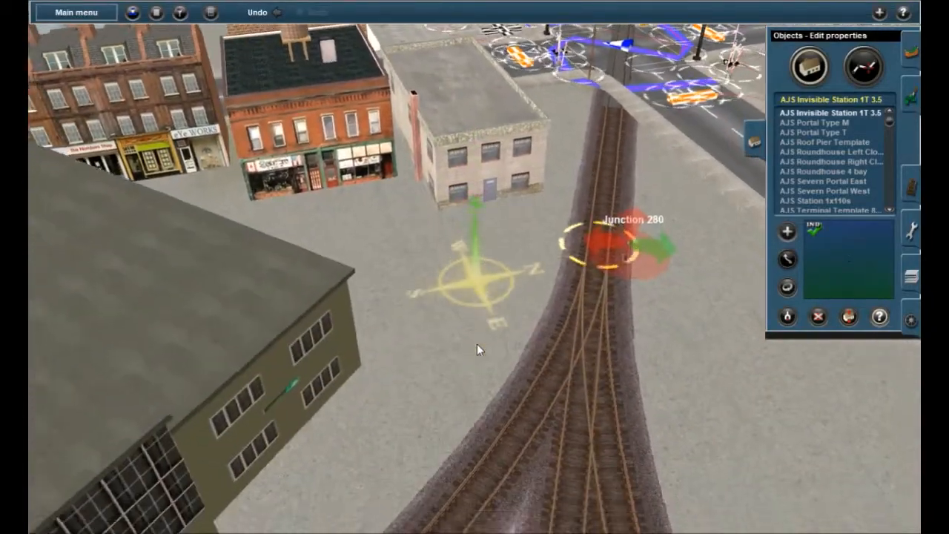
# Step: Bring back the pick list and set the ATLS Trigger nearest Junction 258 to channel 6
pyautogui.rightClick(477, 344)
pyautogui.press('Left')
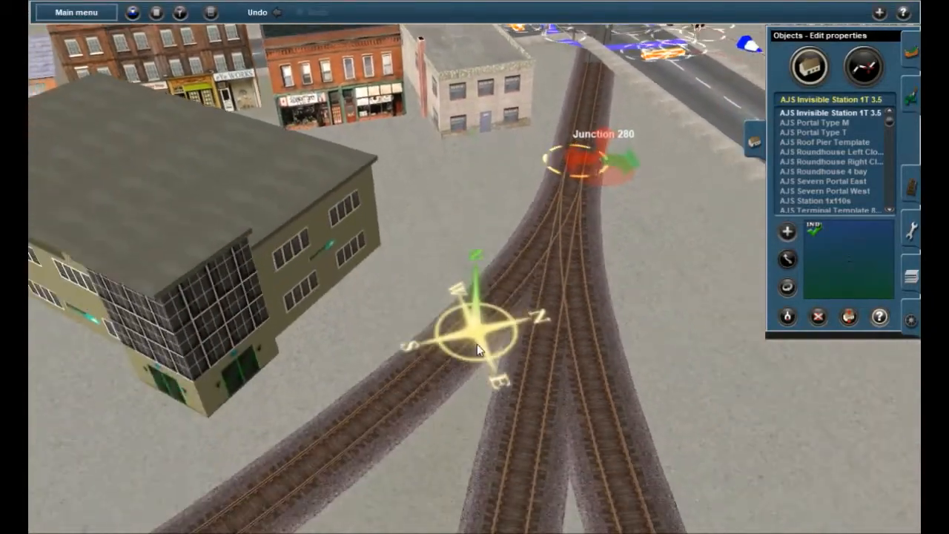
pyautogui.press('Down')
pyautogui.rightClick(472, 302)
pyautogui.press('Left')
pyautogui.press('Up')
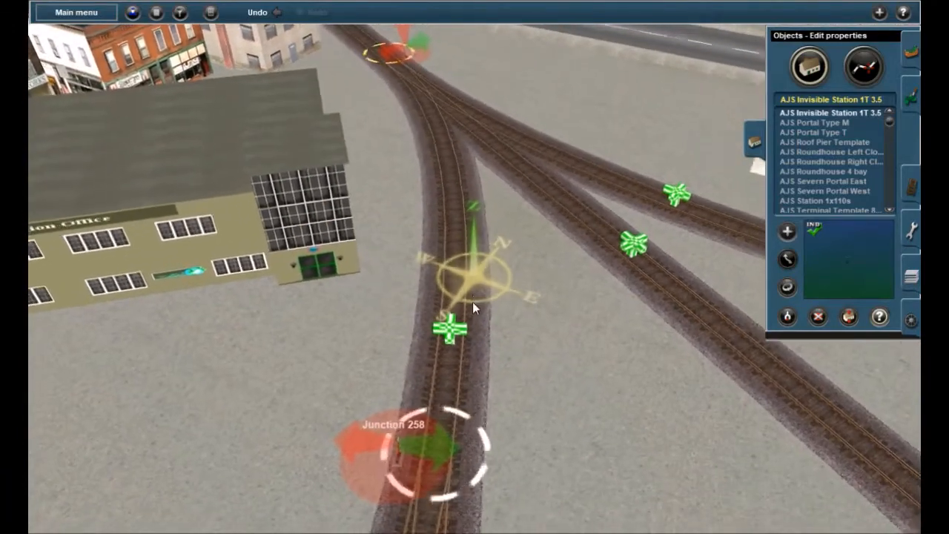
pyautogui.click(179, 13)
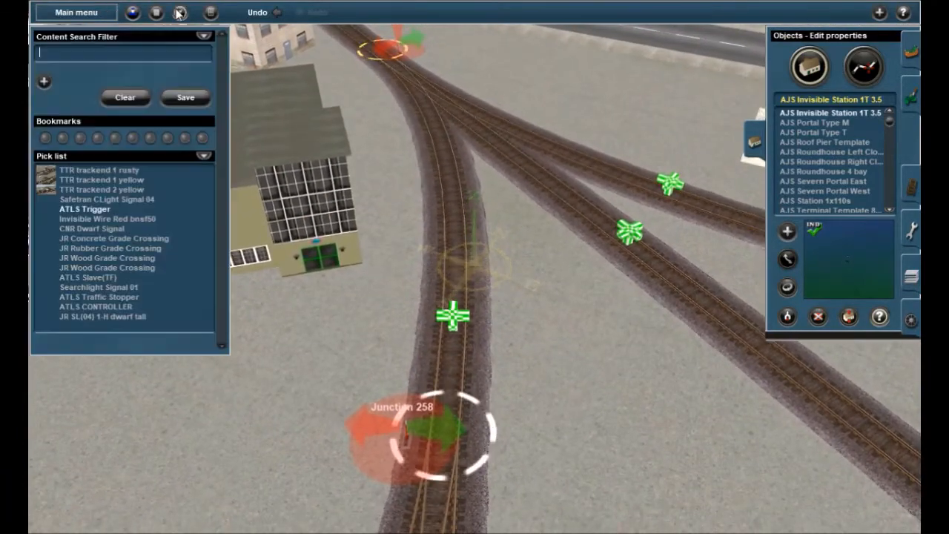
pyautogui.click(82, 209)
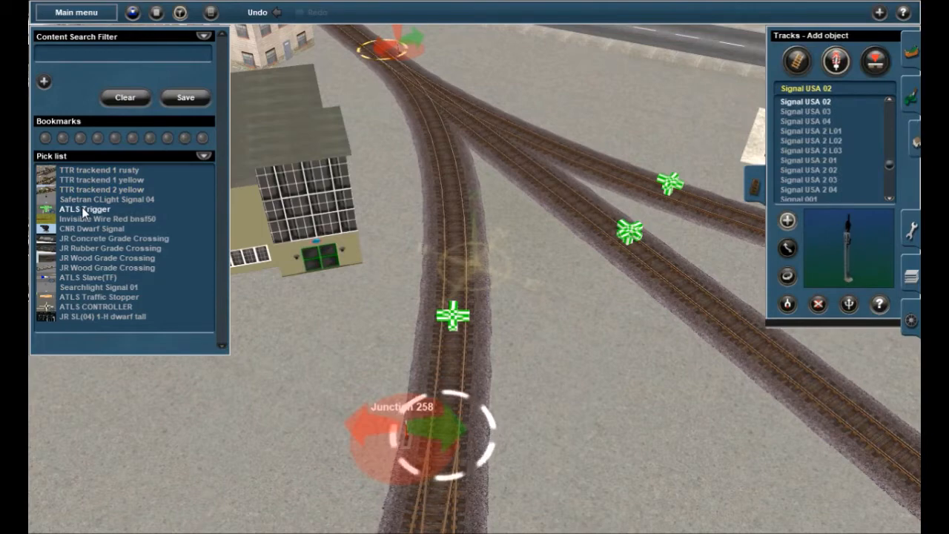
pyautogui.click(458, 316)
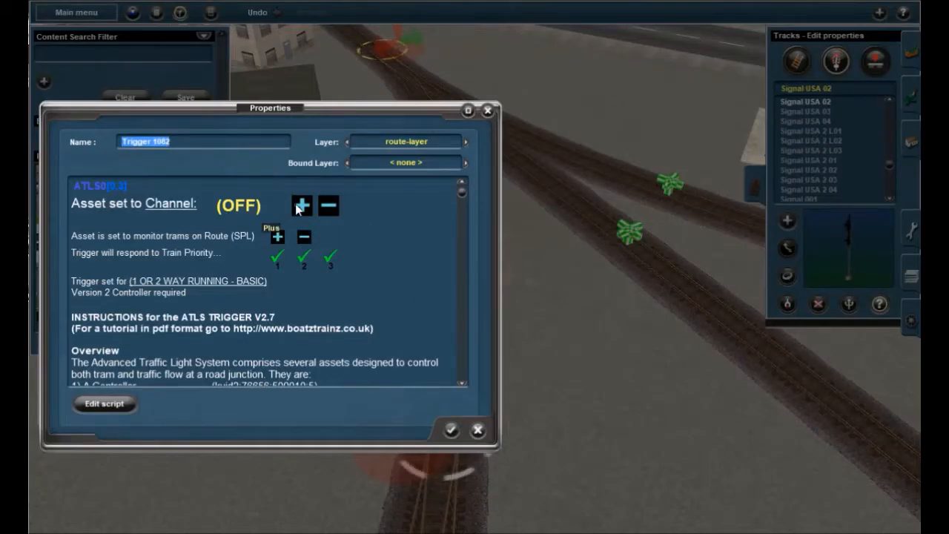
pyautogui.click(171, 203)
pyautogui.write('6')
pyautogui.press('Return')
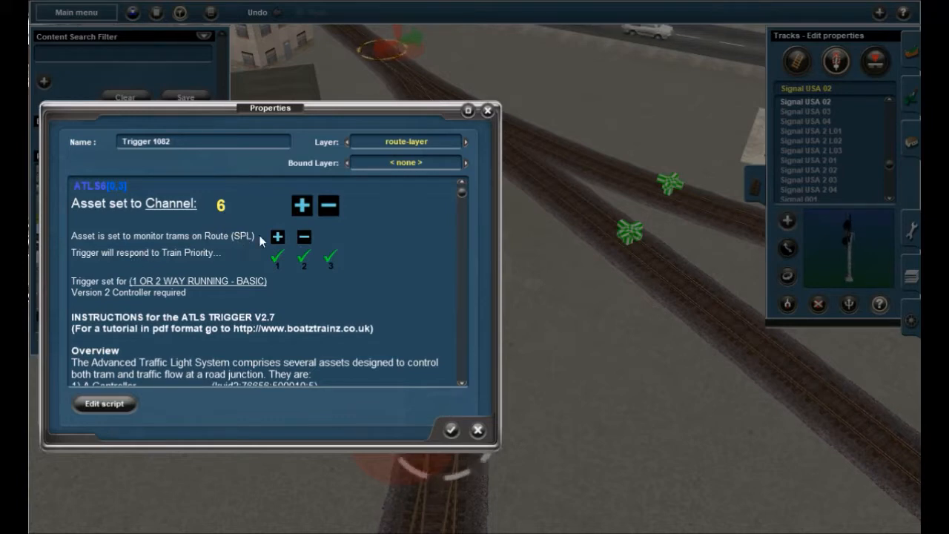
# Step: Cycle the trigger's monitored route, return it to SPL, and accept the trigger's properties
pyautogui.click(304, 238)
pyautogui.click(281, 240)
pyautogui.click(281, 239)
pyautogui.click(299, 237)
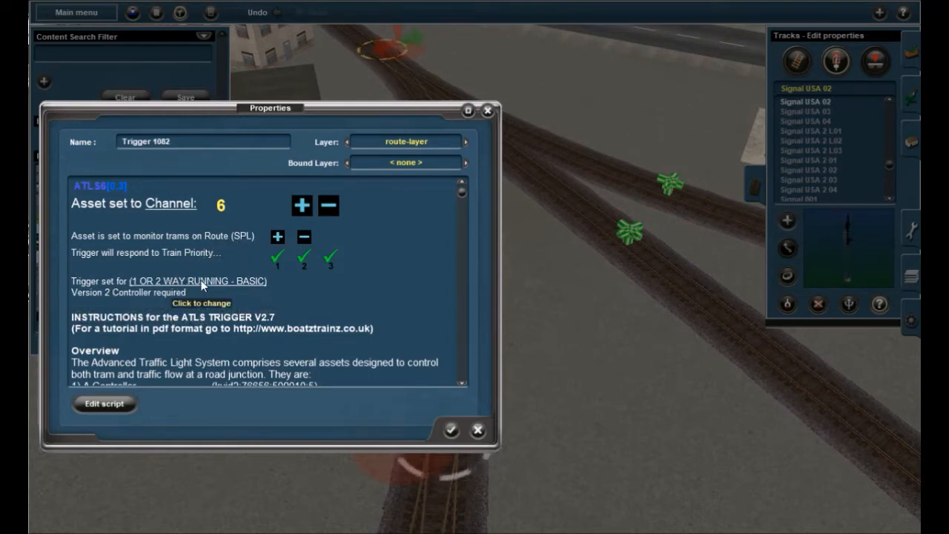
pyautogui.click(451, 431)
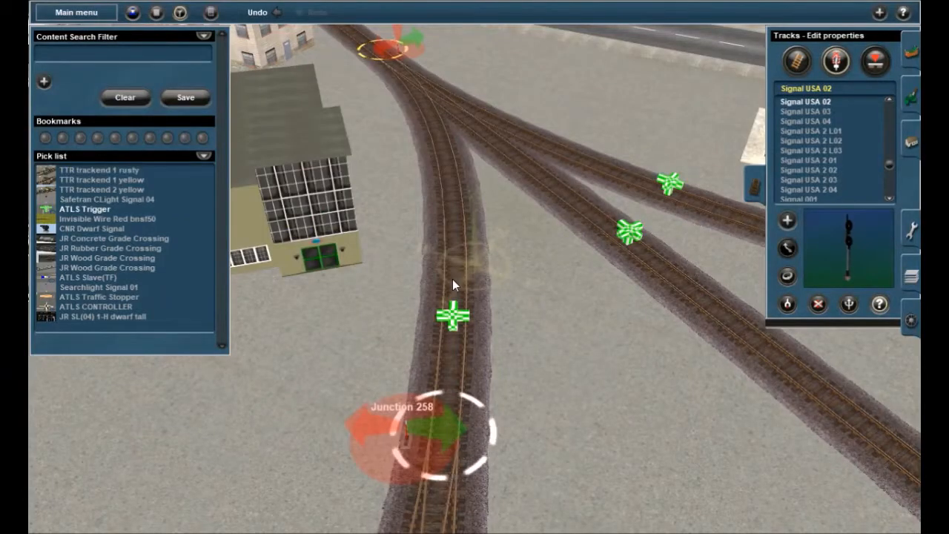
# Step: Set the ATLS Trigger on the middle branch track to channel 6
pyautogui.click(635, 233)
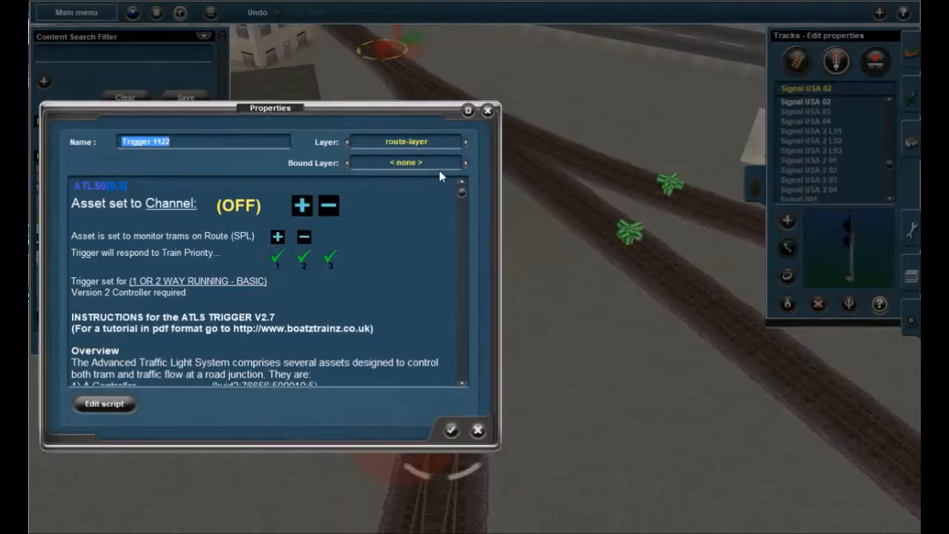
pyautogui.click(182, 210)
pyautogui.press('Return')
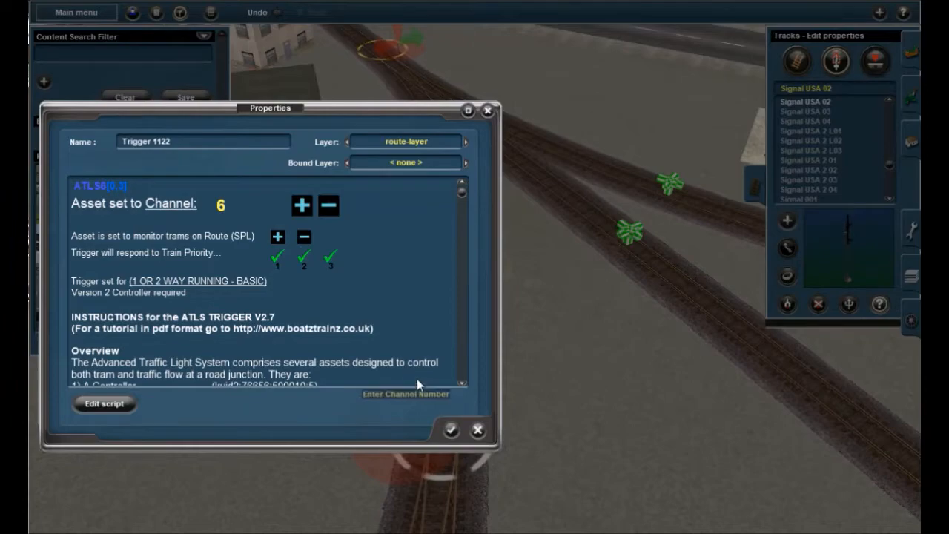
pyautogui.click(451, 431)
# Step: Set the ATLS Trigger on the remaining outer branch track beyond Junction 280 to channel 6
pyautogui.click(669, 186)
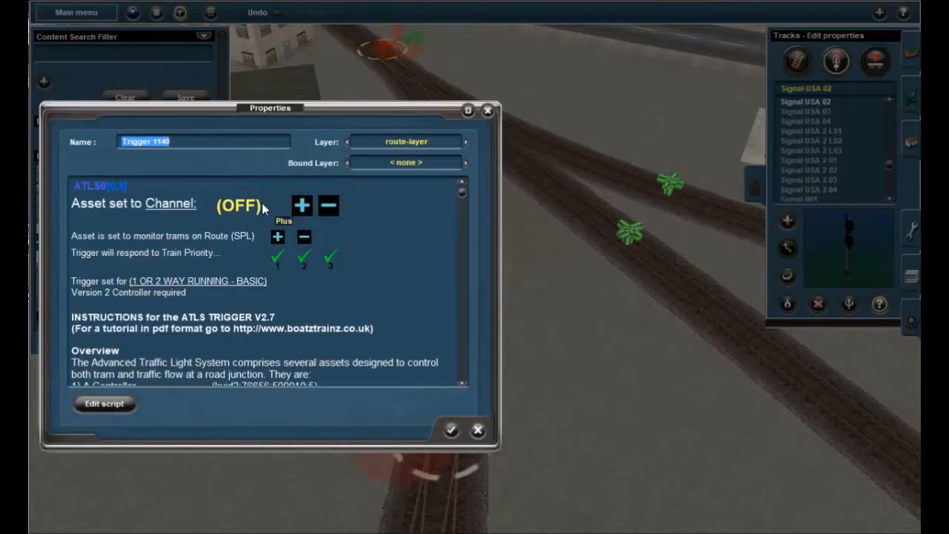
pyautogui.click(166, 212)
pyautogui.write('6')
pyautogui.press('Return')
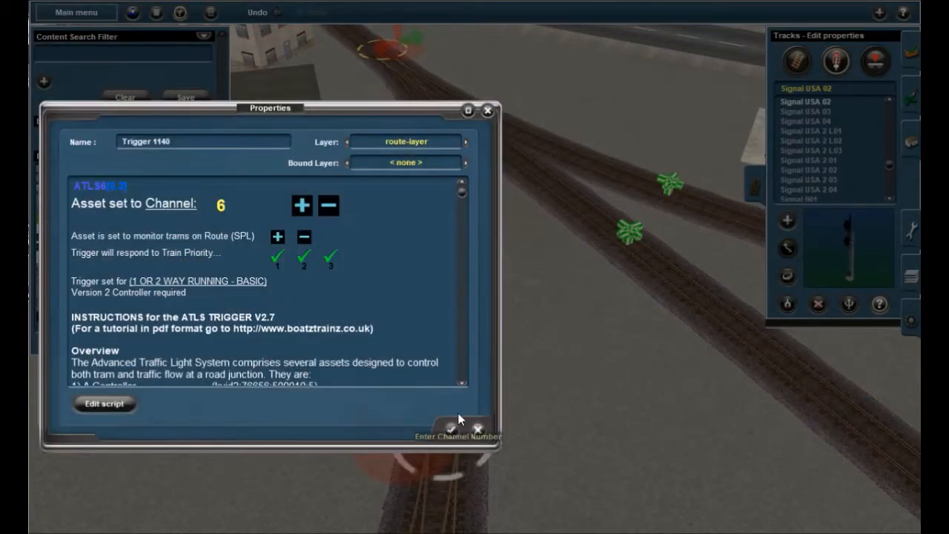
pyautogui.click(451, 430)
# Step: Set the ATLS Trigger at the remaining ruler's far end, across the intersection, to channel 6
pyautogui.moveTo(413, 194)
pyautogui.mouseDown(button='right')
pyautogui.moveTo(380, 151)
pyautogui.moveTo(492, 143)
pyautogui.moveTo(475, 110)
pyautogui.moveTo(496, 130)
pyautogui.moveTo(485, 187)
pyautogui.moveTo(544, 265)
pyautogui.moveTo(533, 267)
pyautogui.mouseUp(button='right')
pyautogui.click(533, 268)
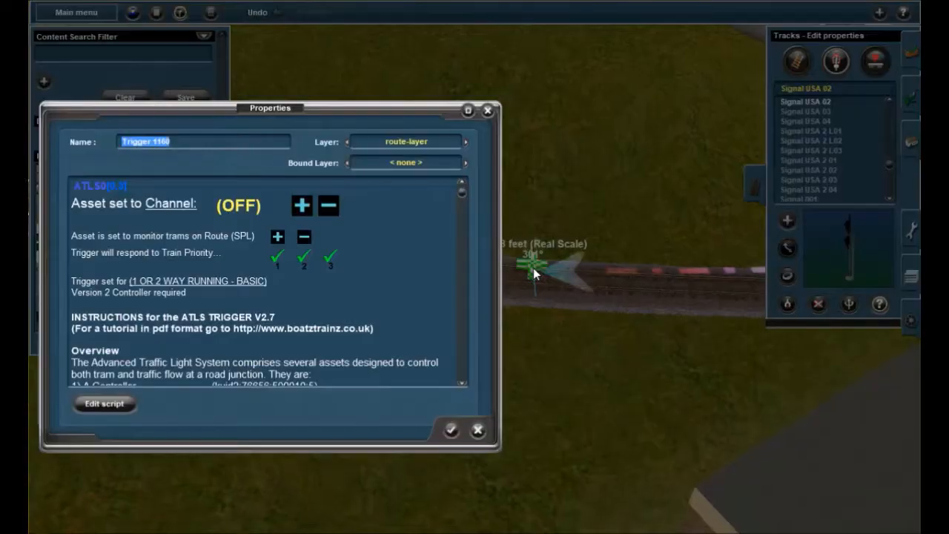
pyautogui.click(175, 208)
pyautogui.write('6')
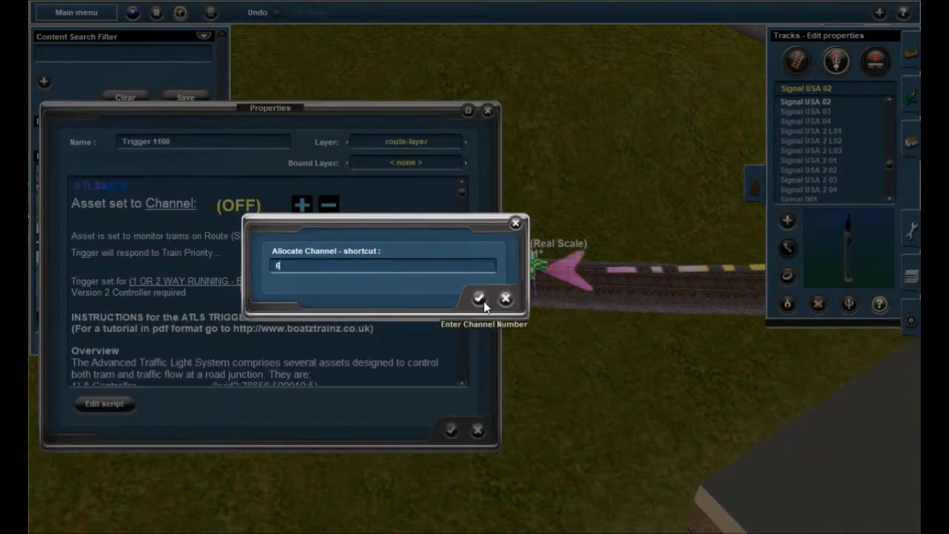
pyautogui.click(480, 297)
pyautogui.click(450, 430)
# Step: Toggle Route 1's SPL-event response in the ATLS Controller at the intersection to GO and back to stop
pyautogui.moveTo(448, 430)
pyautogui.mouseDown(button='right')
pyautogui.moveTo(435, 299)
pyautogui.moveTo(493, 233)
pyautogui.moveTo(551, 255)
pyautogui.moveTo(554, 208)
pyautogui.moveTo(577, 226)
pyautogui.moveTo(582, 208)
pyautogui.moveTo(454, 202)
pyautogui.moveTo(456, 225)
pyautogui.moveTo(499, 280)
pyautogui.moveTo(461, 332)
pyautogui.mouseUp(button='right')
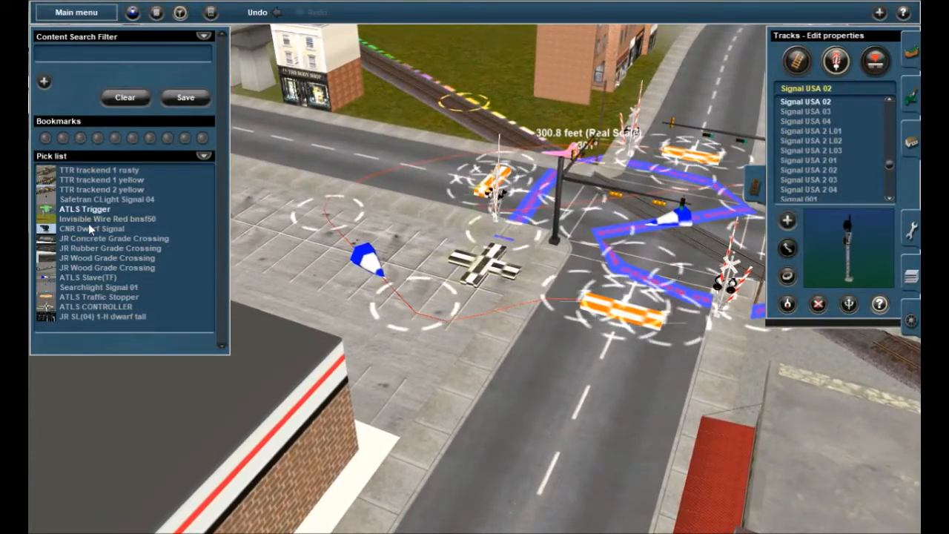
pyautogui.click(89, 306)
pyautogui.click(881, 316)
pyautogui.click(484, 264)
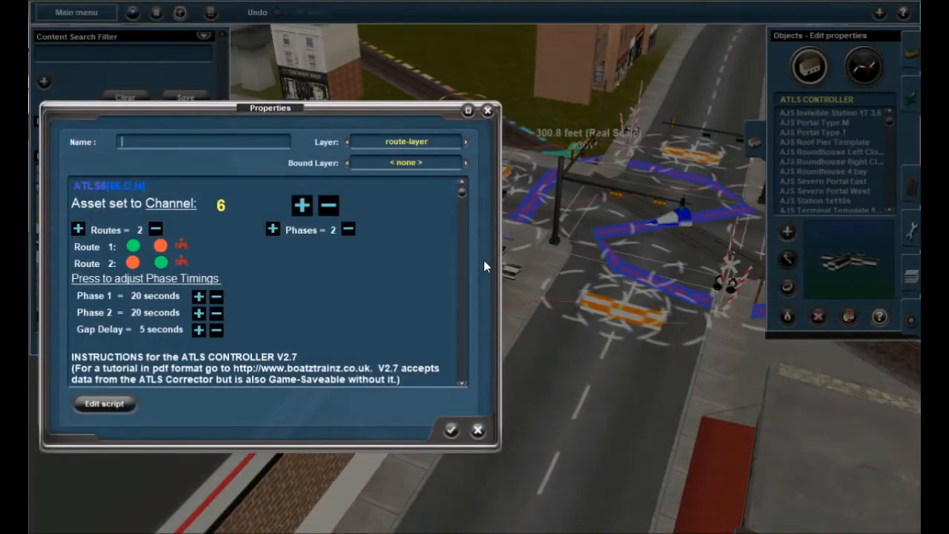
pyautogui.click(179, 247)
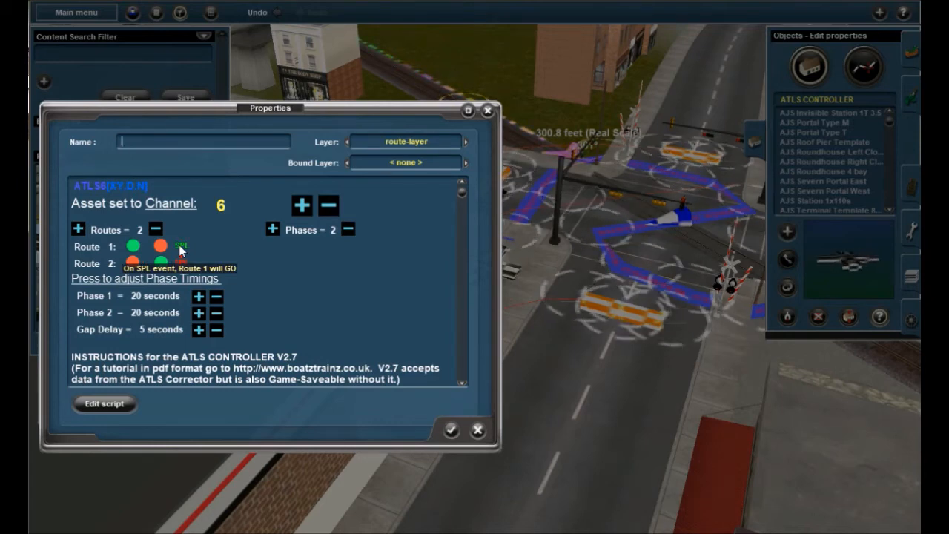
pyautogui.click(179, 247)
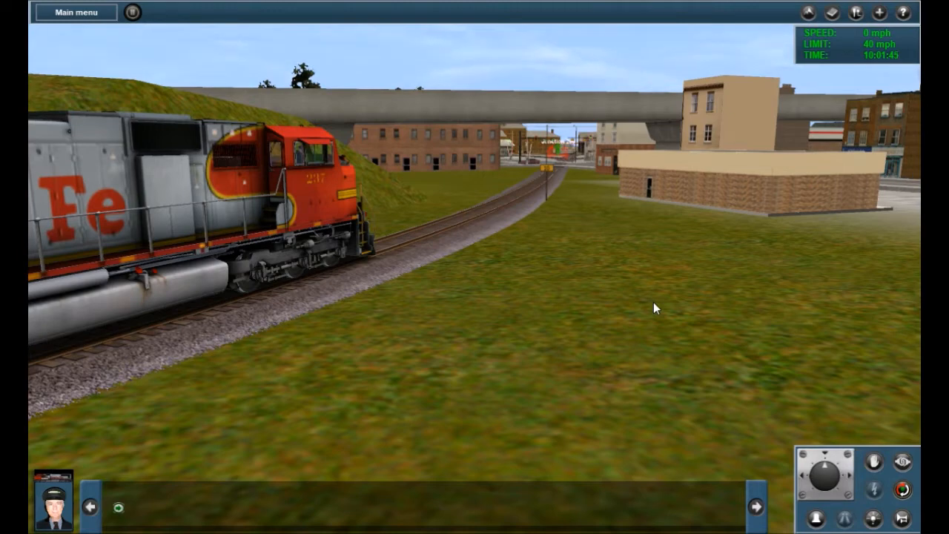
# Step: Throw Junction 258 in front of the waiting Rock Island train and return to the intersection
pyautogui.moveTo(556, 203)
pyautogui.mouseDown(button='right')
pyautogui.moveTo(456, 175)
pyautogui.moveTo(463, 243)
pyautogui.moveTo(455, 226)
pyautogui.mouseUp(button='right')
pyautogui.press('Down')
pyautogui.rightClick(475, 198)
pyautogui.moveTo(476, 194)
pyautogui.mouseDown(button='right')
pyautogui.moveTo(448, 239)
pyautogui.moveTo(462, 221)
pyautogui.mouseUp(button='right')
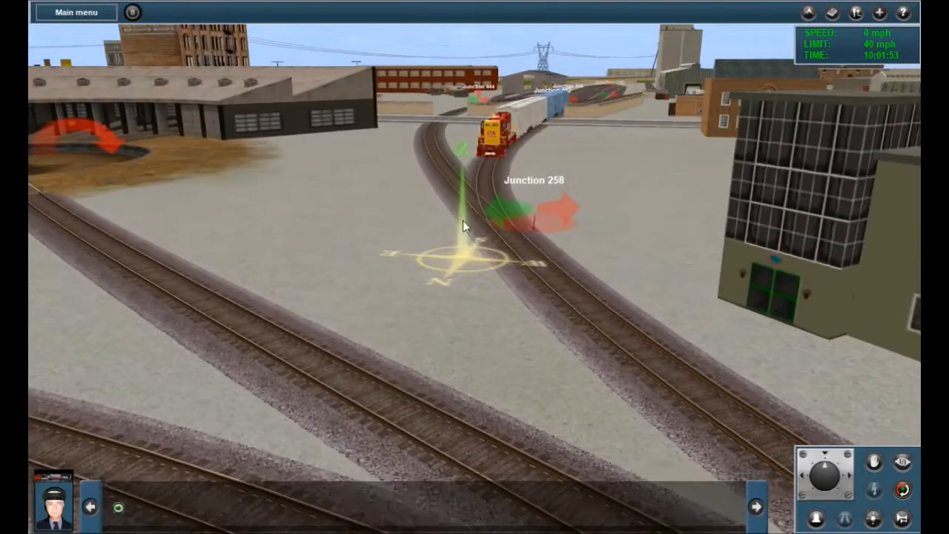
pyautogui.click(569, 223)
pyautogui.moveTo(541, 157)
pyautogui.mouseDown(button='right')
pyautogui.moveTo(489, 176)
pyautogui.moveTo(477, 242)
pyautogui.moveTo(497, 272)
pyautogui.moveTo(548, 275)
pyautogui.moveTo(508, 217)
pyautogui.moveTo(525, 233)
pyautogui.moveTo(548, 232)
pyautogui.moveTo(539, 247)
pyautogui.moveTo(478, 265)
pyautogui.moveTo(519, 249)
pyautogui.moveTo(493, 237)
pyautogui.moveTo(515, 269)
pyautogui.mouseUp(button='right')
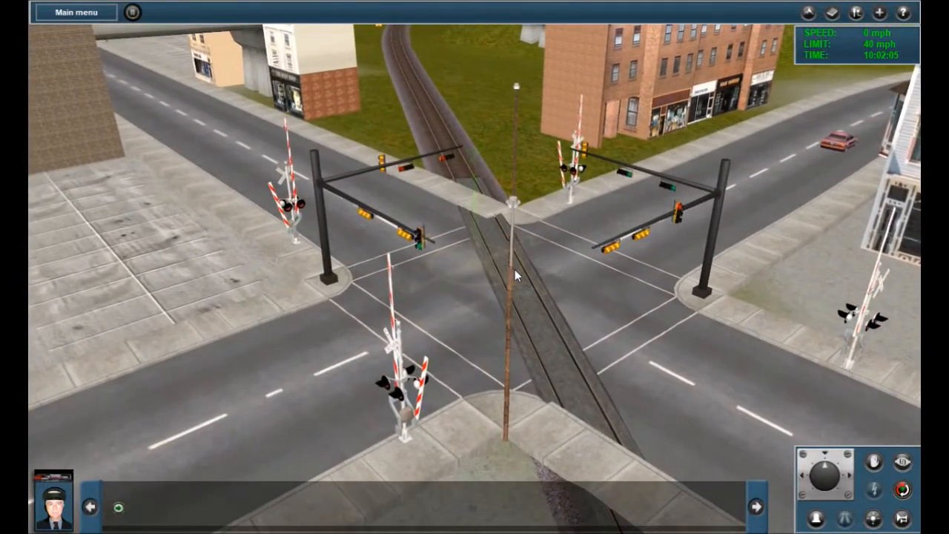
# Step: Examine how the traffic signals alternate and how cars cross the rail-crossed intersection
pyautogui.press('Down')
pyautogui.press('Up')
pyautogui.press('Left')
pyautogui.moveTo(546, 293); pyautogui.dragTo(623, 291, button='right')
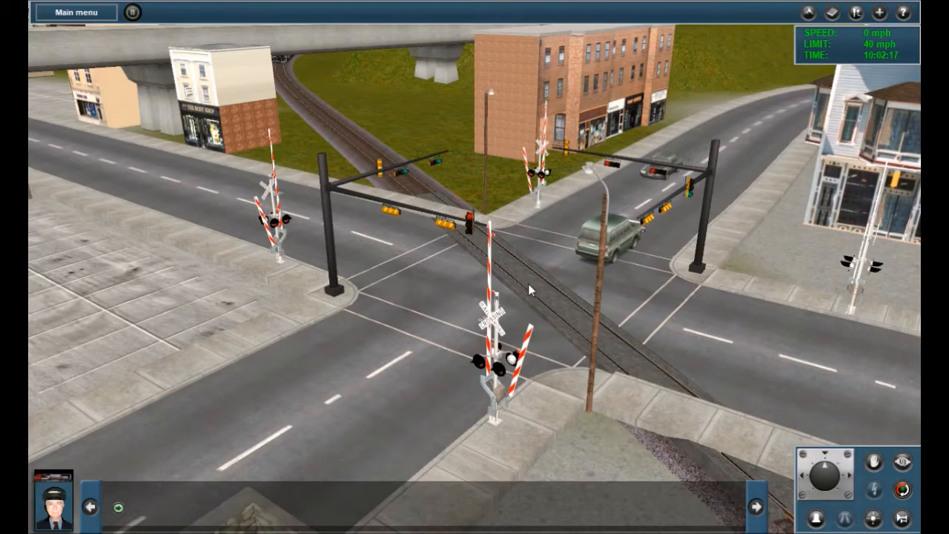
pyautogui.moveTo(654, 274); pyautogui.dragTo(467, 230, button='right')
pyautogui.scroll(3, 467, 230)
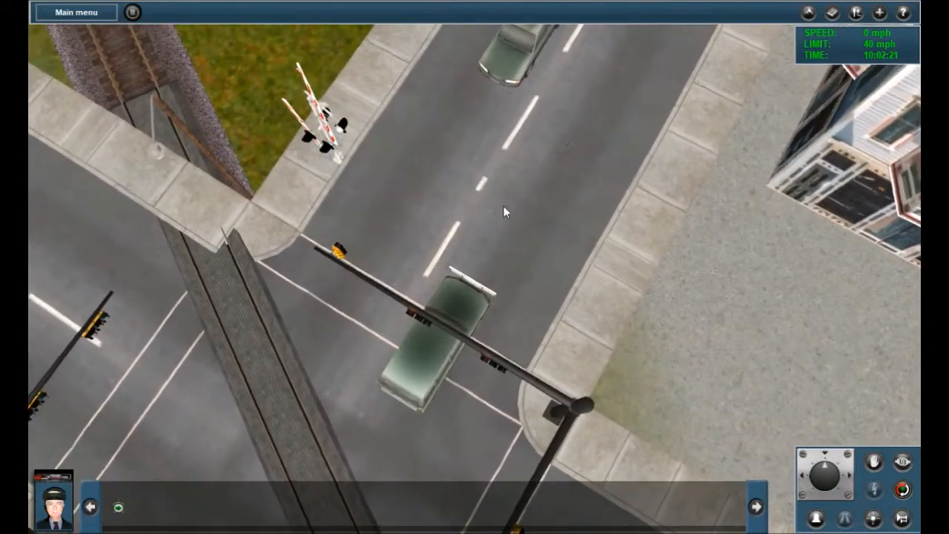
# Step: Inspect the green vehicle at the crosswalk lines of the intersection from close to street level
pyautogui.press('Right')
pyautogui.scroll(3, 575, 326)
pyautogui.rightClick(639, 347)
pyautogui.press('Down')
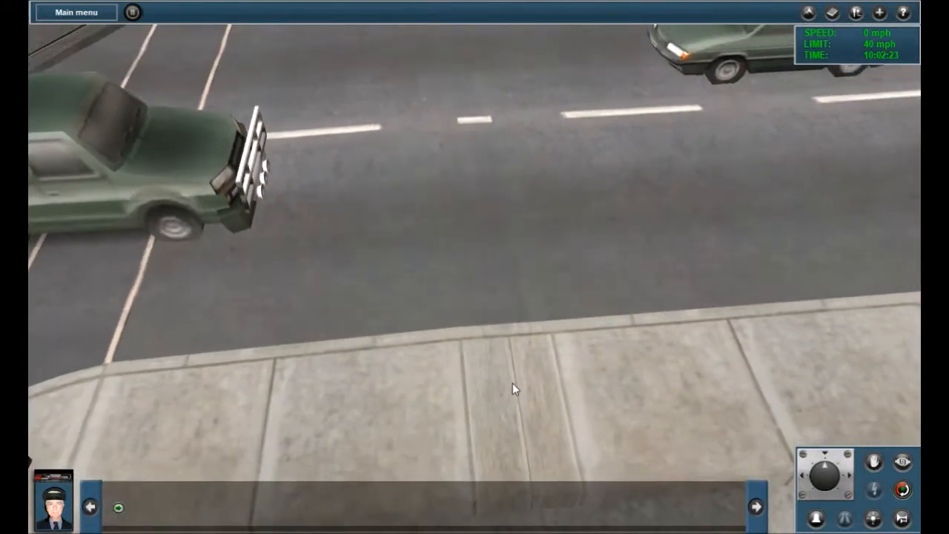
pyautogui.press('Down')
pyautogui.moveTo(465, 156); pyautogui.dragTo(398, 293, button='right')
pyautogui.press('Down')
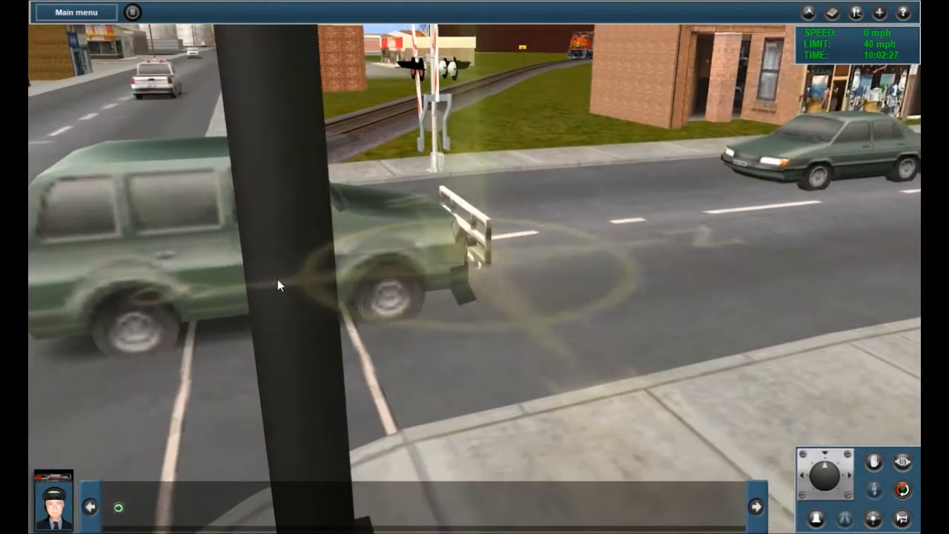
pyautogui.press('Right')
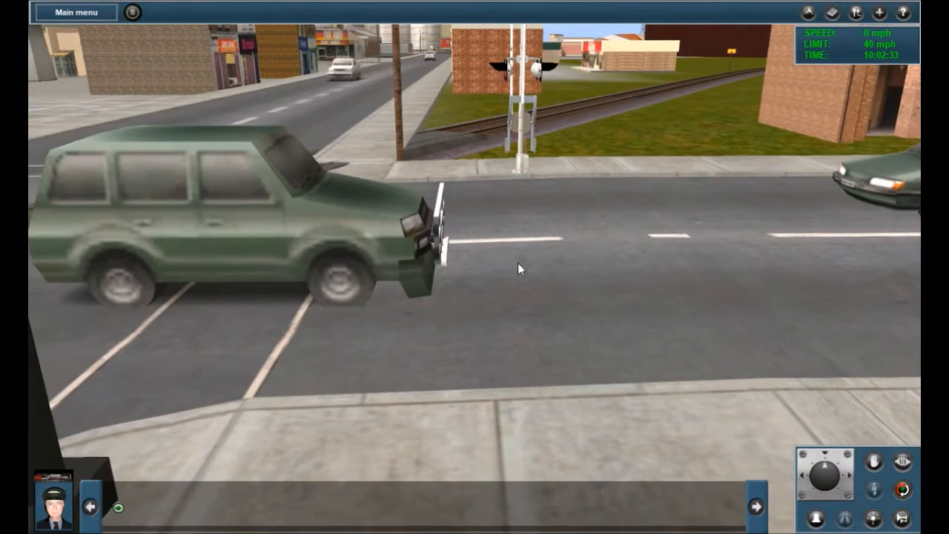
pyautogui.scroll(-5, 600, 266)
pyautogui.press('Up')
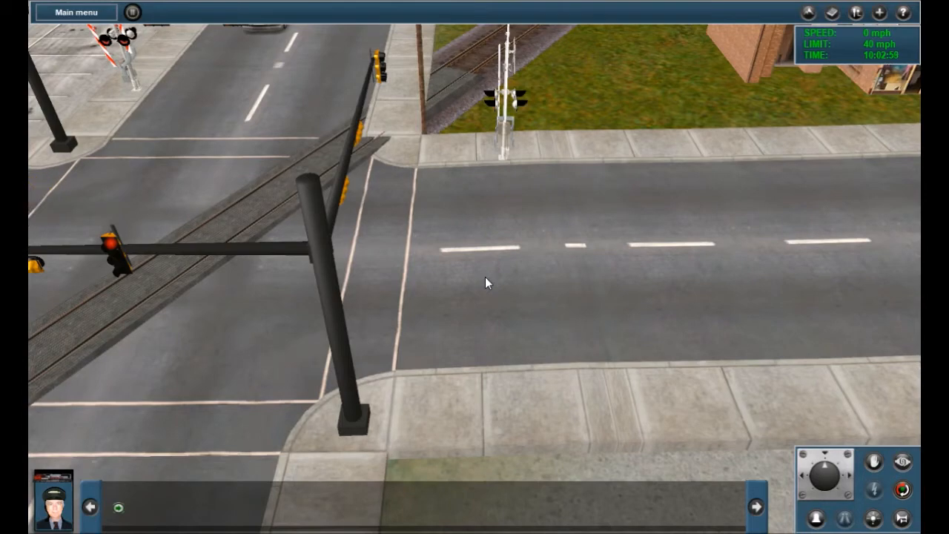
# Step: Examine the road traffic at the intersection and the rail line running from it under the overpass
pyautogui.moveTo(393, 333); pyautogui.dragTo(426, 312, button='right')
pyautogui.rightClick(430, 307)
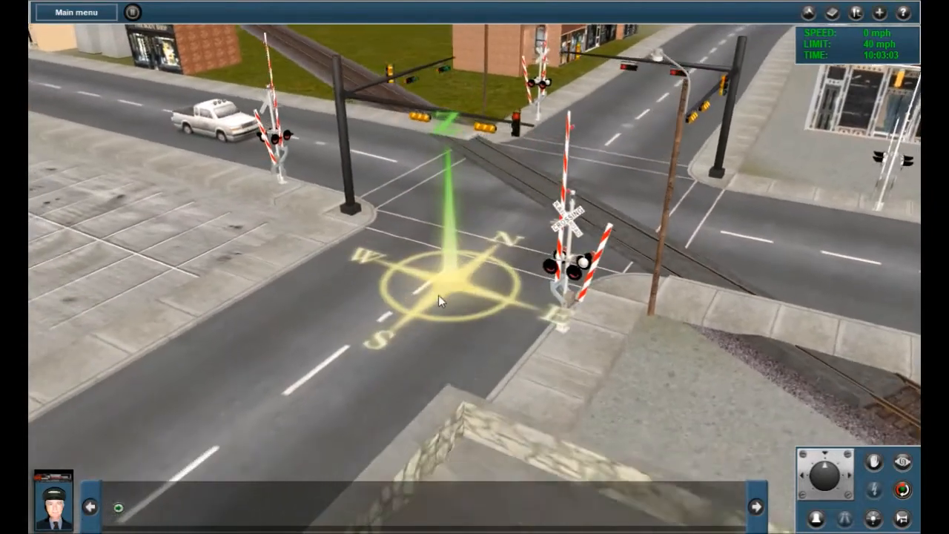
pyautogui.press('Left')
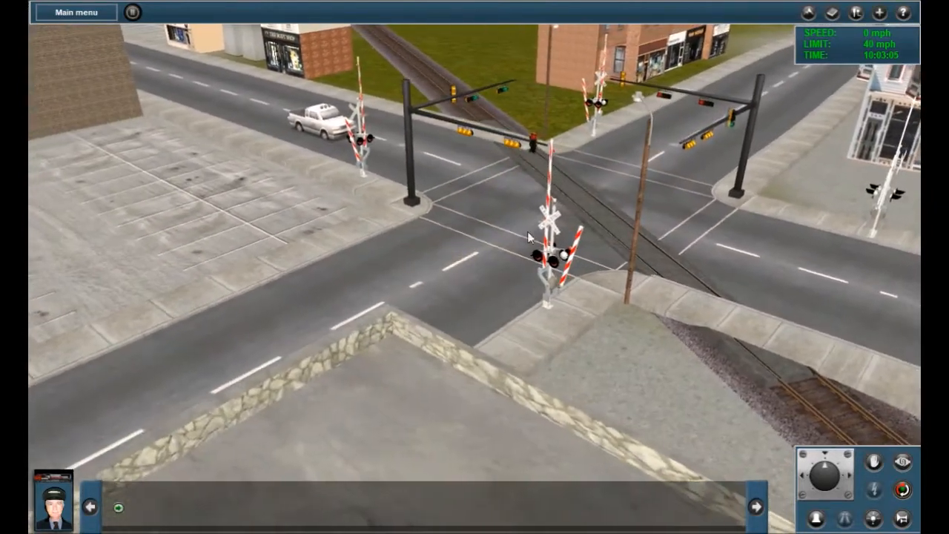
pyautogui.rightClick(554, 246)
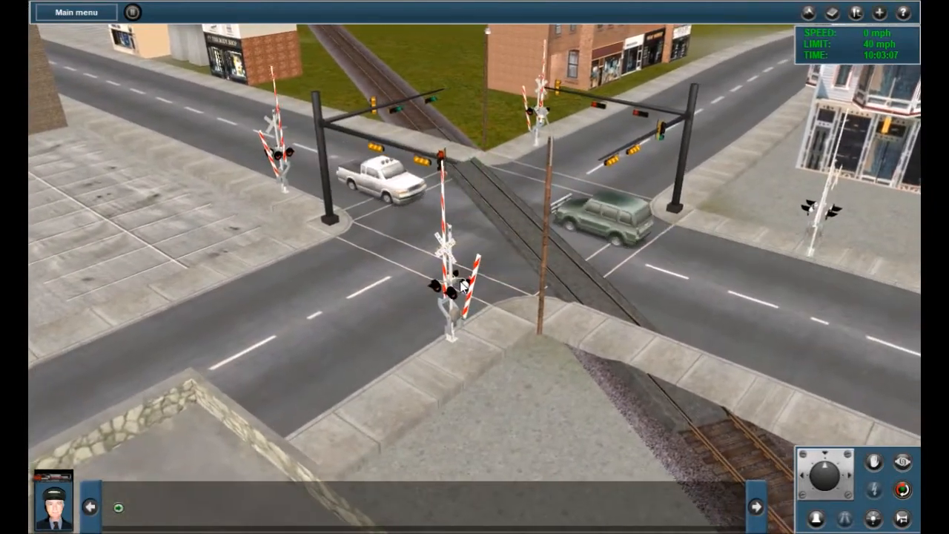
pyautogui.rightClick(375, 186)
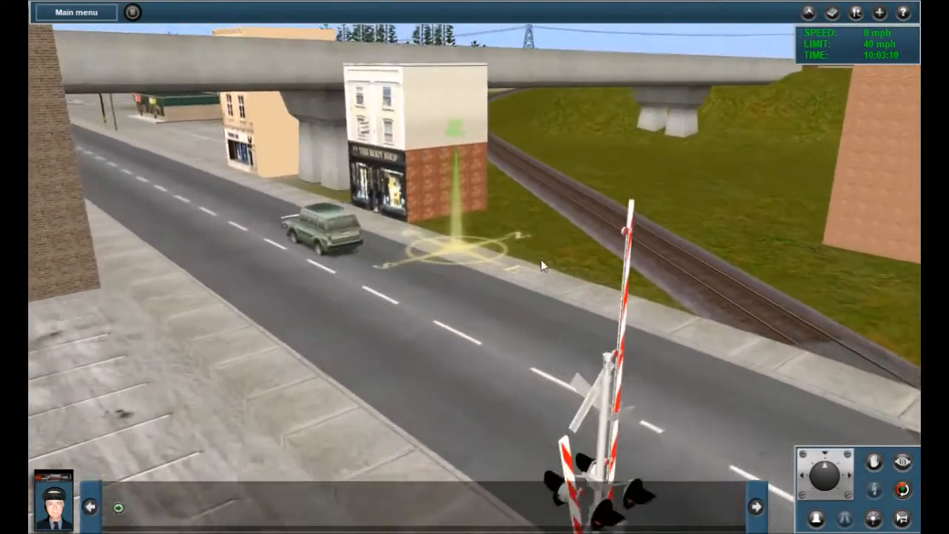
pyautogui.rightClick(540, 260)
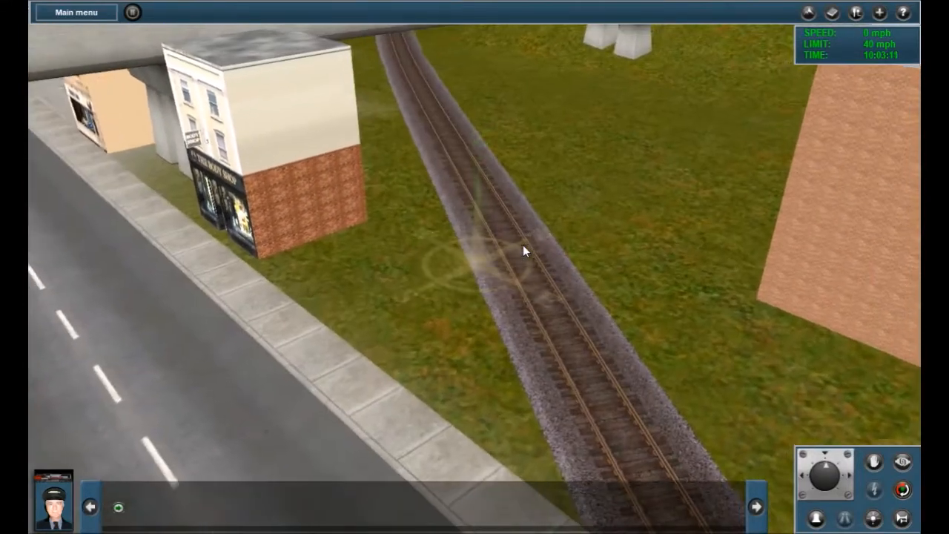
pyautogui.rightClick(466, 191)
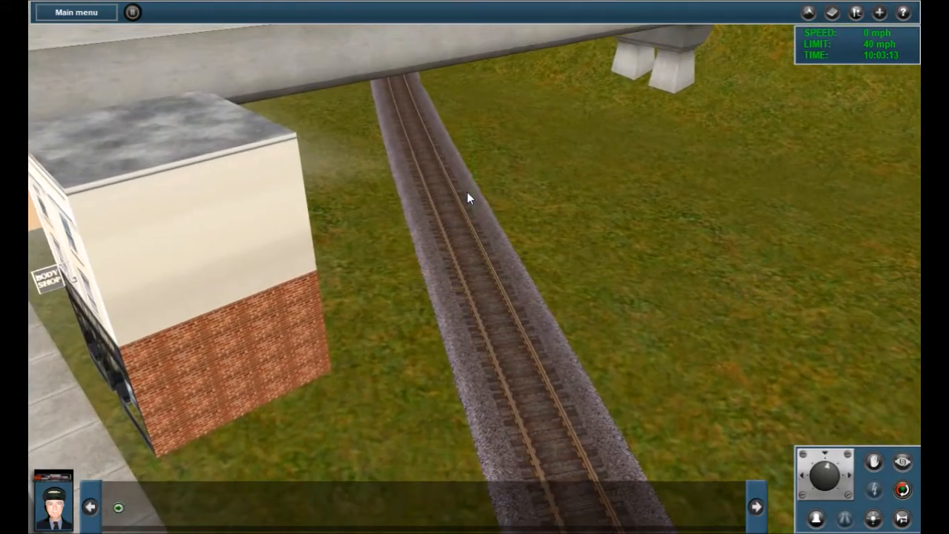
pyautogui.rightClick(523, 319)
pyautogui.moveTo(502, 346); pyautogui.dragTo(468, 258, button='right')
pyautogui.press('Right')
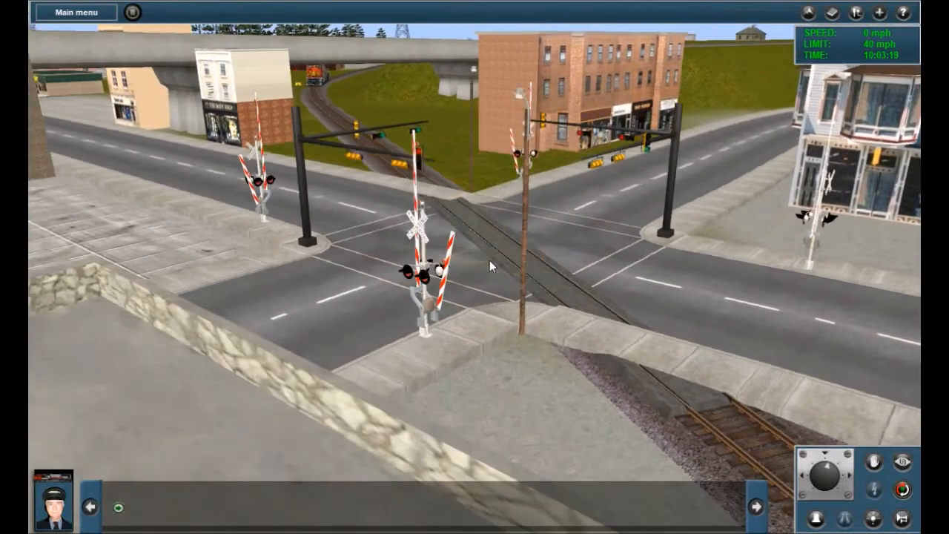
pyautogui.press('Left')
pyautogui.press('Right')
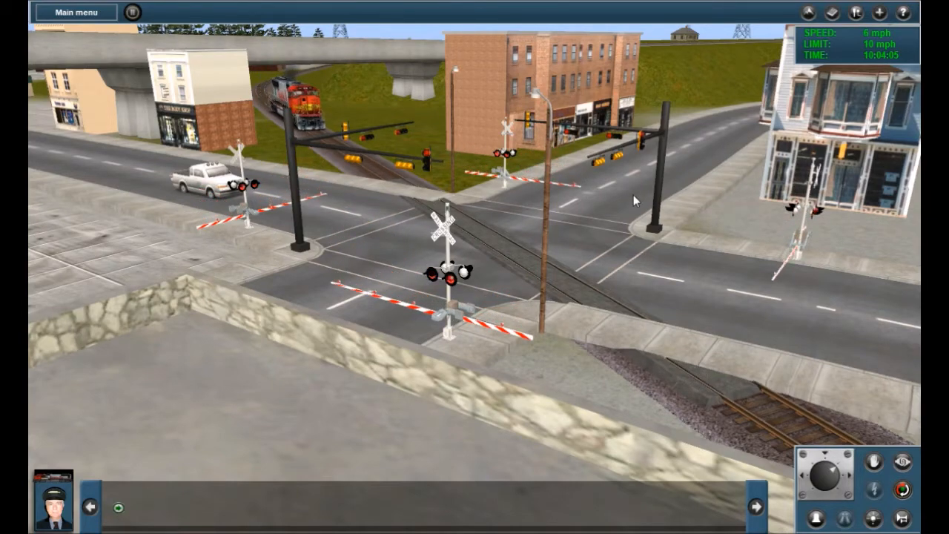
# Step: Examine the traffic signals, lowered crossing gates and waiting vehicles from several sides while the train crosses the intersection
pyautogui.press('Left')
pyautogui.rightClick(290, 210)
pyautogui.press('Left')
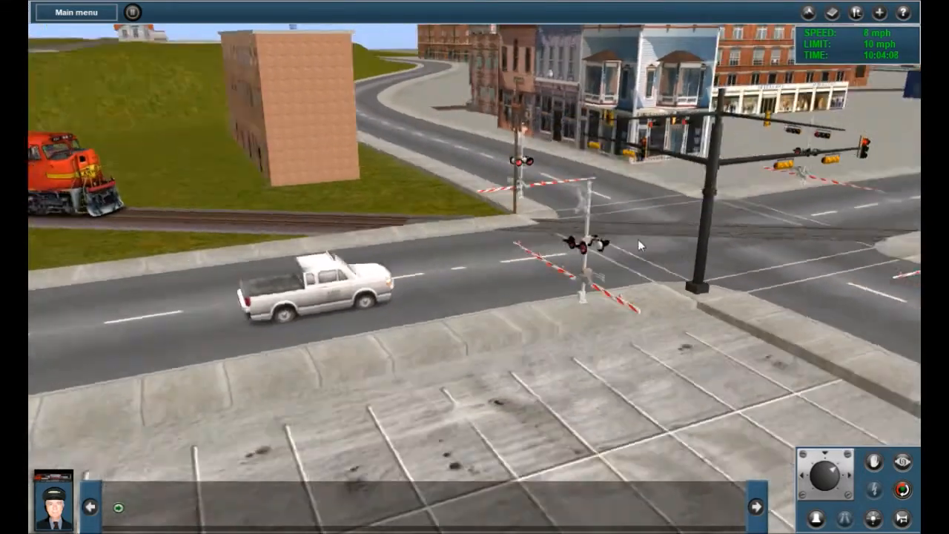
pyautogui.press('Left')
pyautogui.rightClick(639, 241)
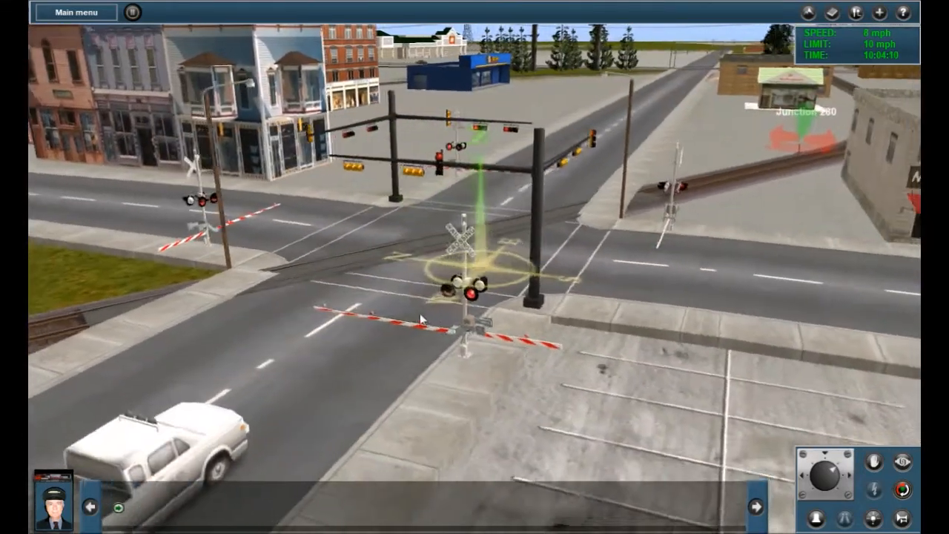
pyautogui.rightClick(383, 317)
pyautogui.press('Left')
pyautogui.rightClick(459, 248)
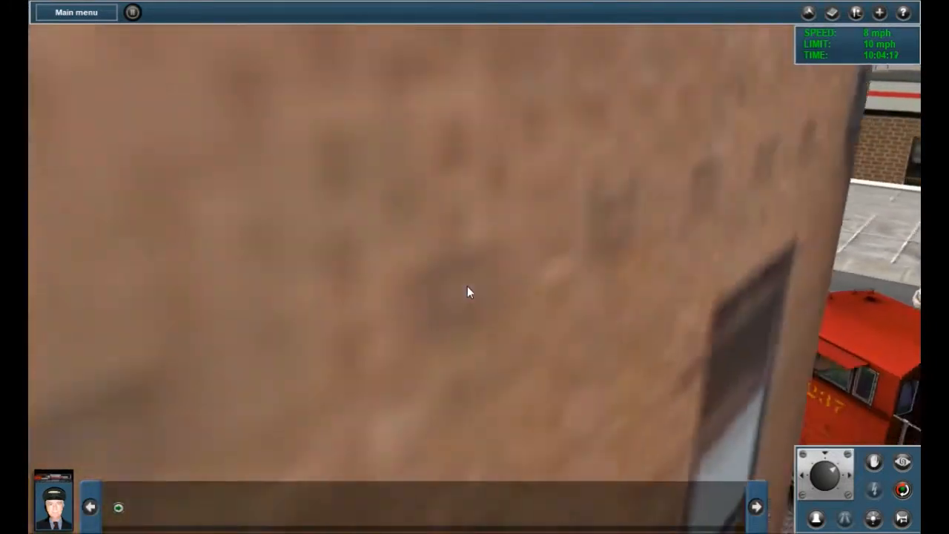
pyautogui.press('Left')
pyautogui.rightClick(361, 277)
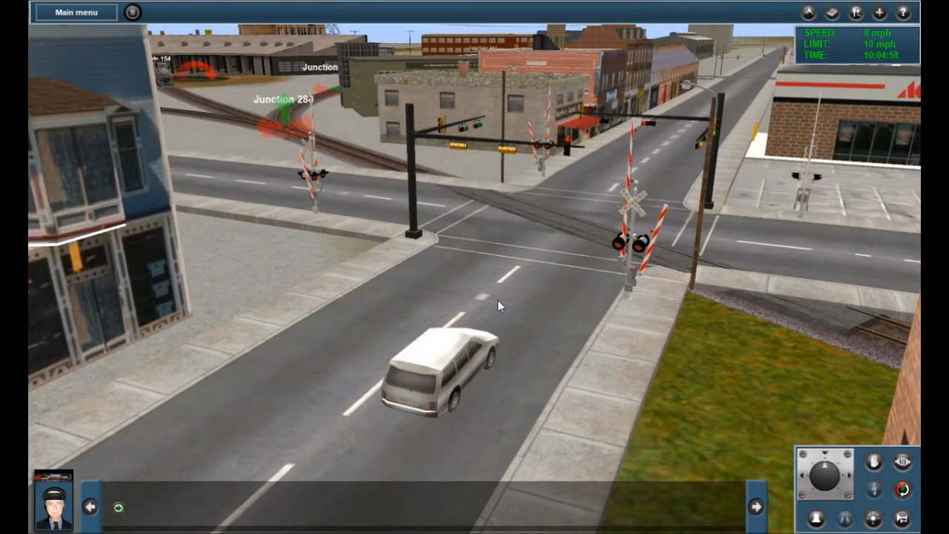
# Step: Select the Rock Island train waiting beyond Junction 258 for driving
pyautogui.rightClick(467, 236)
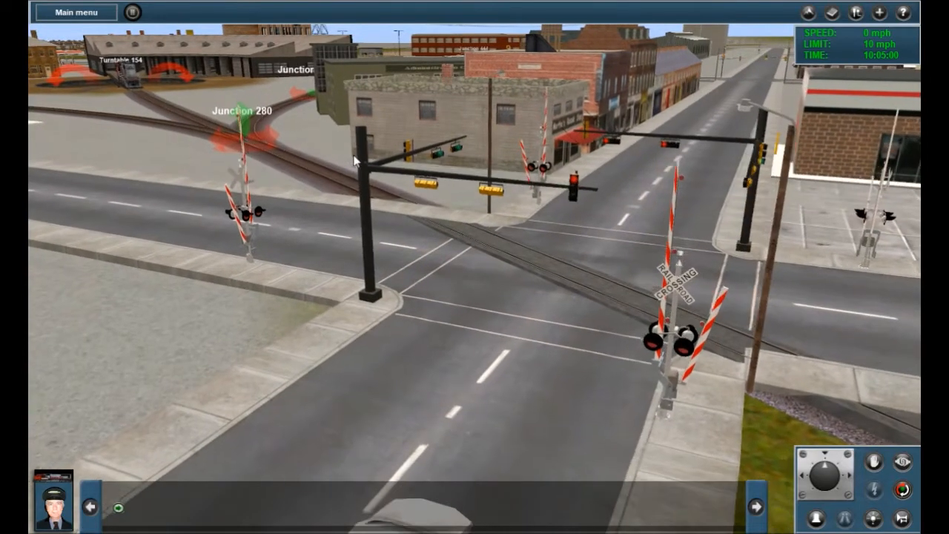
pyautogui.rightClick(354, 156)
pyautogui.rightClick(380, 158)
pyautogui.rightClick(468, 200)
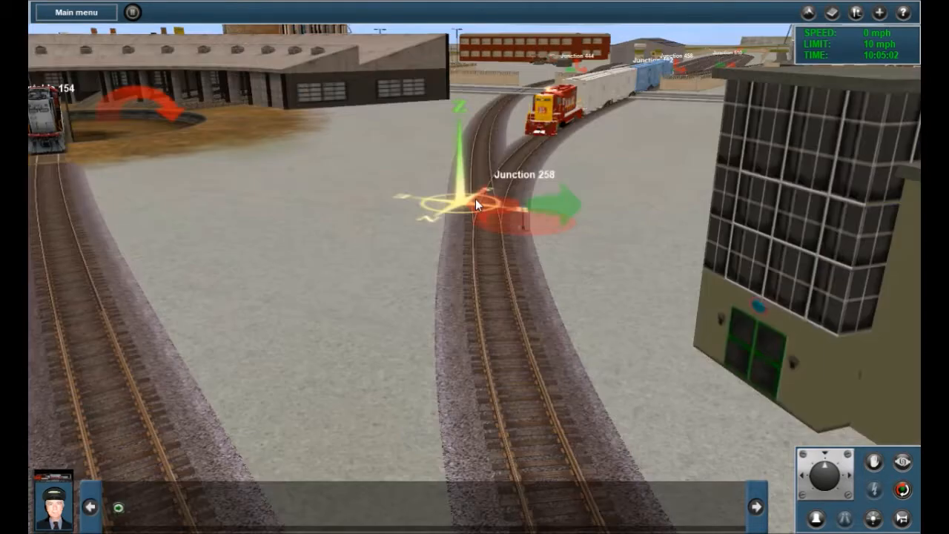
pyautogui.rightClick(463, 203)
pyautogui.click(489, 141)
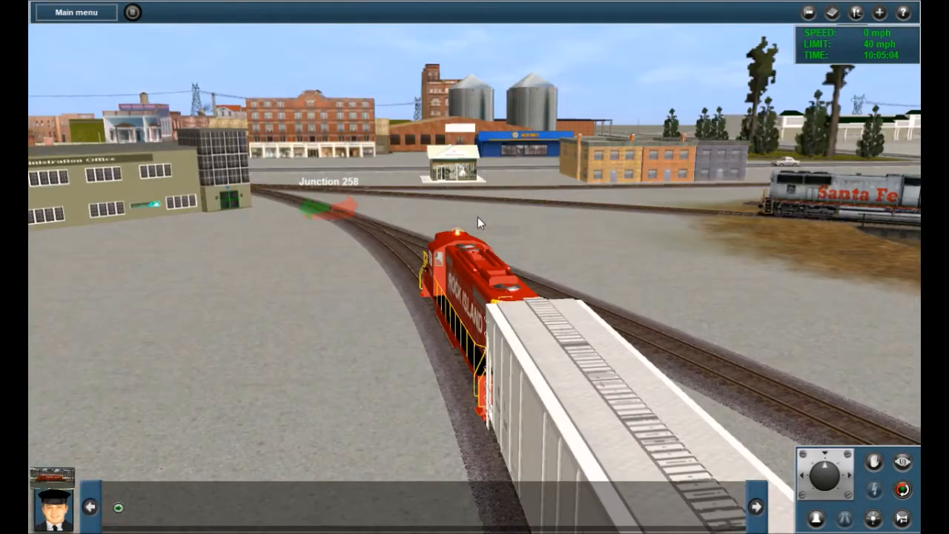
pyautogui.press('4')
# Step: Trace the track from the Rock Island locomotive past Junctions 258 and 280 to the intersection
pyautogui.rightClick(484, 231)
pyautogui.press('Left')
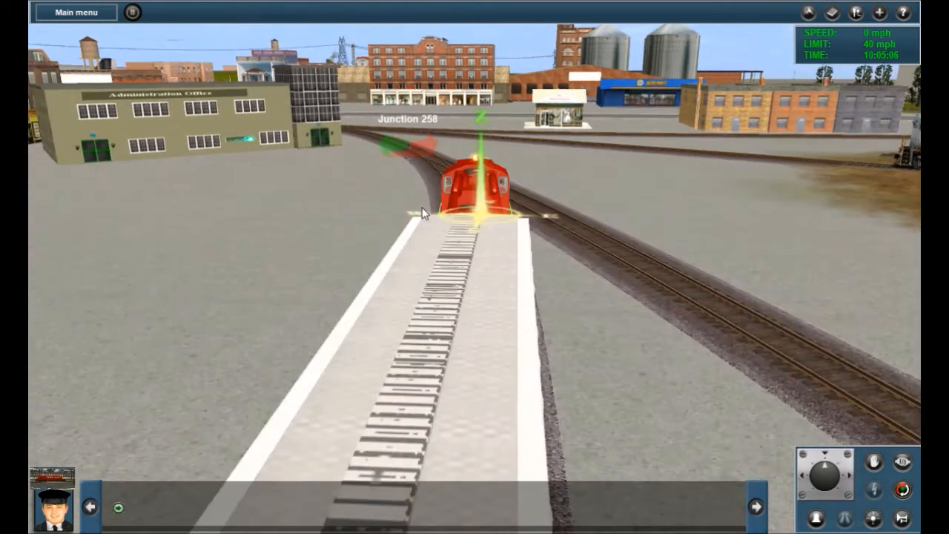
pyautogui.rightClick(630, 214)
pyautogui.rightClick(574, 306)
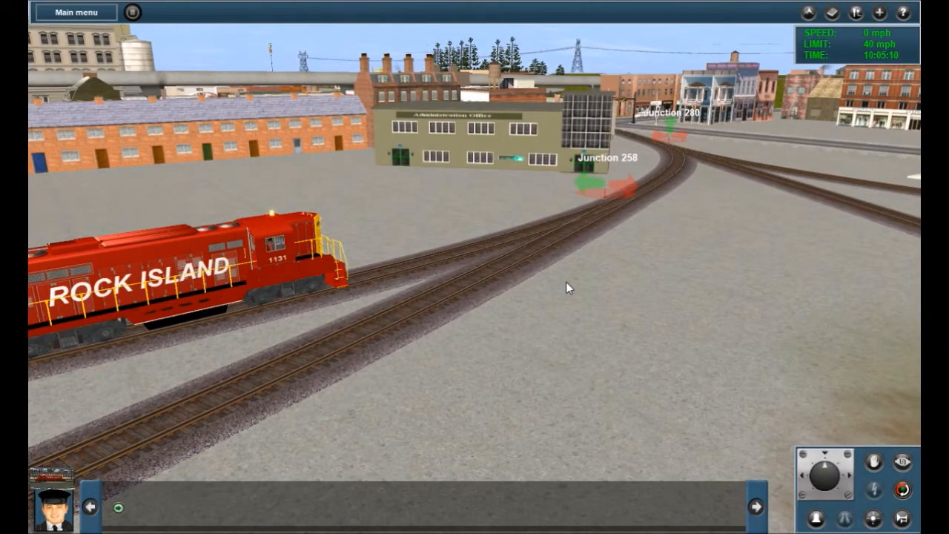
pyautogui.rightClick(566, 281)
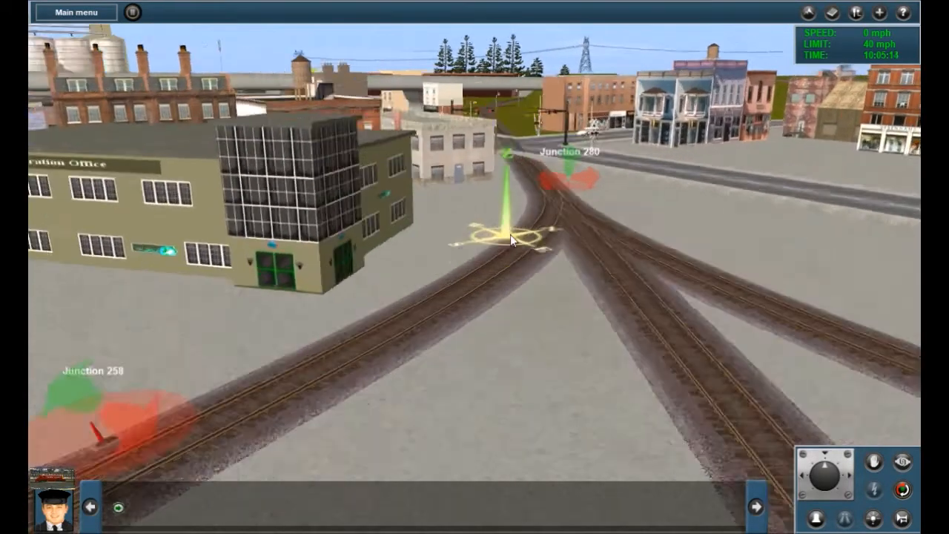
pyautogui.moveTo(510, 234)
pyautogui.mouseDown(button='right')
pyautogui.moveTo(531, 233)
pyautogui.moveTo(553, 199)
pyautogui.moveTo(541, 224)
pyautogui.moveTo(445, 264)
pyautogui.mouseUp(button='right')
pyautogui.press('Down')
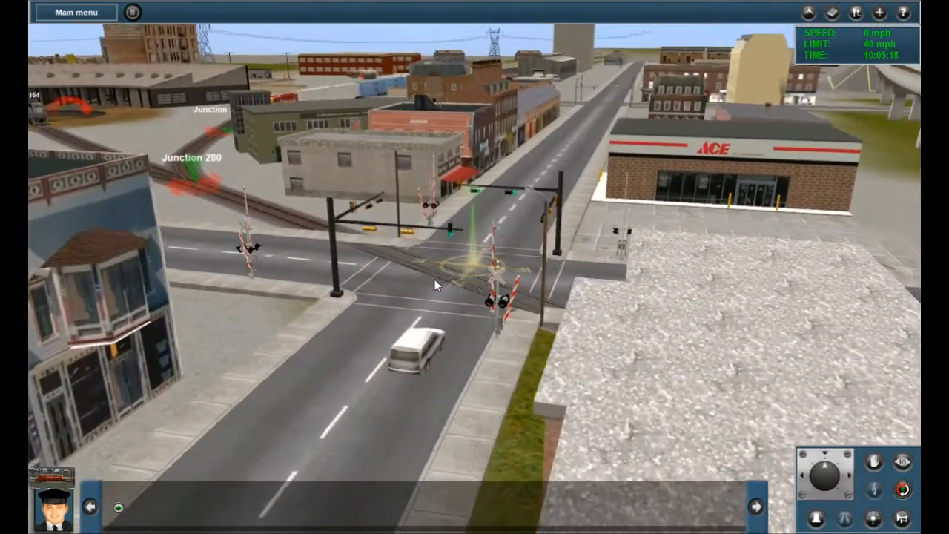
# Step: Examine the intersection's signals, gates and traffic from above while the Rock Island train approaches from the yard
pyautogui.rightClick(429, 284)
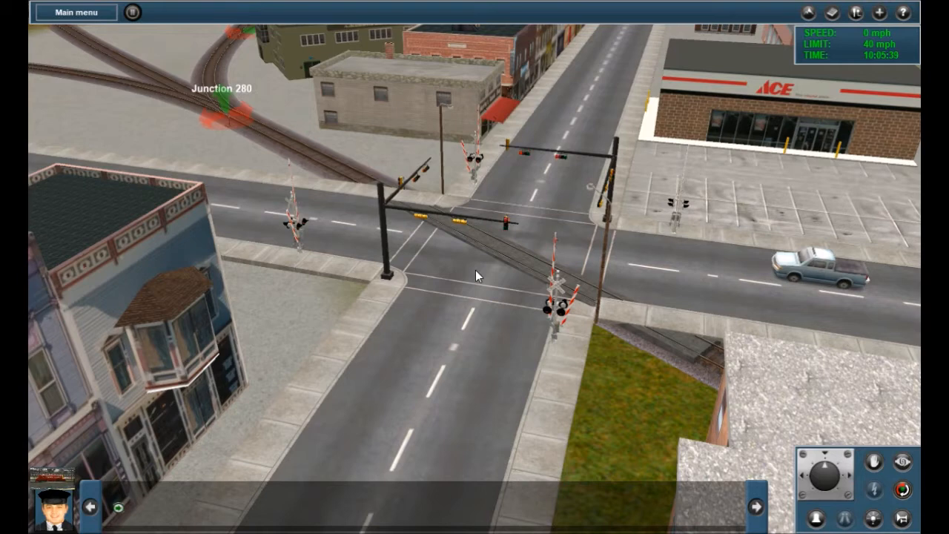
pyautogui.rightClick(424, 206)
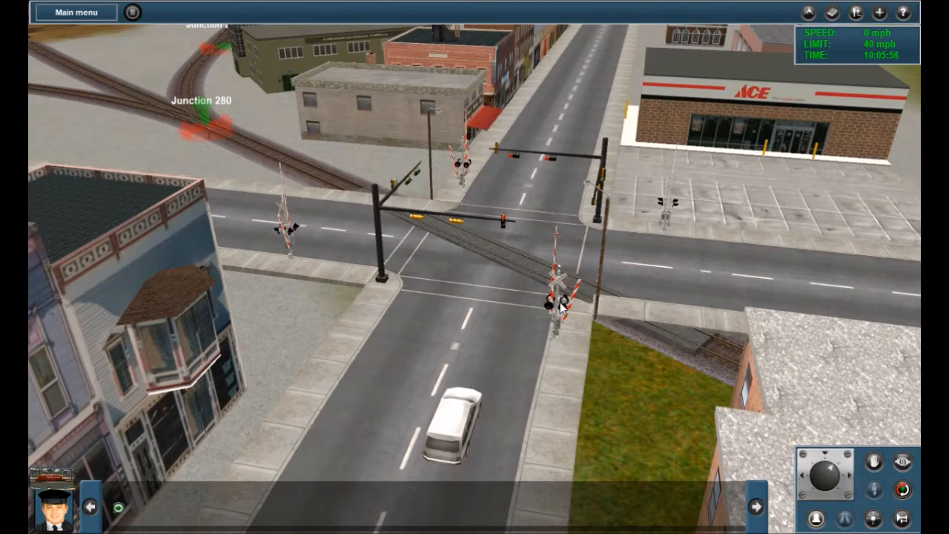
pyautogui.moveTo(568, 309)
pyautogui.mouseDown(button='right')
pyautogui.moveTo(529, 309)
pyautogui.moveTo(378, 224)
pyautogui.moveTo(400, 277)
pyautogui.mouseUp(button='right')
pyautogui.rightClick(400, 276)
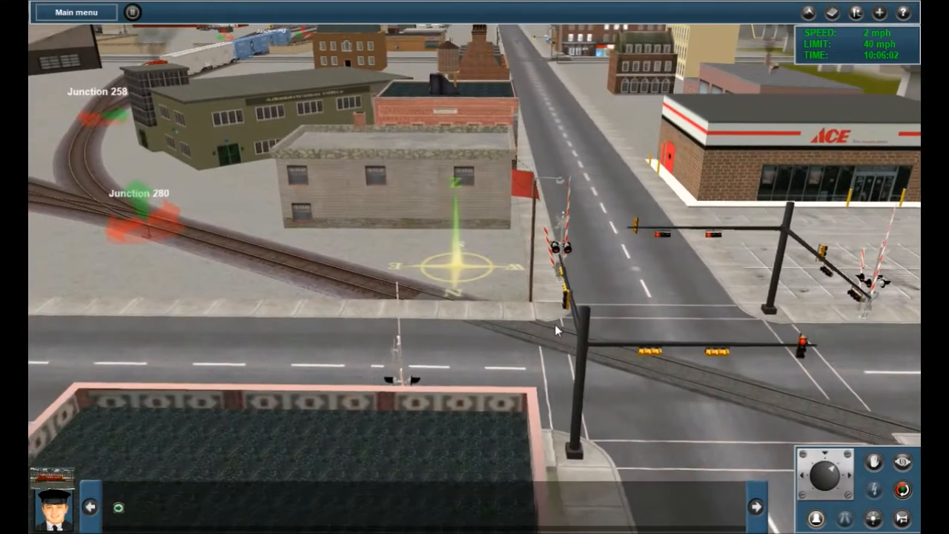
pyautogui.rightClick(530, 327)
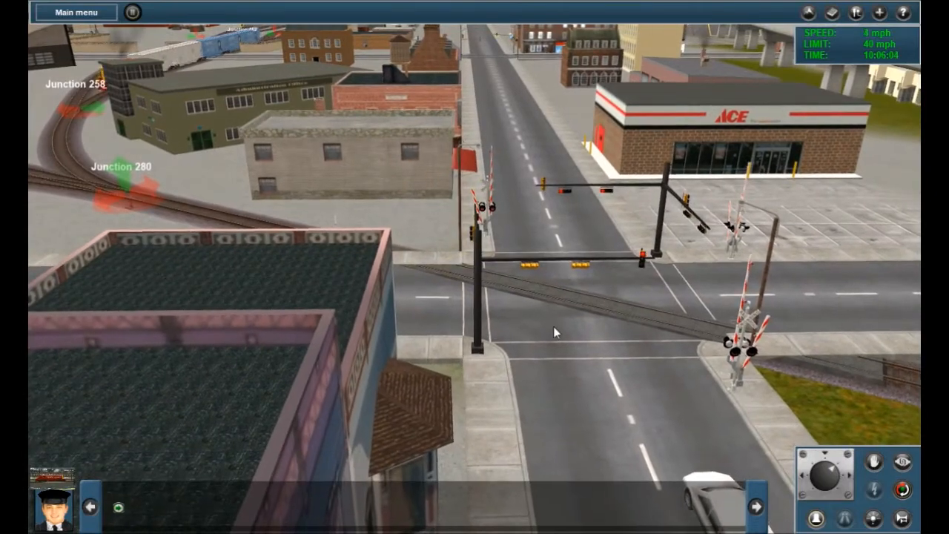
# Step: Check the intersection's traffic signals, raised crossing gates and moving cars from both sides of the tracks, including the approach with the blue train
pyautogui.rightClick(555, 323)
pyautogui.press('Left')
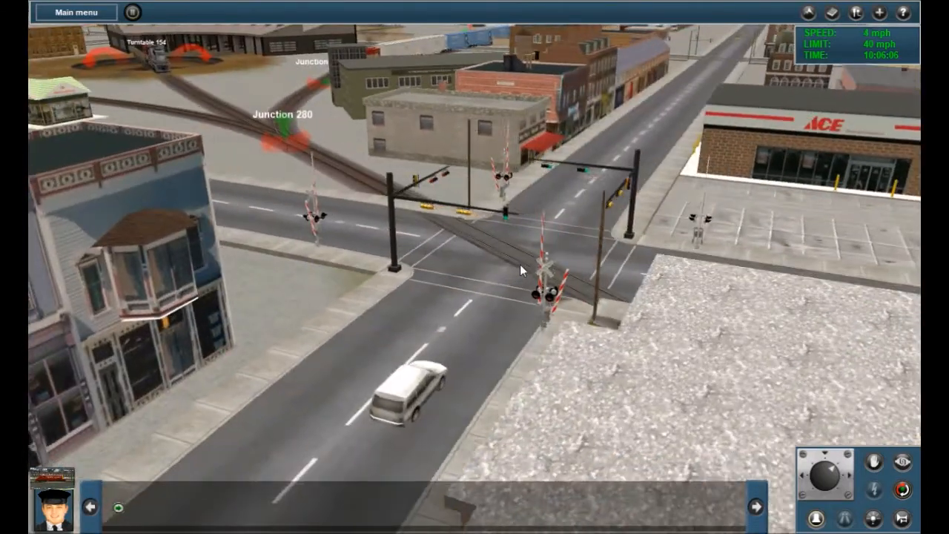
pyautogui.press('Right')
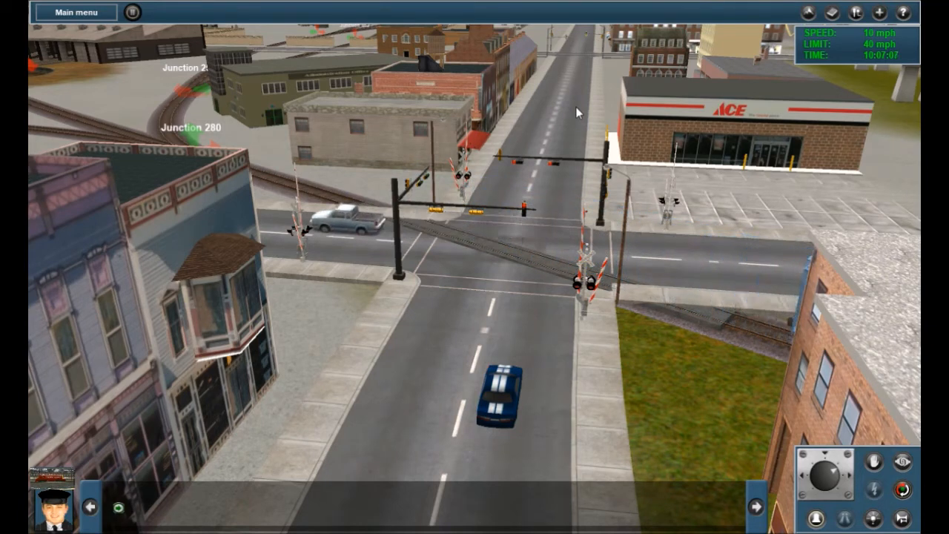
pyautogui.press('Right')
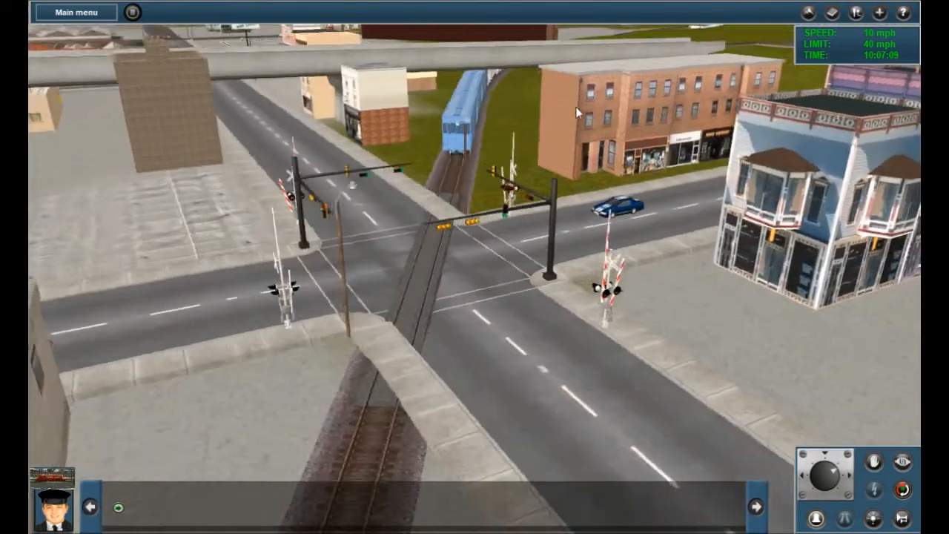
pyautogui.press('Right')
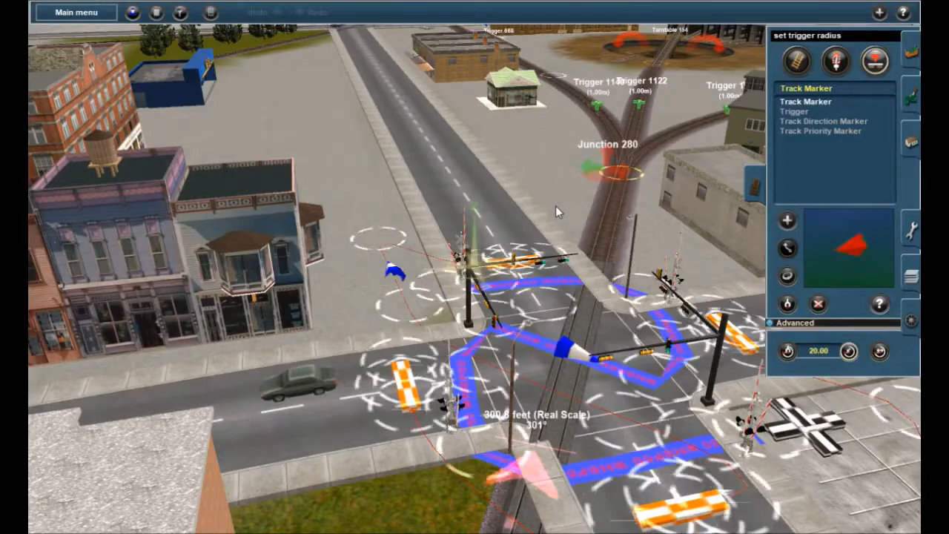
# Step: Review the route layout in editing mode, from the triggers on the three tracks beyond Junction 280 back to the intersection's track and road markers
pyautogui.moveTo(556, 204); pyautogui.dragTo(562, 239, button='right')
pyautogui.press('Right')
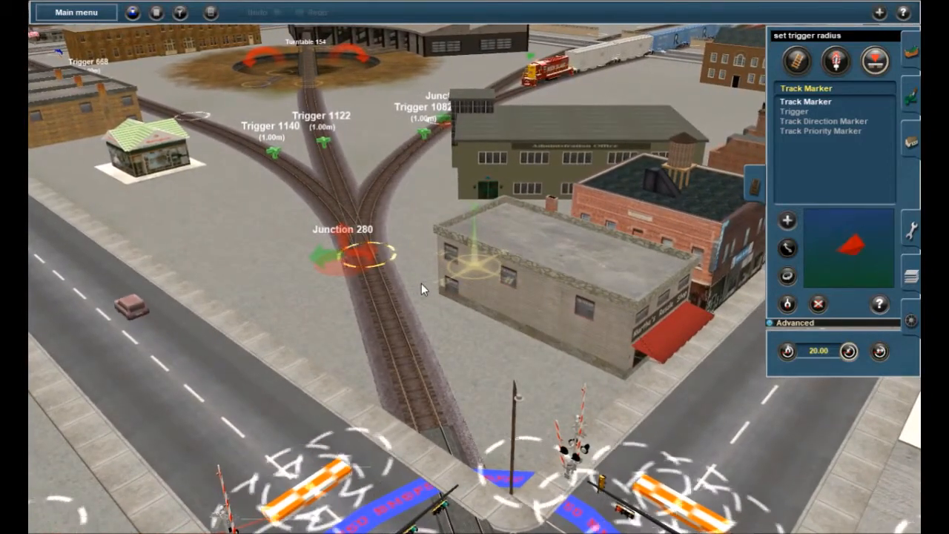
pyautogui.rightClick(402, 315)
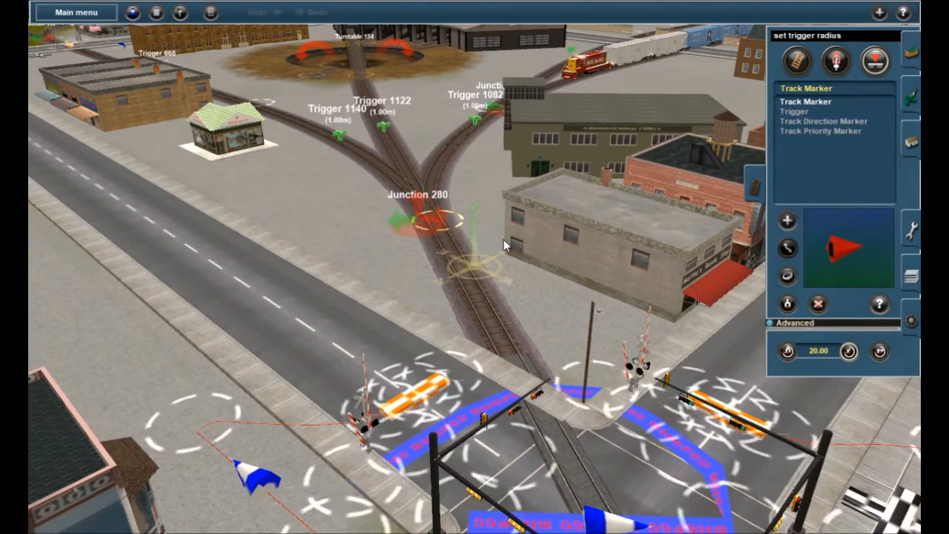
pyautogui.rightClick(446, 332)
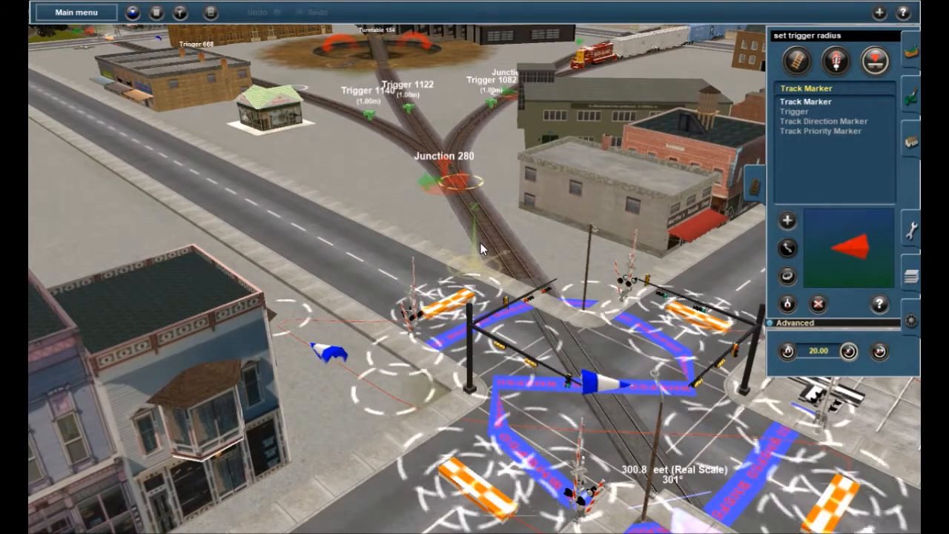
pyautogui.rightClick(480, 344)
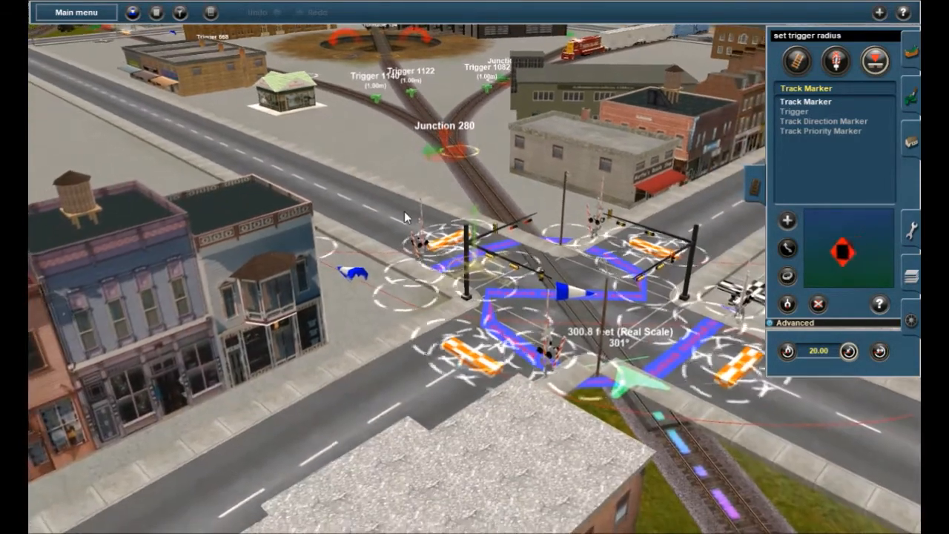